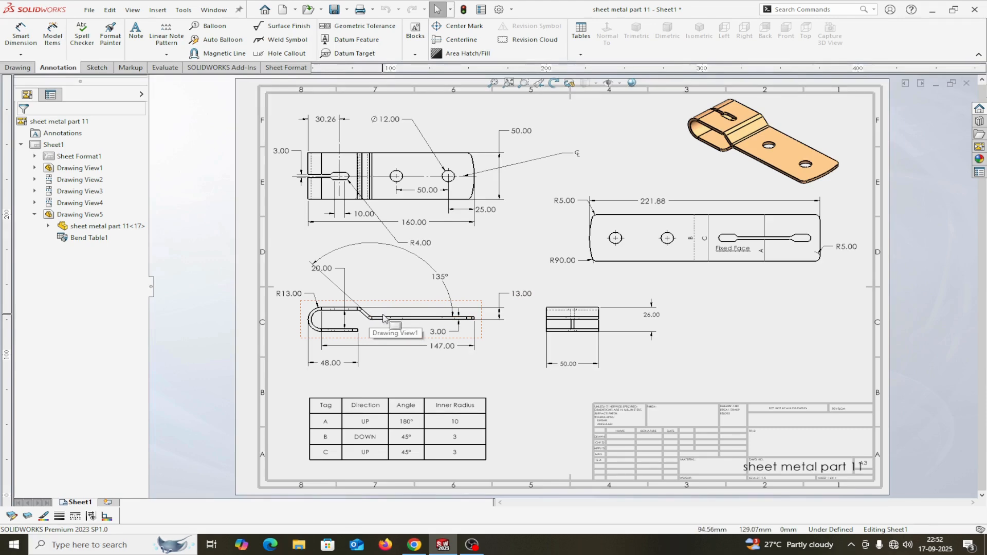
Create a new empty part document, Part2.
left_click(369, 424)
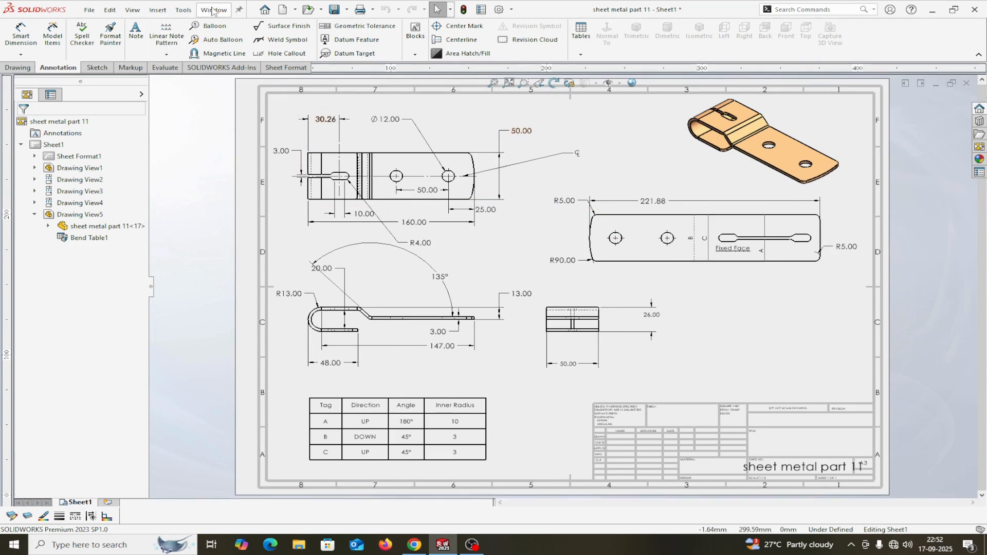
left_click(90, 10)
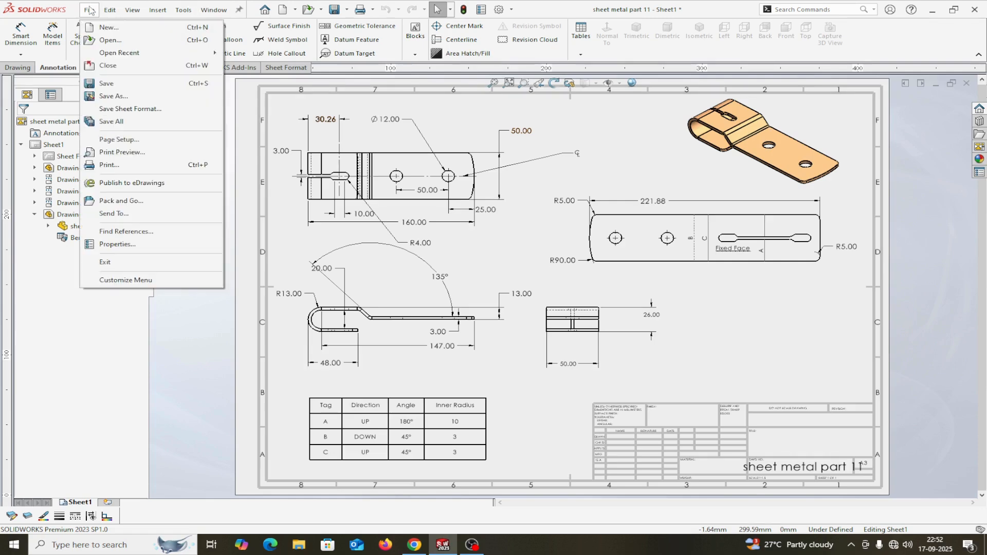
left_click(104, 28)
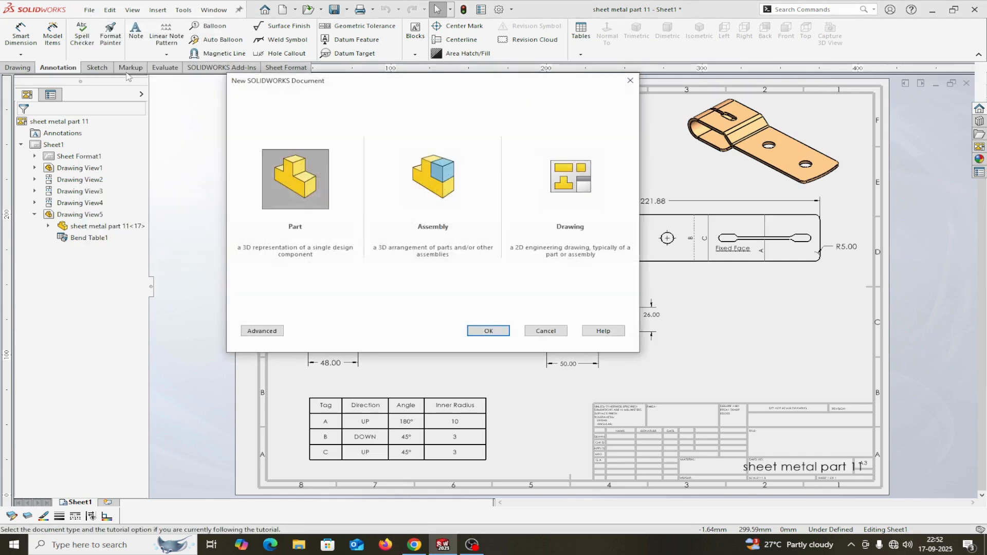
left_click(488, 331)
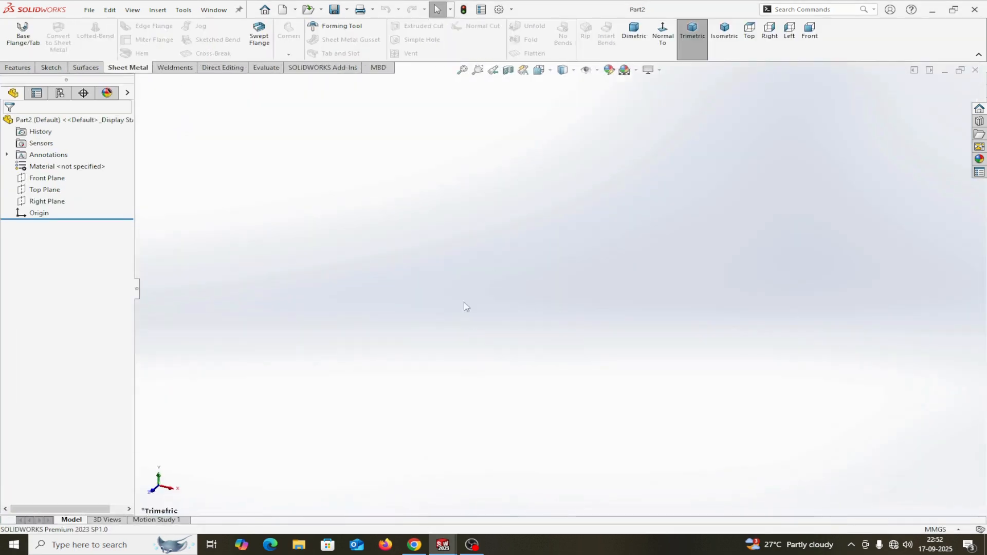
Apply the Plain White scene and confirm the MMGS millimetre unit system.
left_click(638, 73)
left_click(649, 95)
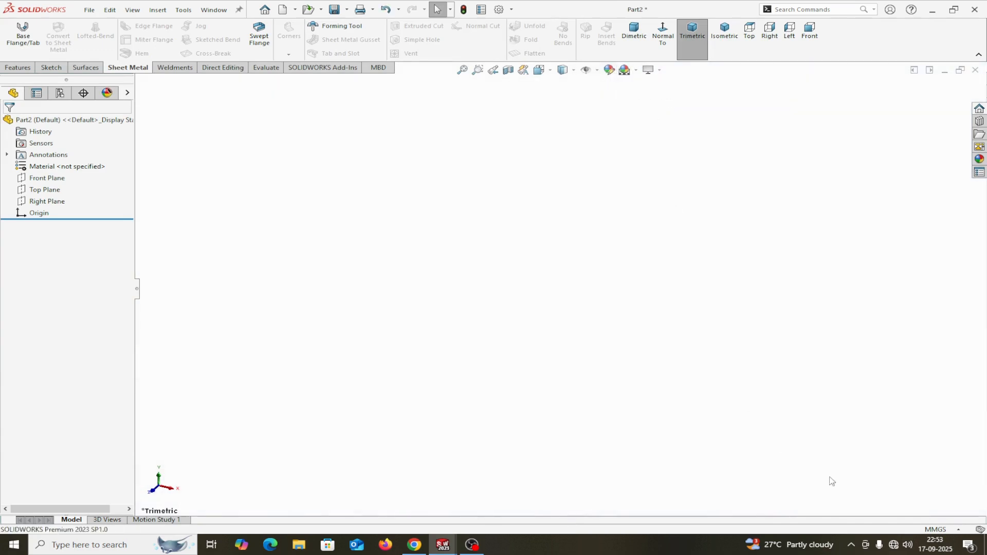
left_click(958, 530)
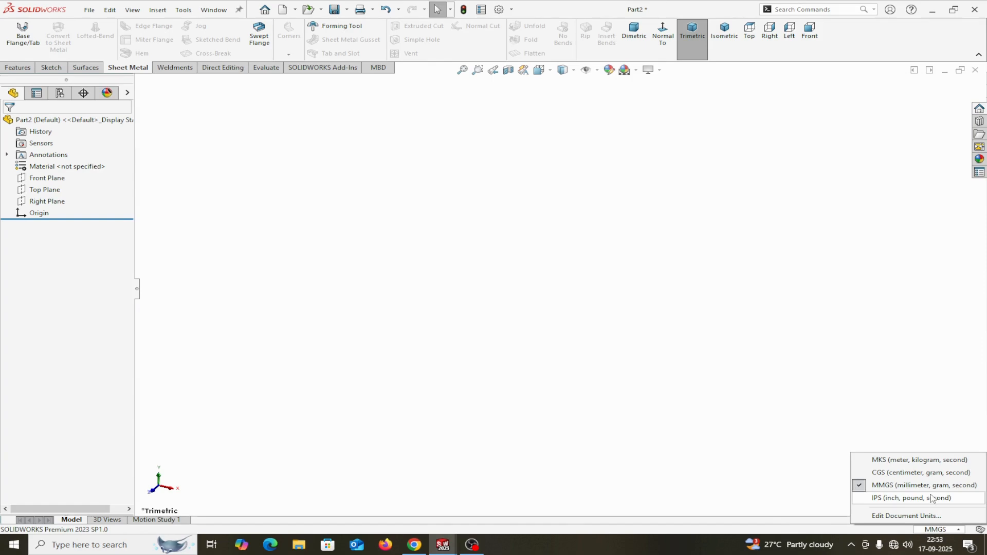
left_click(41, 179)
On the Front Plane, draw a horizontal line left from the origin, a slanted rise and an upper horizontal line.
left_click(50, 163)
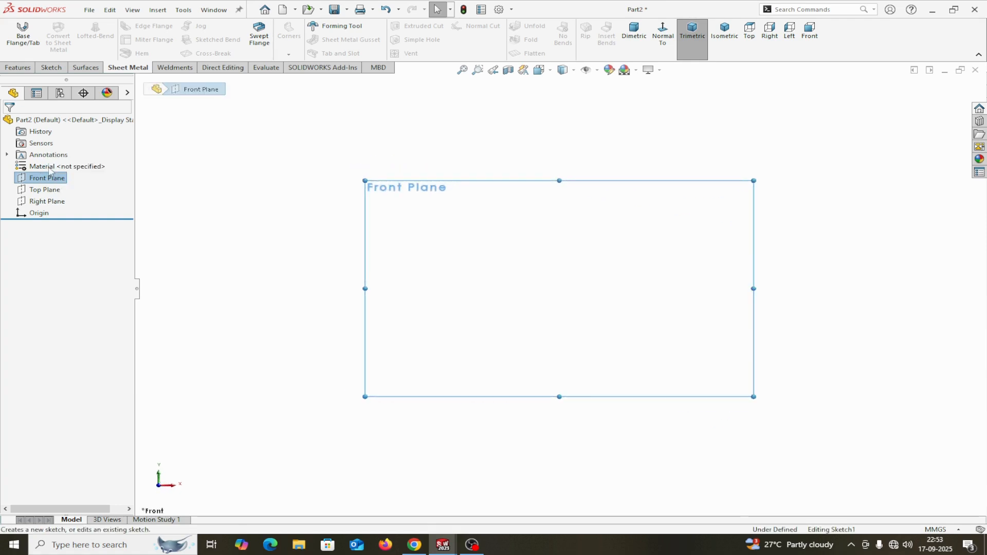
left_click(77, 27)
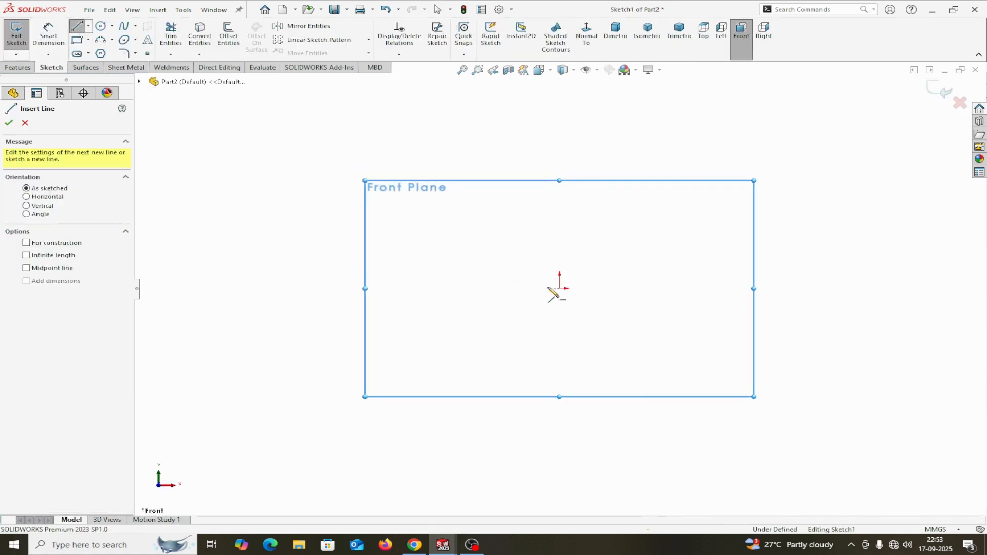
left_click(560, 289)
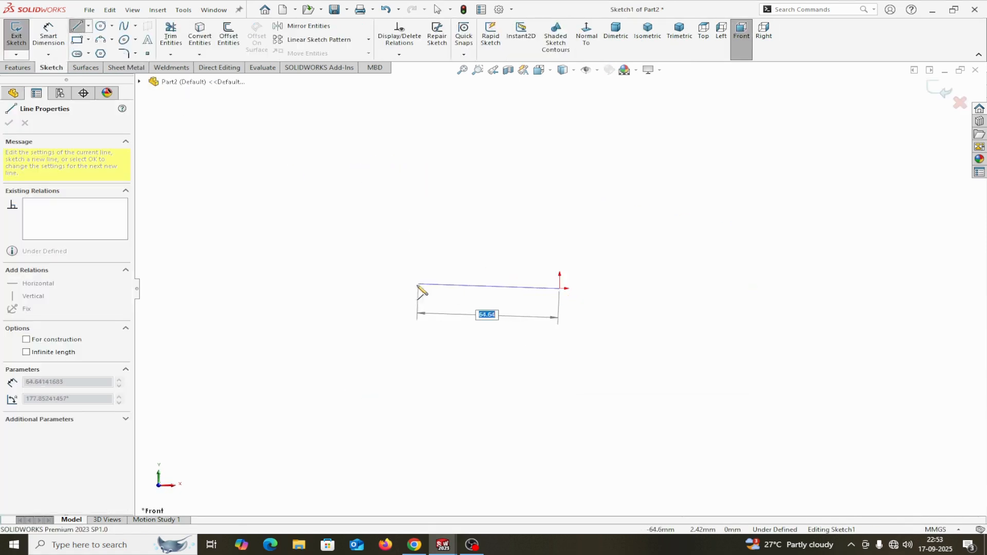
left_click(389, 289)
left_click(345, 242)
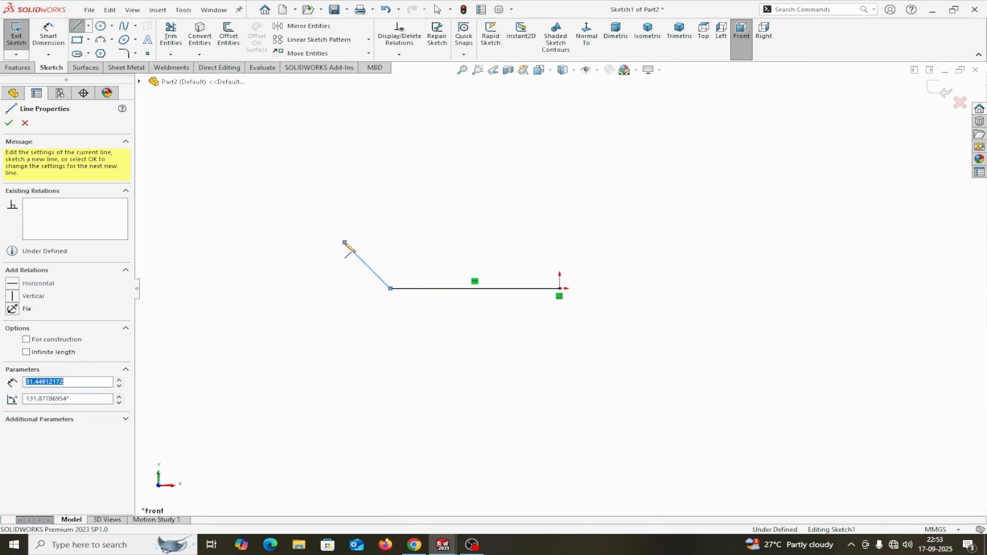
left_click(247, 243)
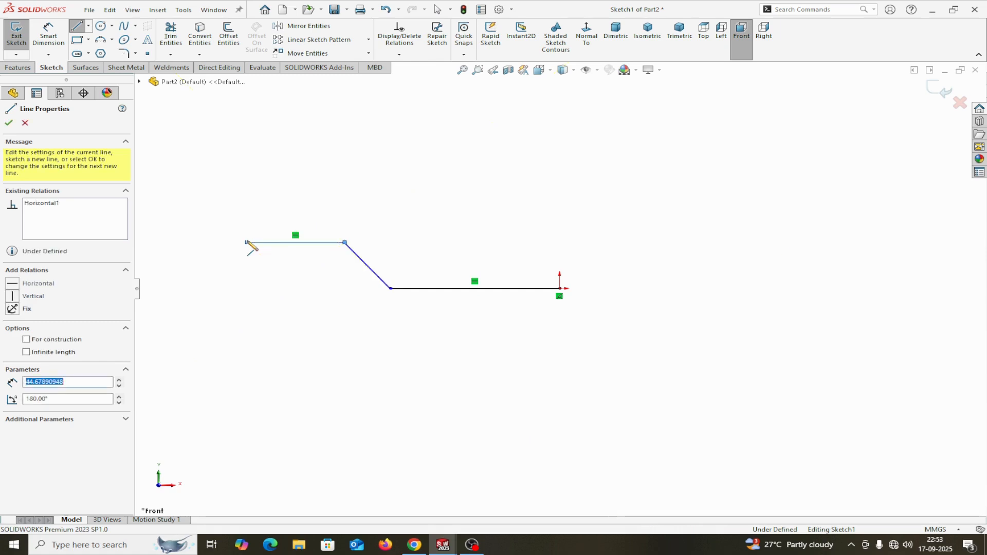
right_click(251, 243)
left_click(280, 247)
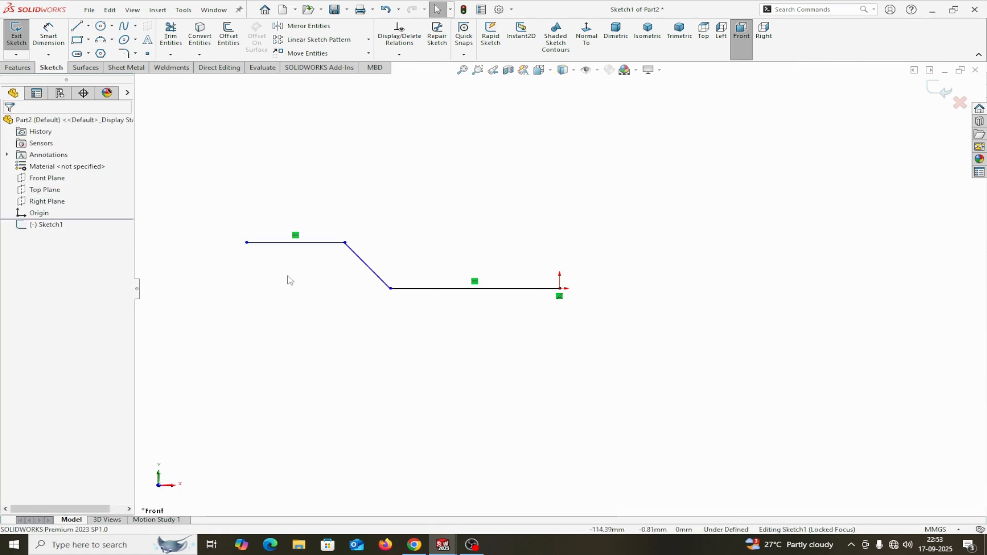
Dimension the angle between the slanted and lower lines as 135°.
left_click(48, 33)
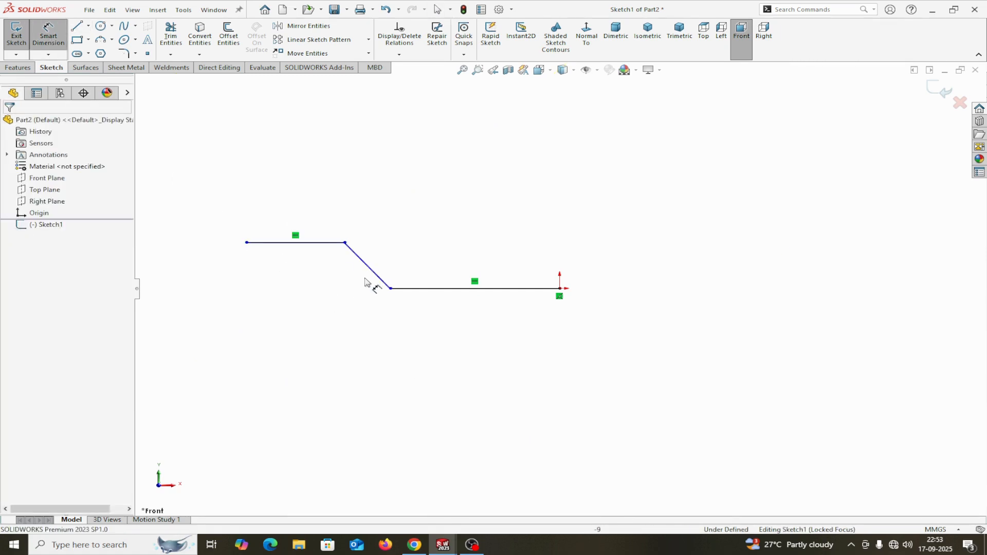
left_click(377, 275)
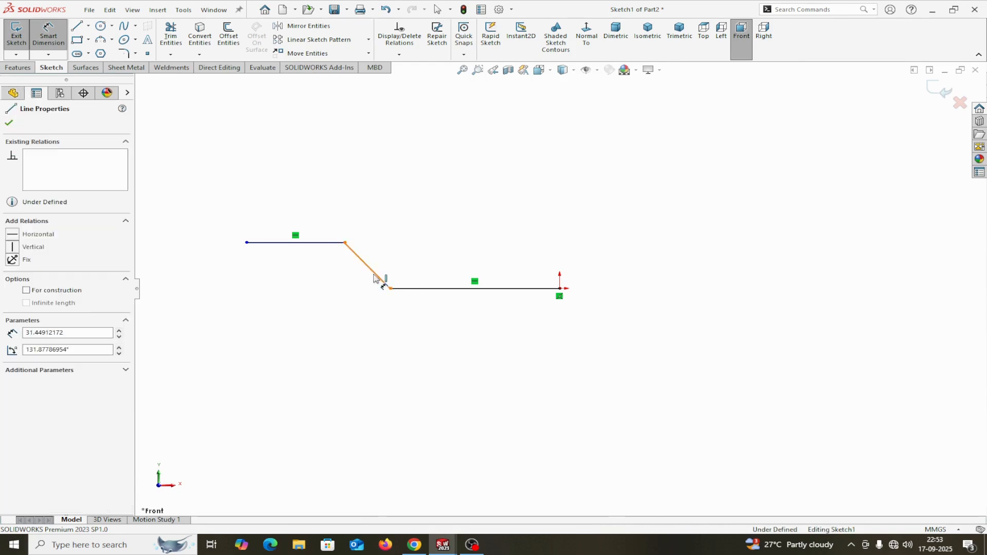
left_click(419, 289)
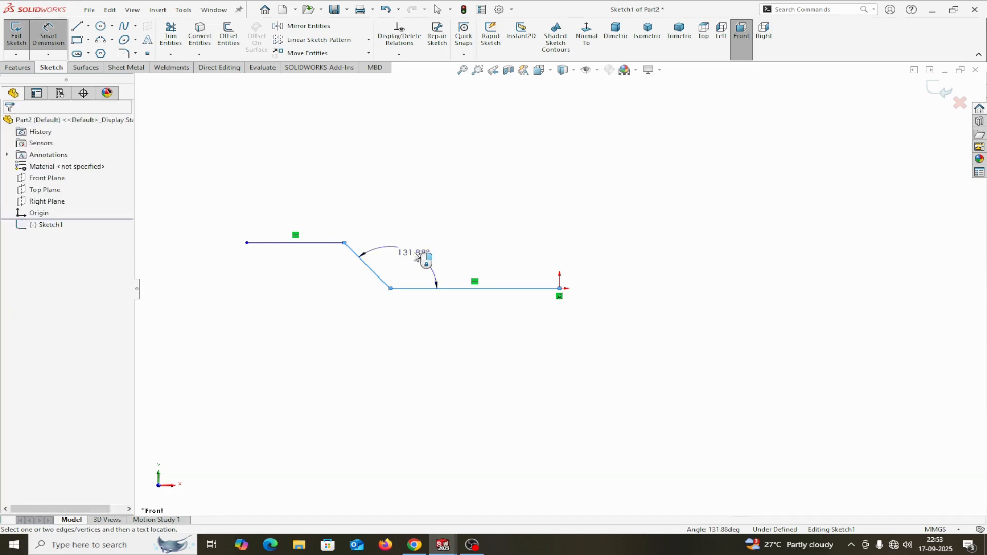
left_click(414, 252)
type("135")
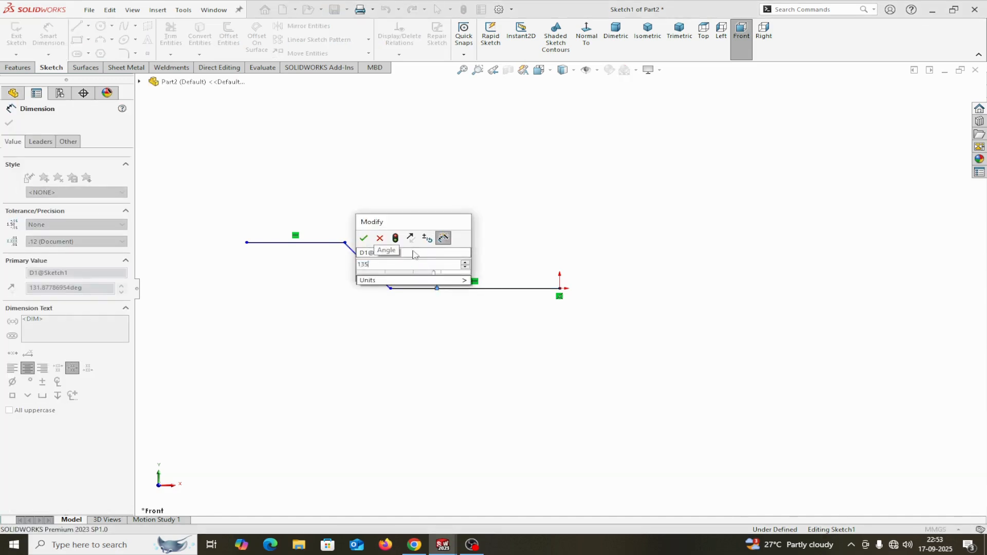
left_click(365, 239)
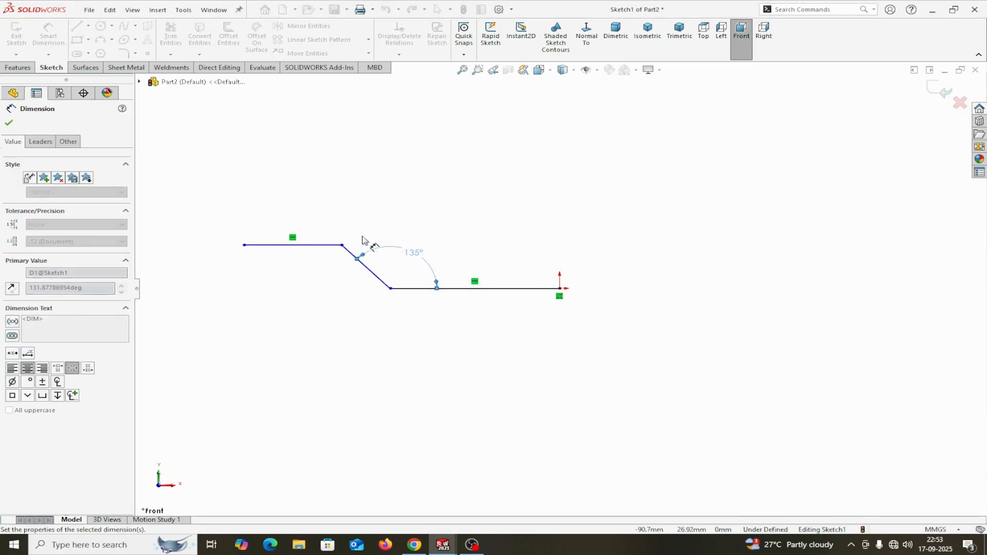
Dimension the overall profile width from left endpoint to origin as 160 mm.
left_click(245, 246)
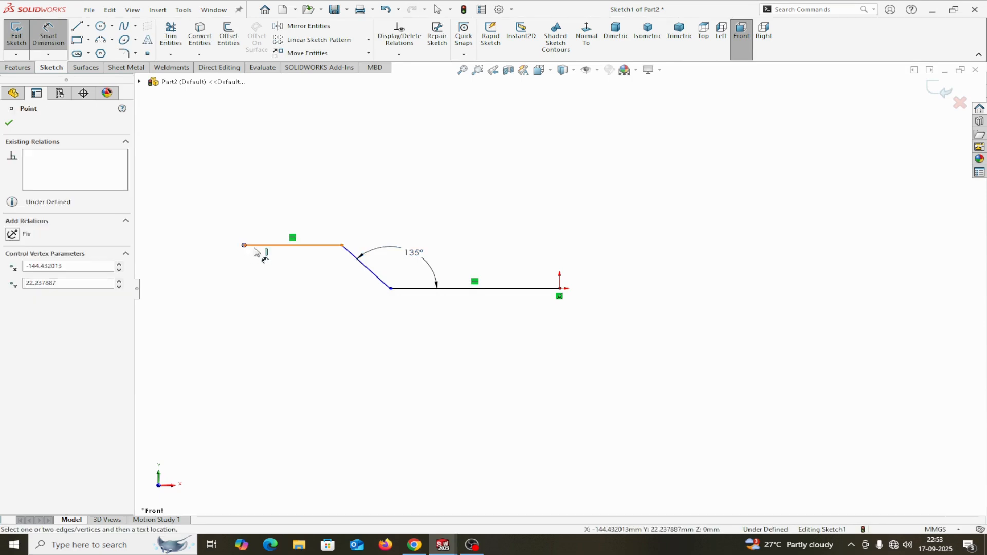
left_click(561, 288)
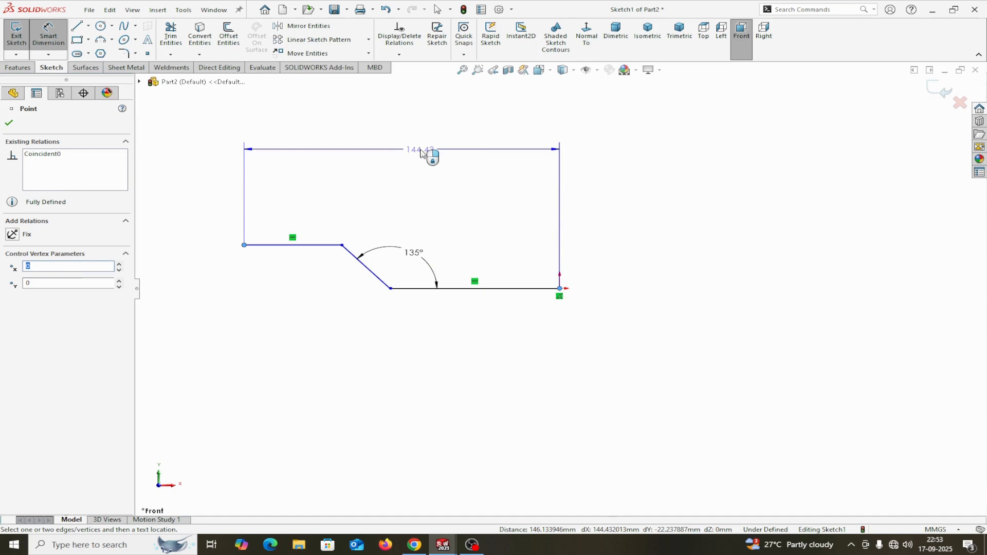
left_click(425, 150)
type("160")
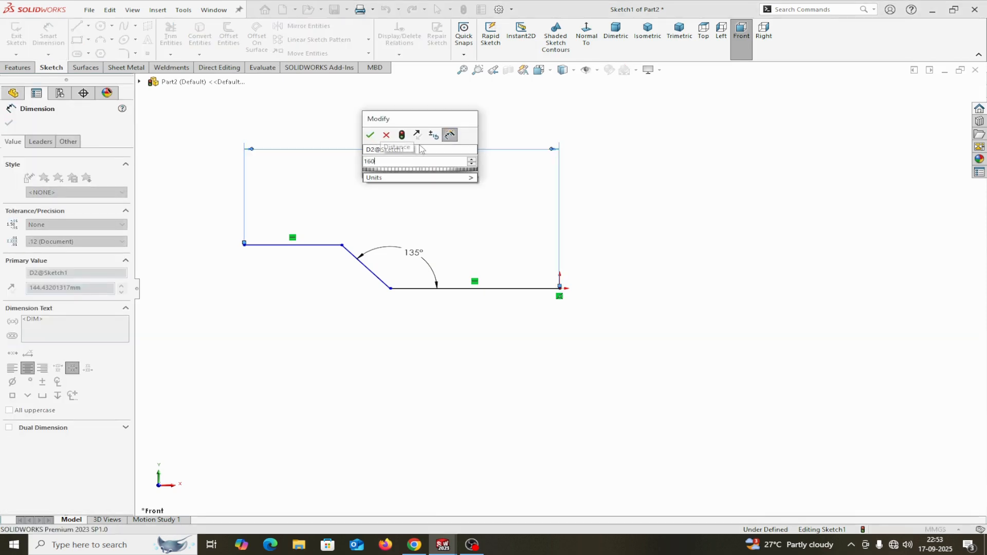
left_click(370, 135)
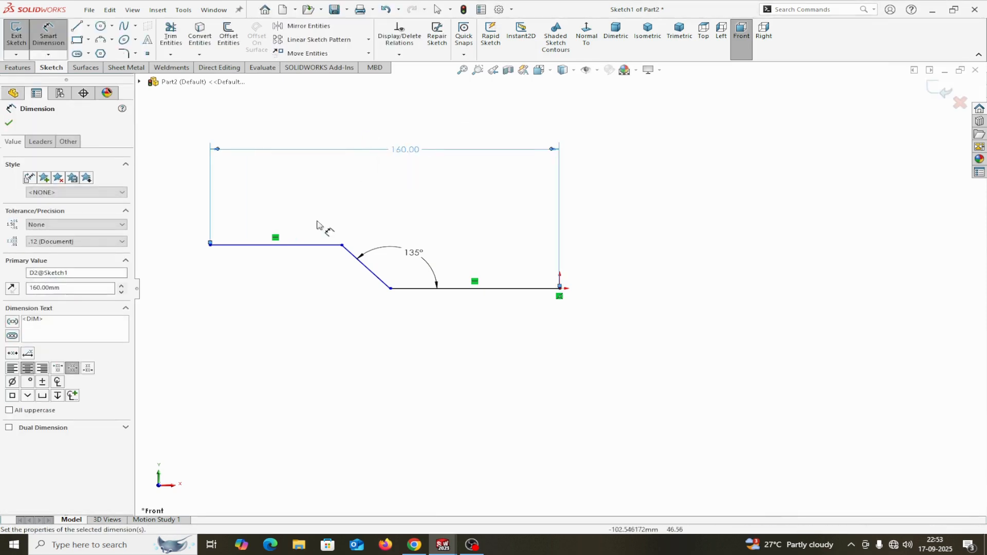
Give the upper line a 50 mm length to the lower bend corner and delete the 72.24 dimension.
left_click(280, 243)
left_click(283, 195)
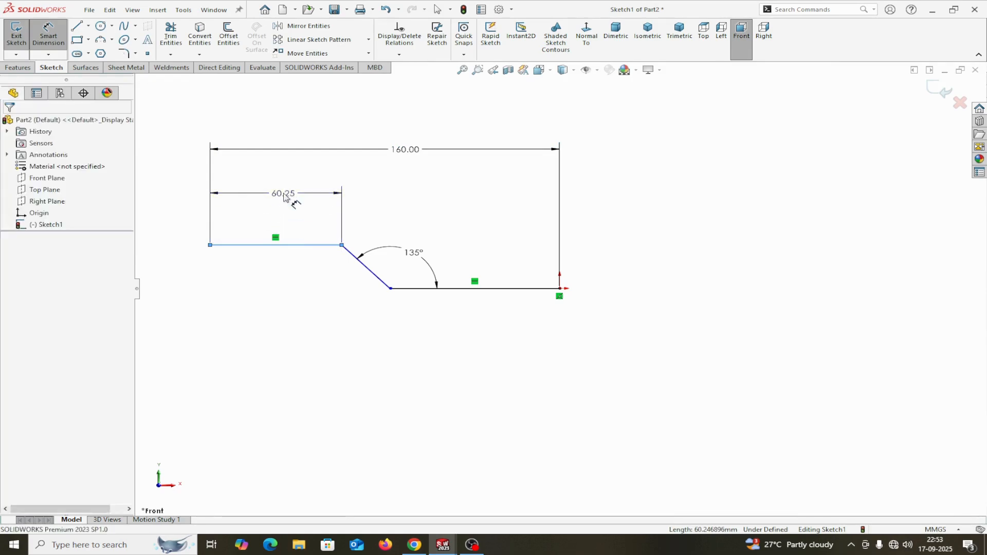
type("50")
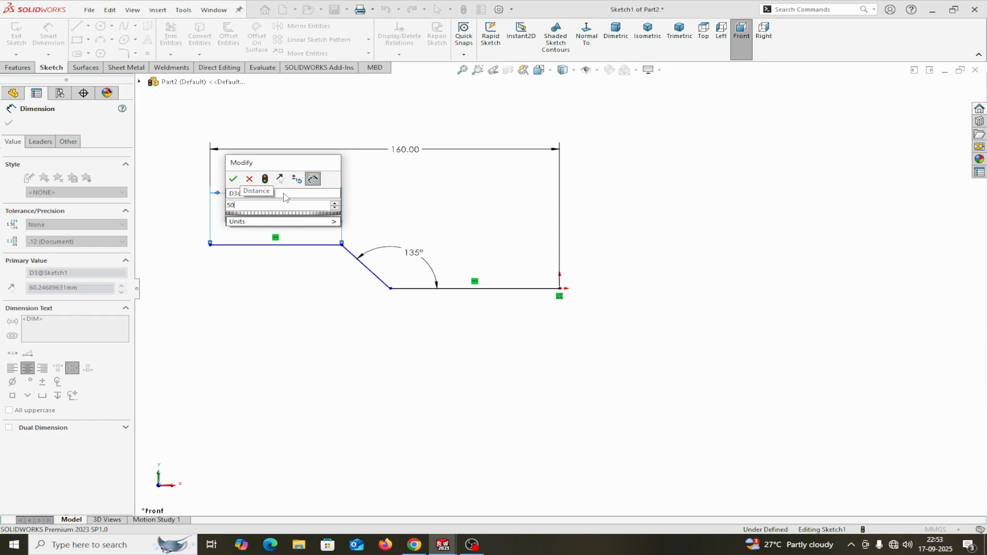
left_click(234, 179)
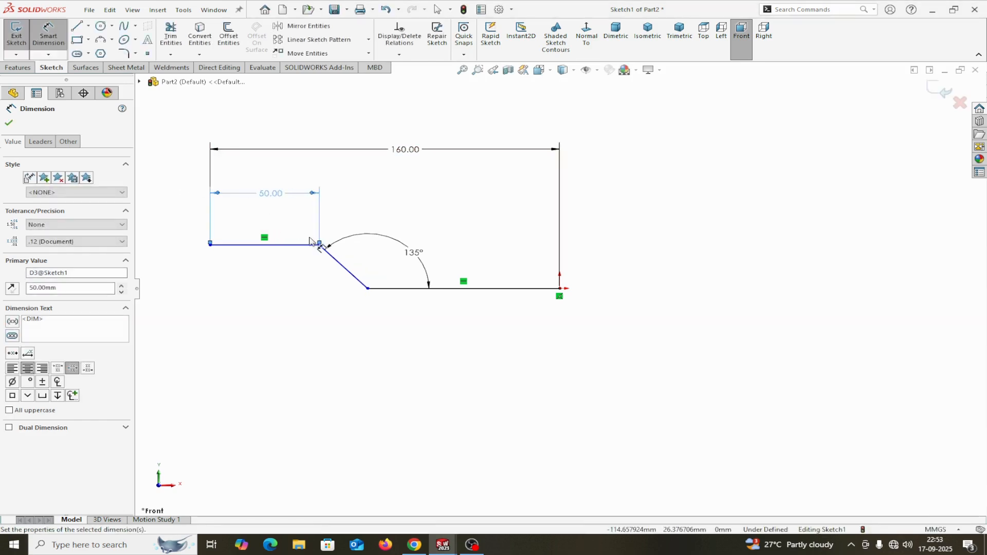
left_click_drag(320, 244, 366, 289)
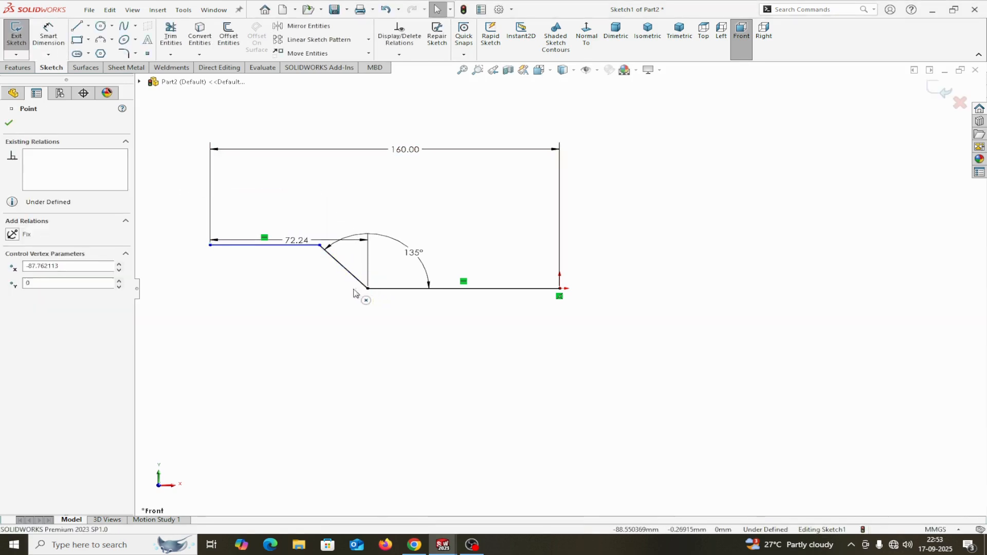
left_click(261, 282)
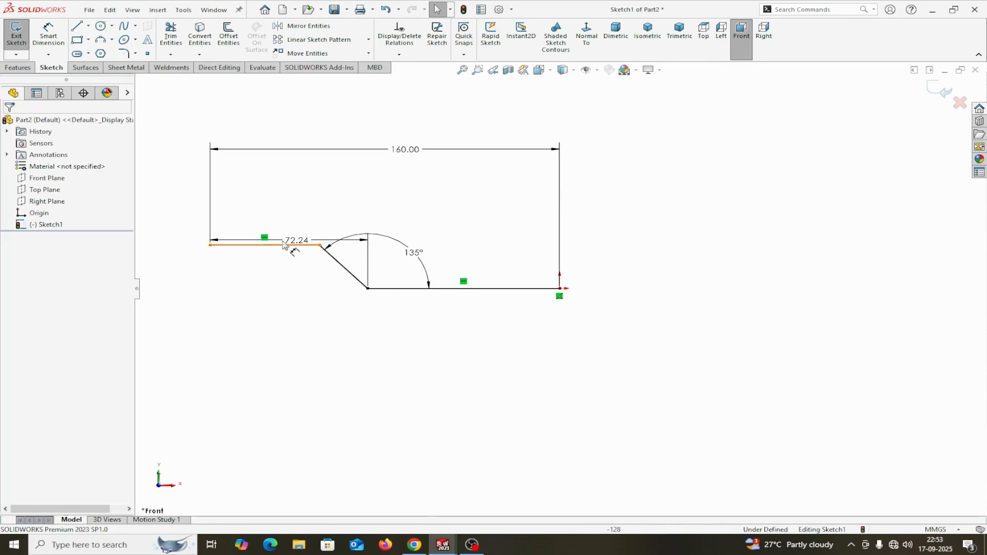
left_click(298, 242)
key("Delete")
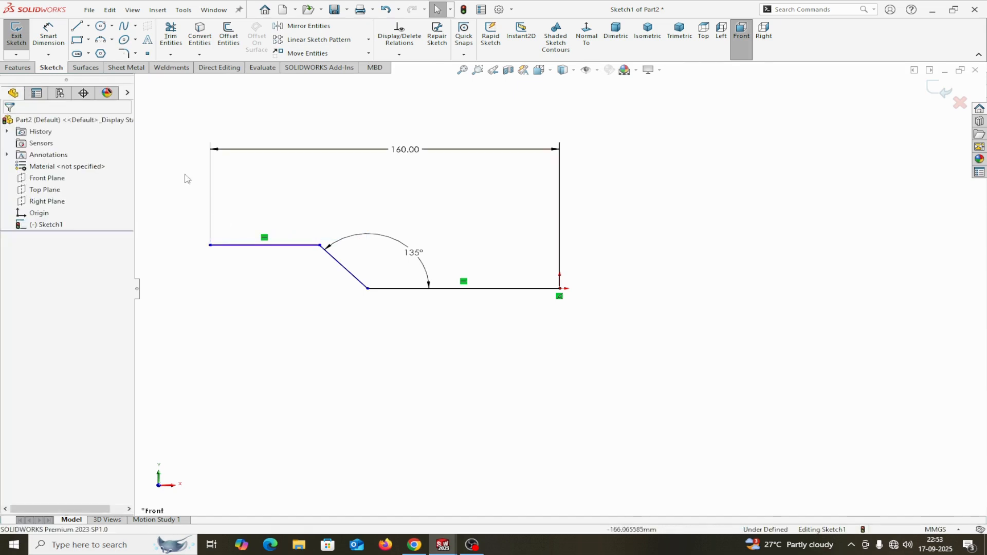
Set the gap between the raised left line and the base line to 10 mm.
left_click(60, 38)
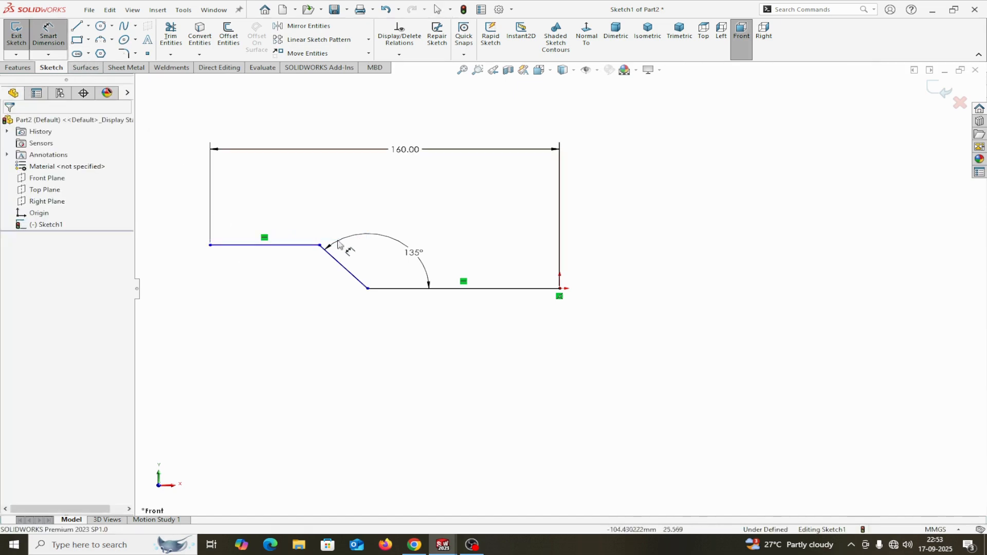
left_click(315, 245)
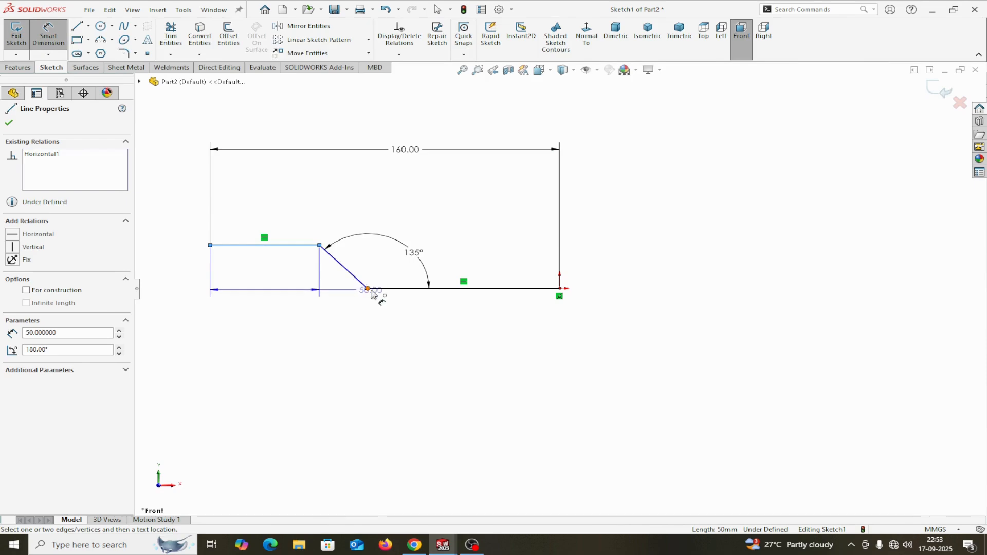
left_click(386, 289)
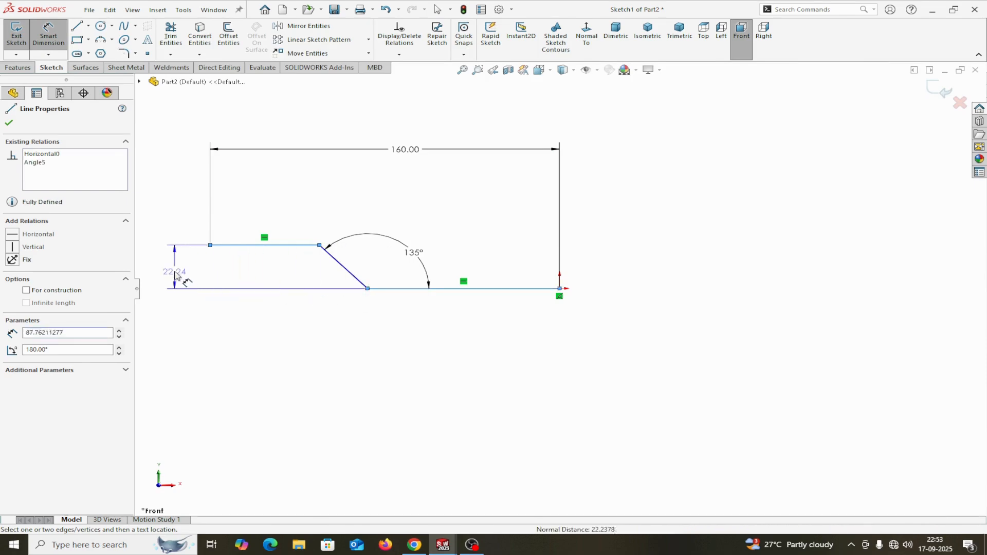
left_click(177, 282)
type("10")
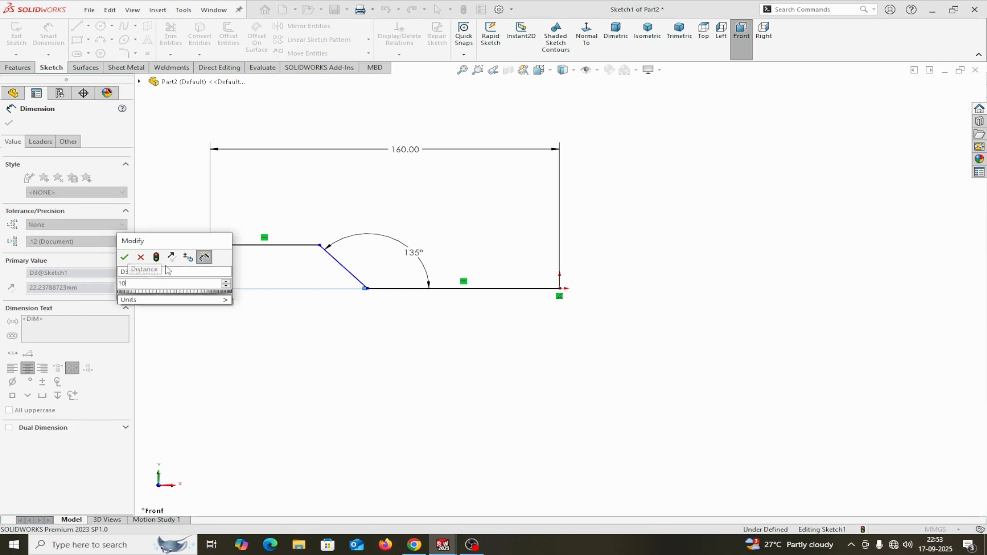
left_click(126, 259)
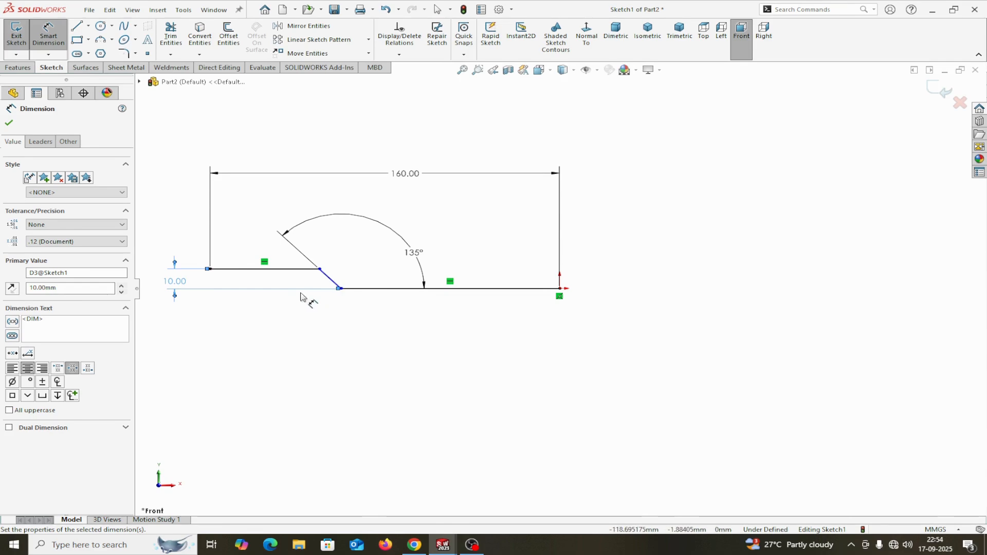
Dimension the raised left line's length as 50 mm and finish dimensioning.
left_click(252, 269)
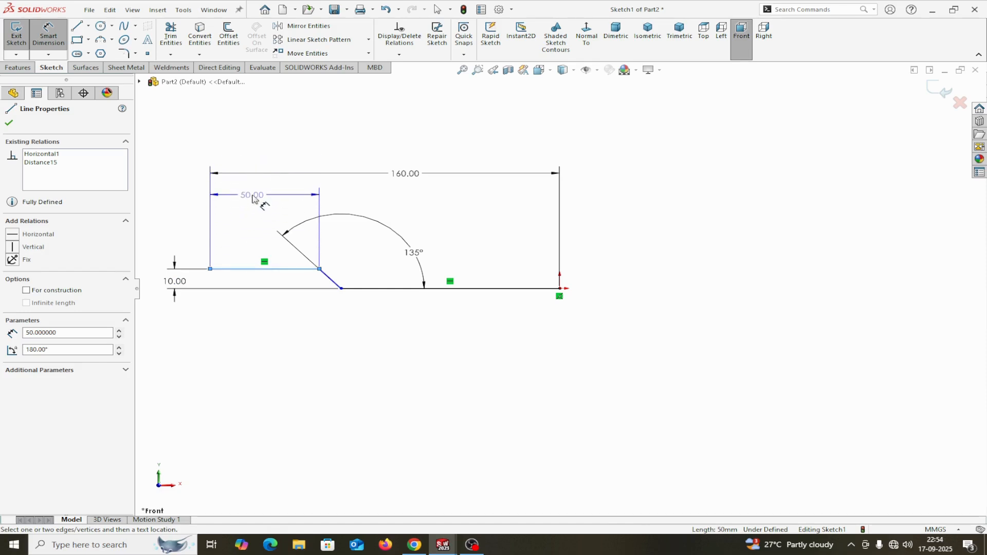
left_click(254, 197)
left_click(202, 180)
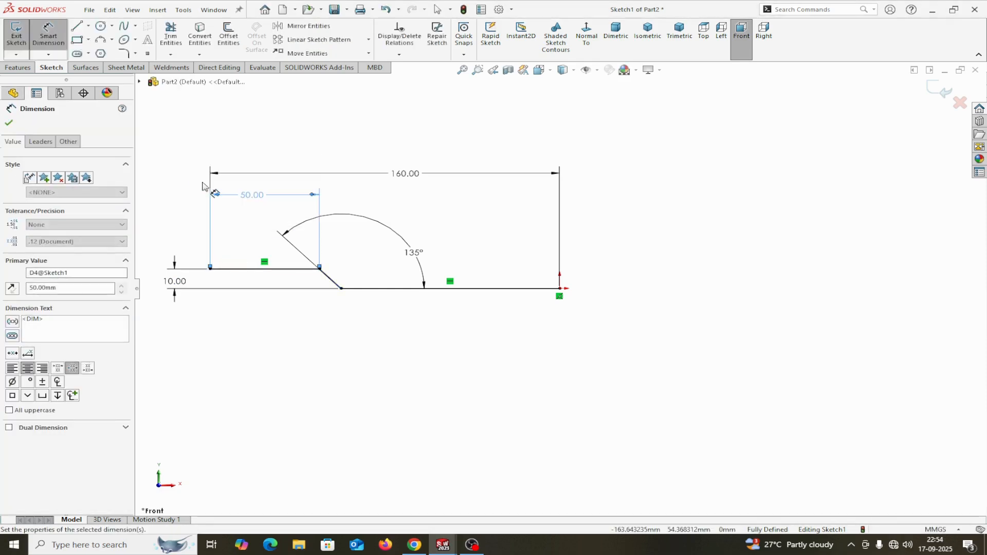
left_click(8, 125)
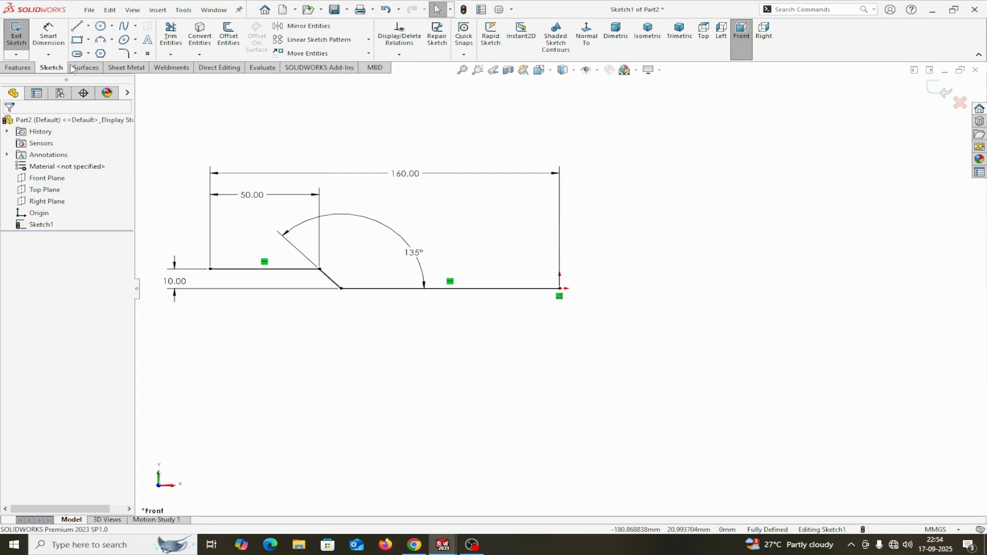
Make a base flange from the sketch with reversed thickness, Mid Plane, 50 mm depth.
left_click(126, 69)
left_click(32, 39)
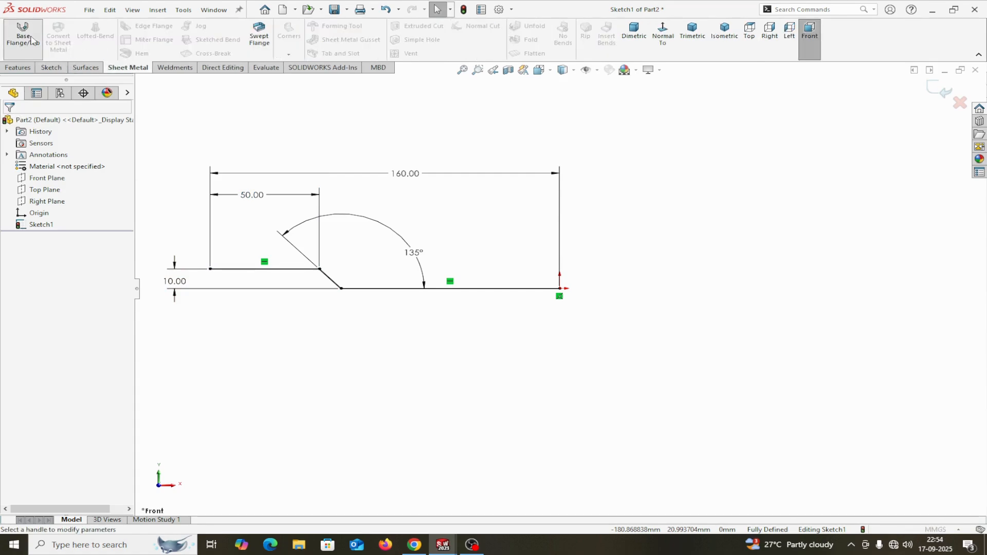
middle_click_drag(548, 438, 591, 356)
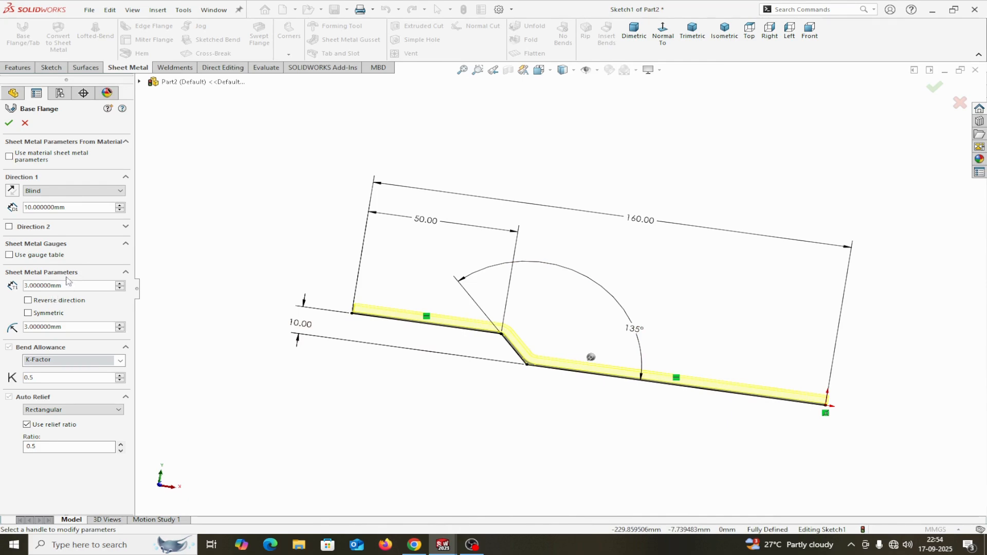
left_click(28, 301)
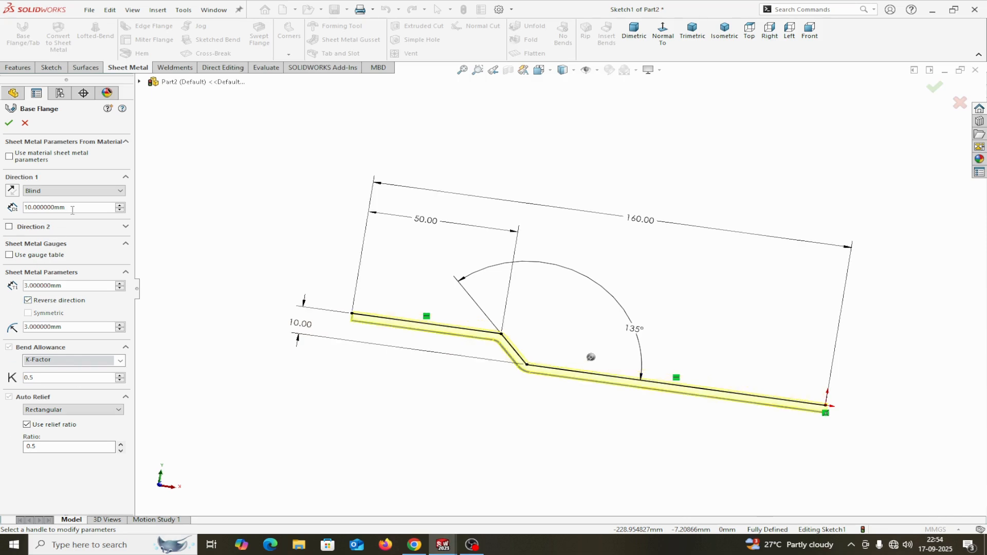
left_click(118, 190)
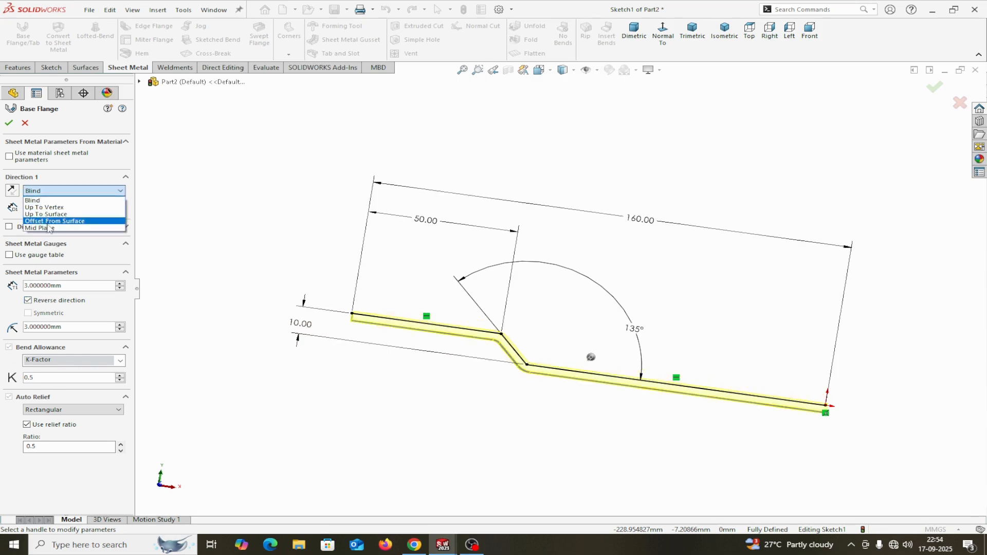
left_click(46, 231)
double_click(76, 207)
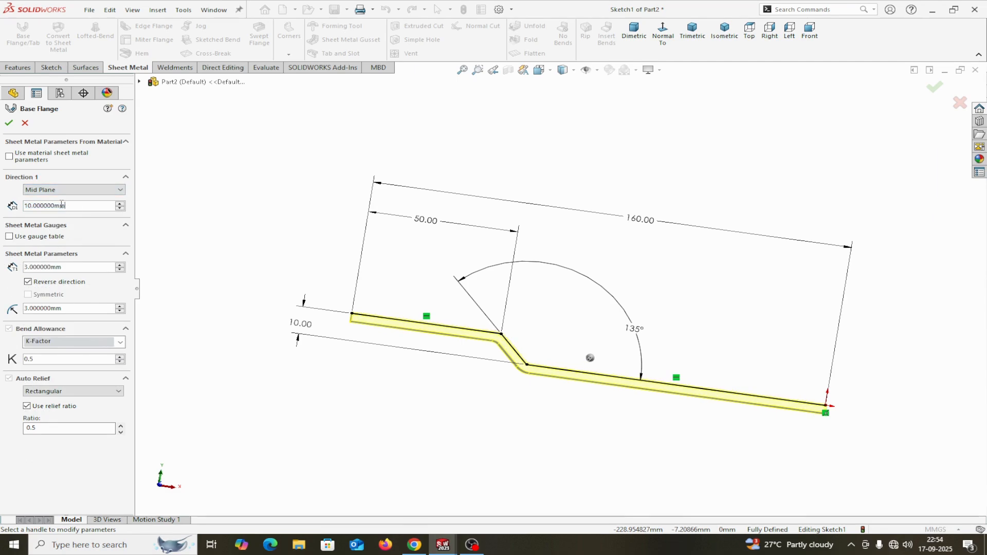
type("50")
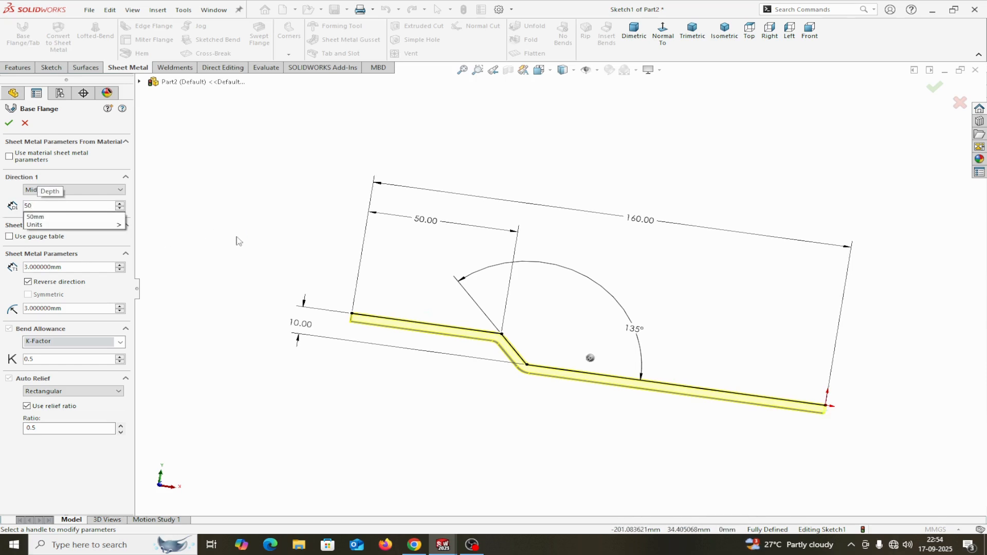
middle_click_drag(239, 241, 153, 310)
left_click(229, 230)
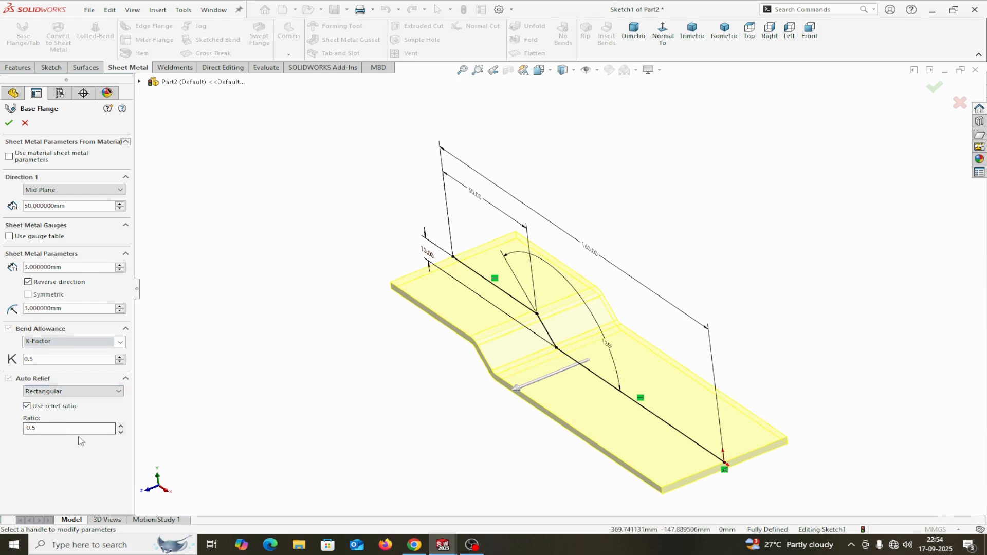
left_click(10, 124)
middle_click_drag(341, 419, 406, 382)
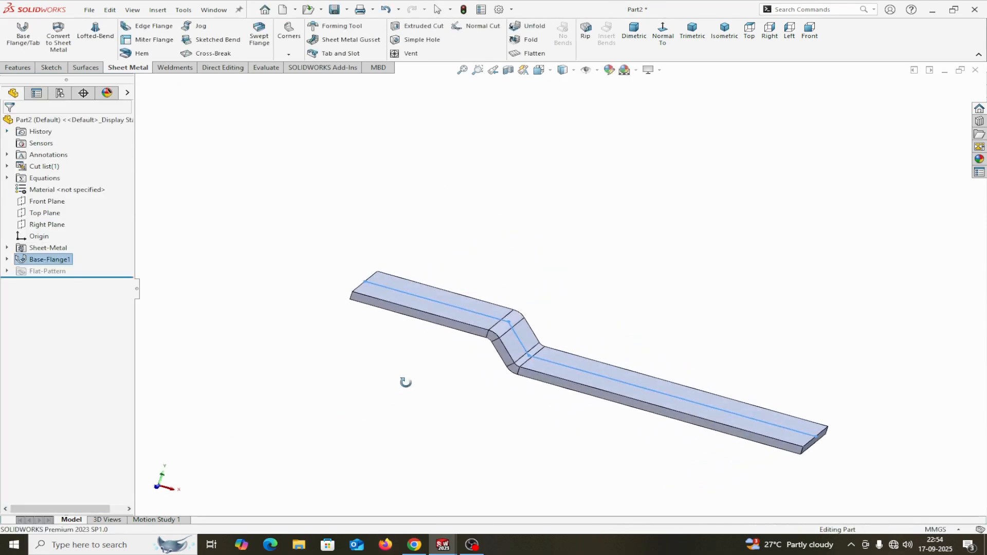
Switch to the 'sheet metal part 11 - Sheet1' reference drawing from the Window menu.
left_click(214, 10)
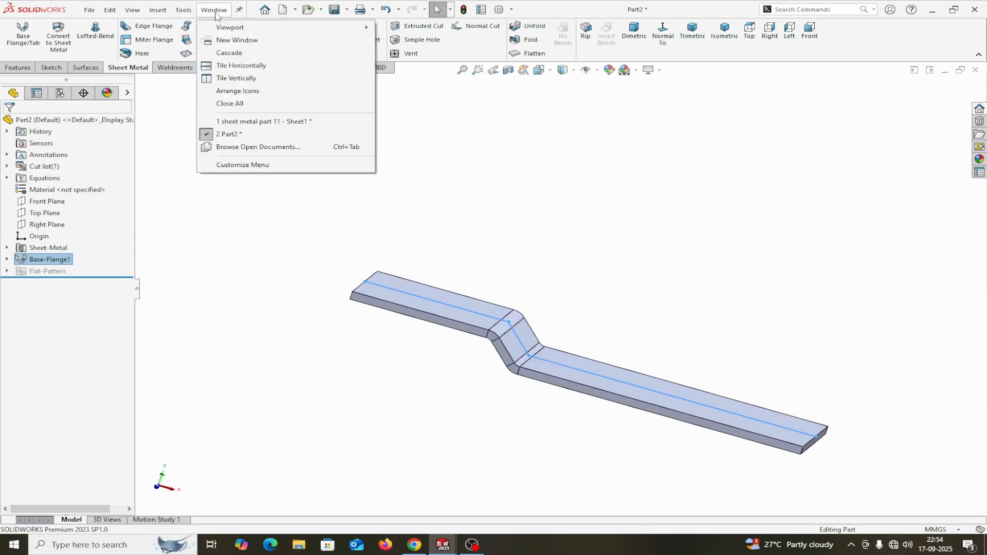
left_click(247, 122)
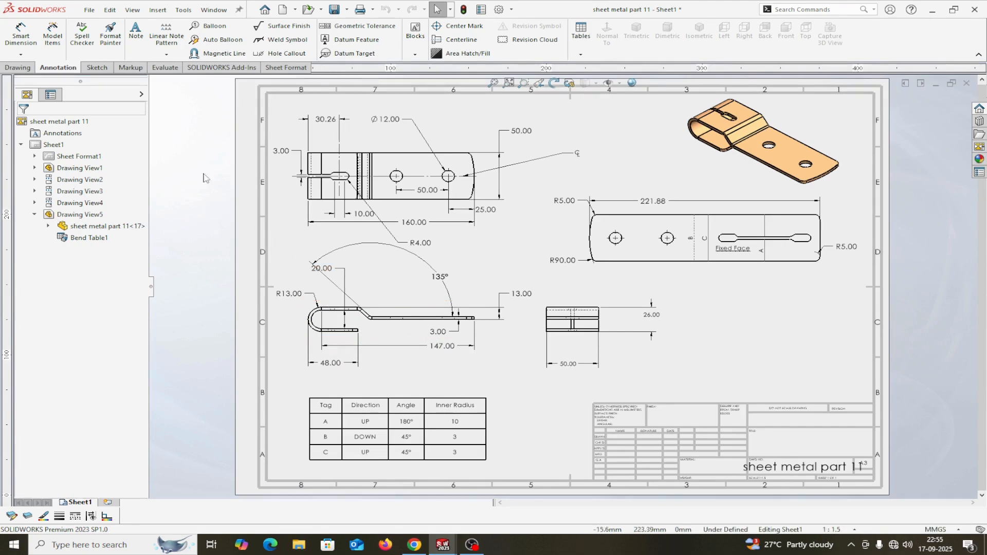
left_click(213, 10)
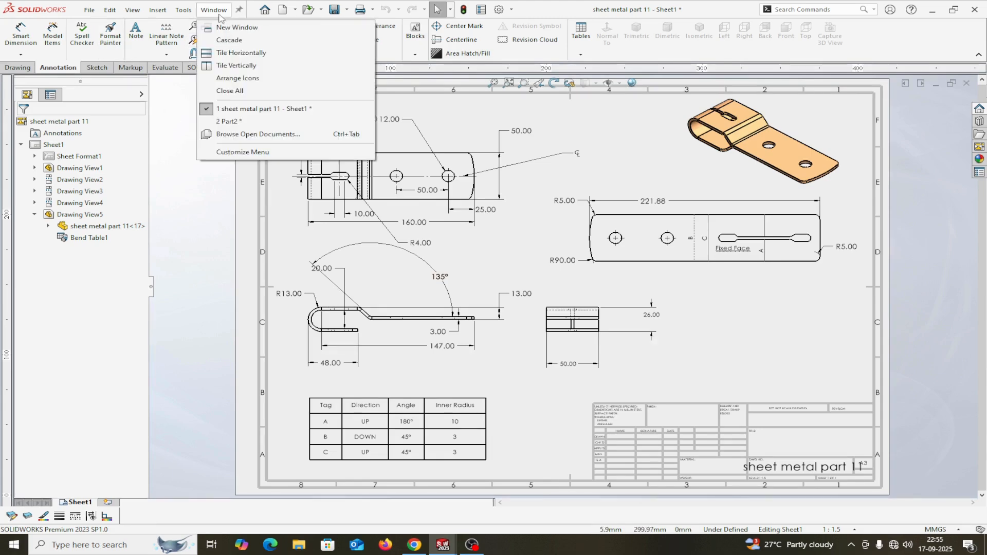
In Part2, add a hem on the left end edge: 48 mm length, 20 mm gap, Bend Inside.
left_click(229, 122)
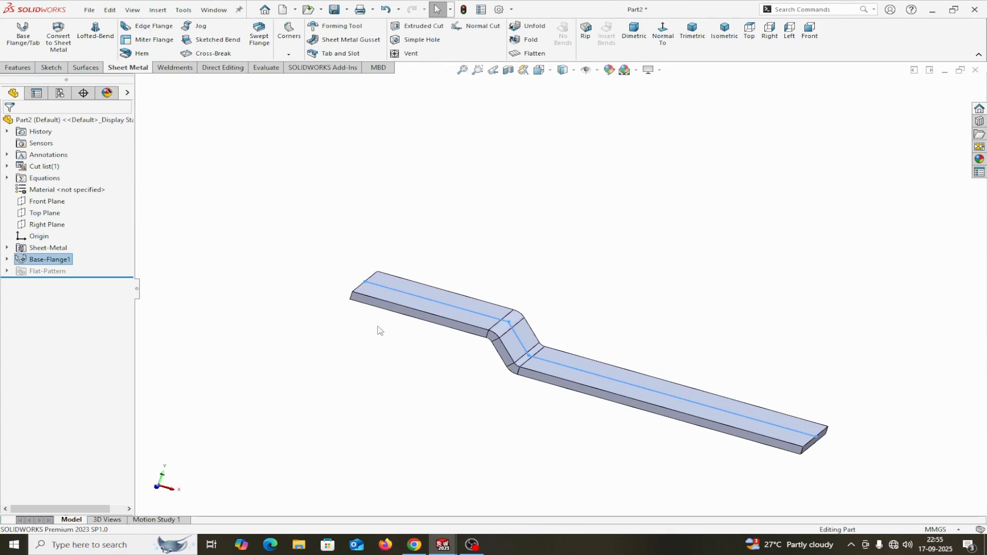
left_click(151, 52)
middle_click_drag(284, 364, 331, 304)
left_click(361, 291)
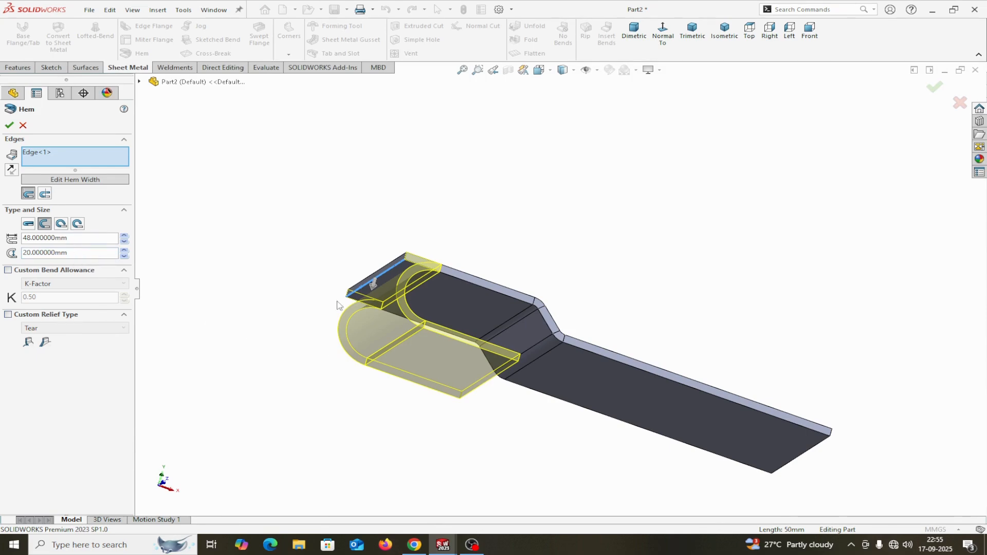
mouse_move(332, 386)
middle_mouse_down()
mouse_move(360, 342)
mouse_move(326, 387)
middle_mouse_up()
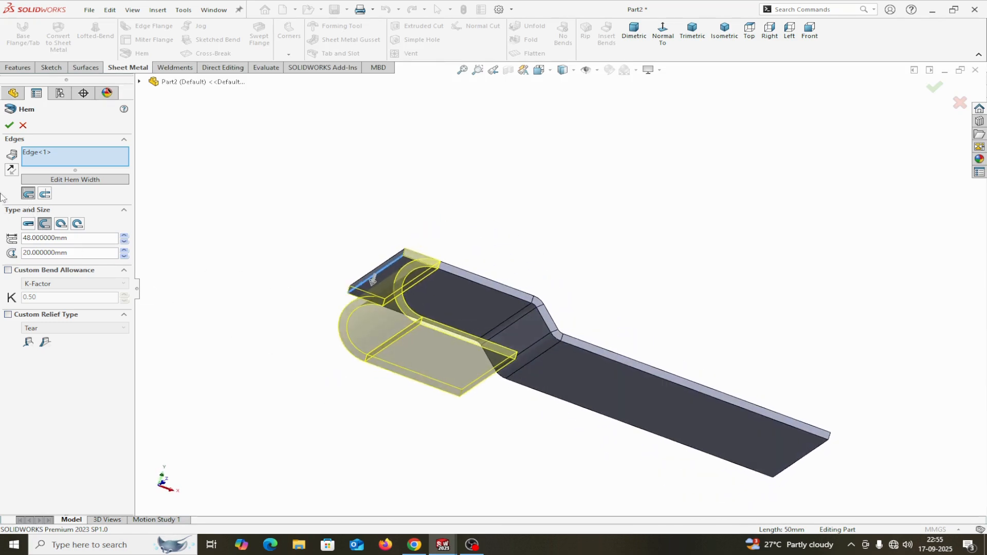
left_click(44, 194)
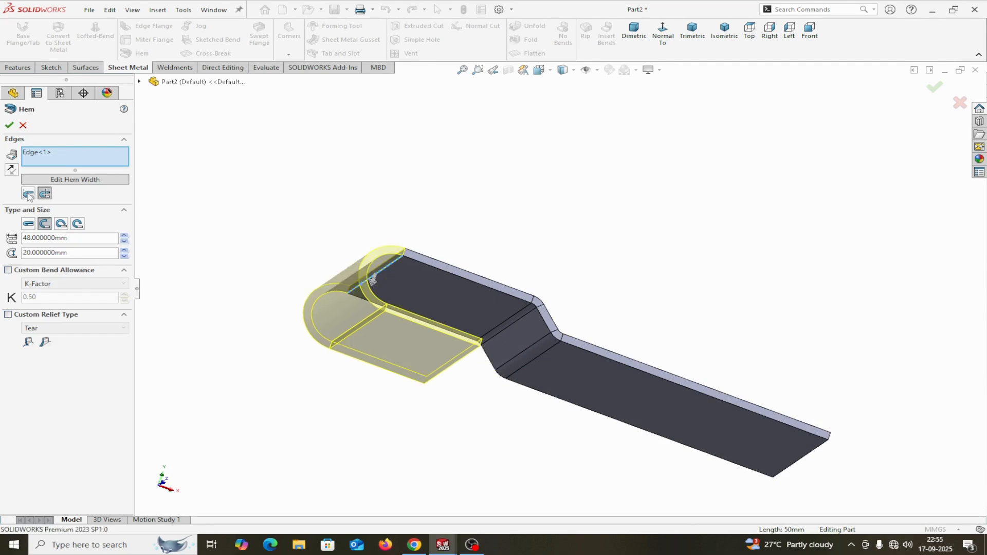
left_click(28, 194)
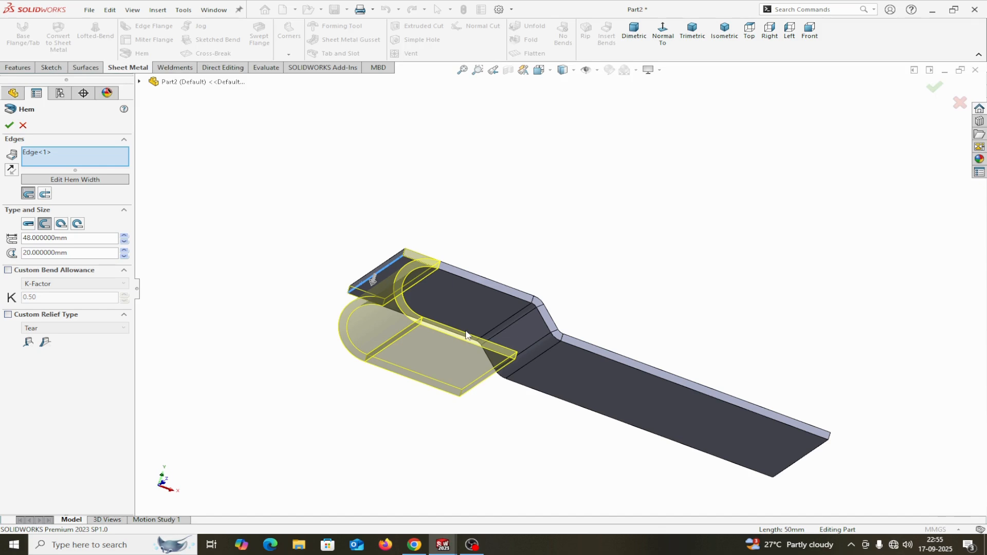
left_click(8, 124)
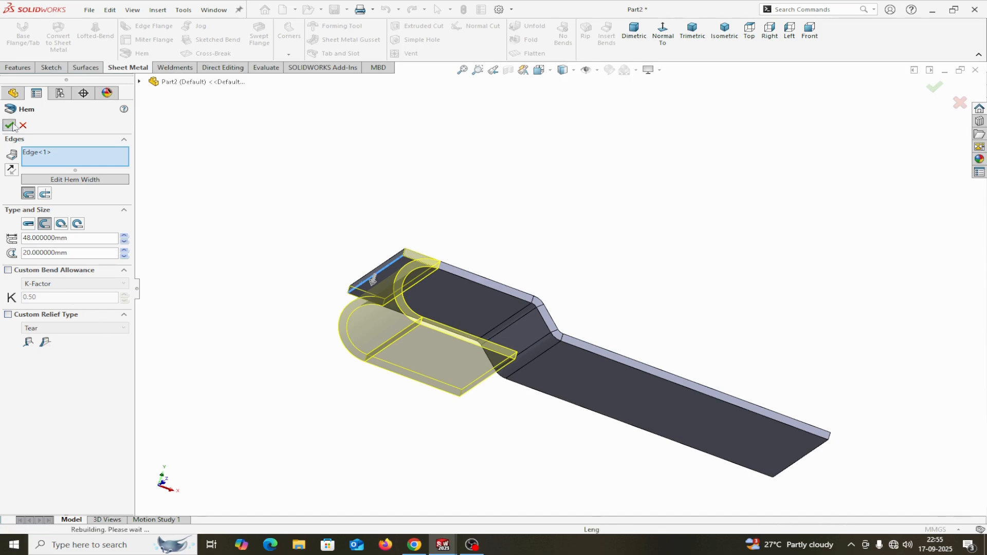
mouse_move(395, 471)
middle_mouse_down()
mouse_move(354, 432)
mouse_move(386, 385)
mouse_move(407, 458)
middle_mouse_up()
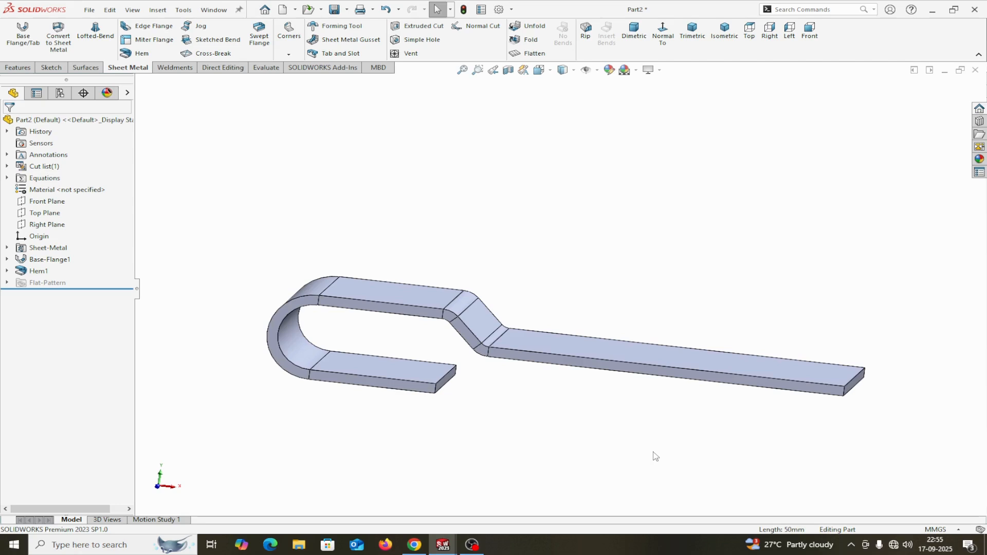
Sketch a three-point arc across the bracket's right end on the long flat face.
left_click(718, 365)
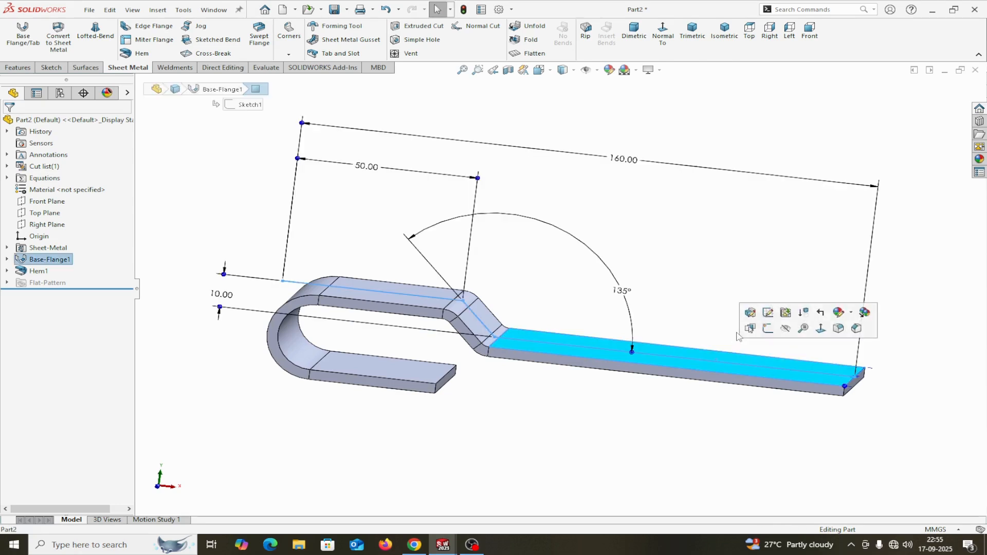
left_click(768, 328)
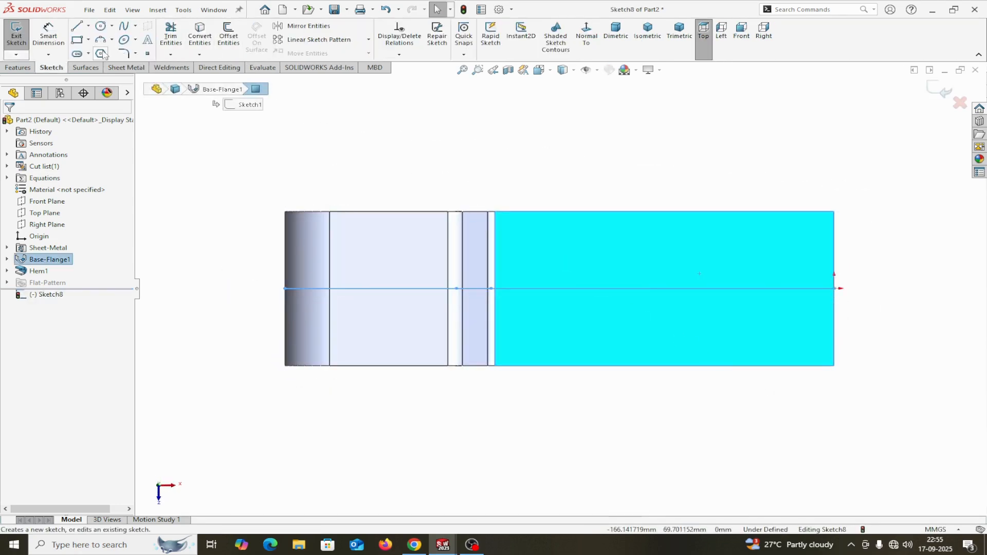
left_click(103, 41)
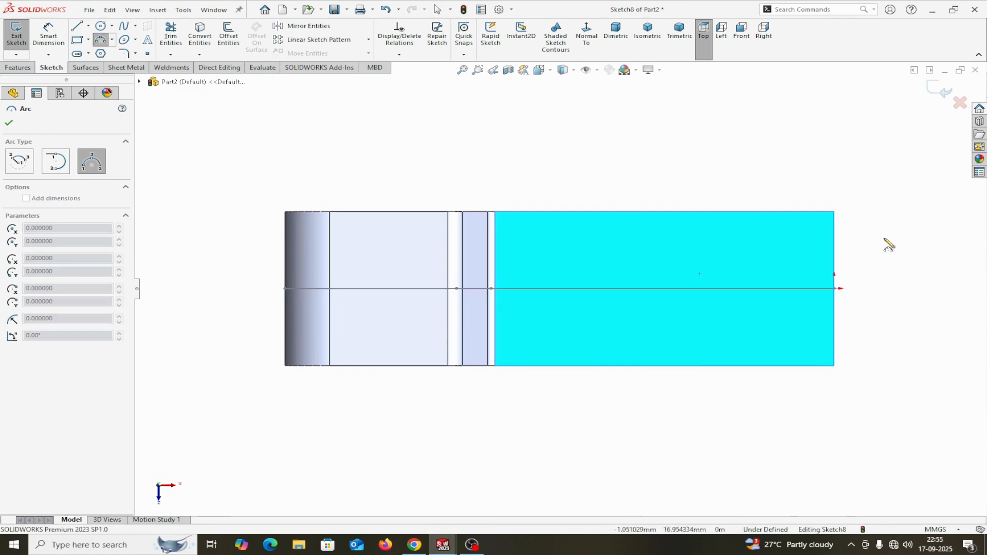
left_click(800, 211)
left_click(808, 366)
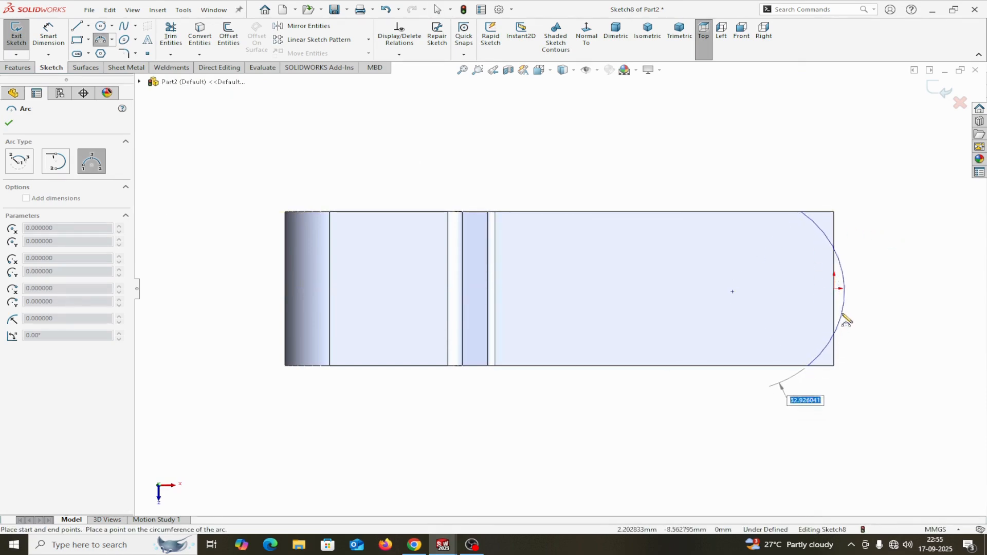
left_click(836, 300)
right_click(823, 296)
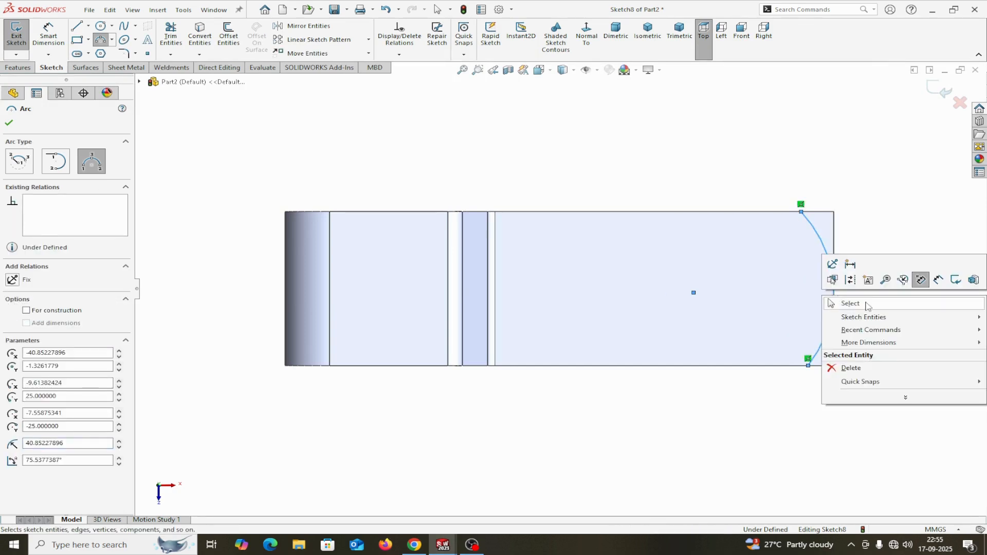
left_click(849, 303)
Align the arc's endpoints vertically and dimension its radius to 90.
left_click(808, 365)
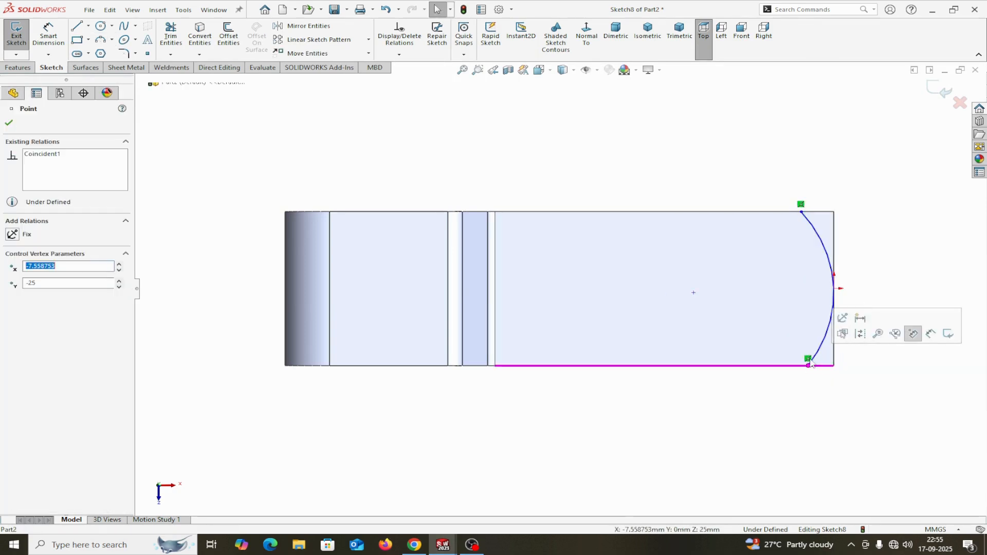
left_click(801, 212)
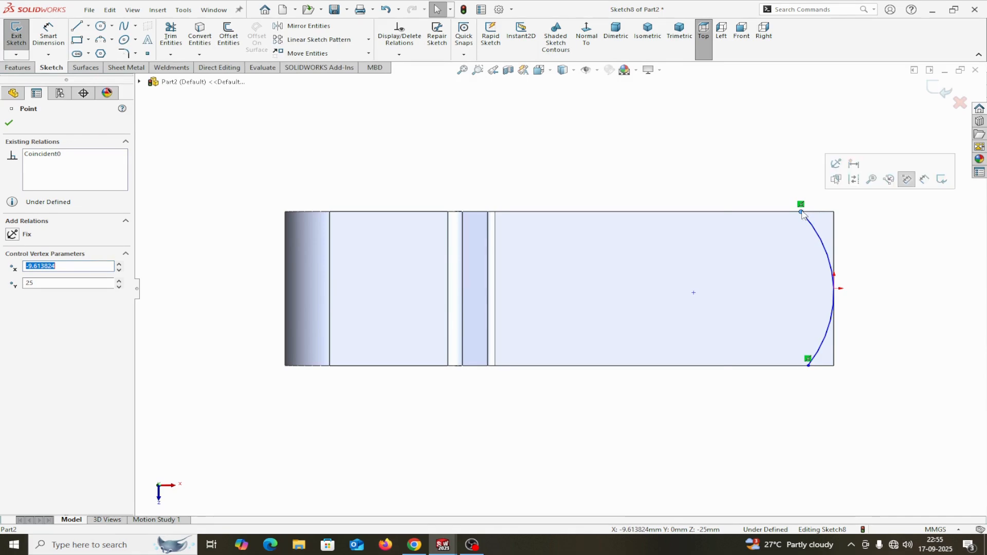
left_click(808, 366, "ctrl")
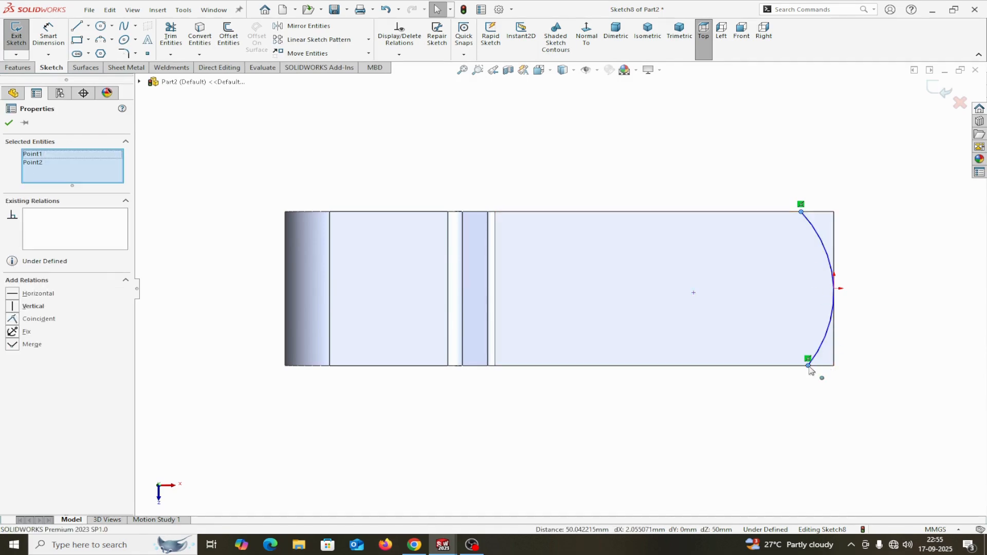
left_click(13, 307)
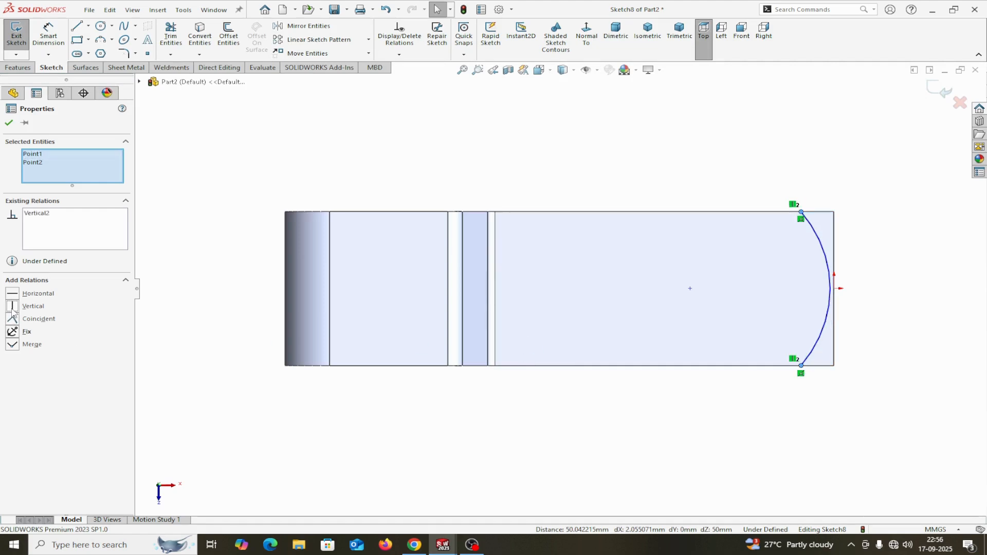
left_click(59, 37)
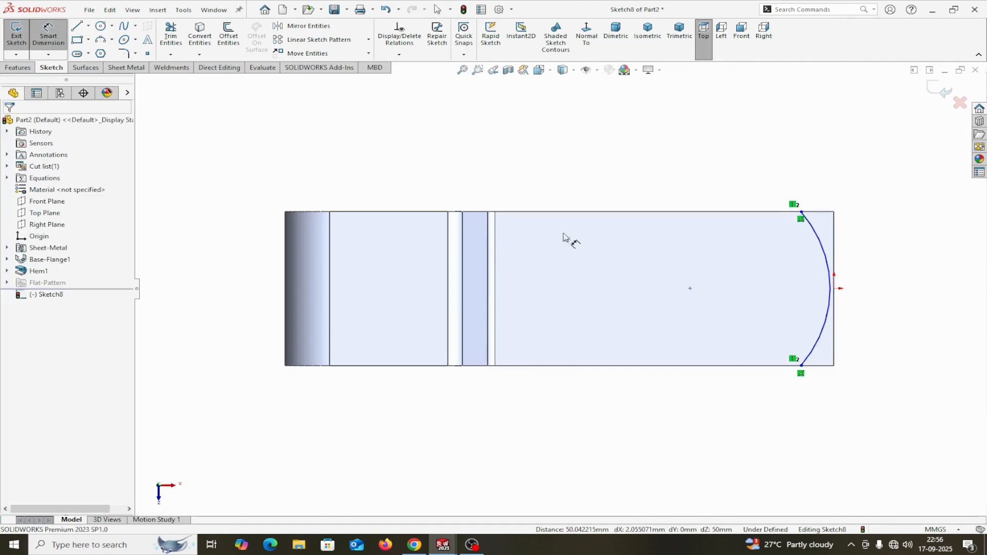
left_click(827, 323)
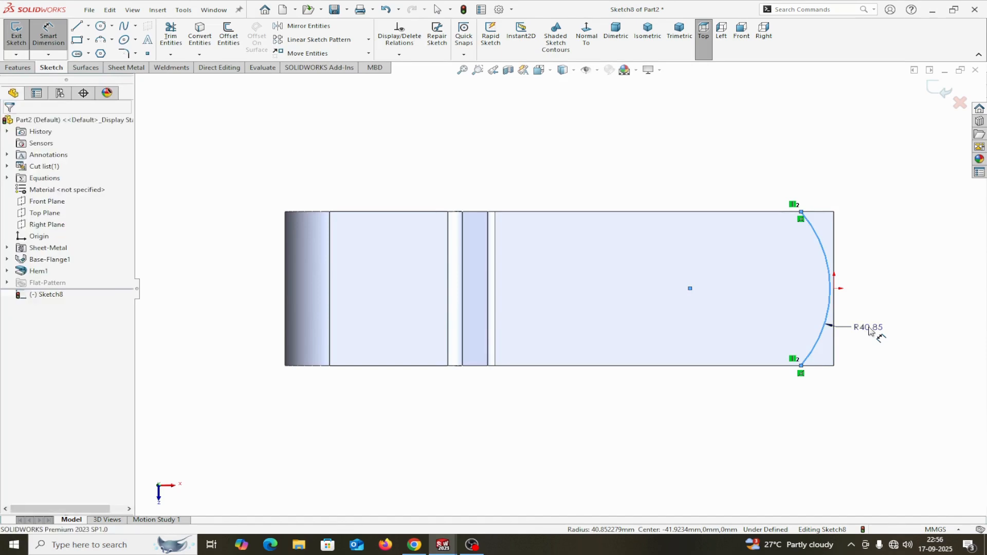
left_click(874, 331)
type("90")
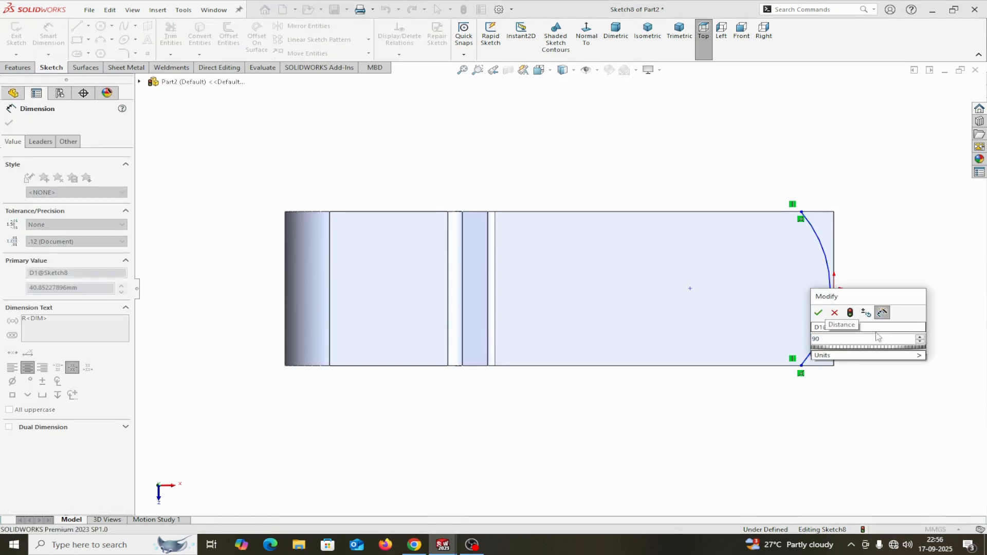
left_click(822, 313)
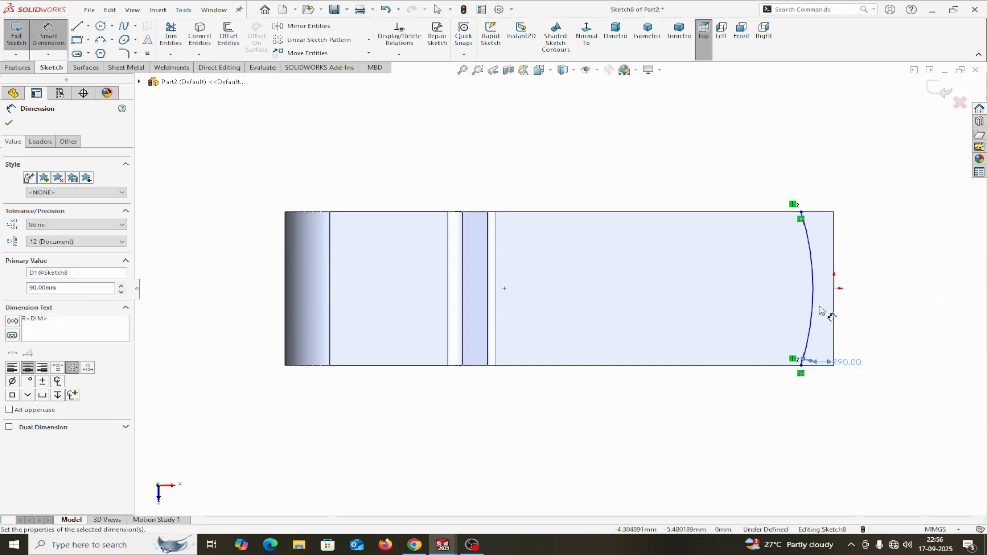
left_click(9, 124)
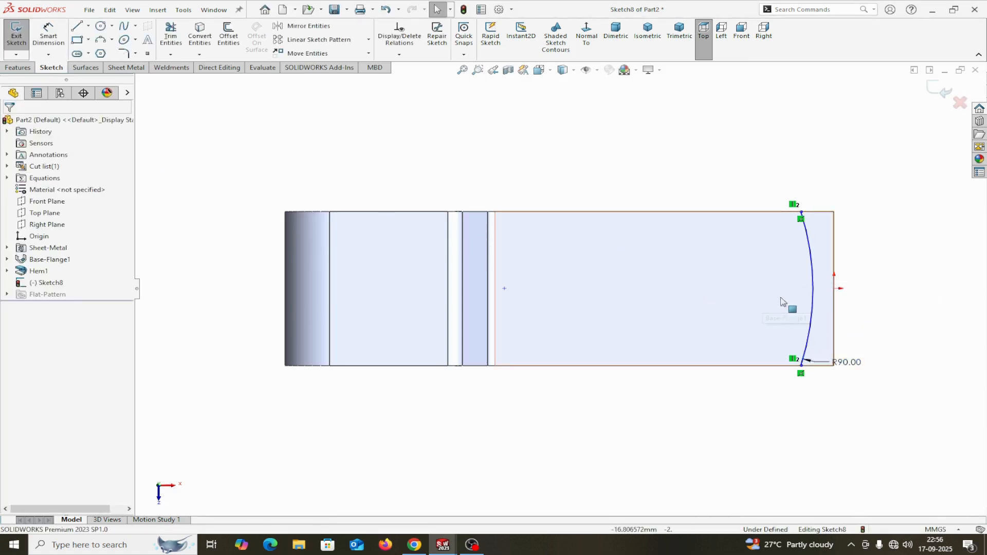
Make the arc tangent to the bracket's right edge.
left_click(812, 301)
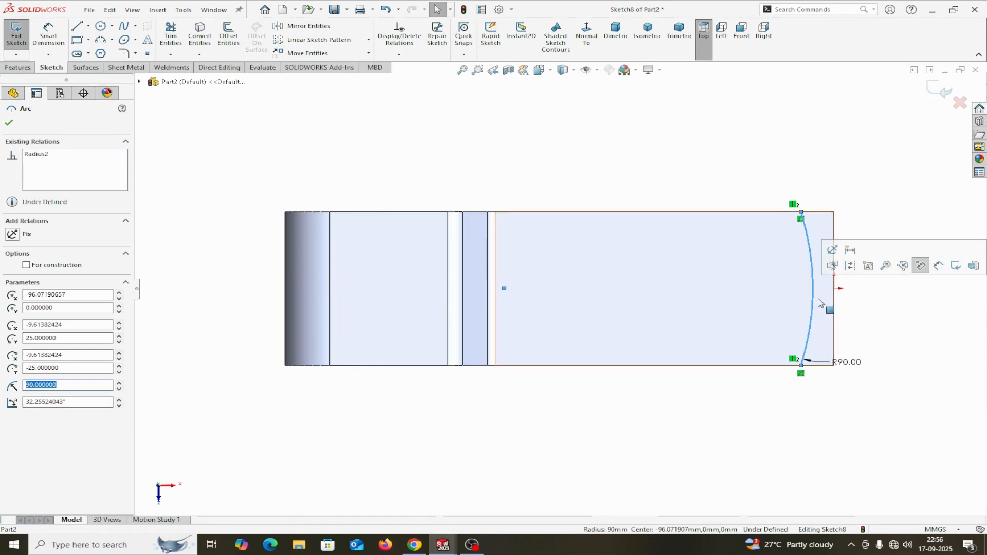
left_click(834, 308, "ctrl")
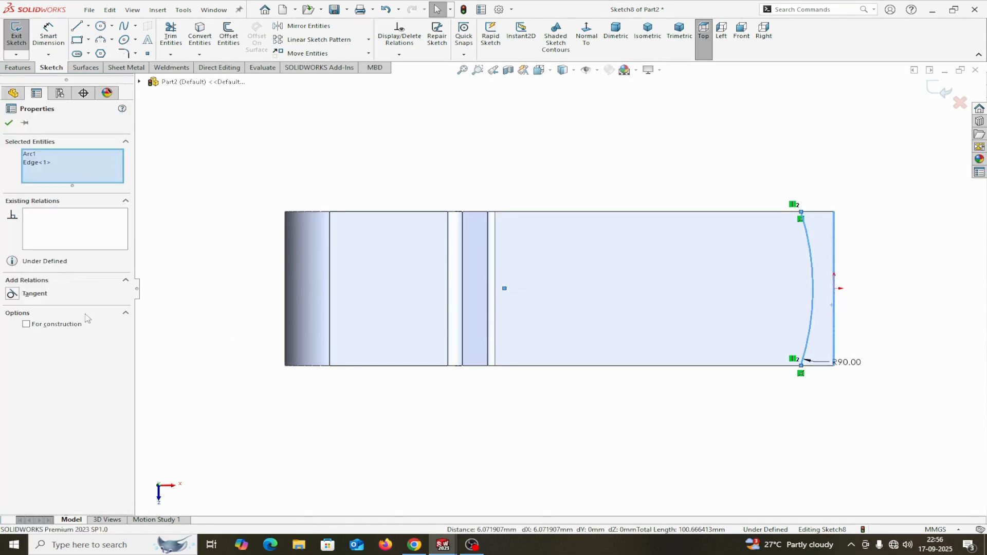
left_click(12, 295)
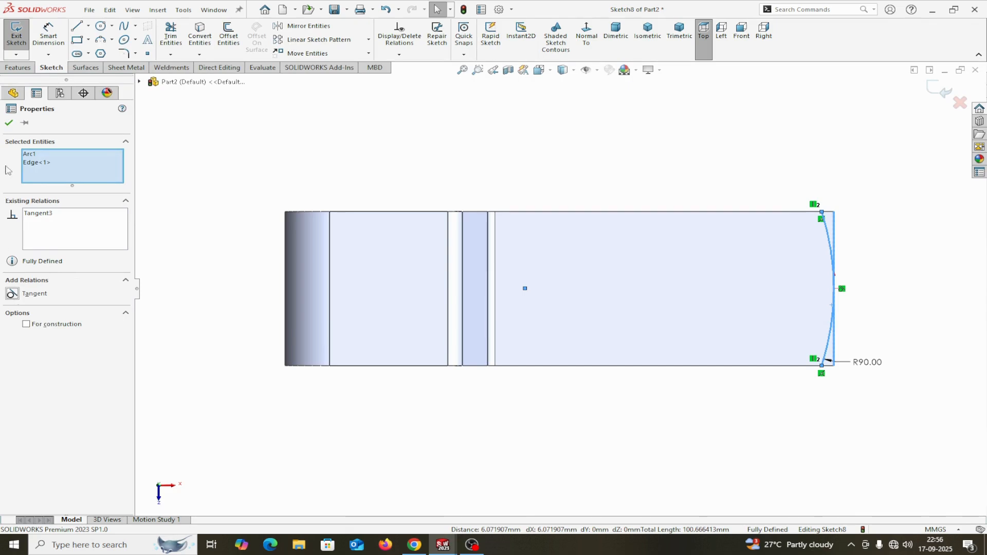
left_click(9, 123)
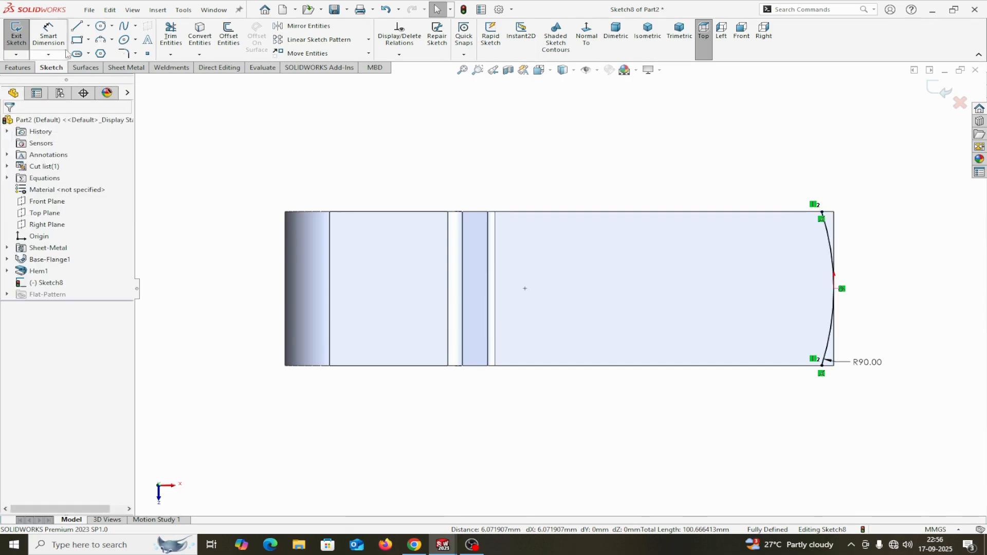
Close the arc profile with top, right vertical and bottom lines.
left_click(77, 26)
left_click(832, 214)
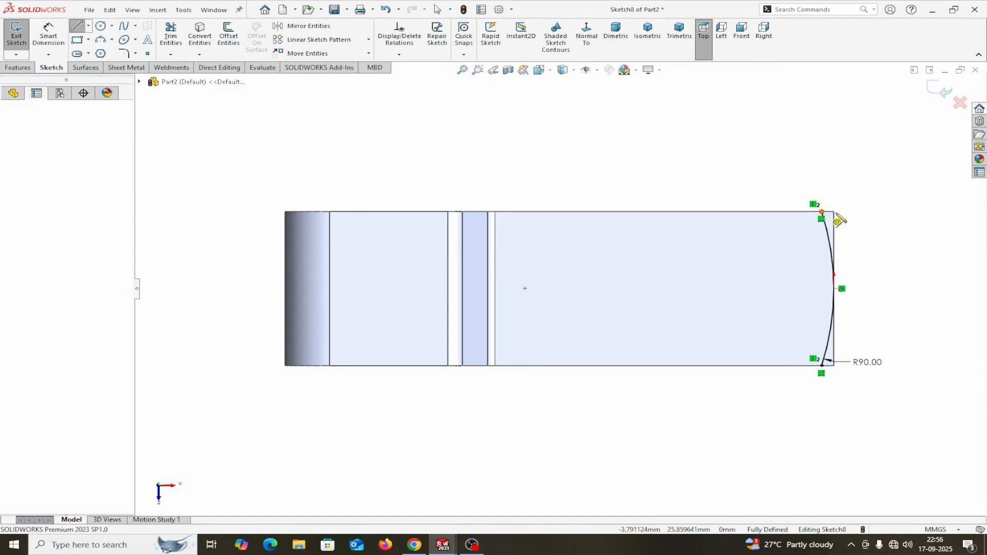
left_click(850, 212)
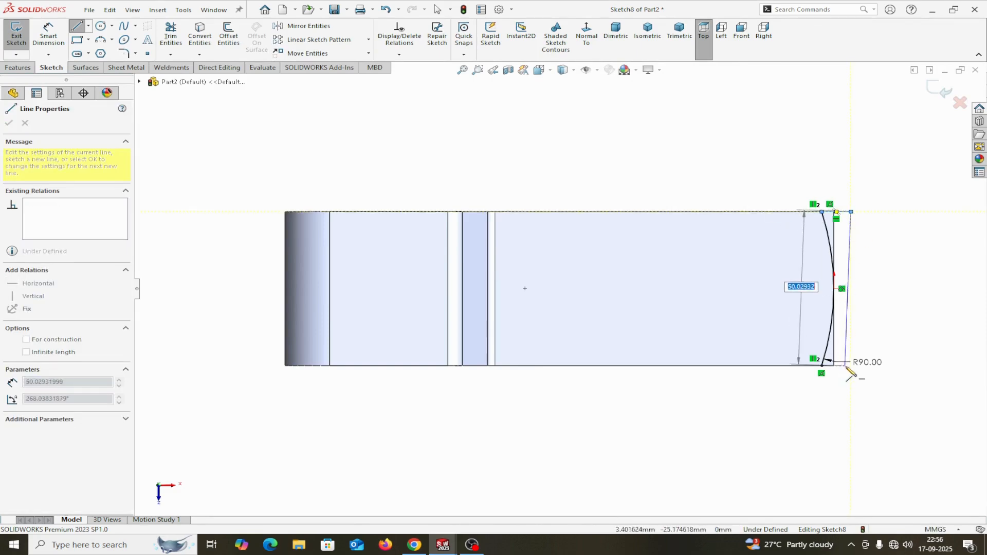
left_click(851, 366)
left_click(823, 366)
right_click(823, 367)
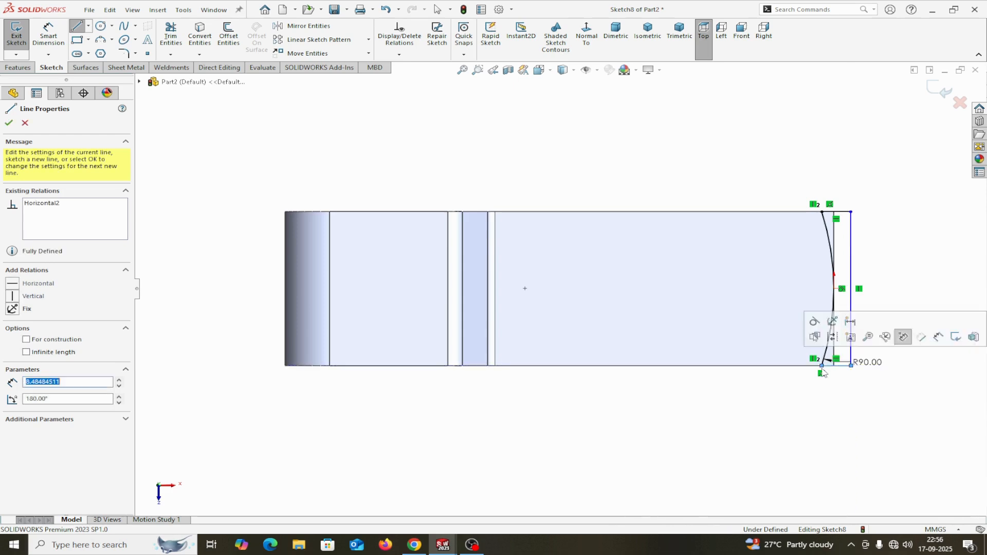
left_click(833, 376)
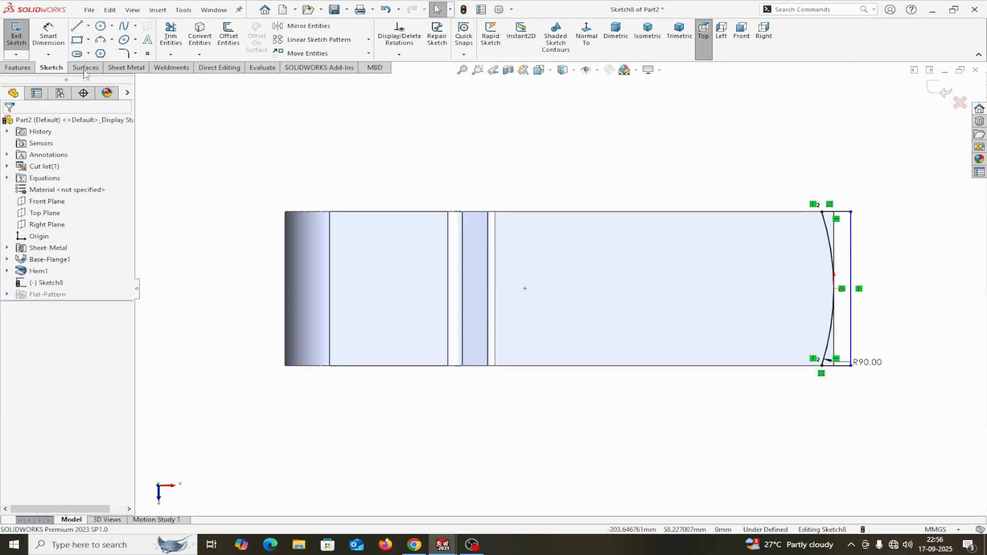
Dimension the short top line to 5 mm, fully defining the sketch.
left_click(56, 36)
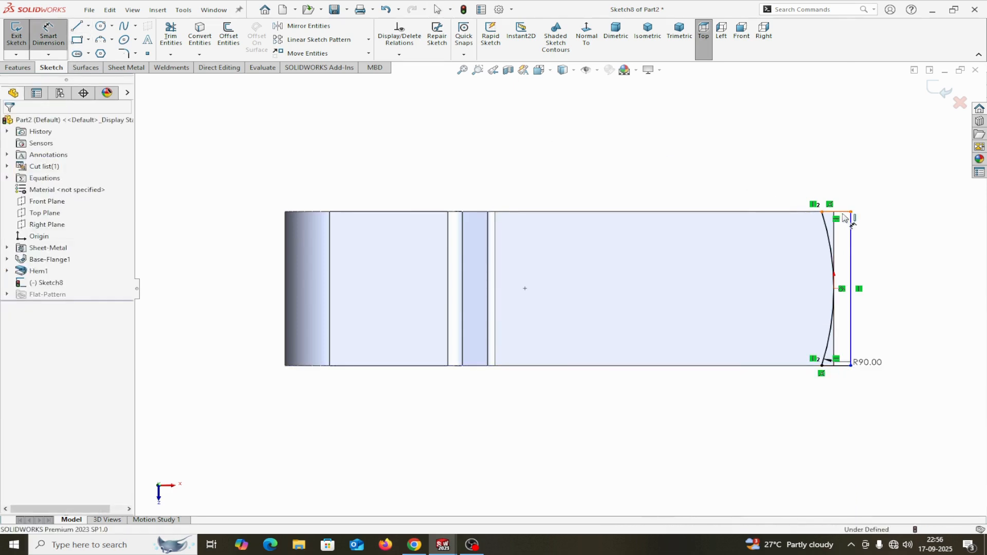
left_click(846, 212)
left_click(857, 156)
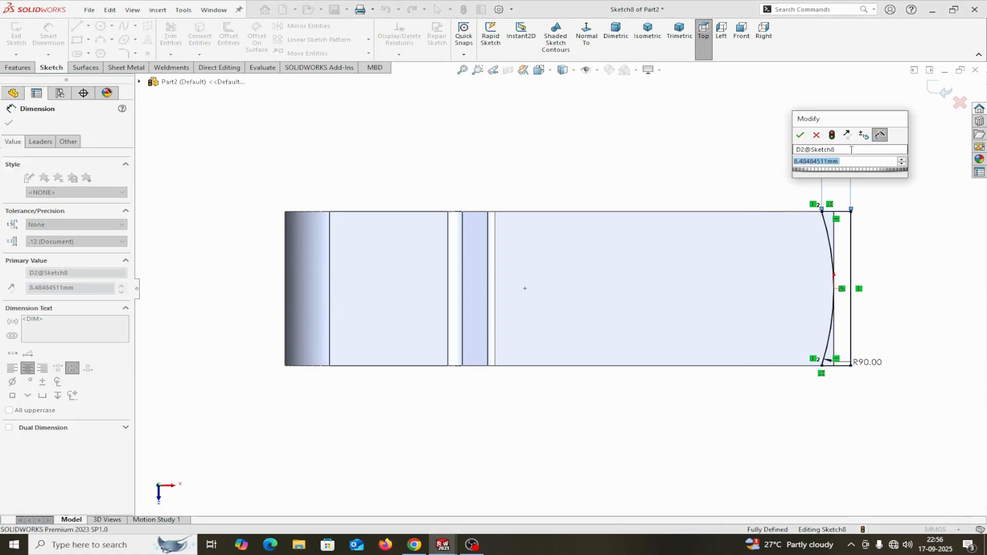
type("5")
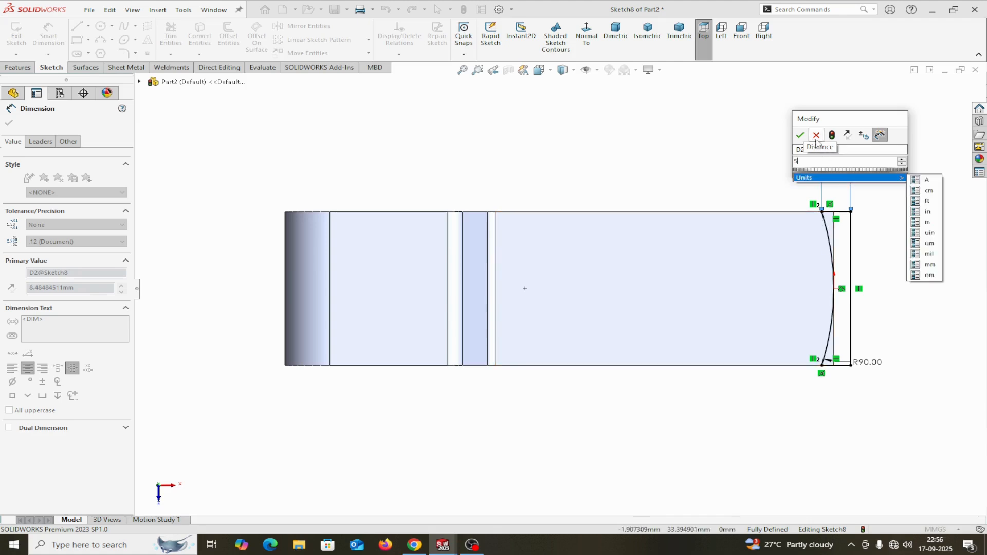
left_click(803, 134)
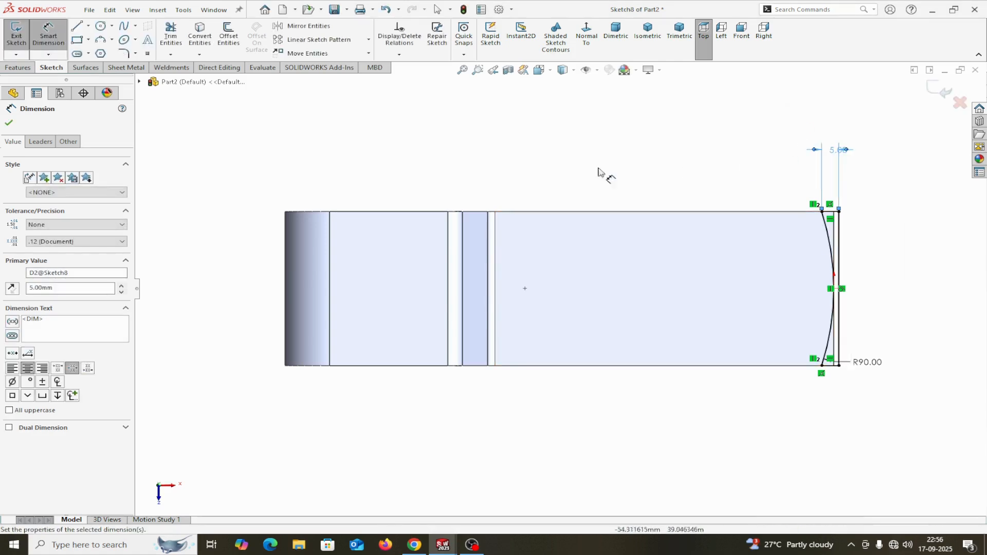
left_click(9, 123)
left_click(128, 68)
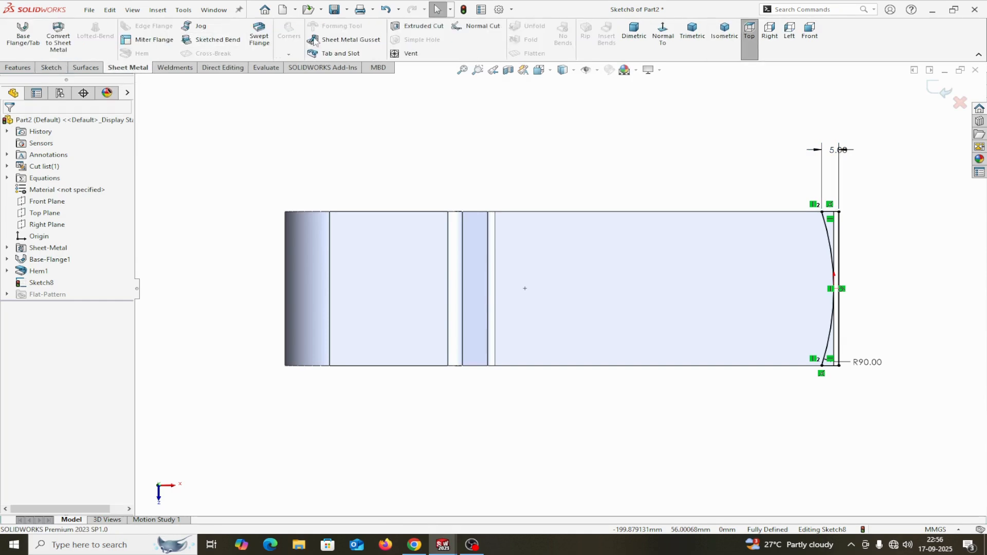
Cut the arc profile to round the flange end, then sketch on the flat face beside the hem.
left_click(408, 31)
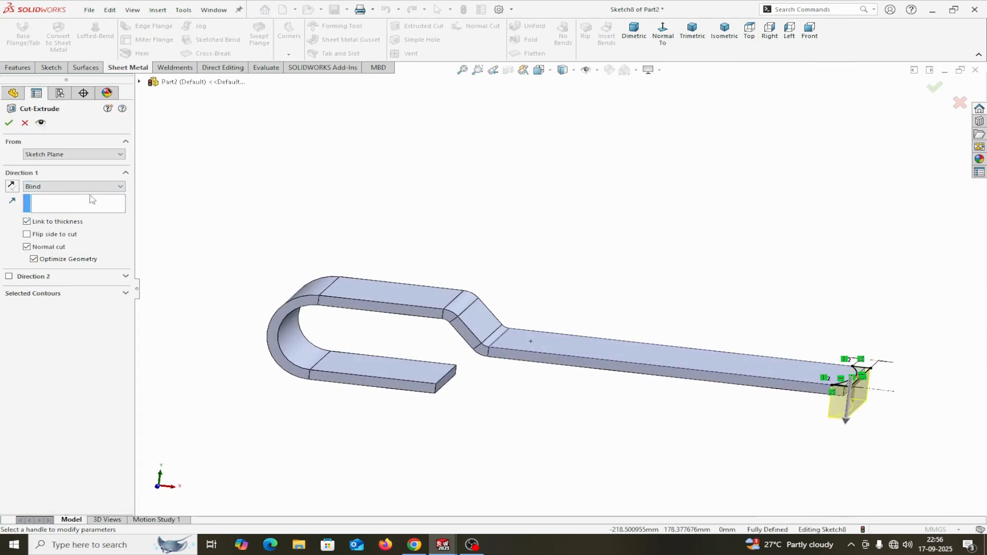
left_click(9, 124)
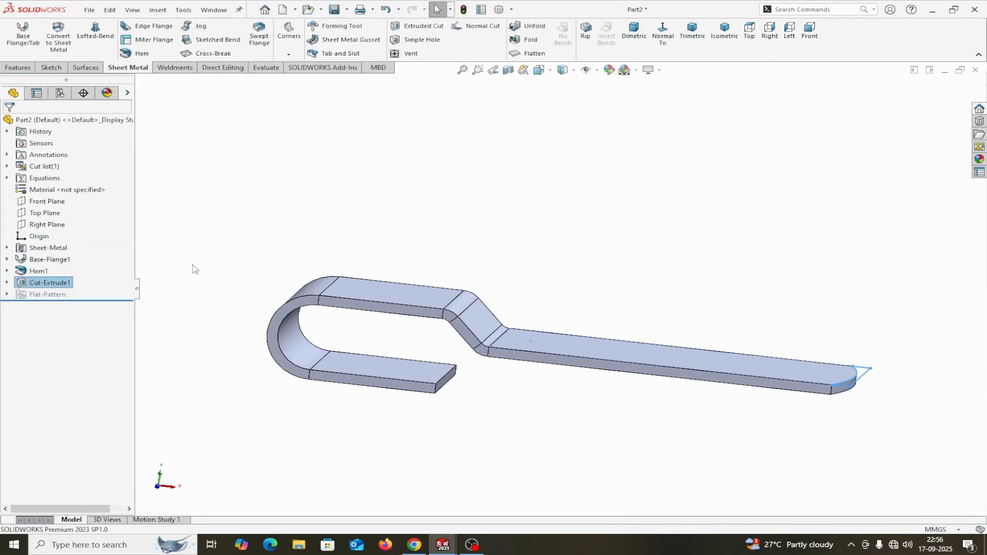
middle_click_drag(549, 451, 415, 322)
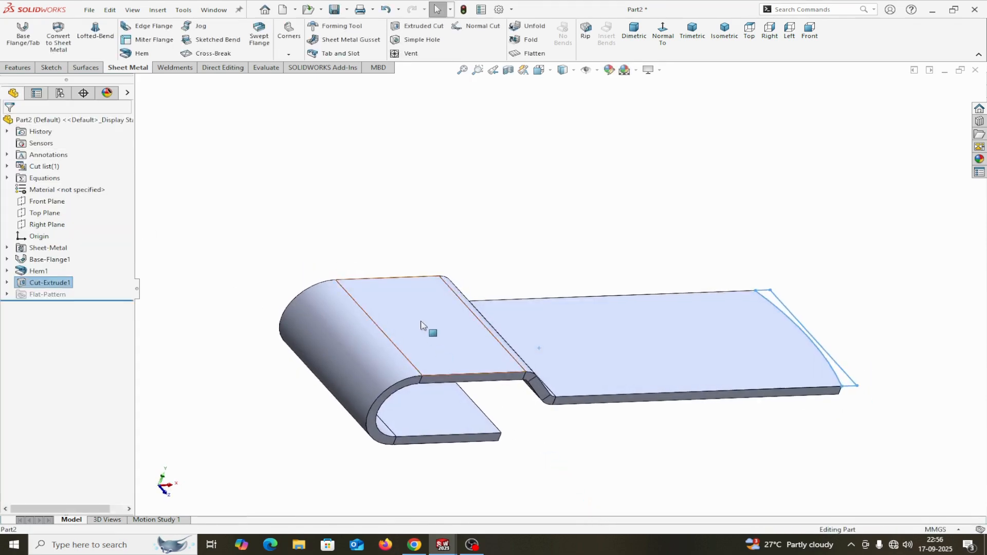
left_click(421, 324)
left_click(475, 289)
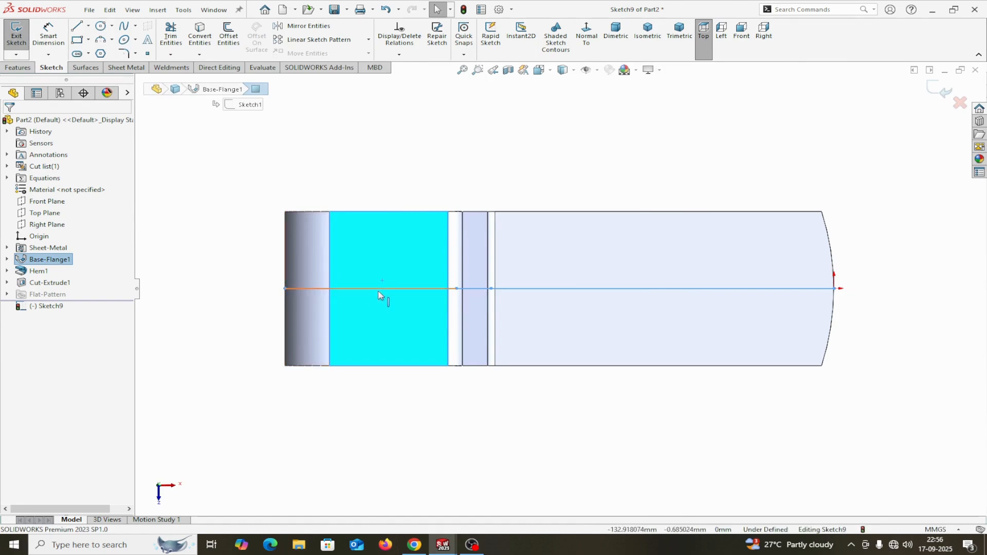
Looking normal to the face, draw a centrepoint slot on the bracket's left section.
middle_click_drag(382, 394, 392, 279)
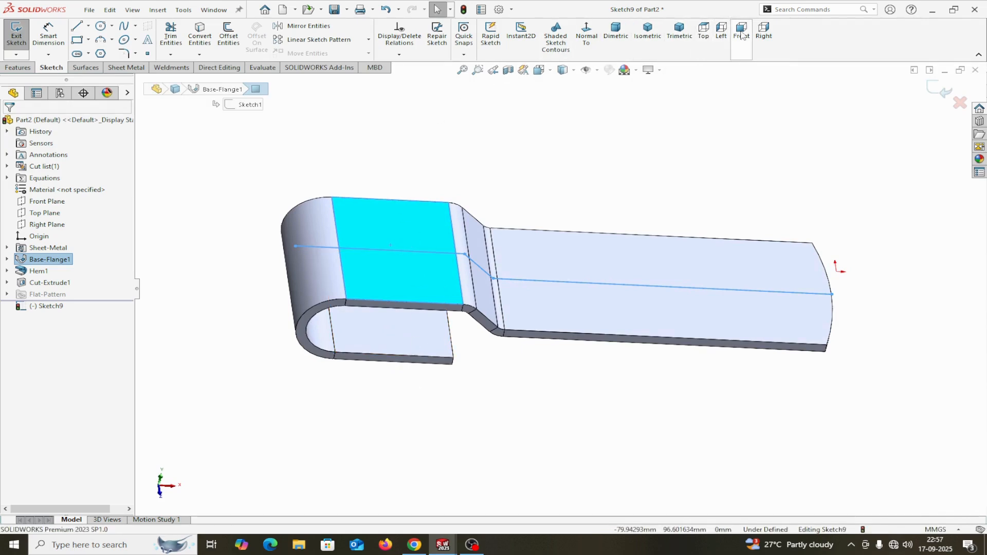
left_click(591, 39)
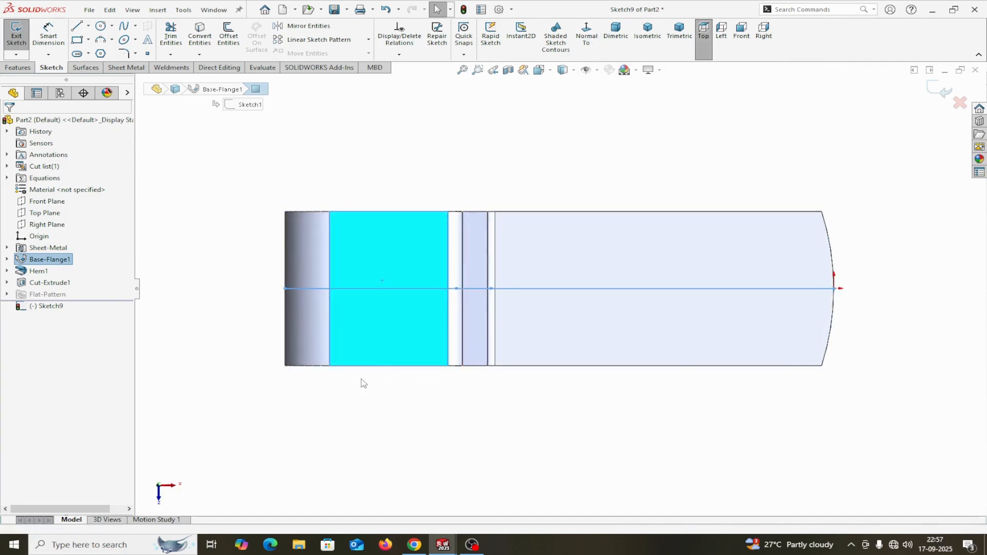
left_click(80, 54)
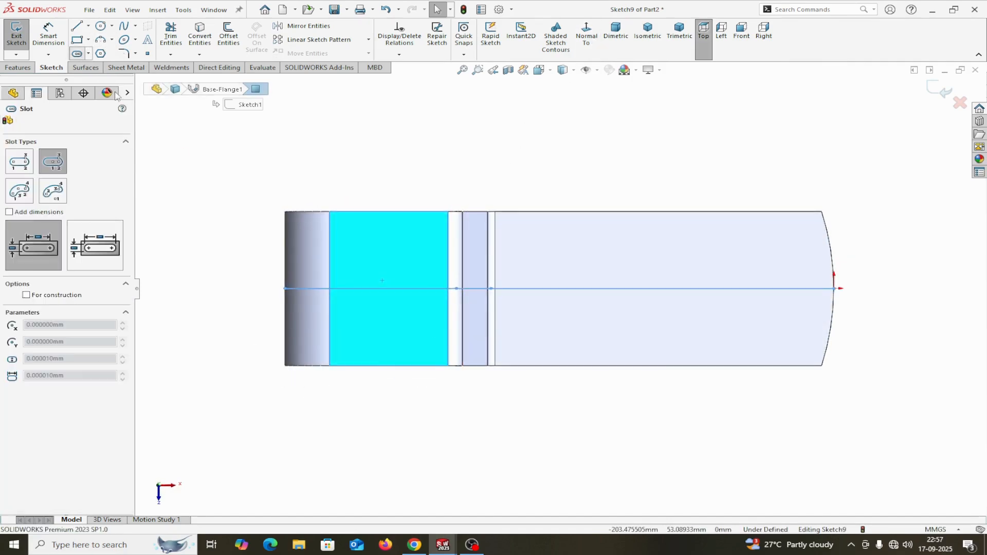
left_click(366, 275)
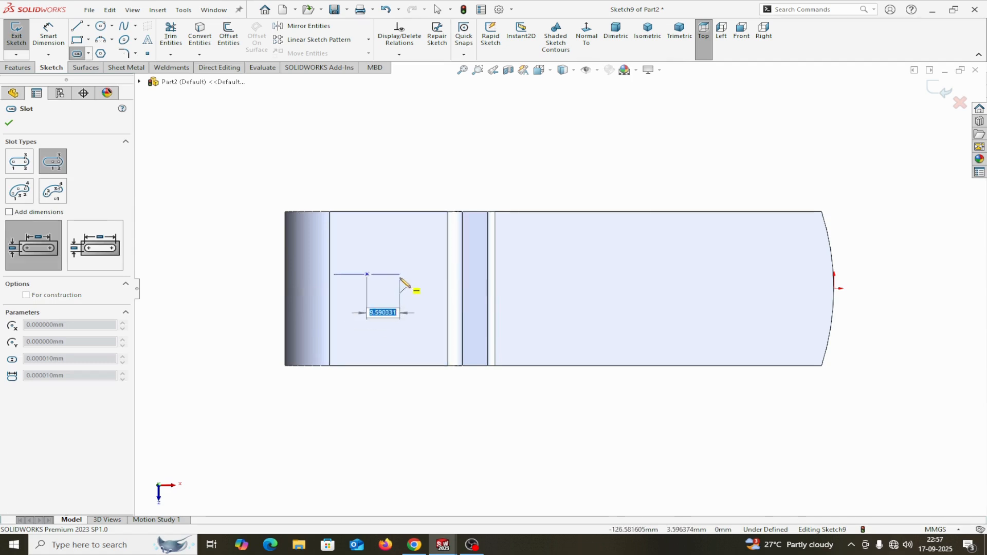
left_click(401, 274)
left_click(405, 275)
right_click(406, 275)
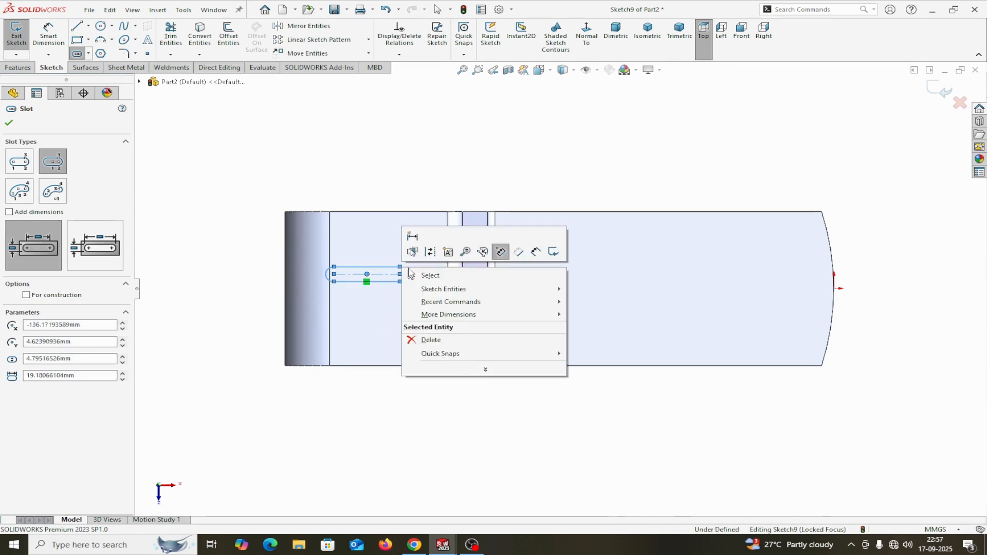
left_click(422, 273)
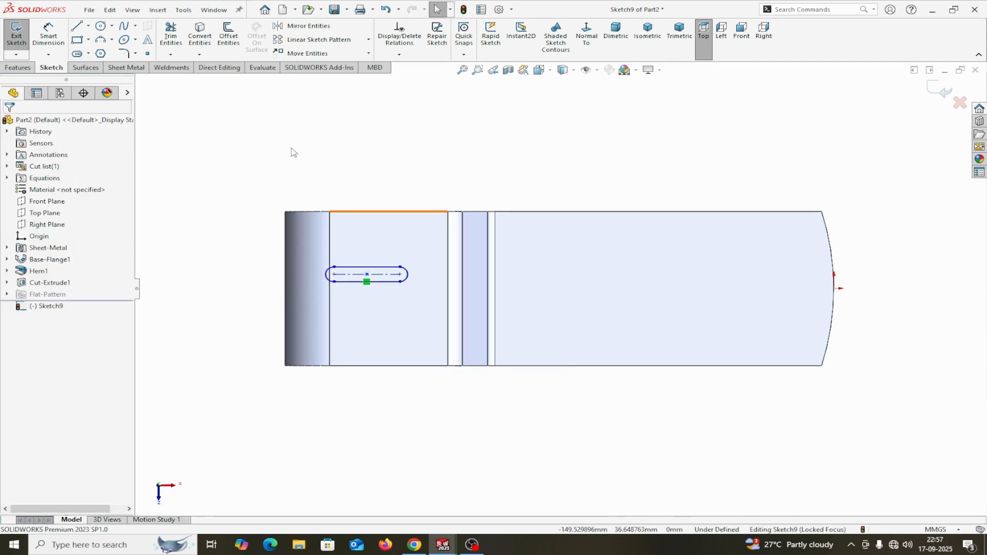
Dimension the slot with R4 ends and a 10 mm centre-to-centre length.
left_click(49, 33)
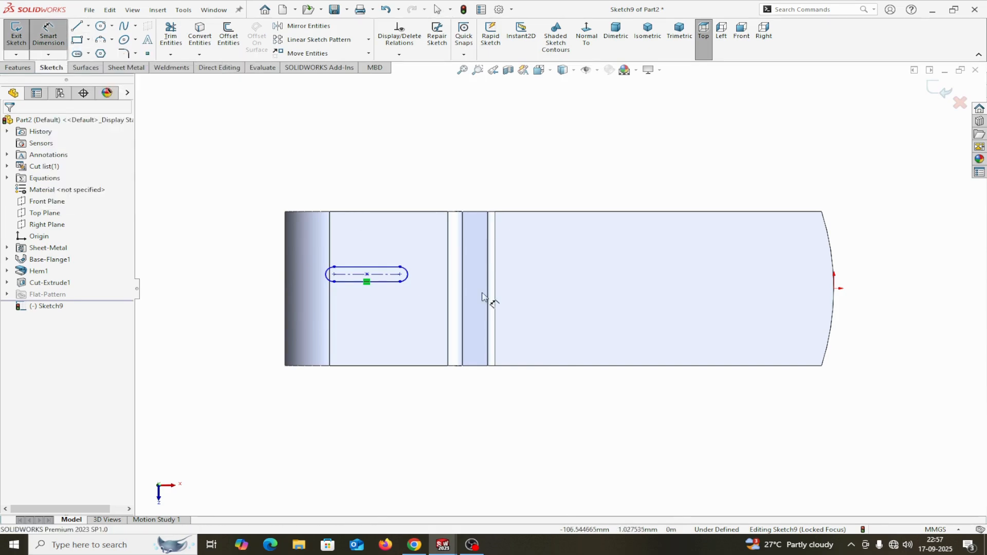
left_click(408, 273)
left_click(492, 147)
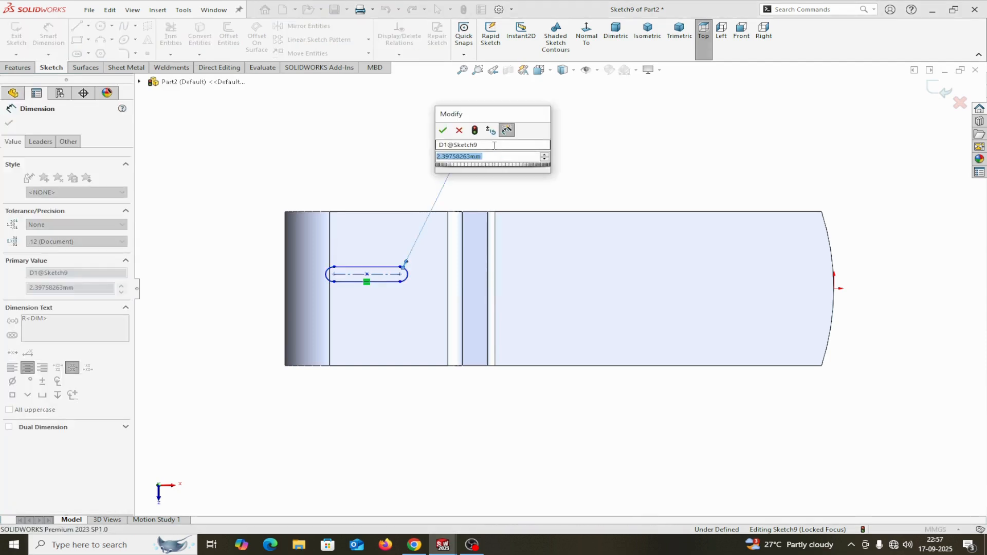
type("4")
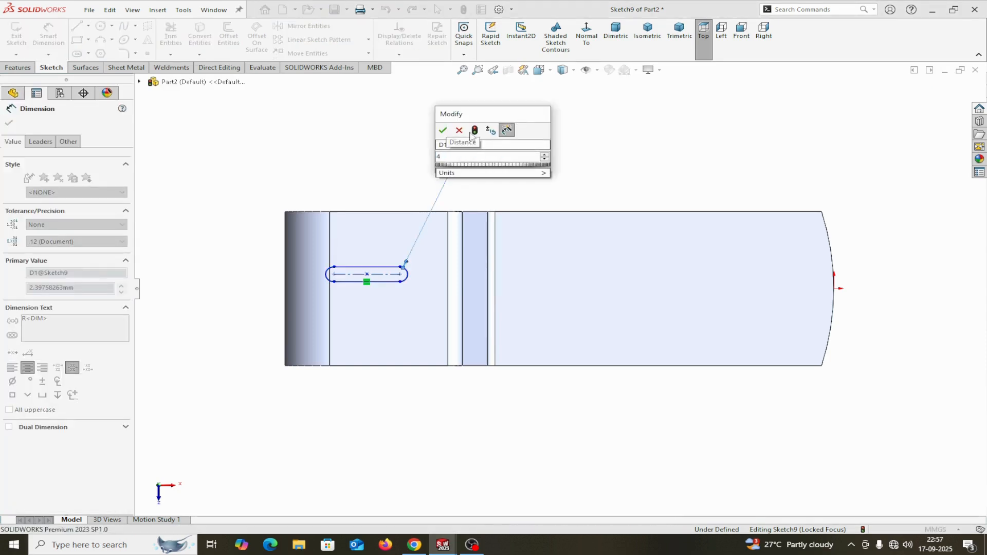
left_click(444, 131)
left_click(366, 280)
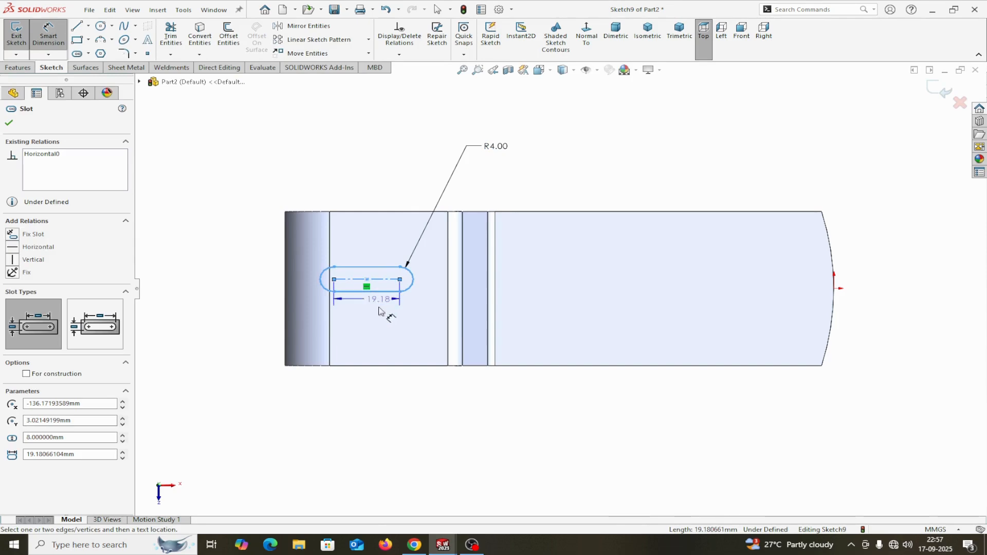
left_click(365, 407)
type("10")
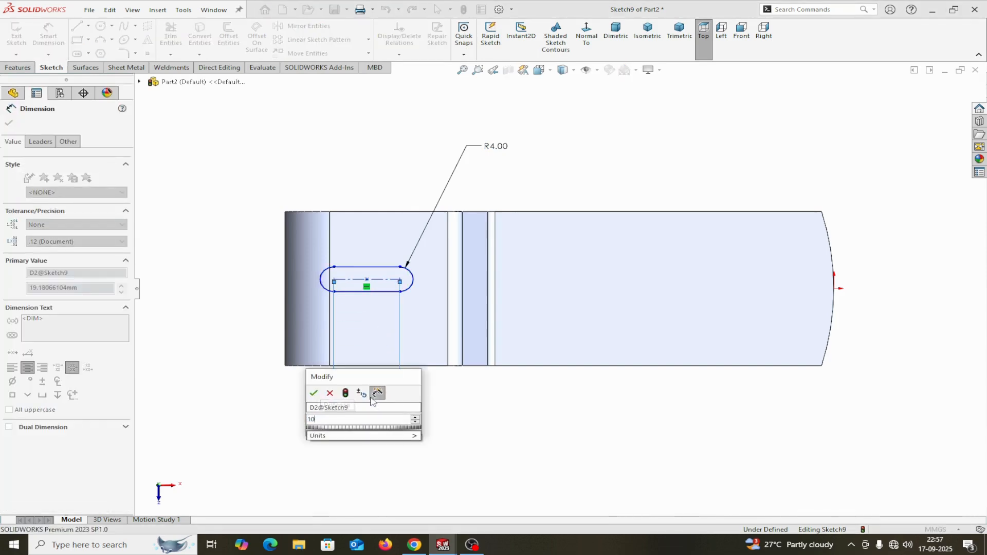
left_click(314, 394)
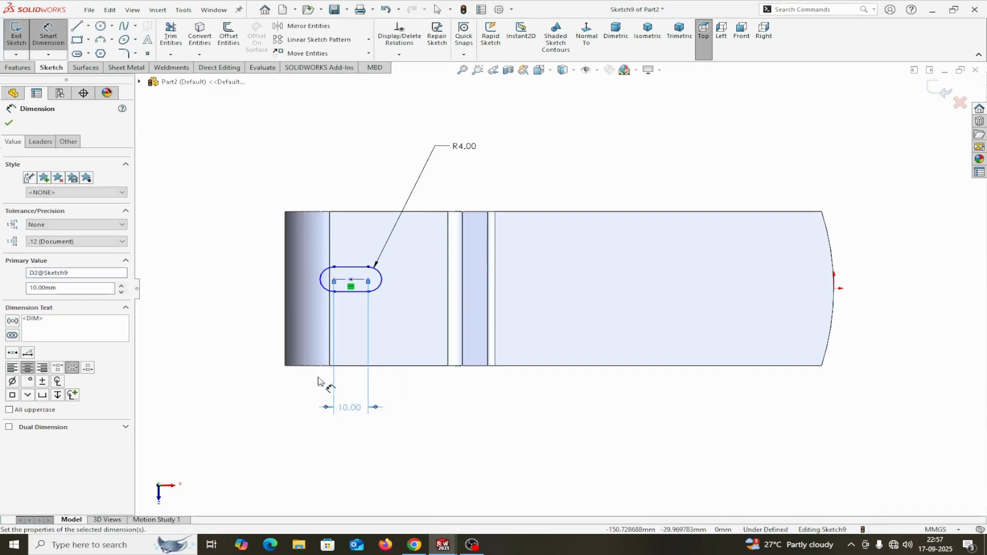
left_click(8, 123)
left_click(88, 26)
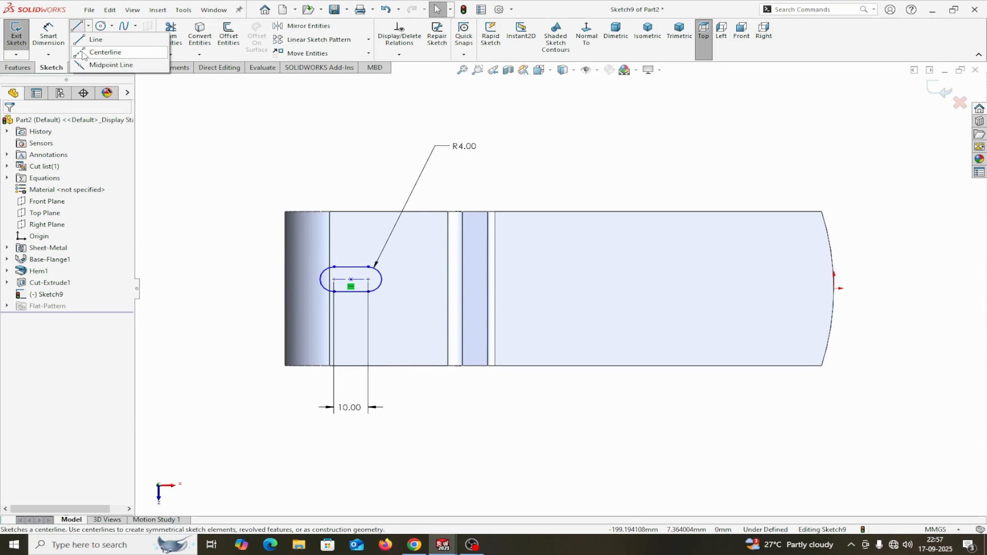
Draw a vertical centreline from the slot's centre to the bracket's top edge.
left_click(102, 50)
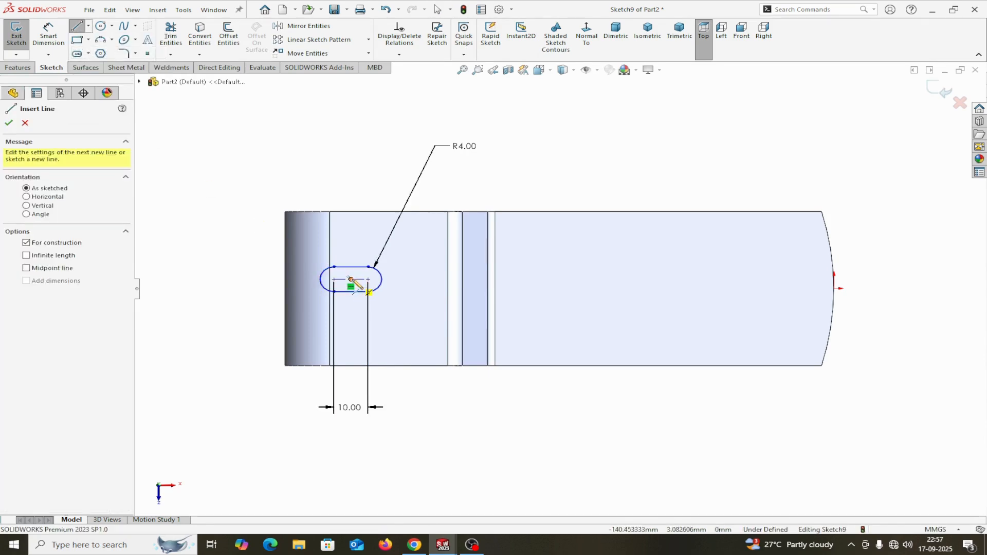
left_click(351, 280)
left_click(388, 211)
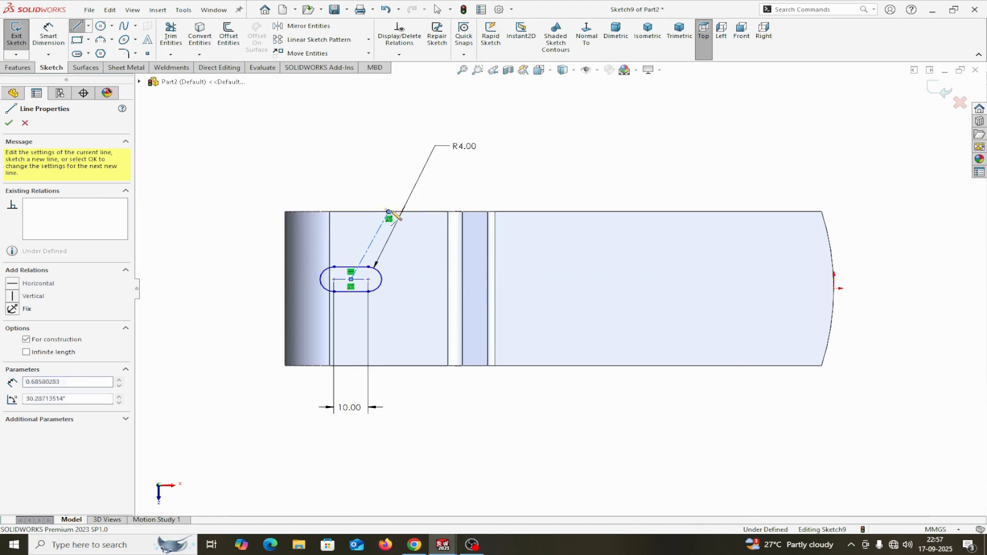
right_click(390, 212)
left_click(401, 219)
left_click(380, 226)
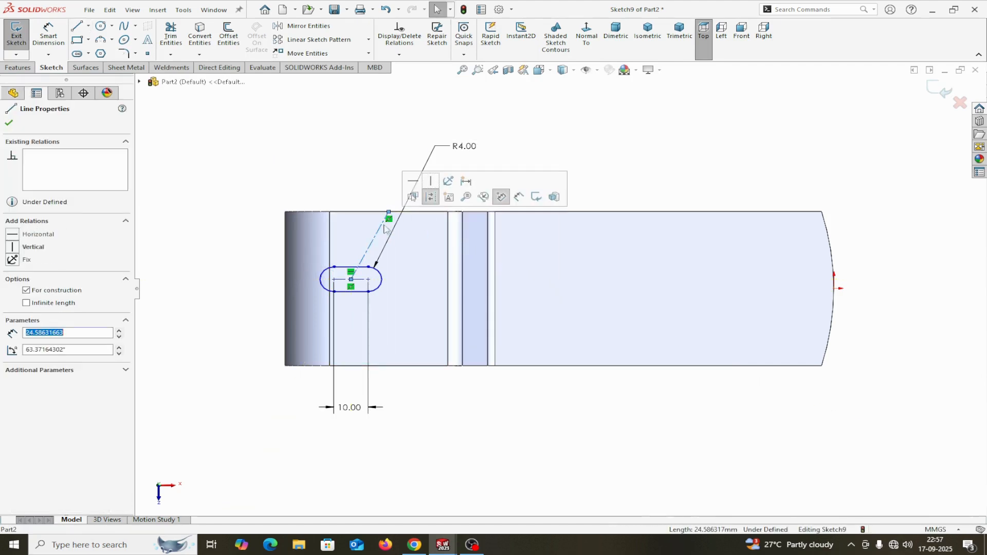
left_click(431, 182)
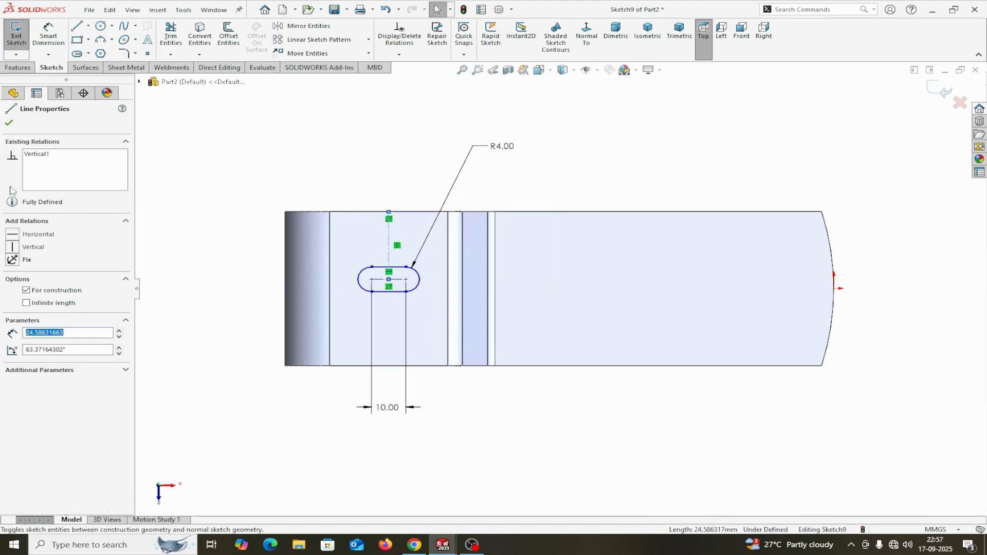
left_click(9, 123)
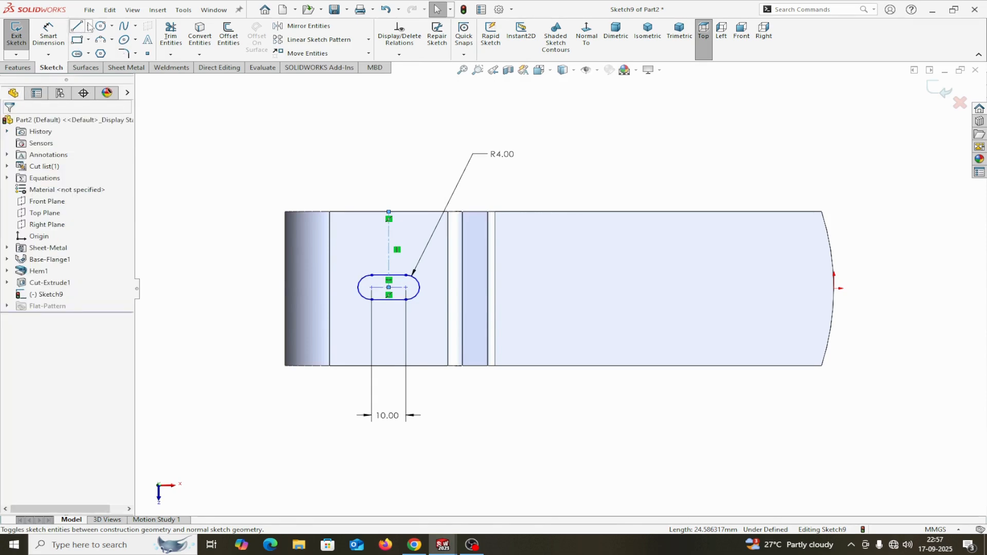
Draw a horizontal centreline from the bracket's left edge to the slot's centre.
left_click(88, 25)
left_click(97, 48)
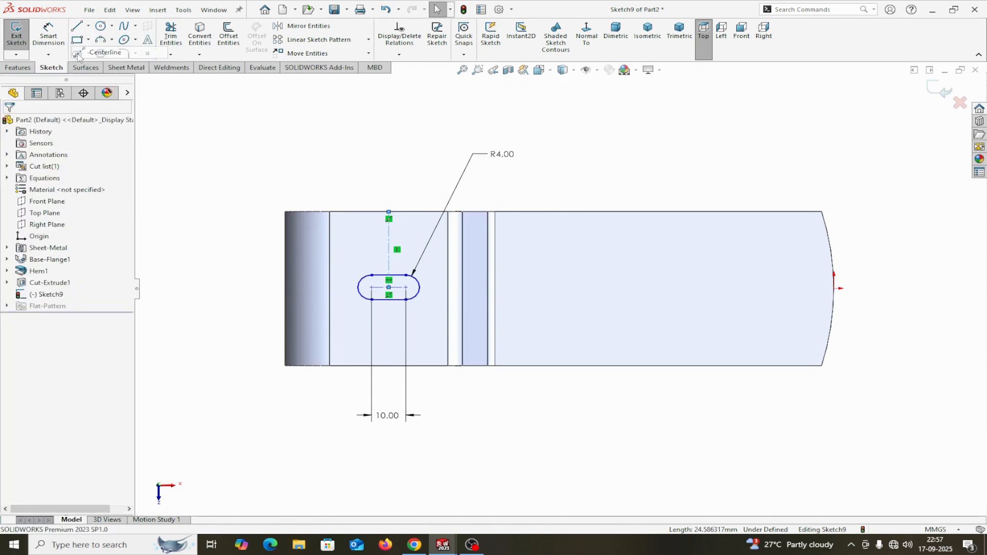
left_click(285, 288)
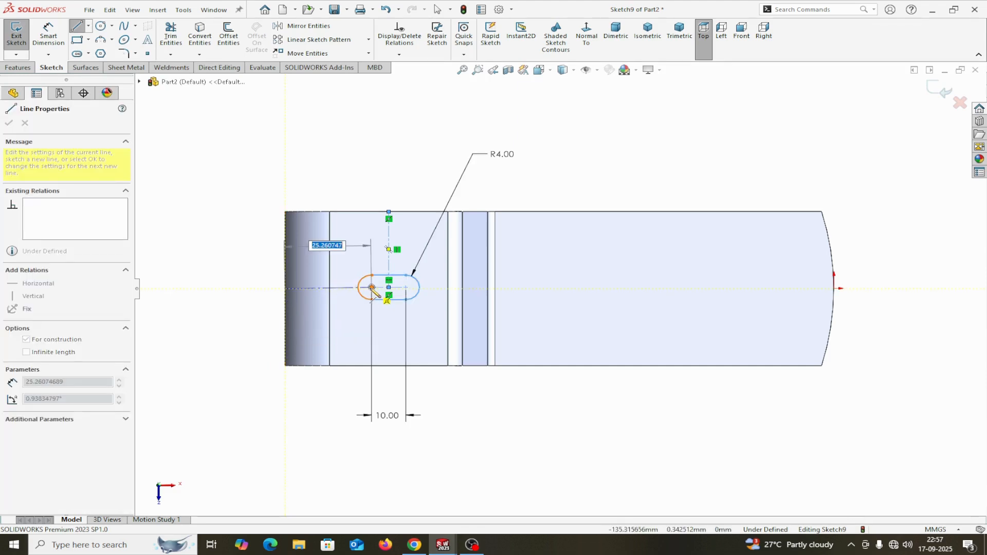
left_click(371, 288)
right_click(372, 288)
left_click(393, 295)
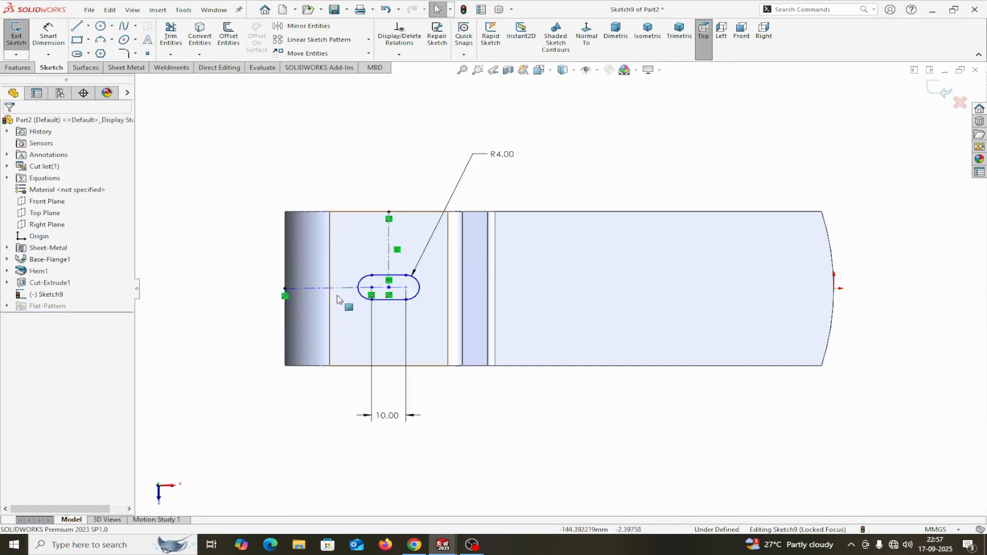
left_click(317, 288)
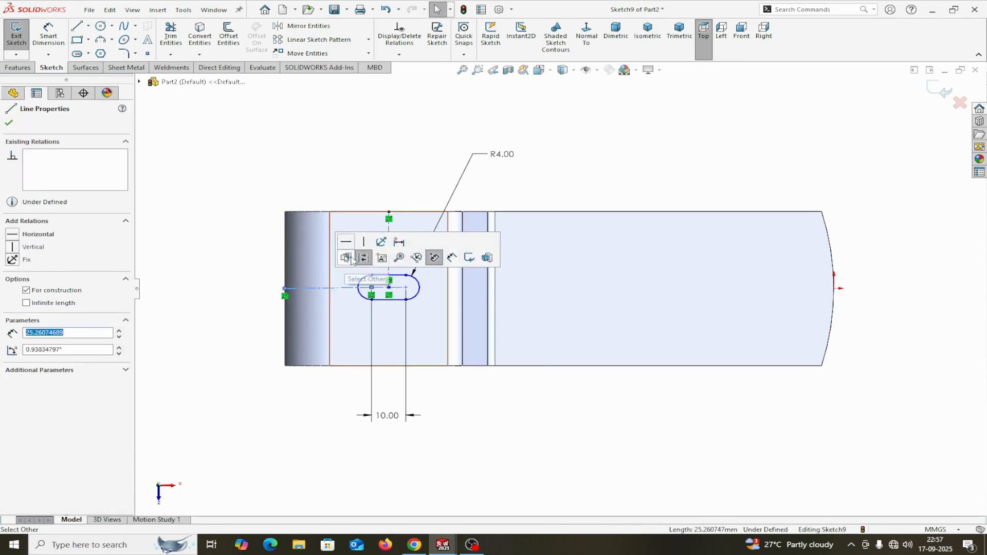
left_click(347, 243)
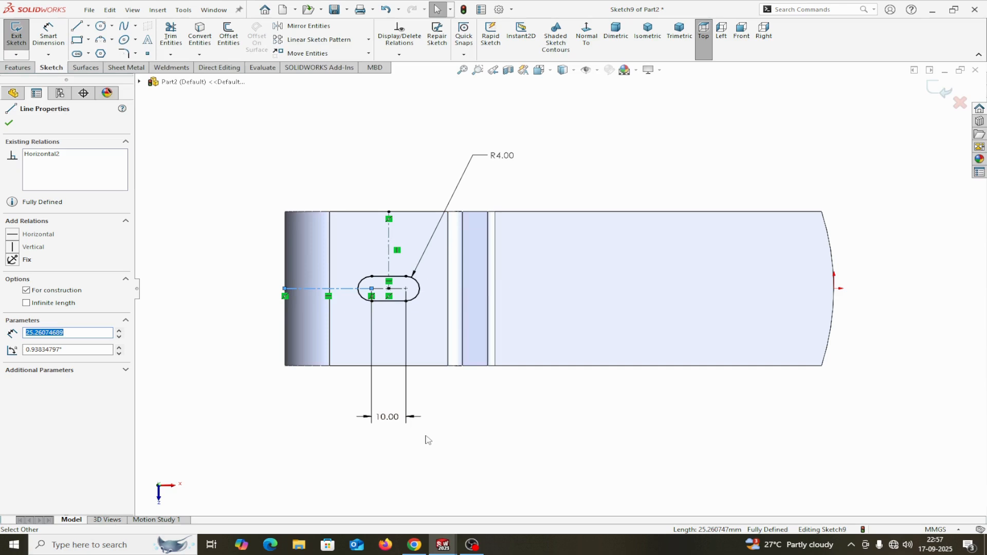
scroll(309, 332, "down", 3)
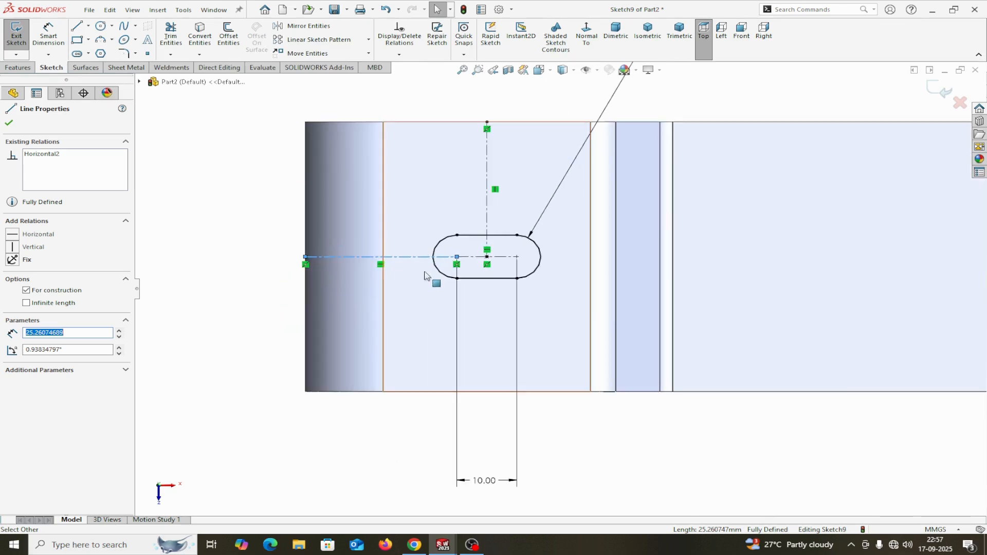
Place two sketch points on the slot's left arc, one where it meets the centreline.
left_click(9, 124)
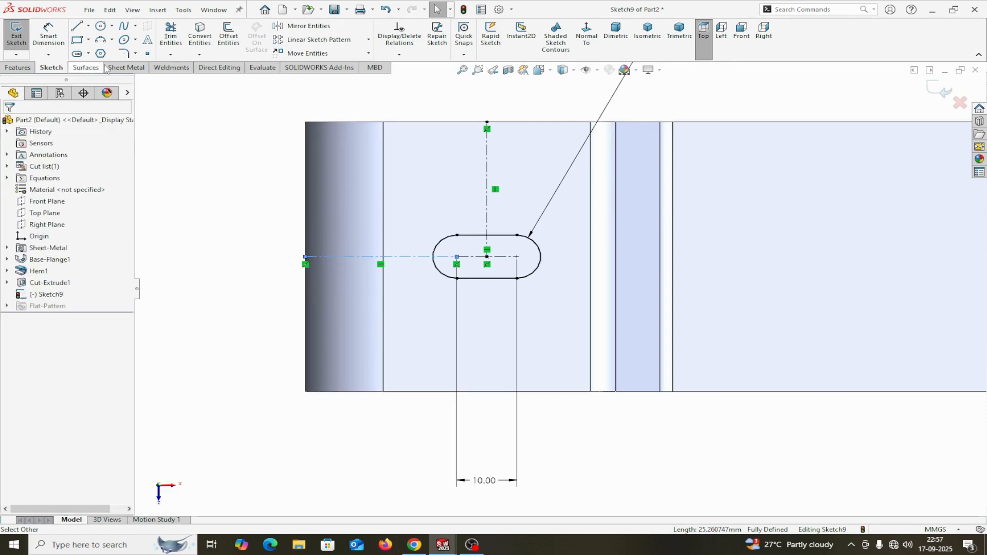
left_click(83, 28)
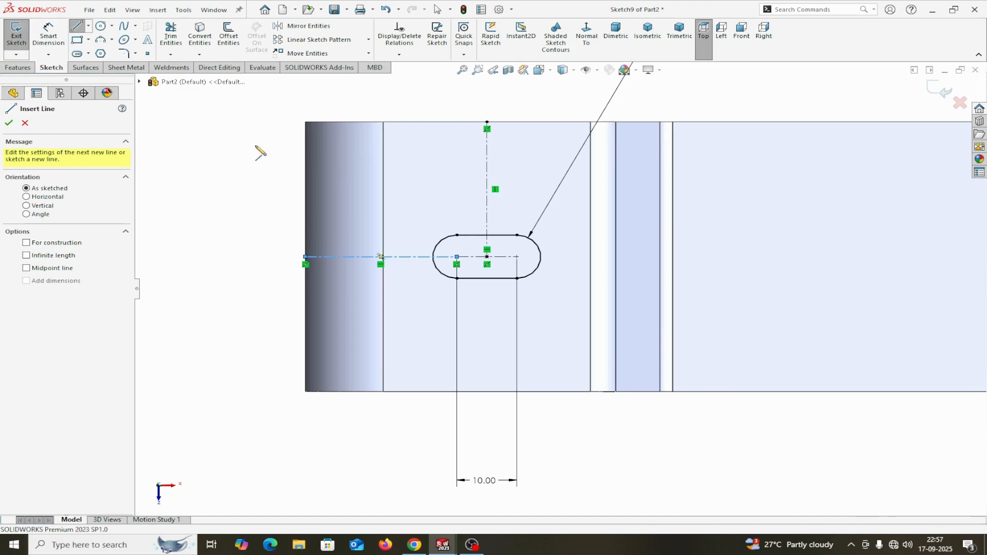
left_click(147, 53)
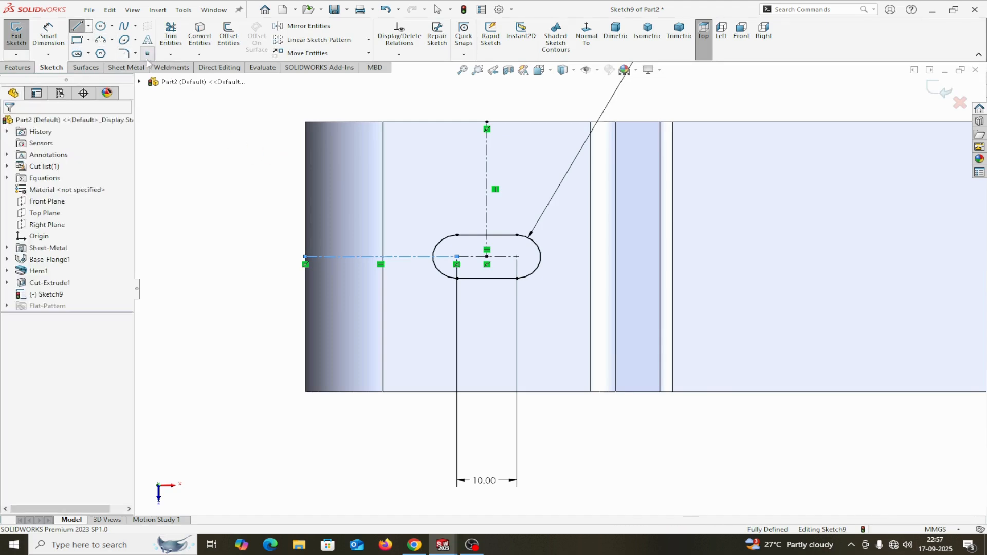
scroll(462, 262, "down", 5)
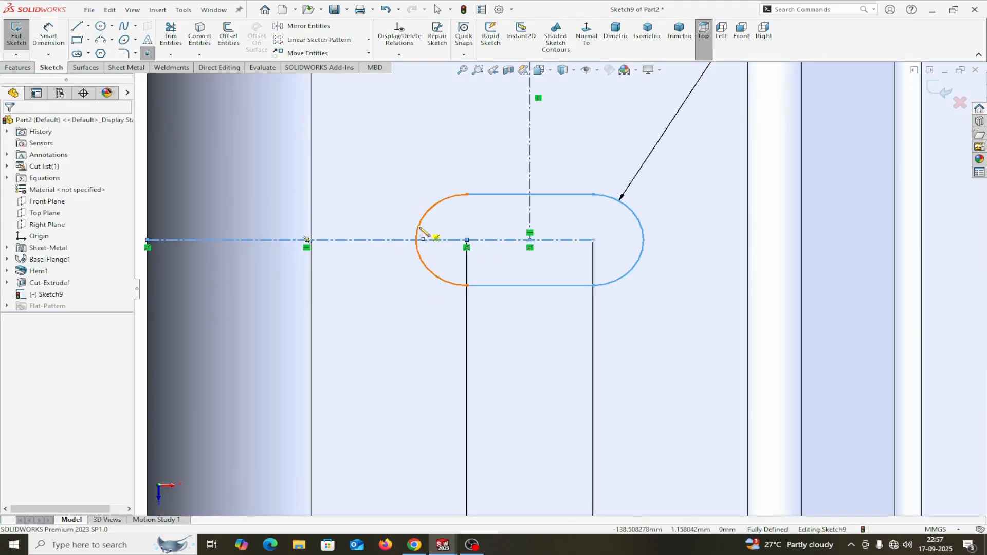
left_click(416, 239)
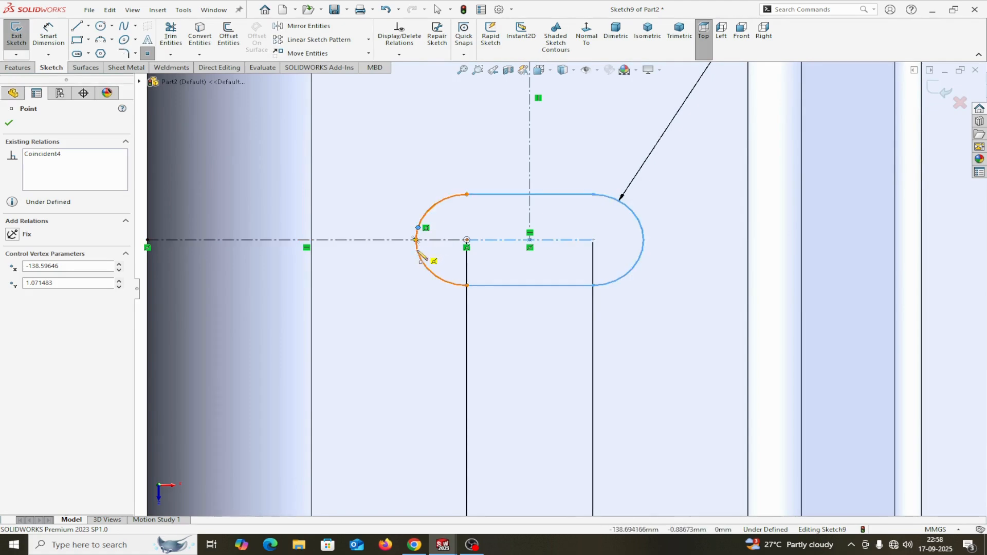
left_click(417, 251)
right_click(418, 252)
left_click(457, 261)
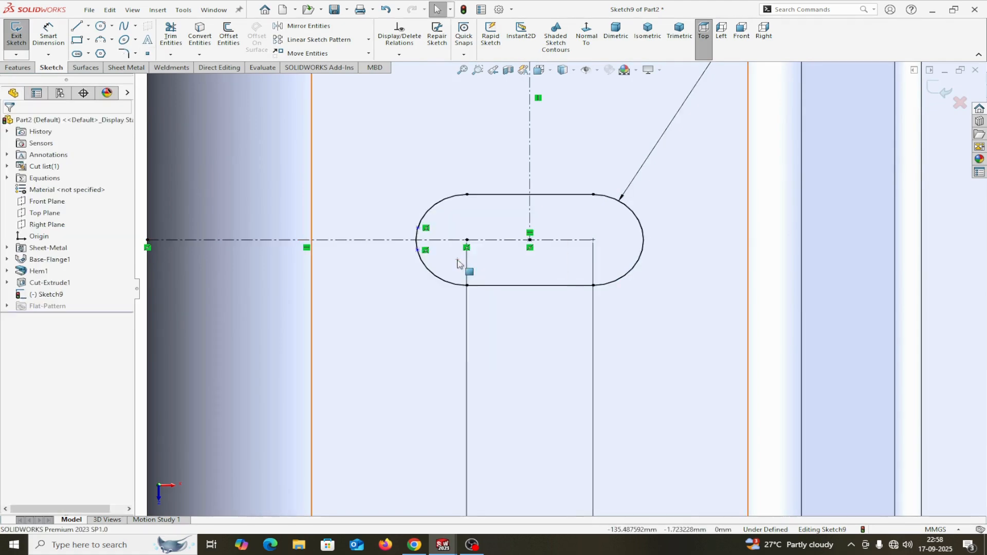
Draw the strip's top, left and bottom lines from the slot arc to the part's left edge.
left_click(76, 26)
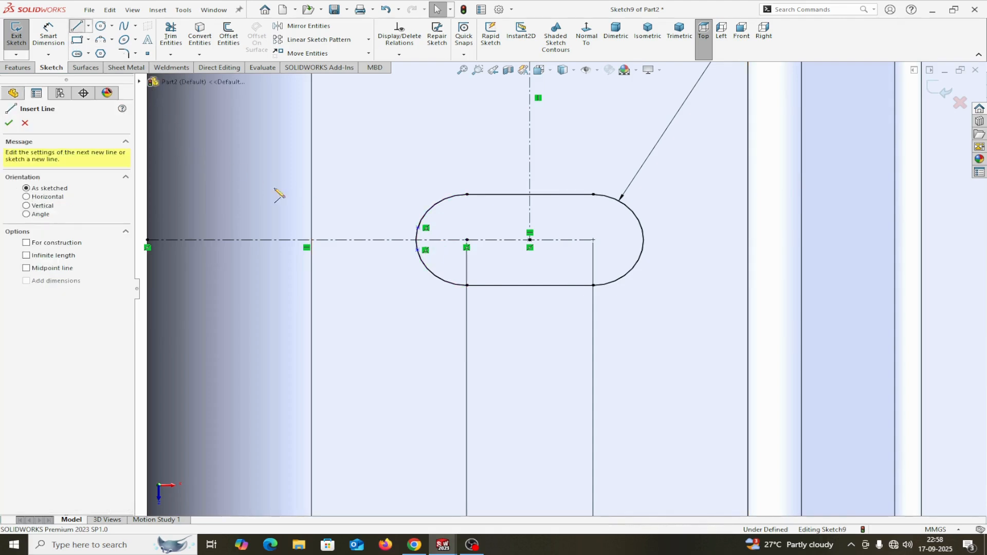
scroll(408, 260, "up", 2)
scroll(467, 281, "down", 4)
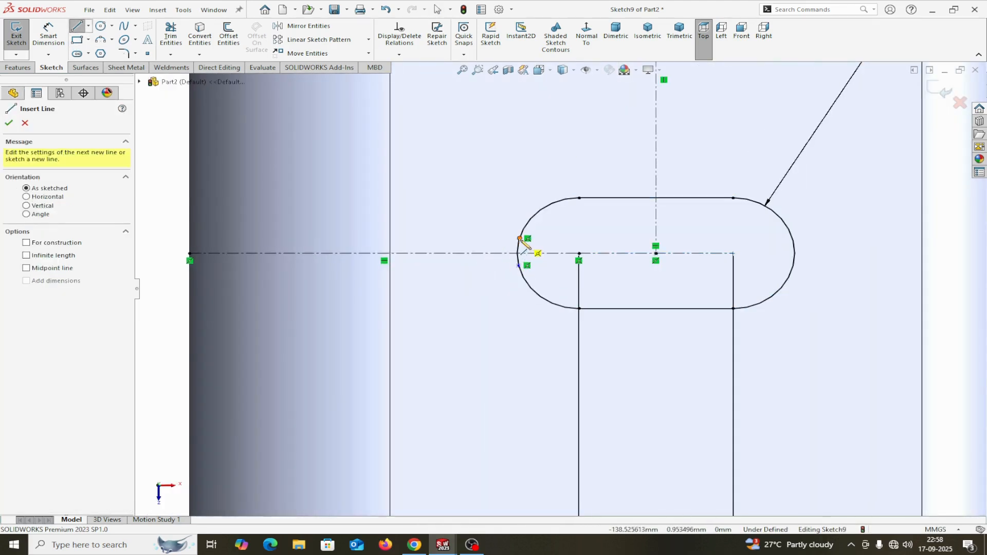
left_click(519, 238)
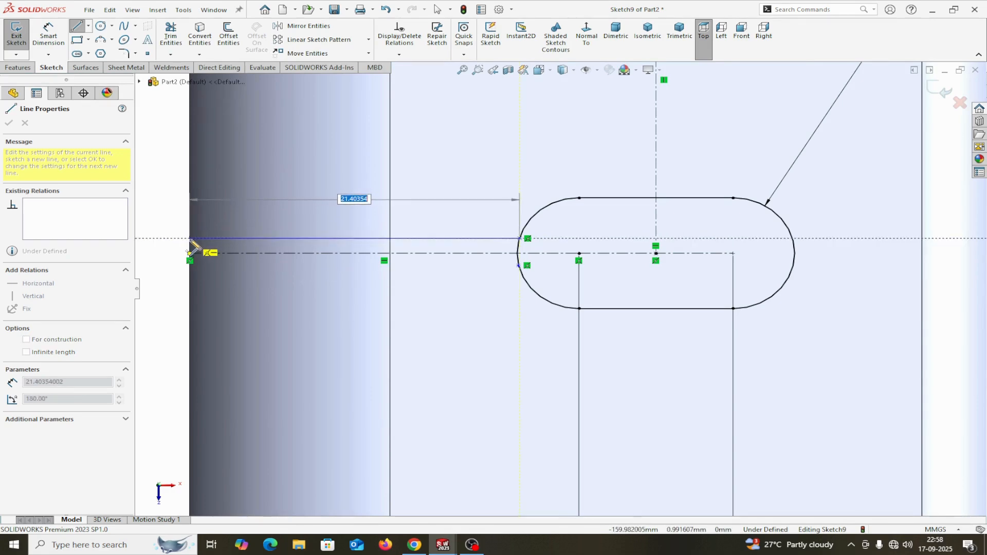
left_click(190, 238)
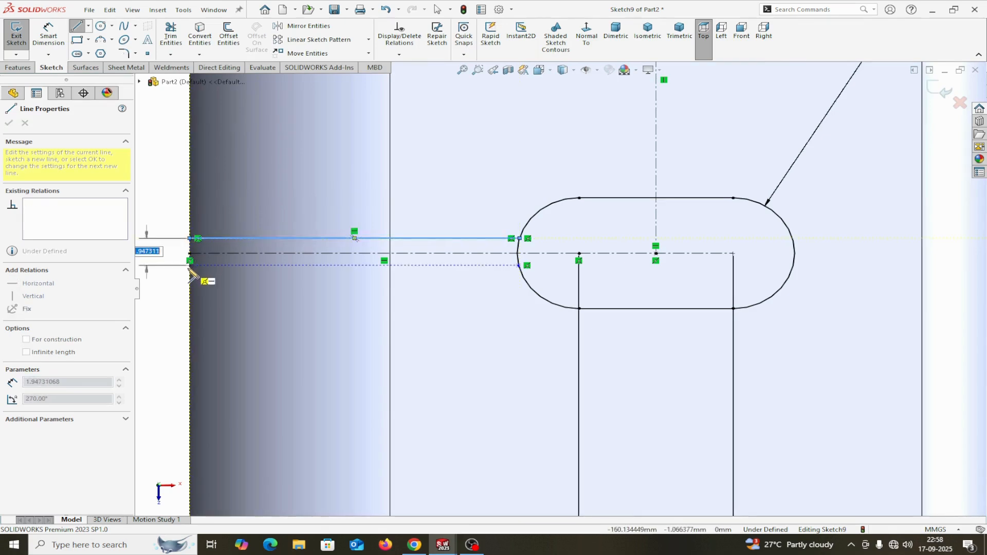
left_click(190, 265)
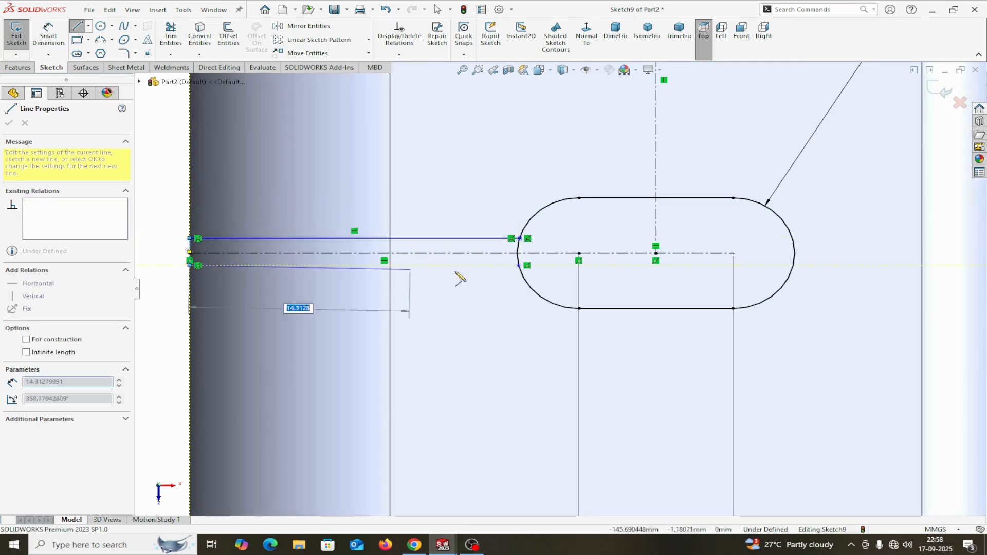
left_click(519, 265)
right_click(519, 265)
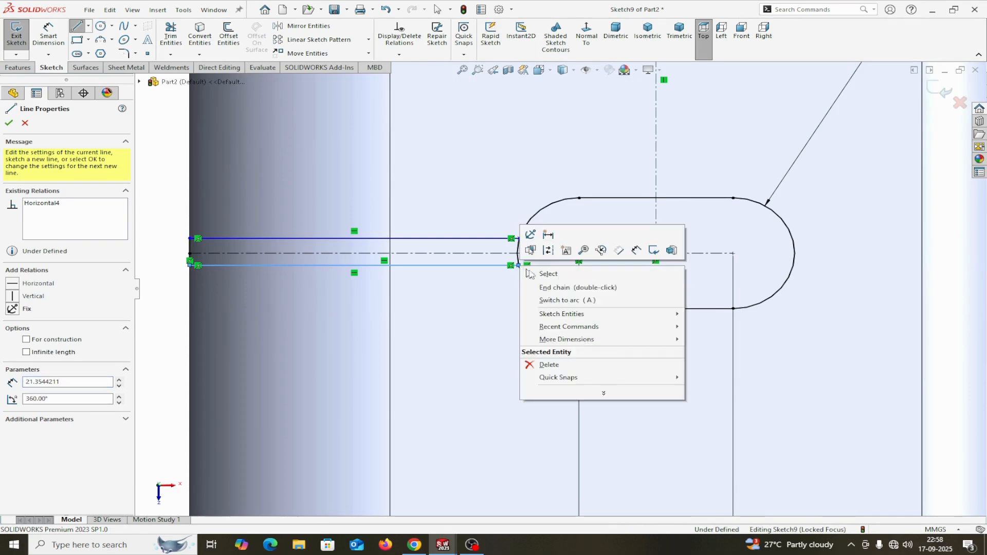
left_click(542, 271)
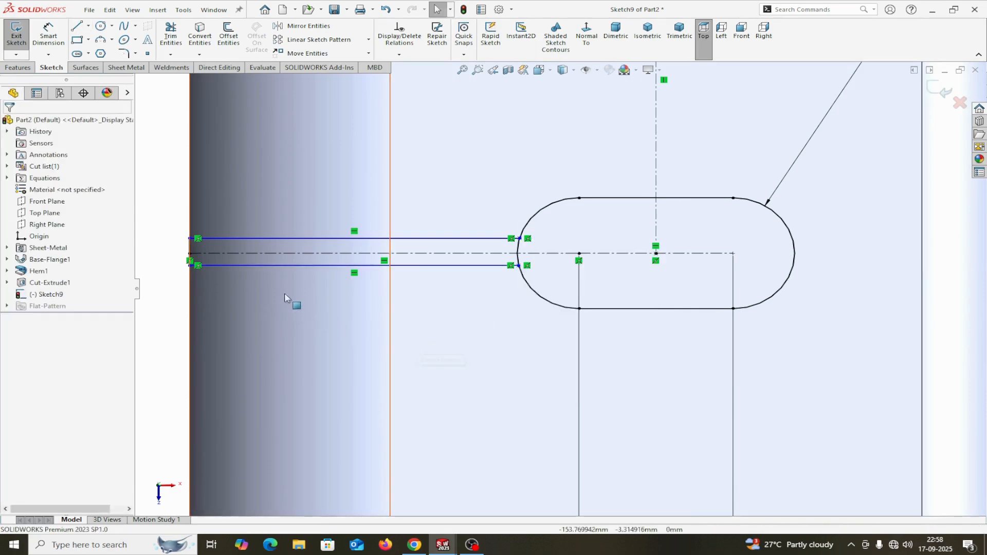
Make the top and bottom strip lines symmetric about the centreline.
left_click(283, 239)
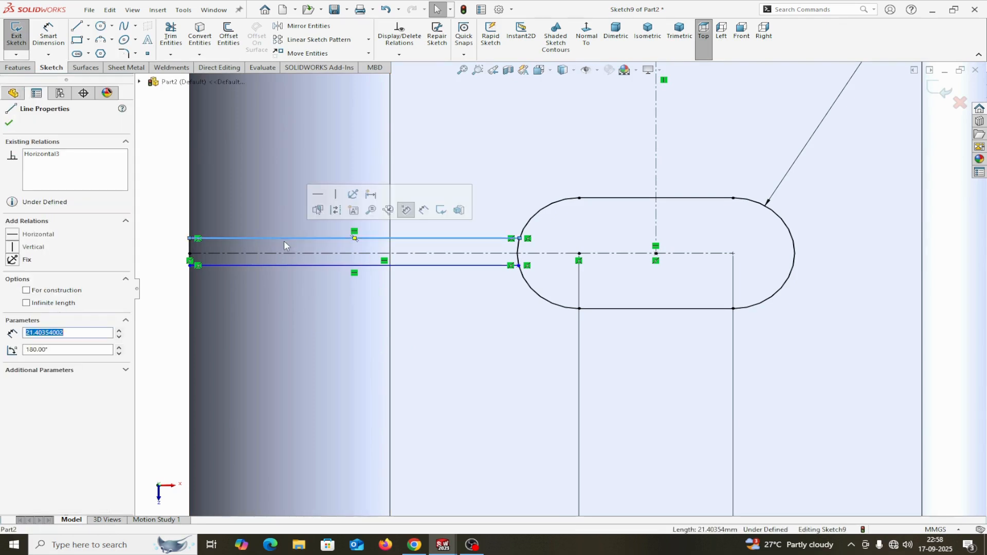
left_click(288, 252, "ctrl")
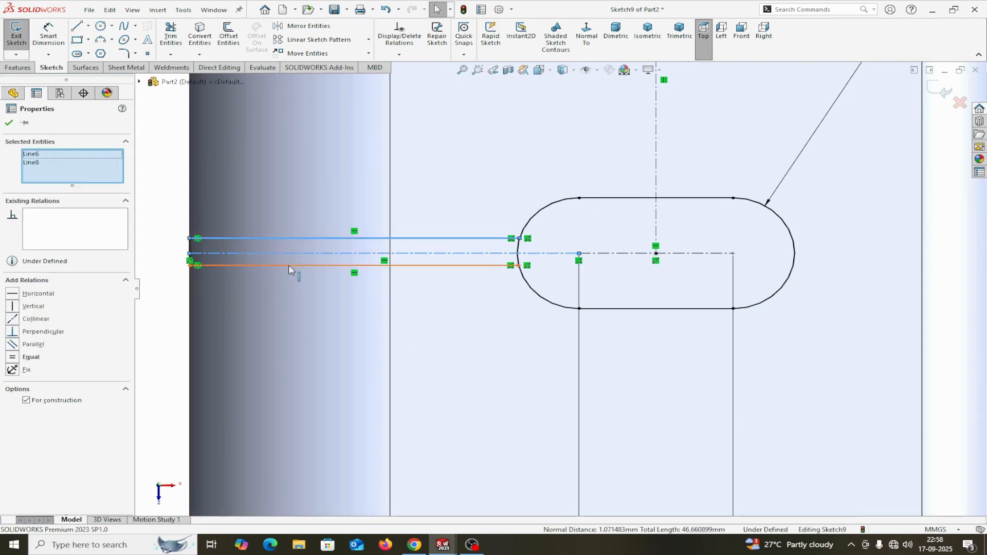
left_click(289, 265, "ctrl")
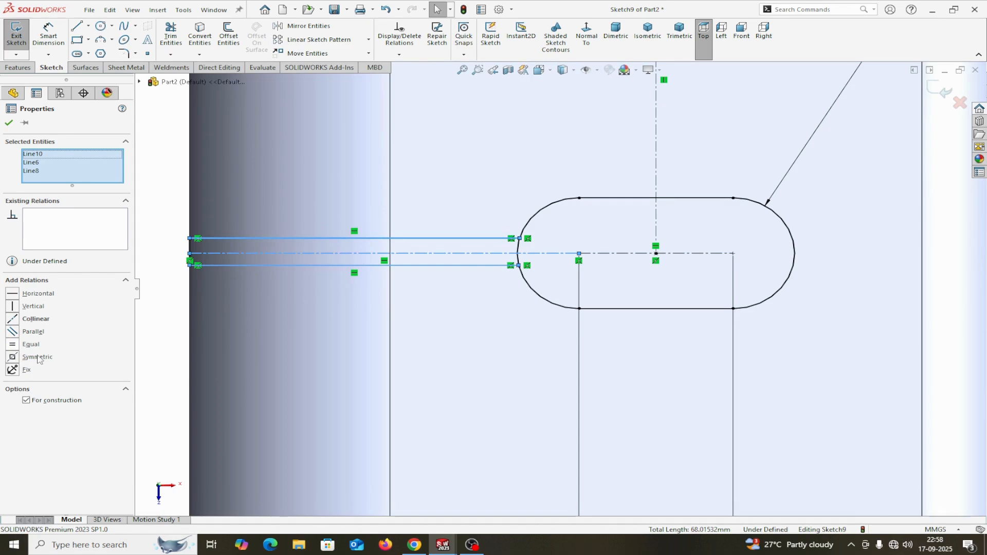
left_click(13, 357)
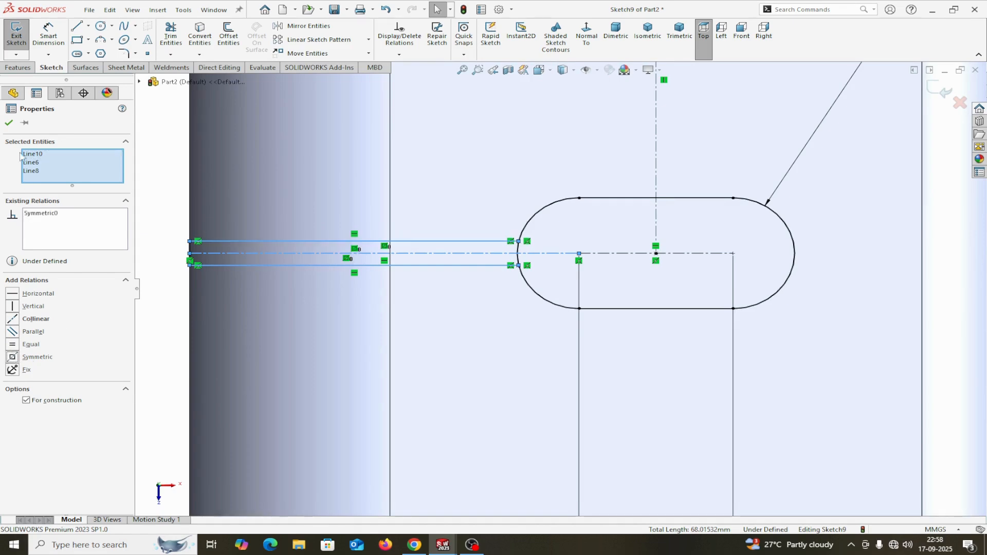
left_click(9, 124)
Dimension the gap between the top and bottom strip lines as 3 mm.
scroll(249, 238, "down", 4)
scroll(406, 246, "down", 6)
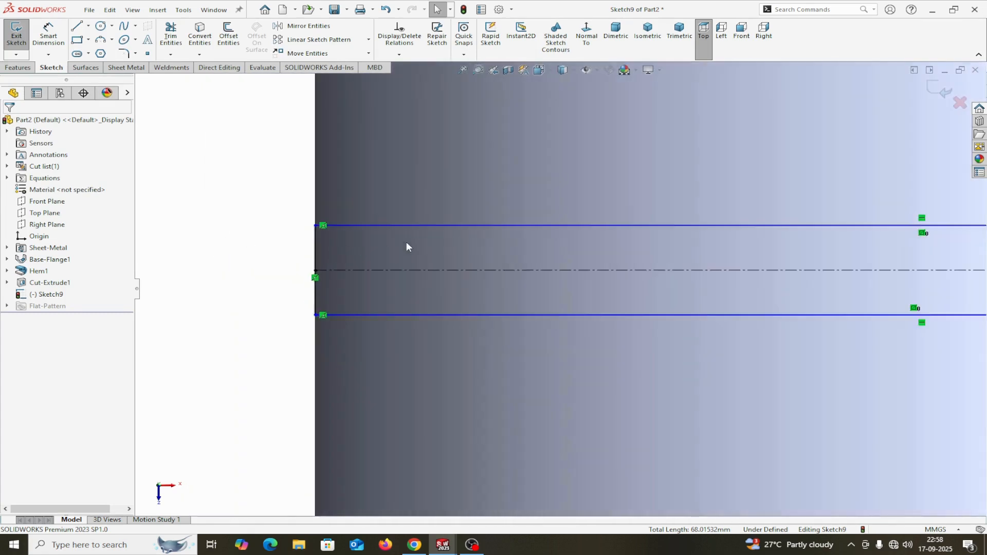
scroll(403, 243, "up", 3)
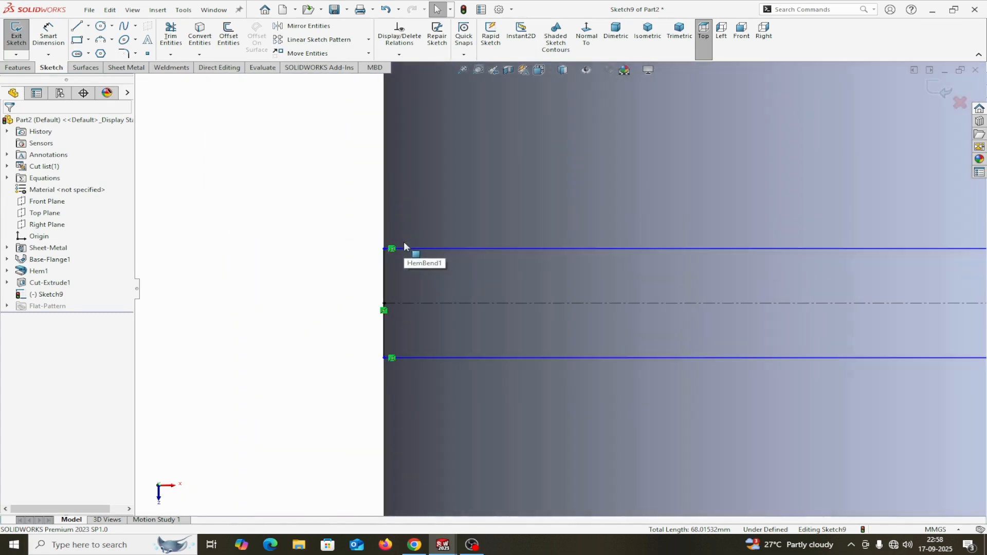
scroll(402, 245, "down", 3)
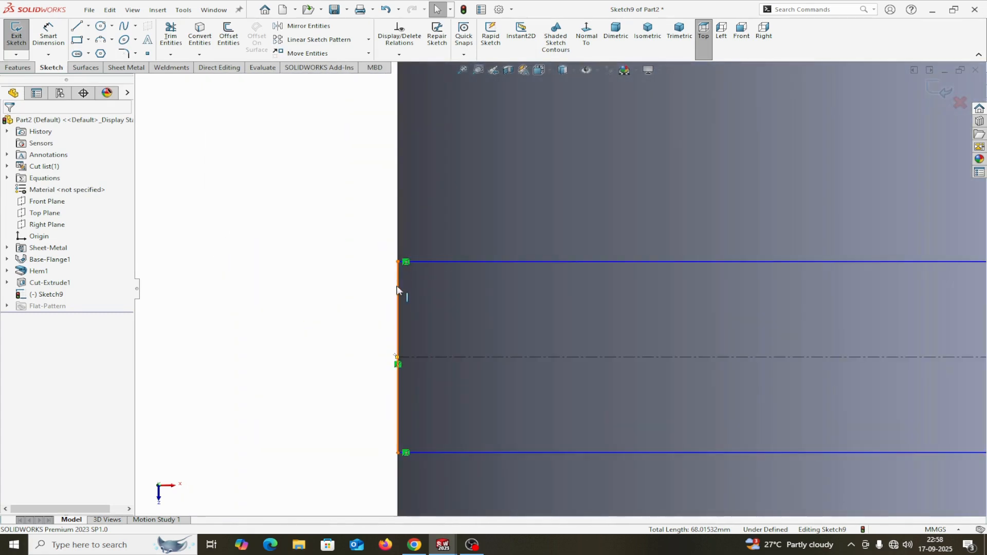
scroll(619, 321, "up", 5)
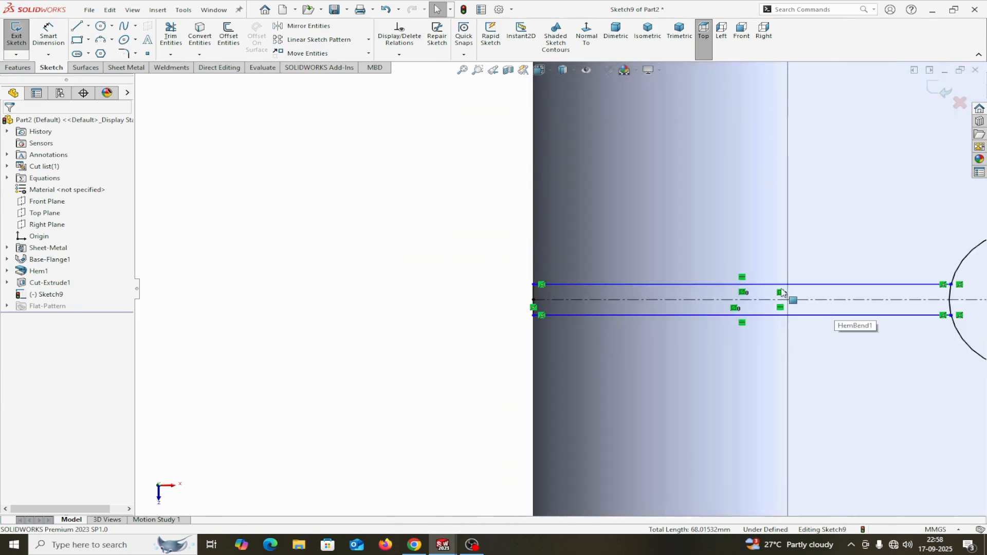
left_click(46, 37)
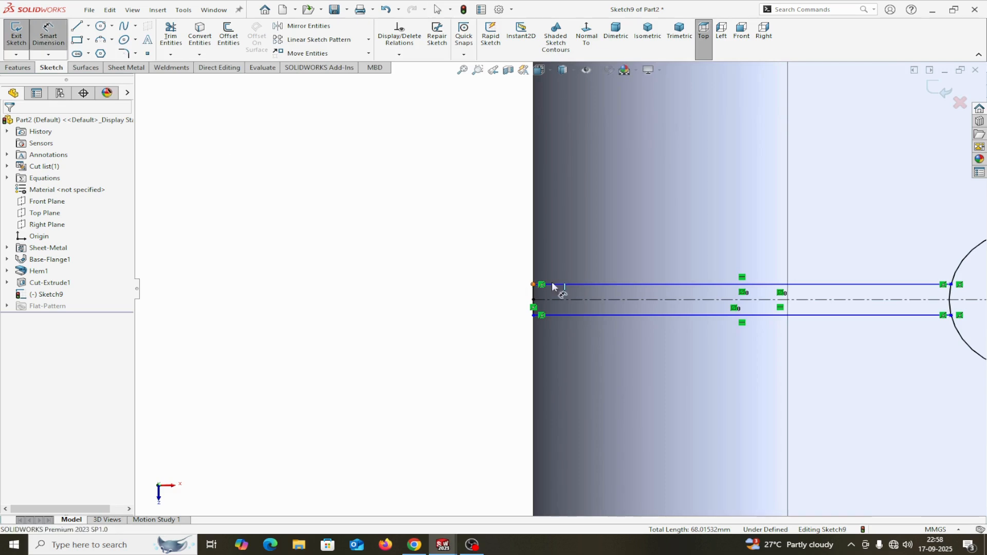
left_click(582, 284)
left_click(589, 315)
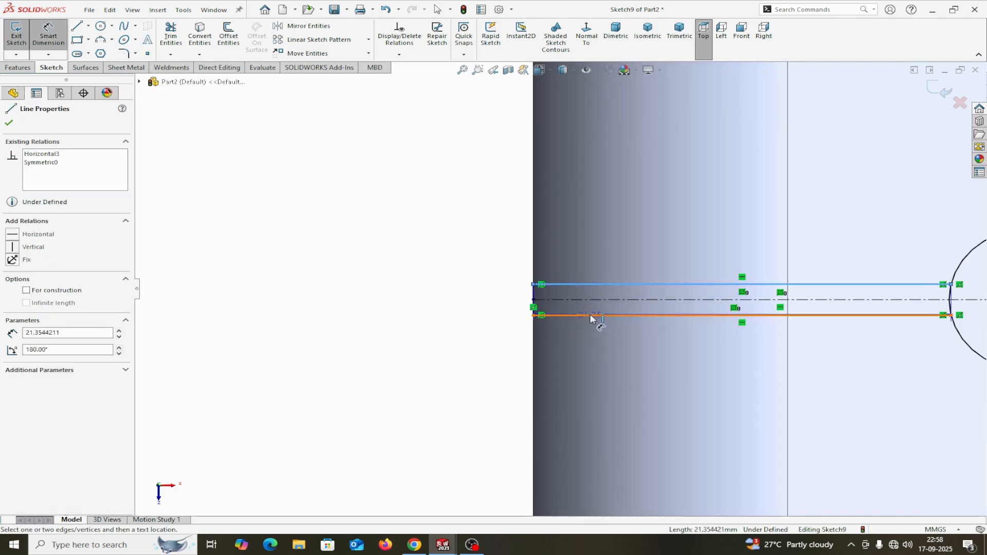
left_click(472, 297)
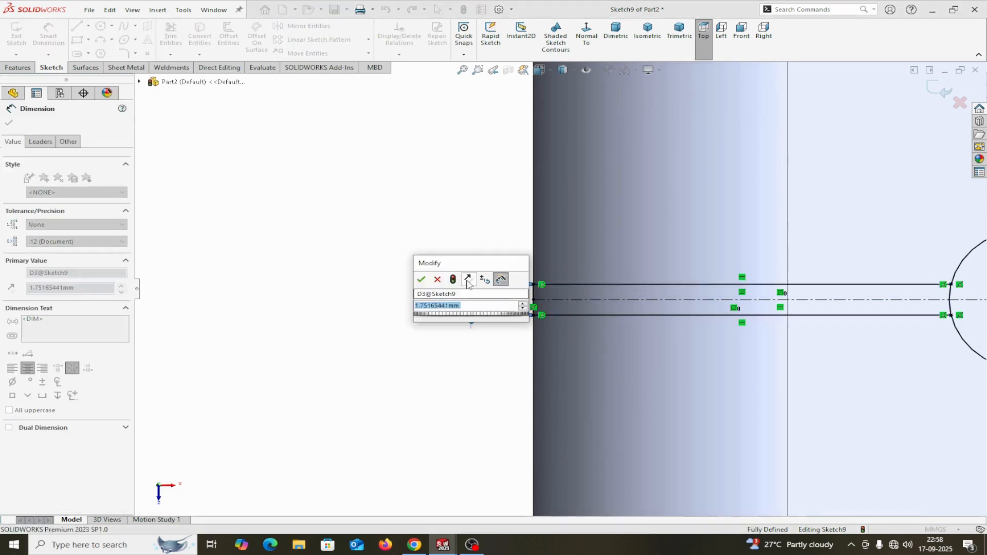
type("3")
key("Return")
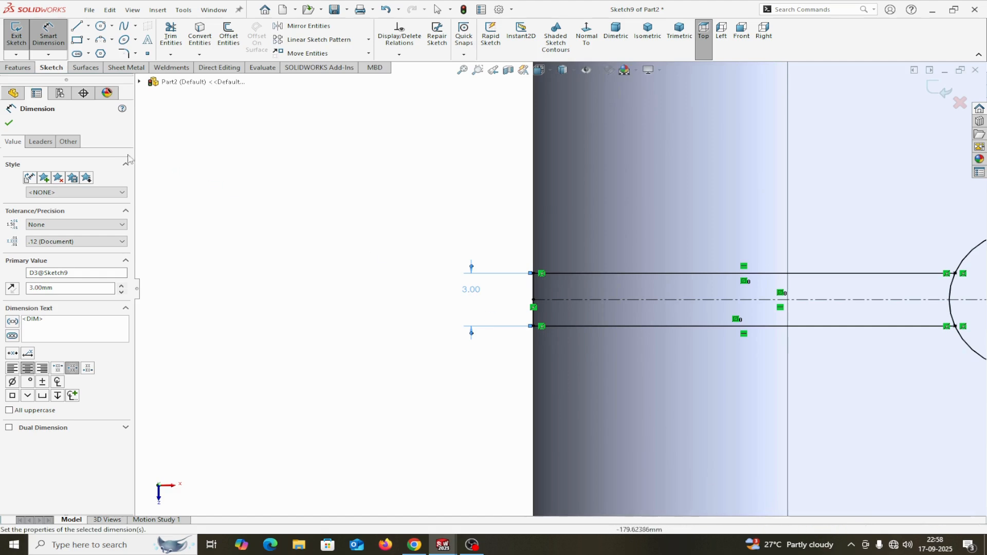
left_click(13, 124)
scroll(891, 437, "up", 6)
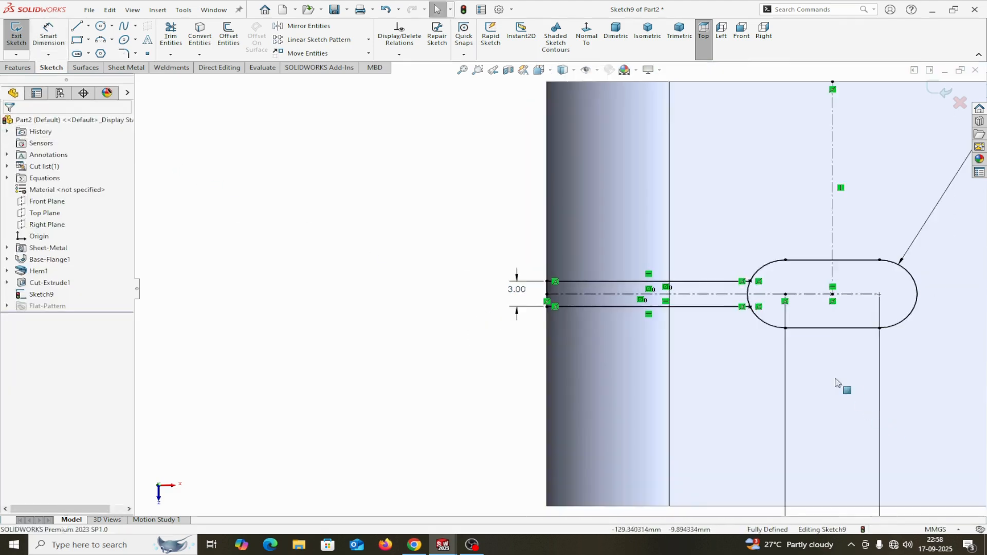
scroll(648, 216, "down", 3)
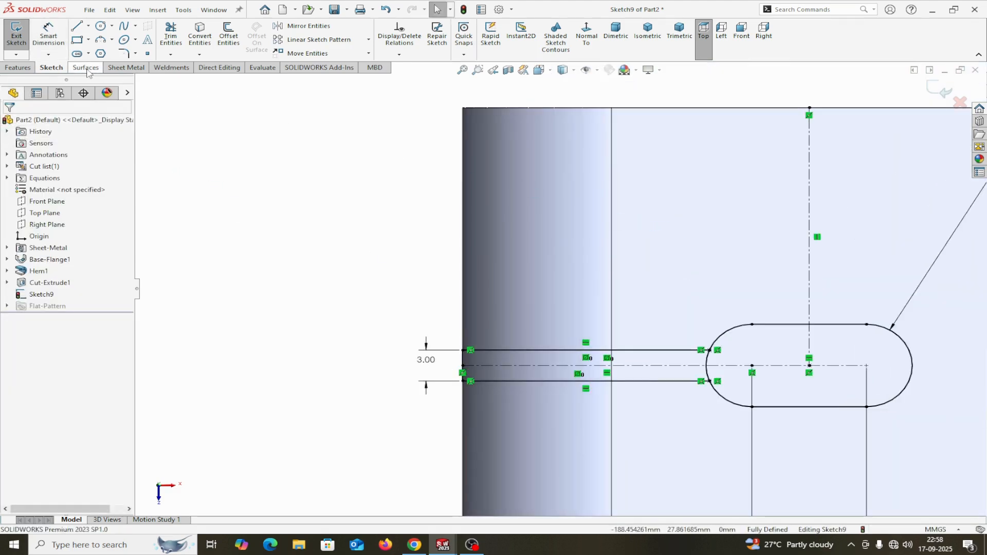
left_click(127, 68)
Cut the slot and both strip regions of Sketch9 Through All as Cut-Extrude2.
left_click(423, 29)
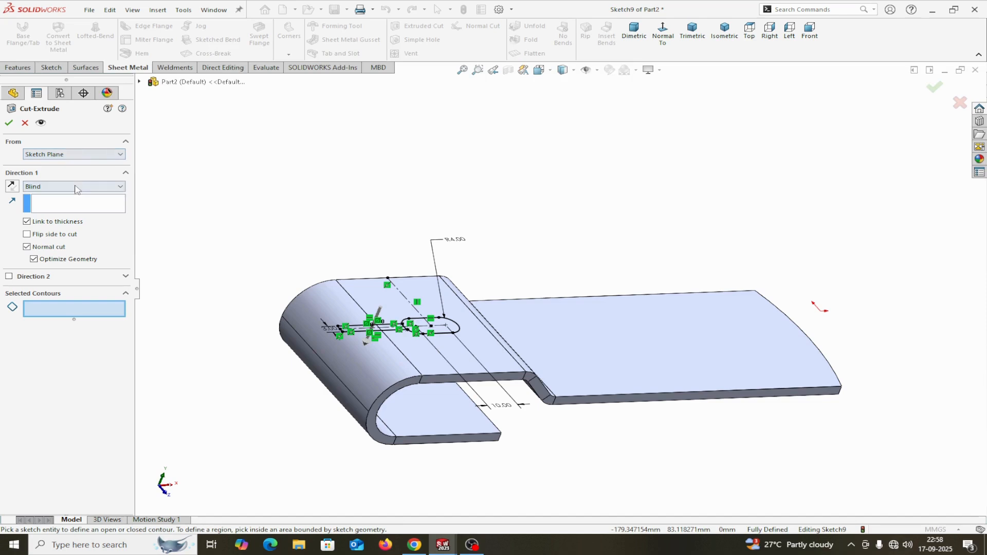
left_click(76, 186)
left_click(51, 204)
scroll(349, 294, "up", 3)
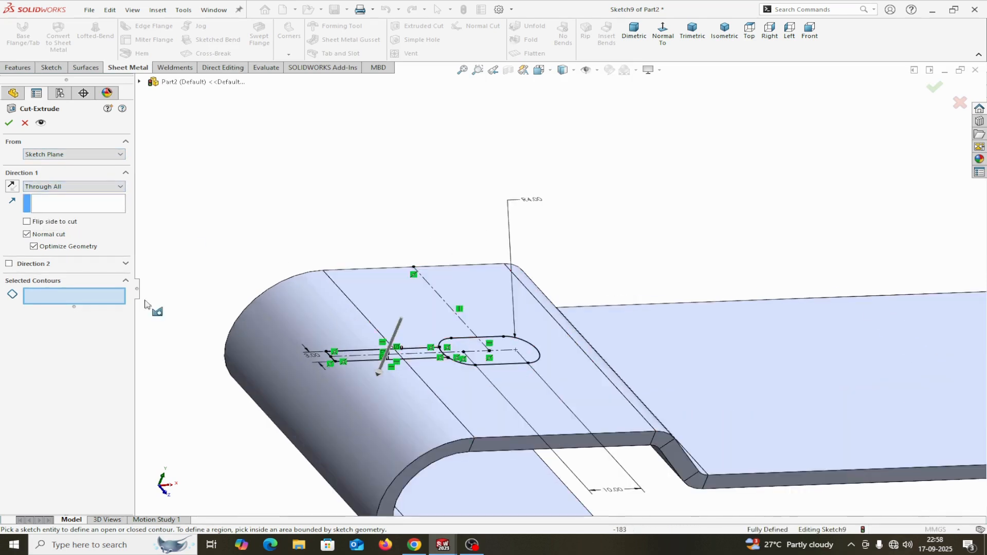
scroll(537, 353, "up", 3)
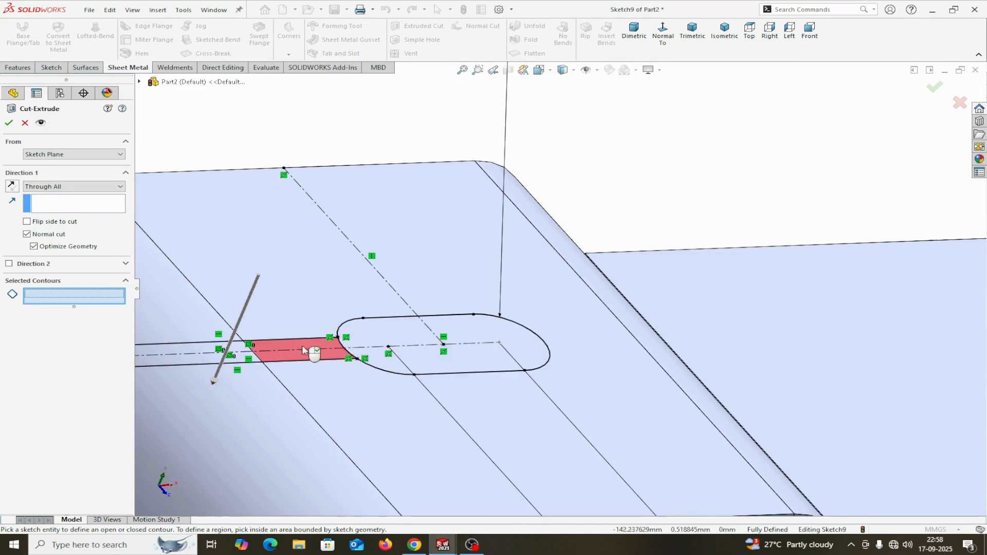
left_click(401, 346)
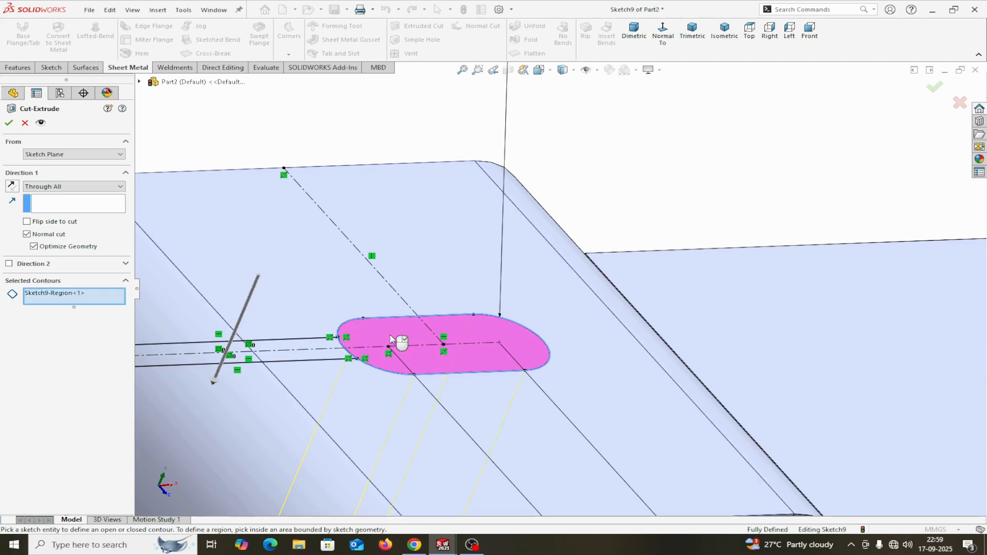
left_click(319, 348)
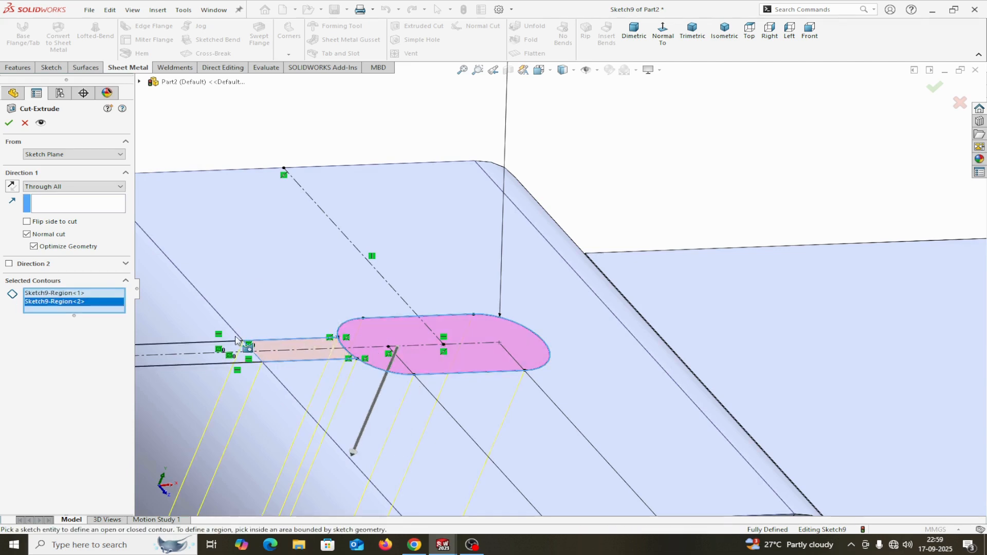
left_click(224, 346)
scroll(341, 380, "up", 3)
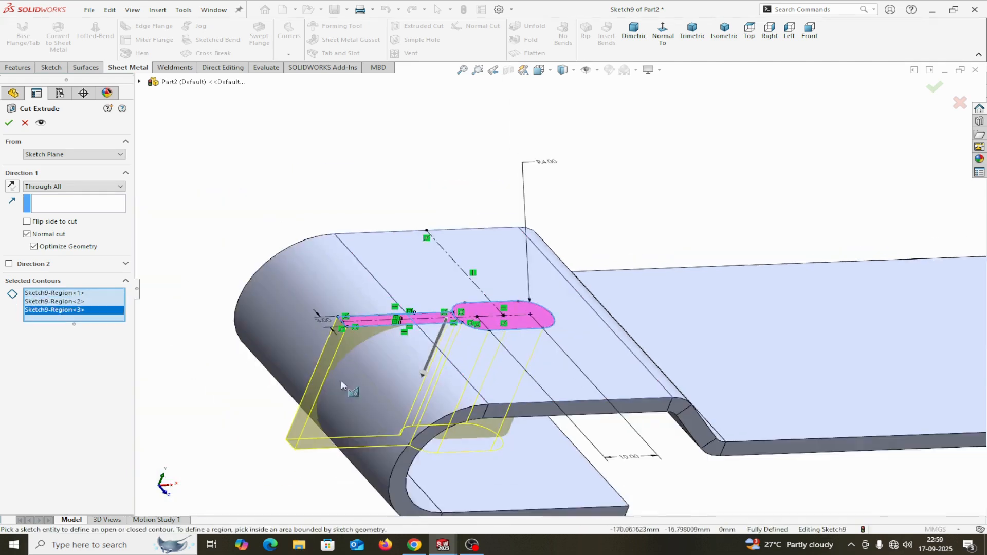
left_click(9, 123)
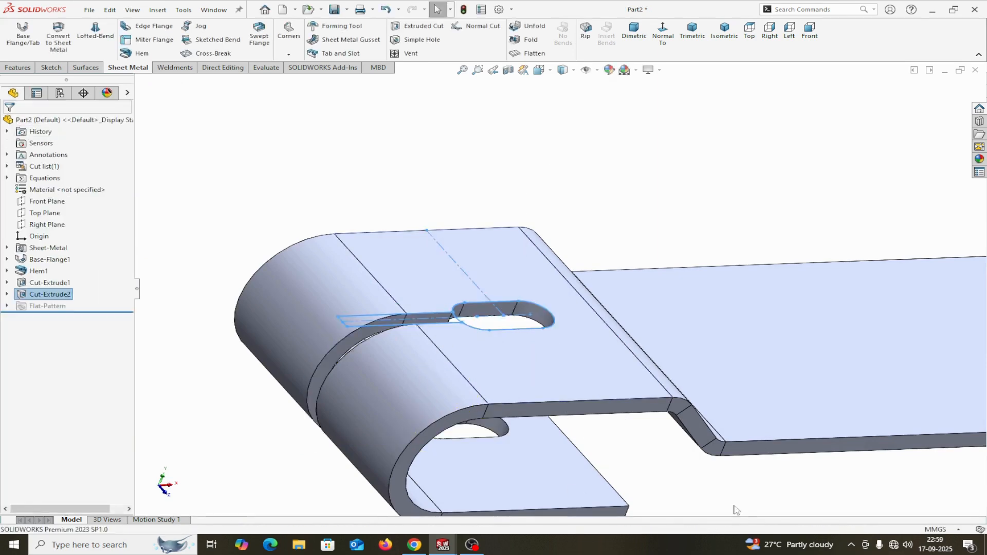
Start a new sketch on the flange's long flat face.
left_click(717, 502)
middle_click_drag(717, 501, 665, 465)
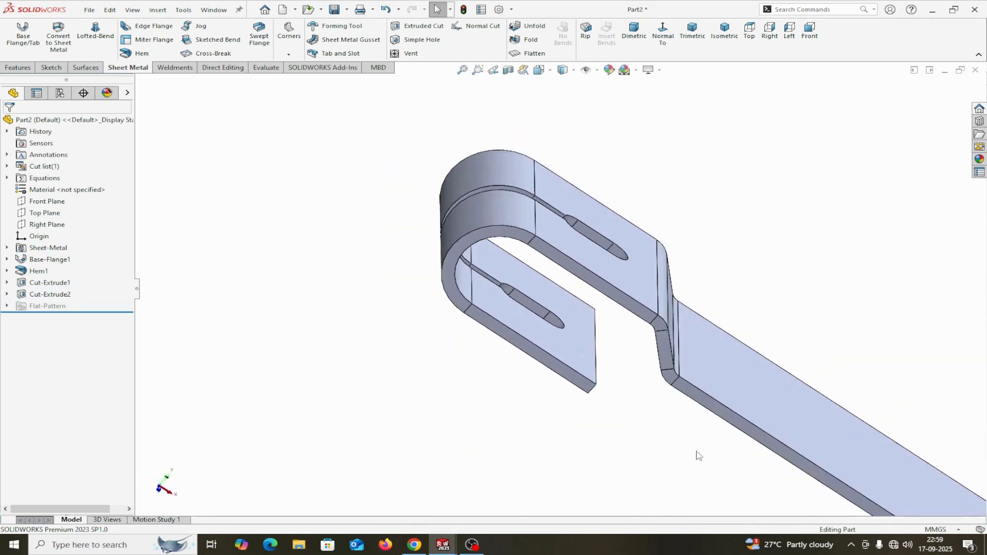
scroll(698, 456, "up", 3)
middle_click_drag(838, 344, 785, 337)
left_click(751, 409)
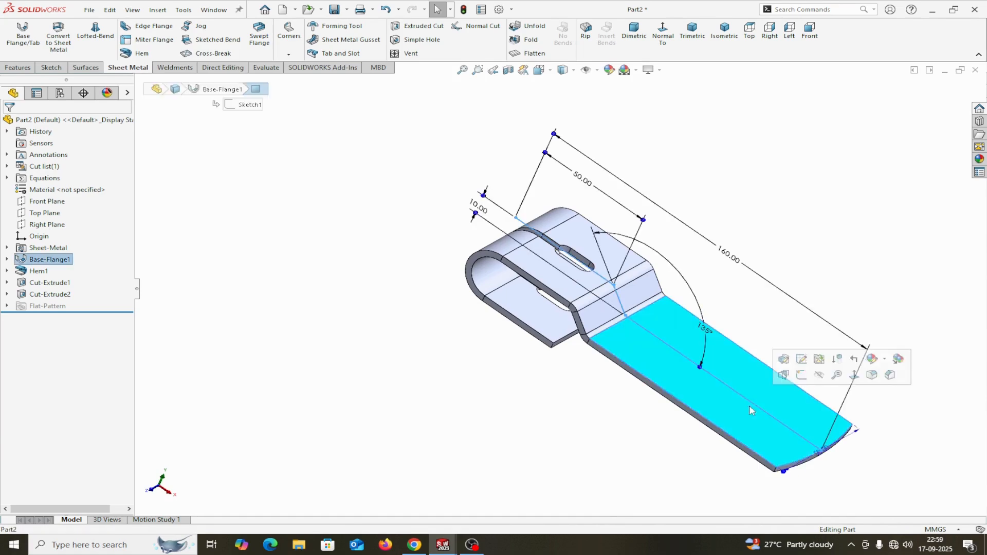
left_click(801, 375)
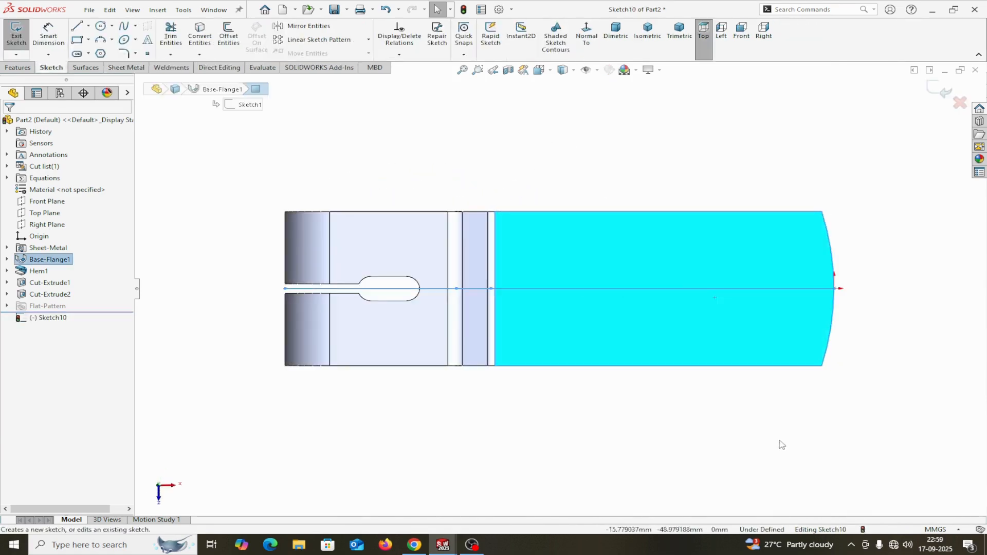
Sketch two circles side by side near the curved right end.
left_click(100, 26)
left_click(696, 274)
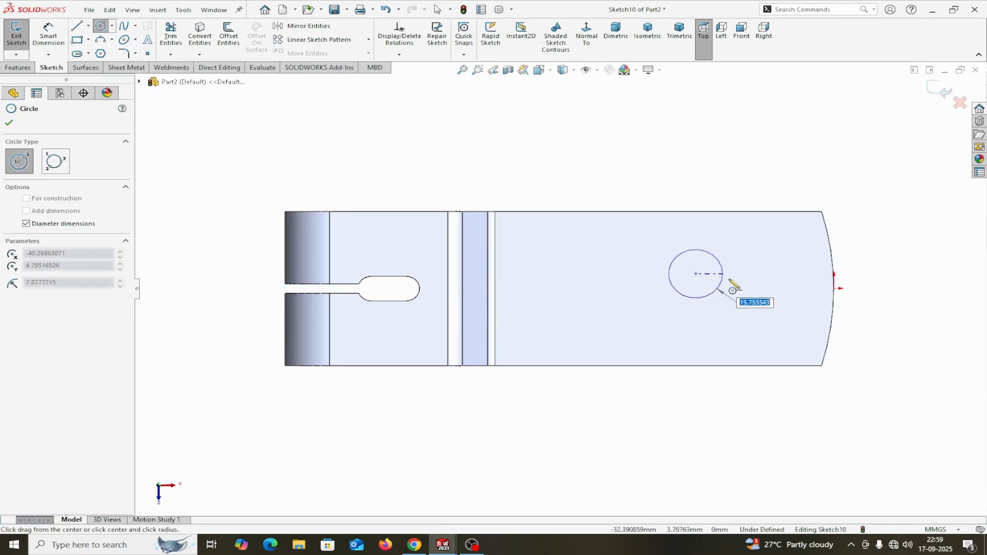
left_click(730, 280)
left_click(761, 273)
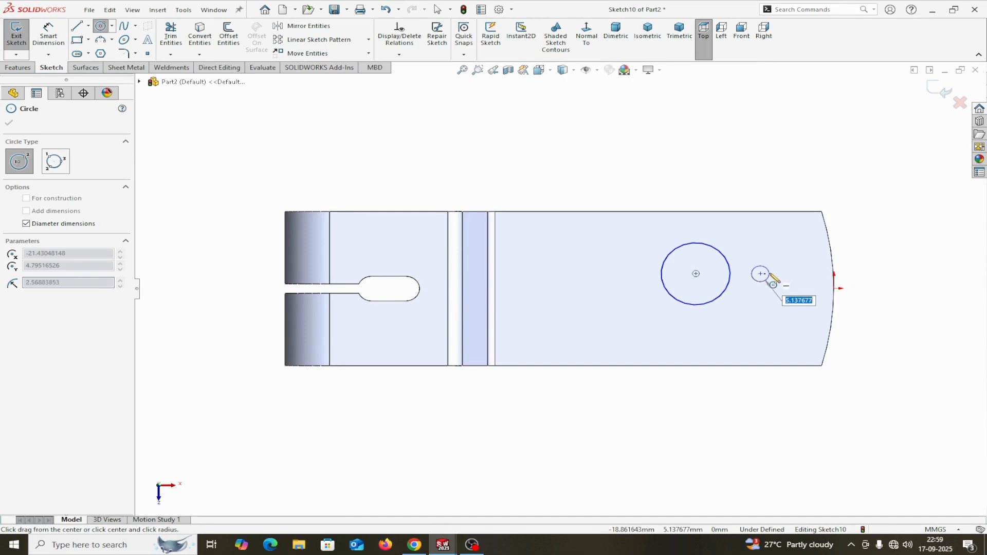
left_click(771, 282)
right_click(777, 280)
left_click(802, 285)
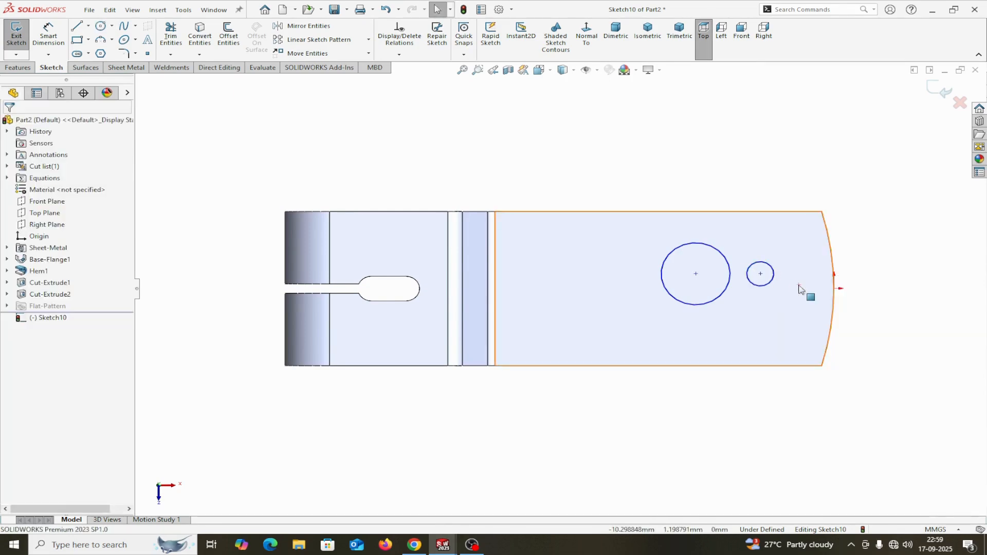
Make the two circles equal in size.
left_click_drag(617, 203, 838, 354)
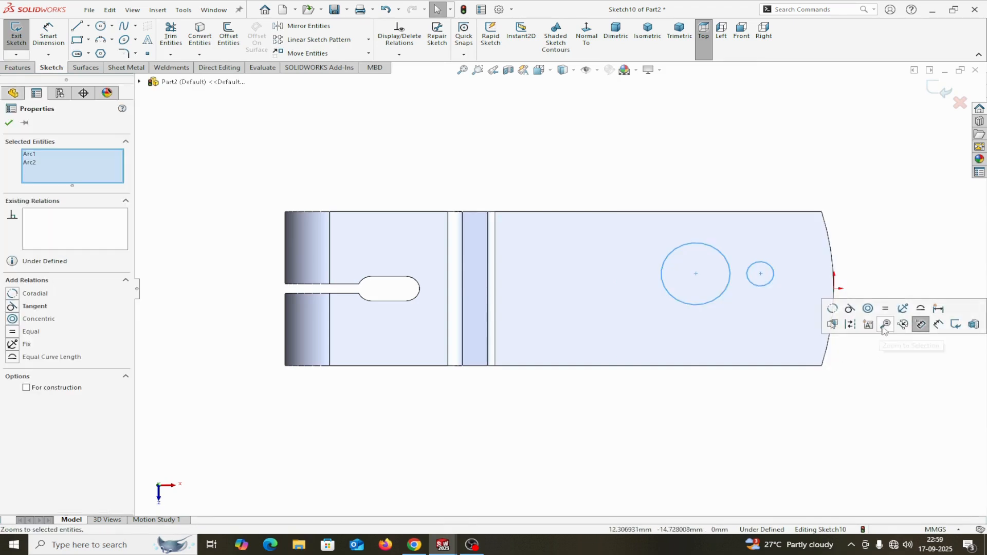
left_click(887, 310)
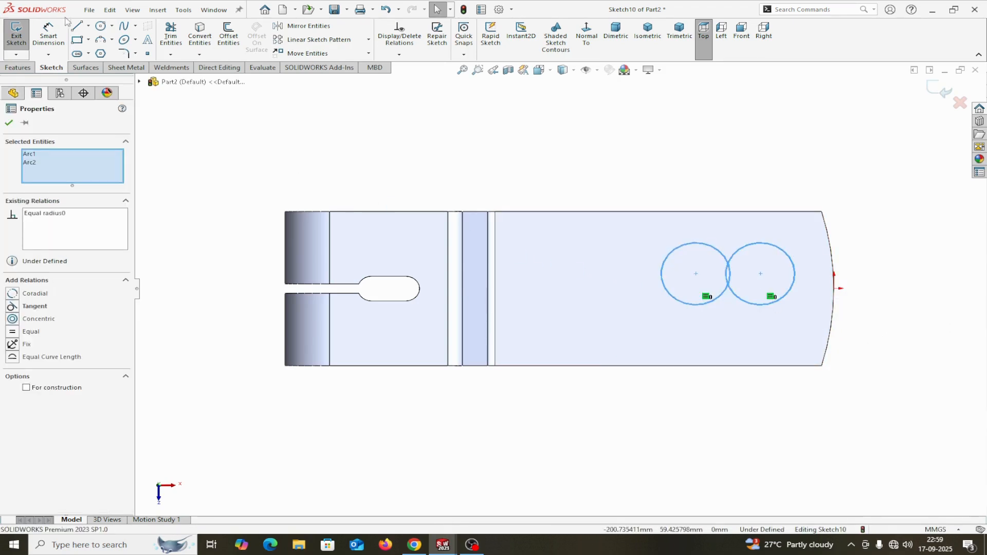
left_click(9, 123)
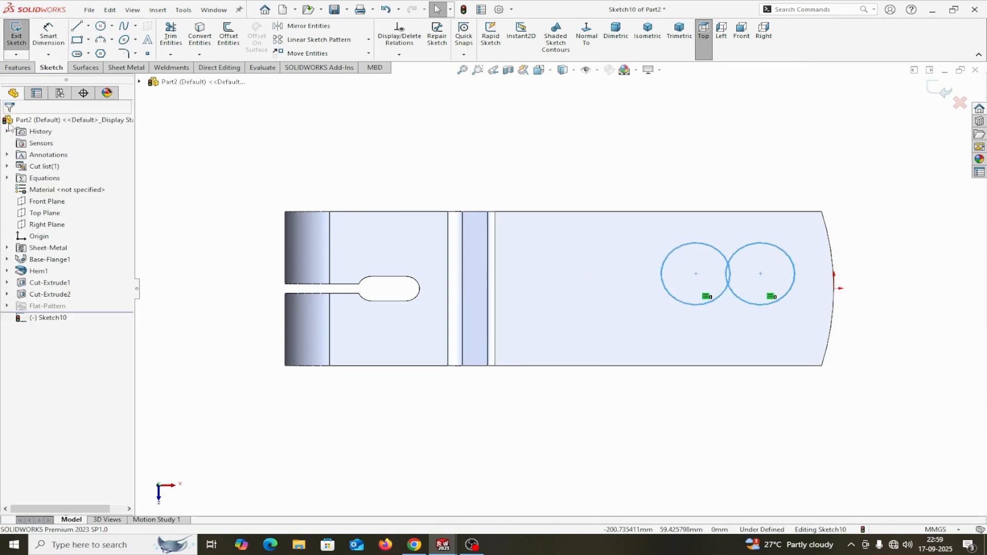
left_click(88, 26)
Draw a horizontal centreline from the right circle's centre to the edge.
left_click(83, 52)
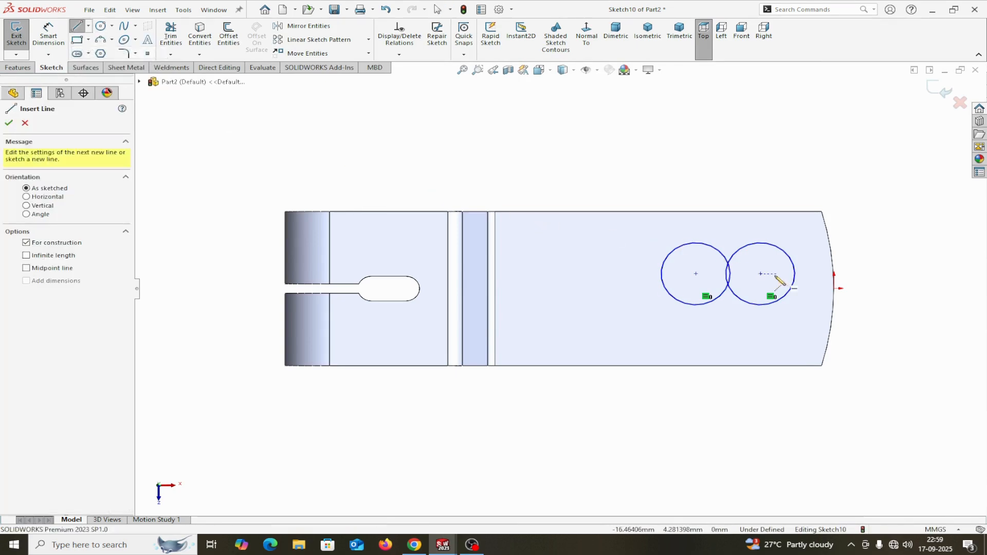
left_click(761, 274)
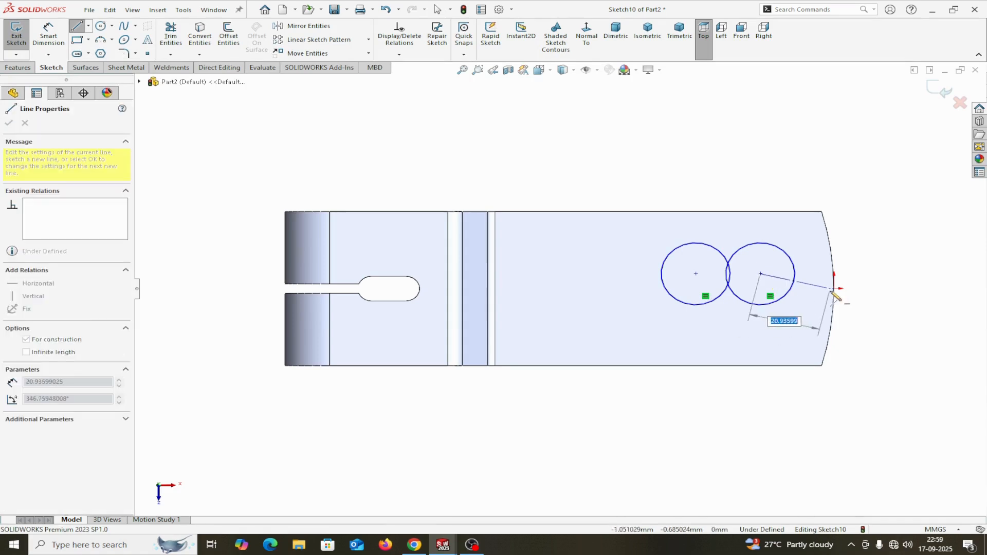
right_click(833, 291)
left_click(849, 297)
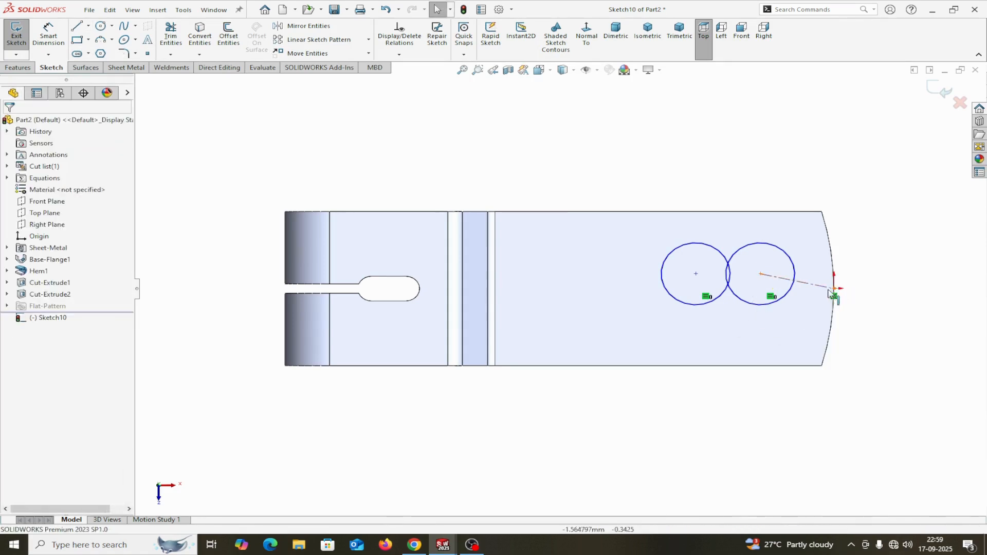
left_click(828, 287)
left_click(832, 240)
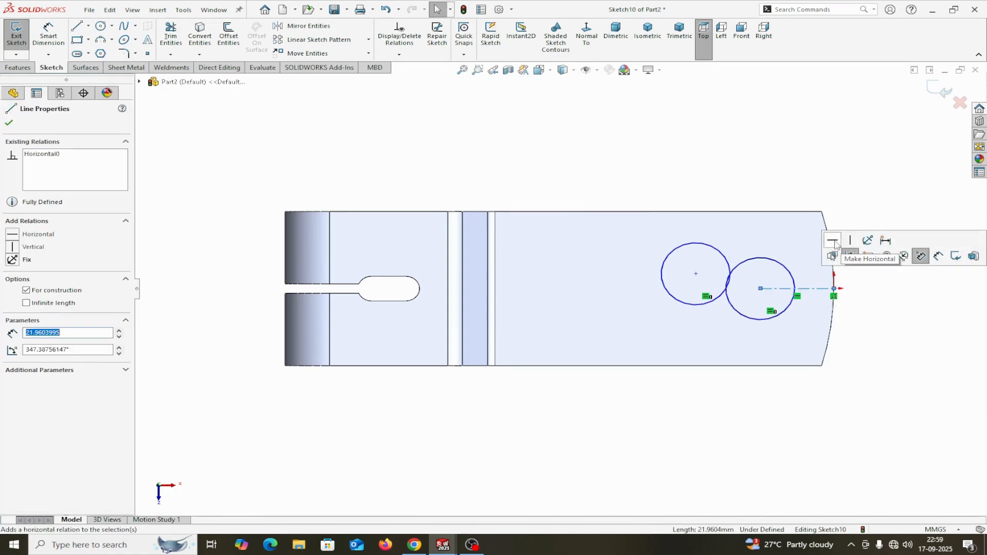
Dimension the right circle's diameter as 12 mm.
left_click(49, 34)
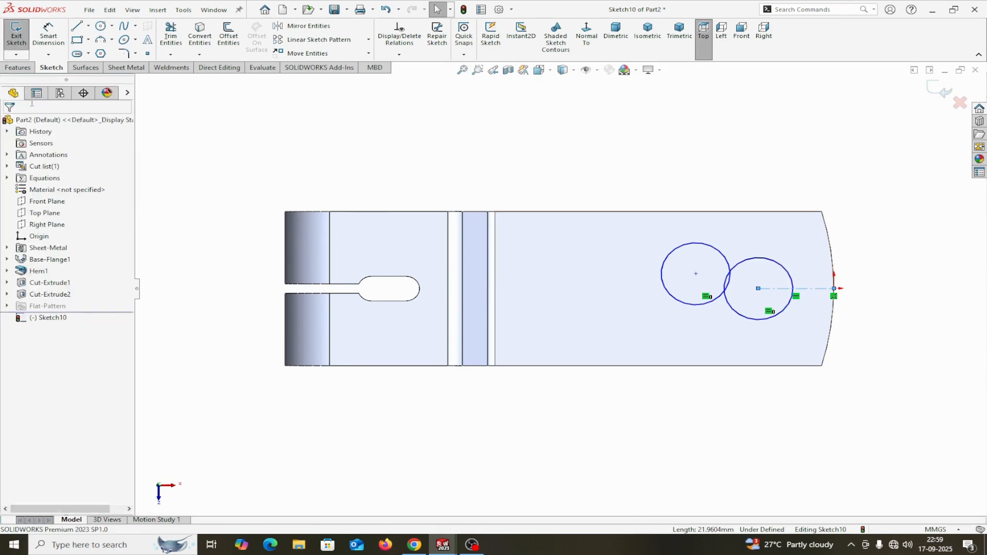
left_click(783, 269)
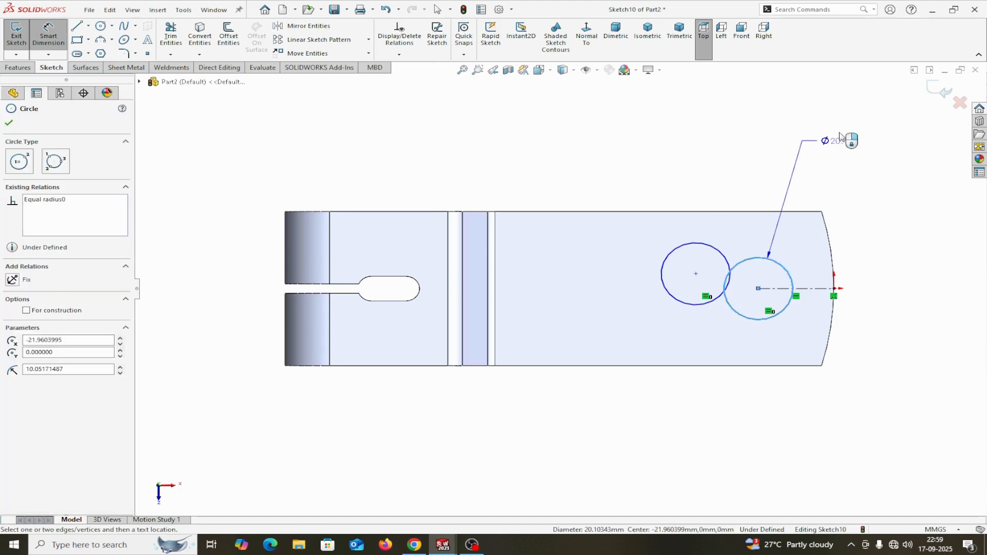
left_click(848, 137)
type("12")
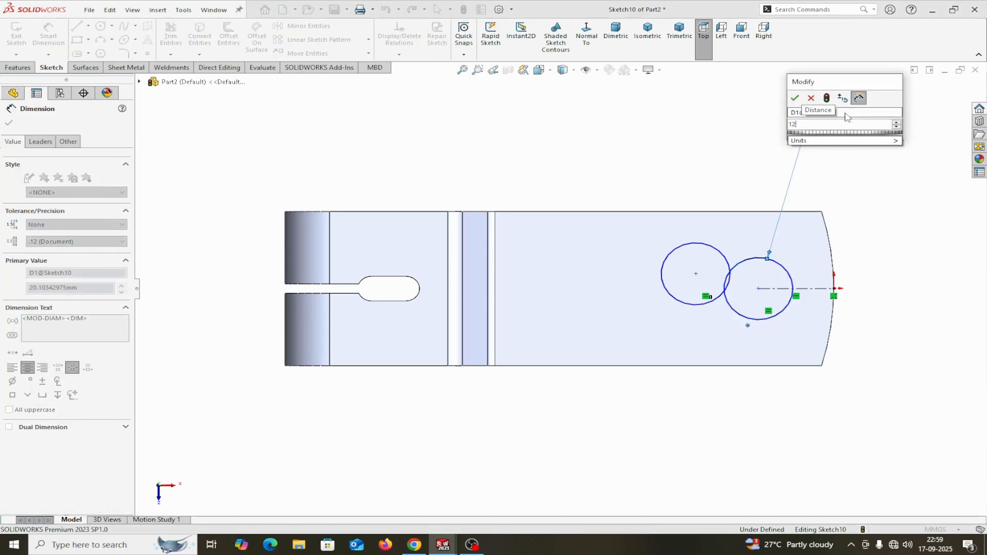
left_click(796, 99)
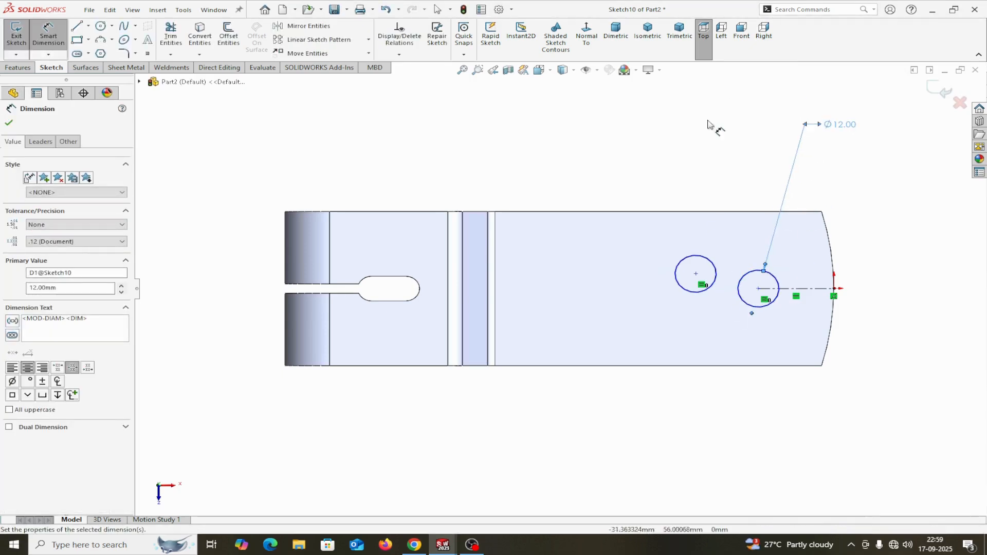
left_click(9, 123)
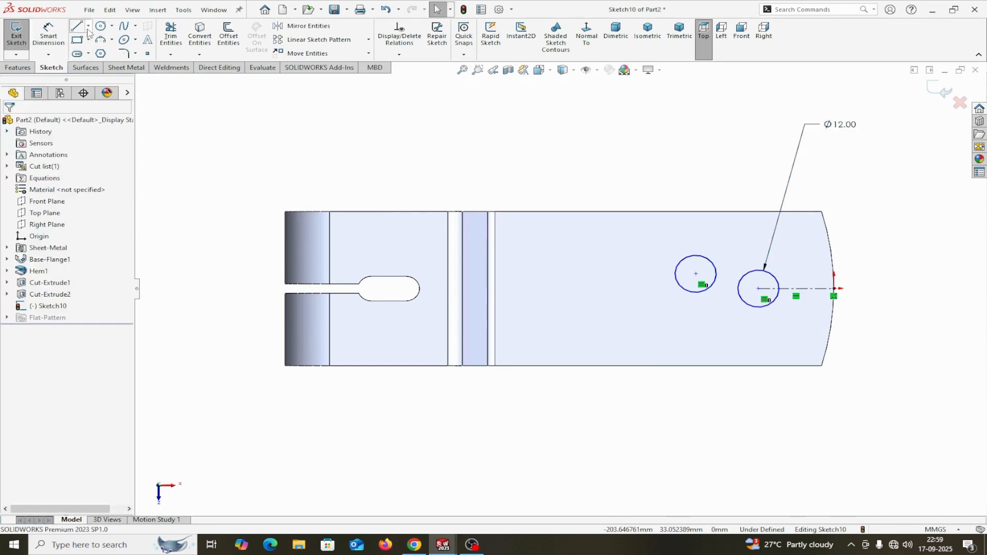
Draw a construction line joining the two circle centres.
left_click(89, 26)
left_click(95, 34)
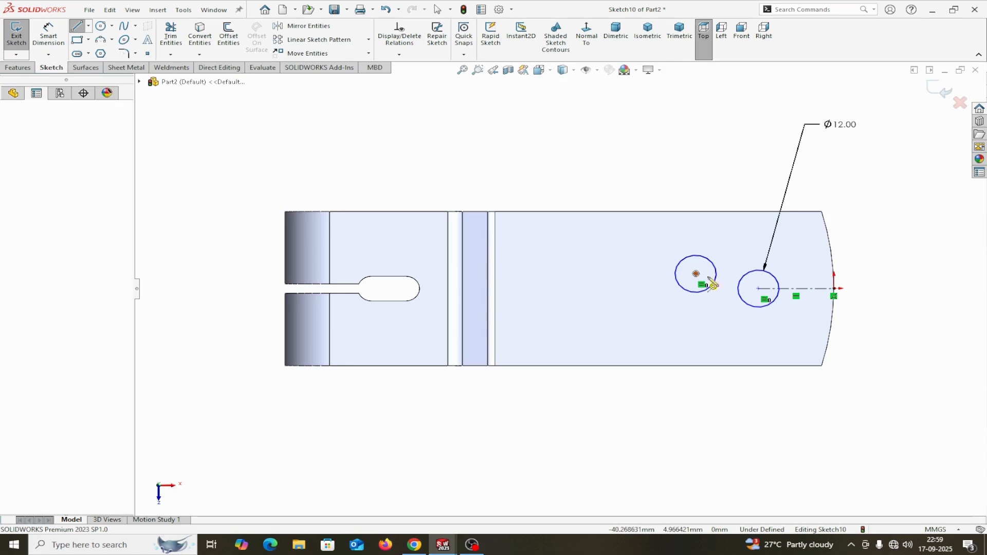
left_click(696, 273)
left_click(758, 288)
right_click(759, 289)
left_click(805, 308)
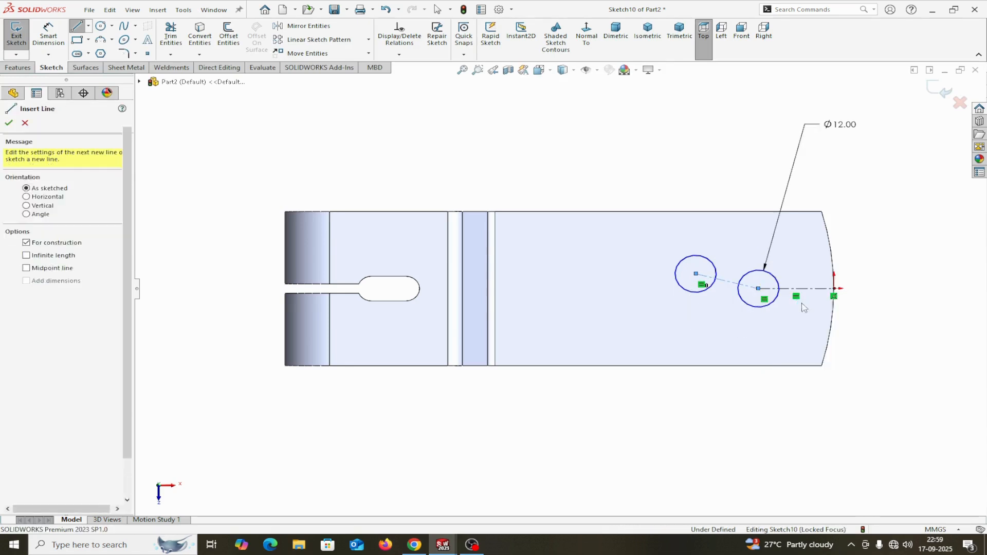
key("Escape")
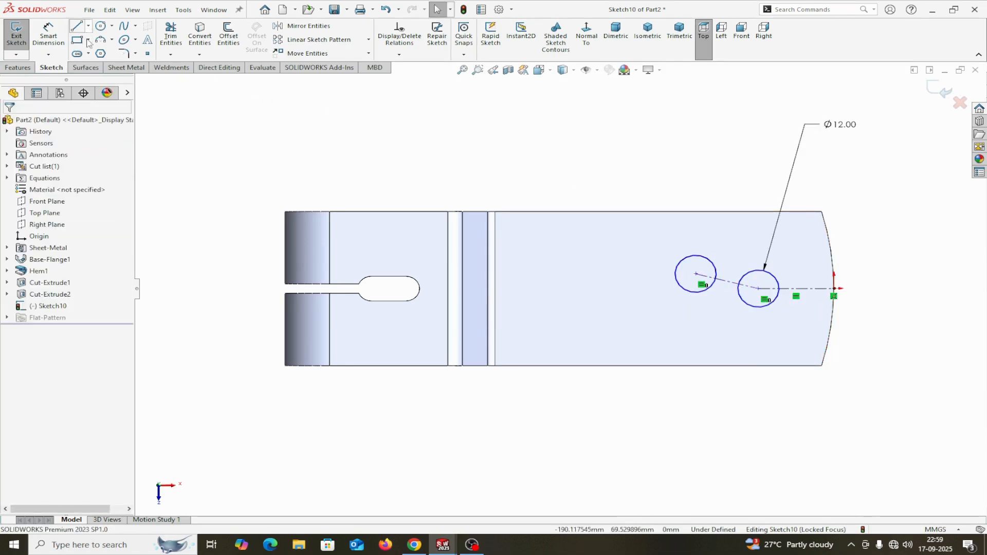
left_click(61, 38)
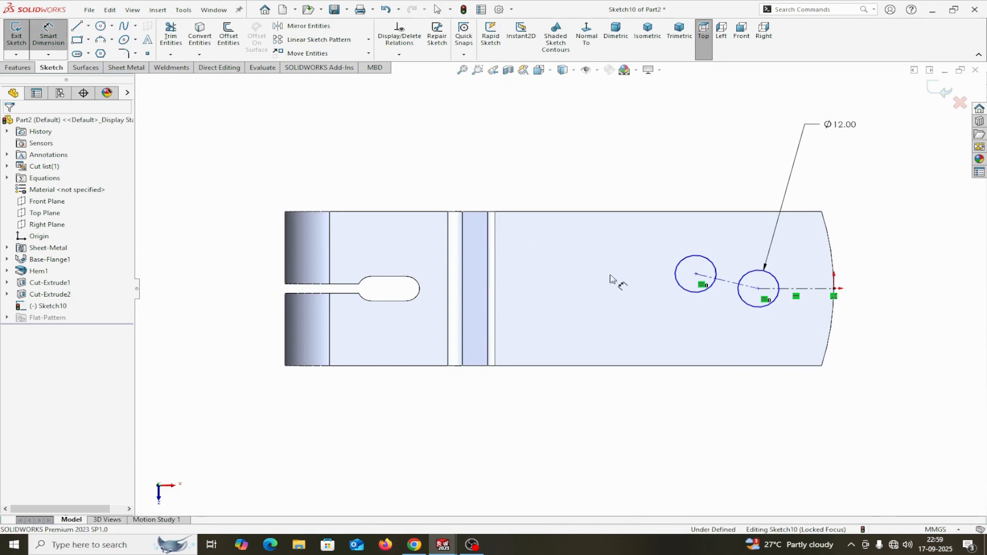
left_click(731, 286)
Dimension the joining line at 50 mm, make it horizontal, then delete that dimension.
left_click(709, 435)
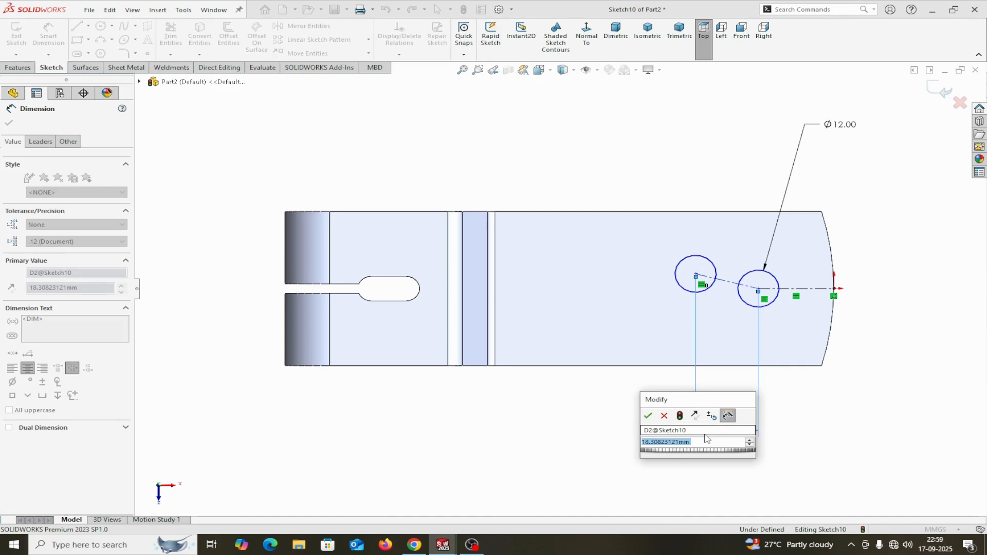
type("5")
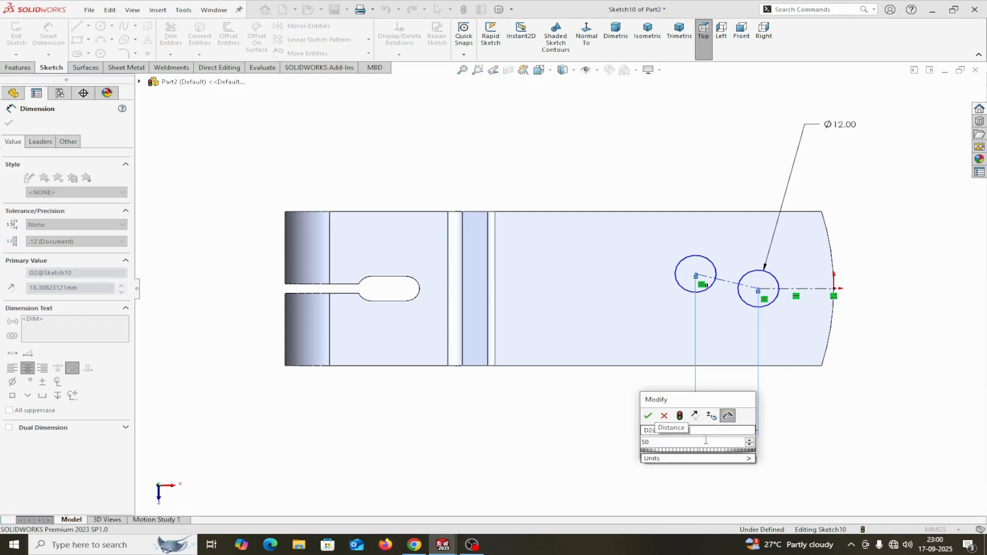
type("0")
left_click(648, 415)
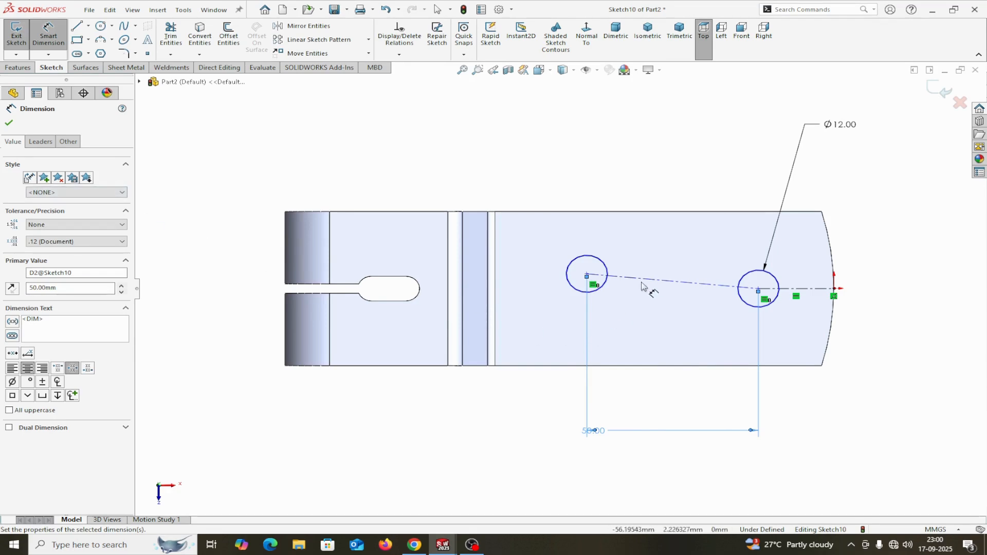
key("Escape")
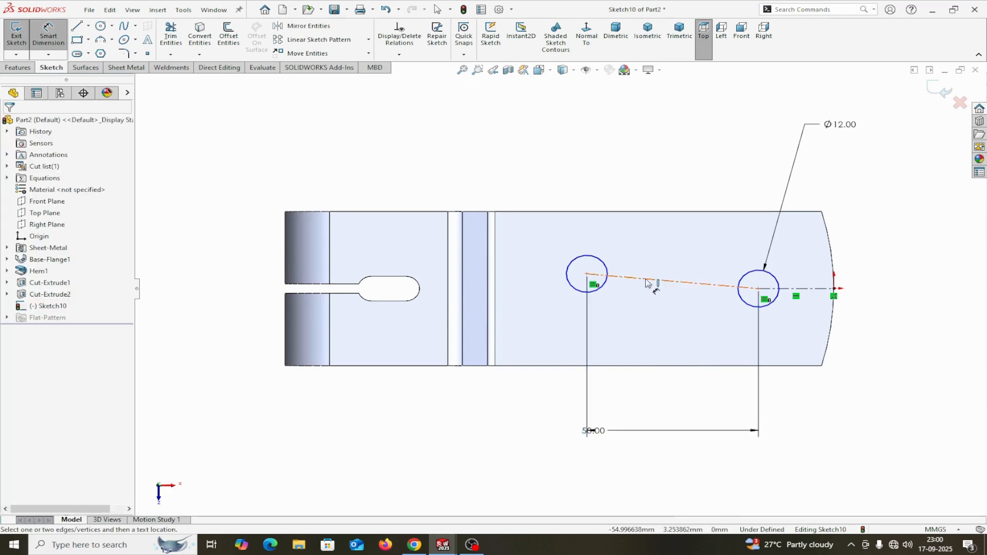
key("Escape")
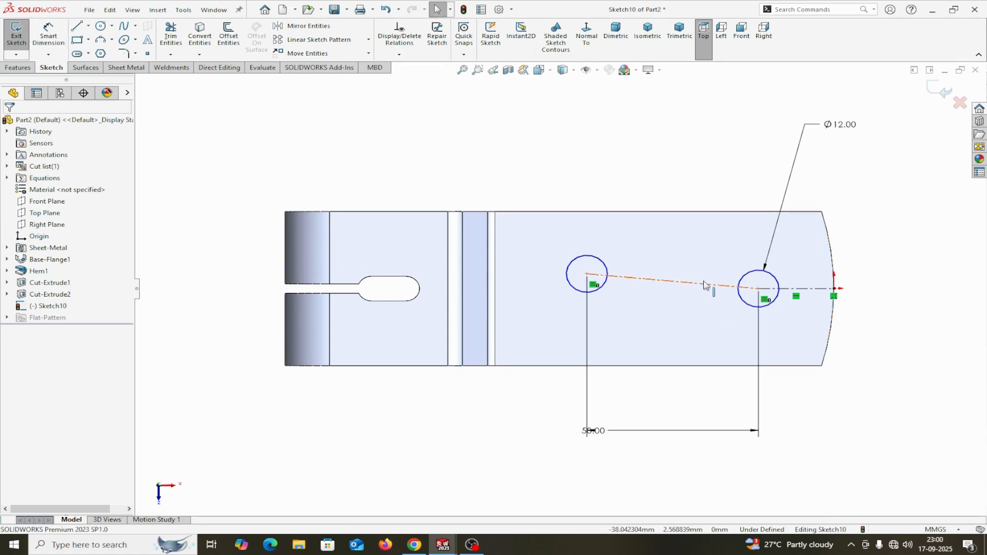
left_click(705, 288)
left_click(742, 240)
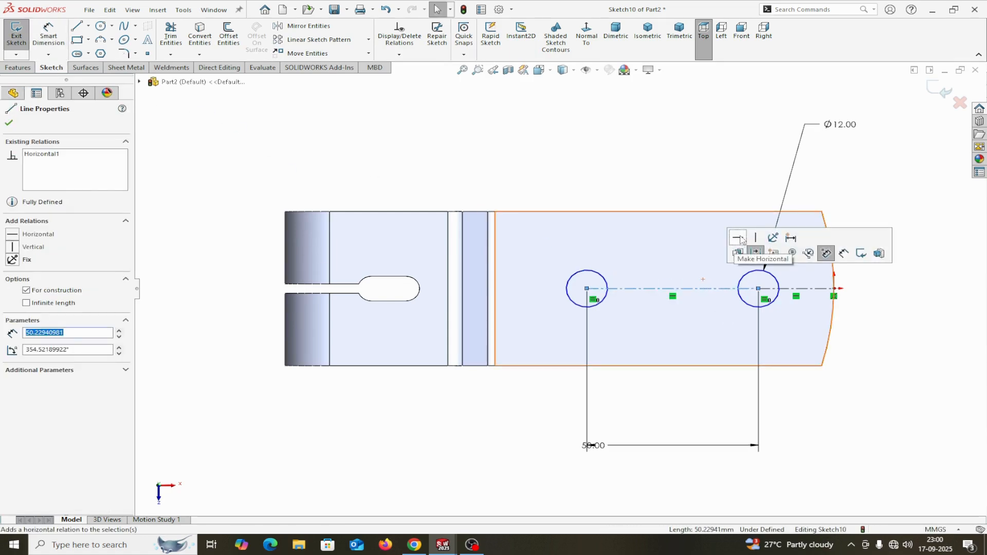
left_click_drag(596, 445, 647, 445)
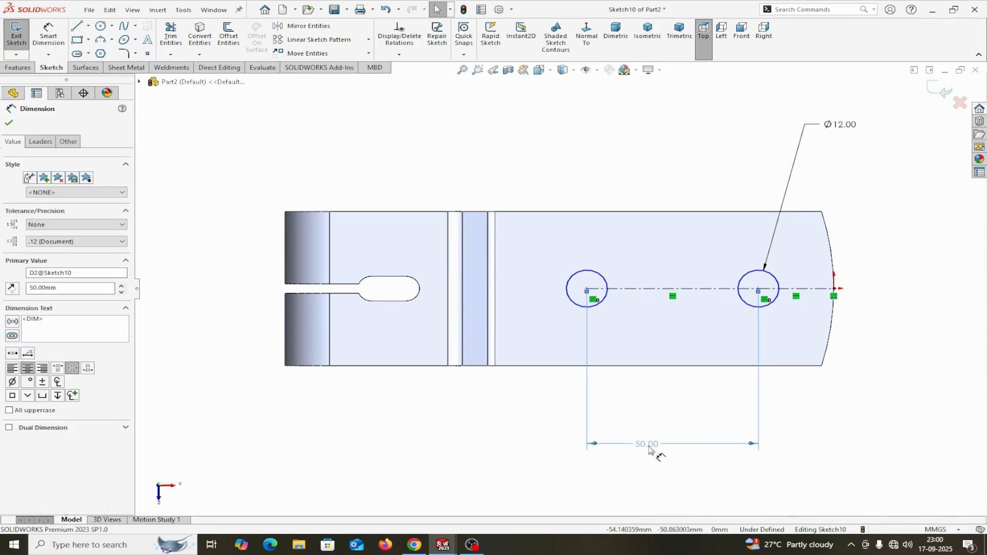
key("Delete")
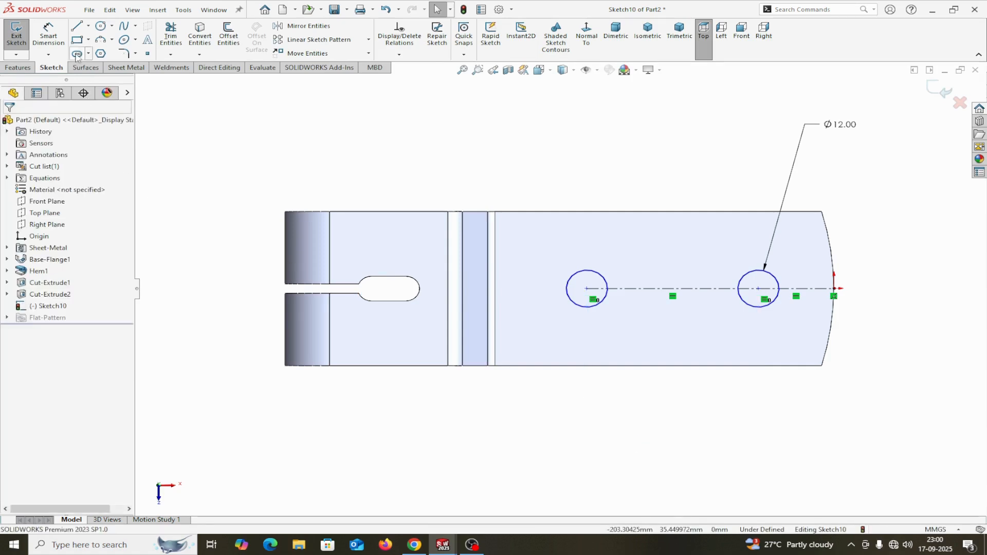
Dimension the hole centres 50 mm apart and the right centre 25 mm from the rounded end.
left_click(587, 289)
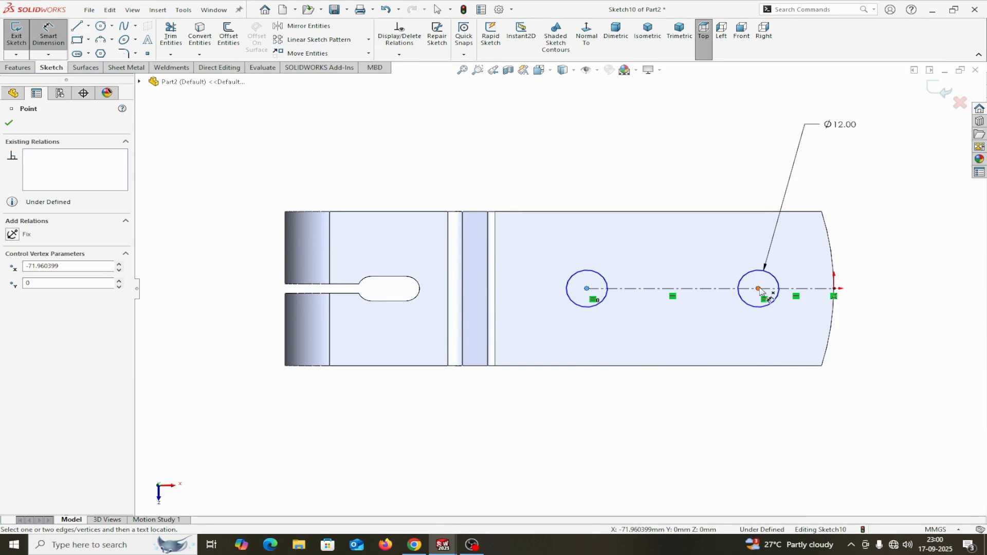
left_click(759, 289)
left_click(675, 417)
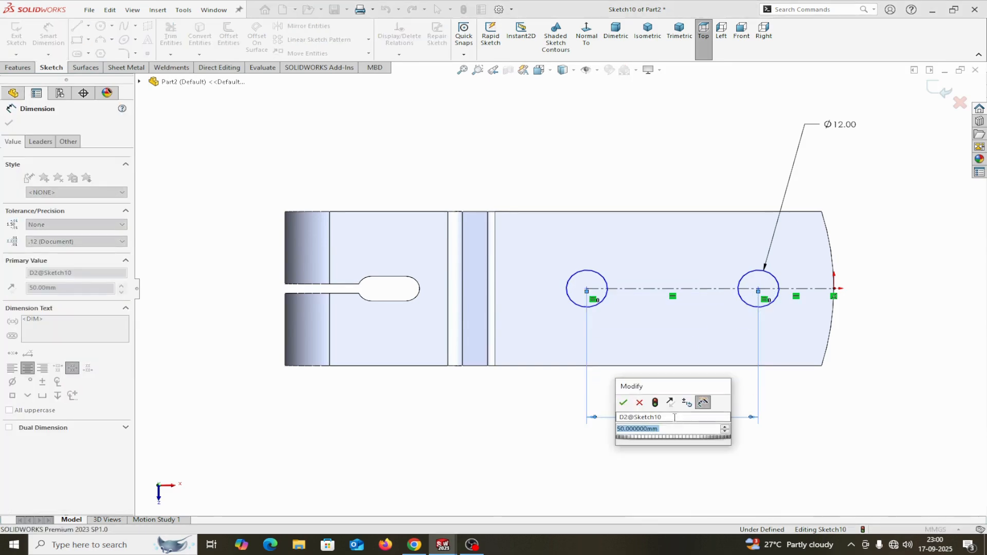
left_click(623, 403)
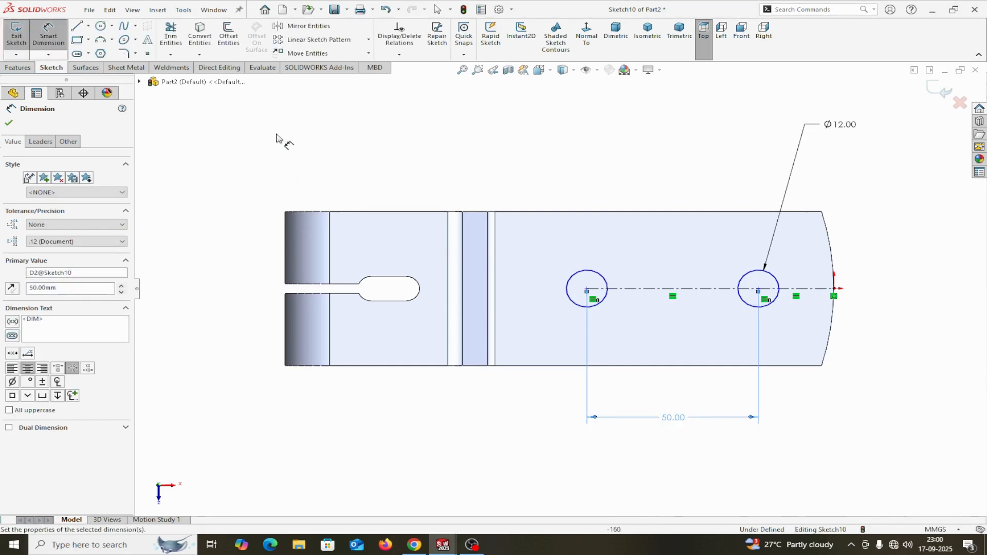
left_click(760, 289)
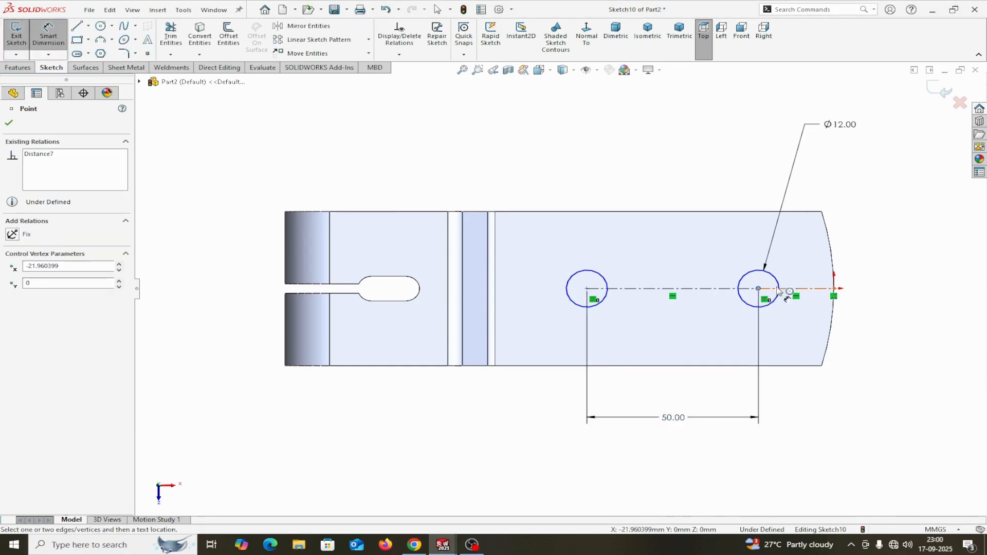
left_click(834, 289)
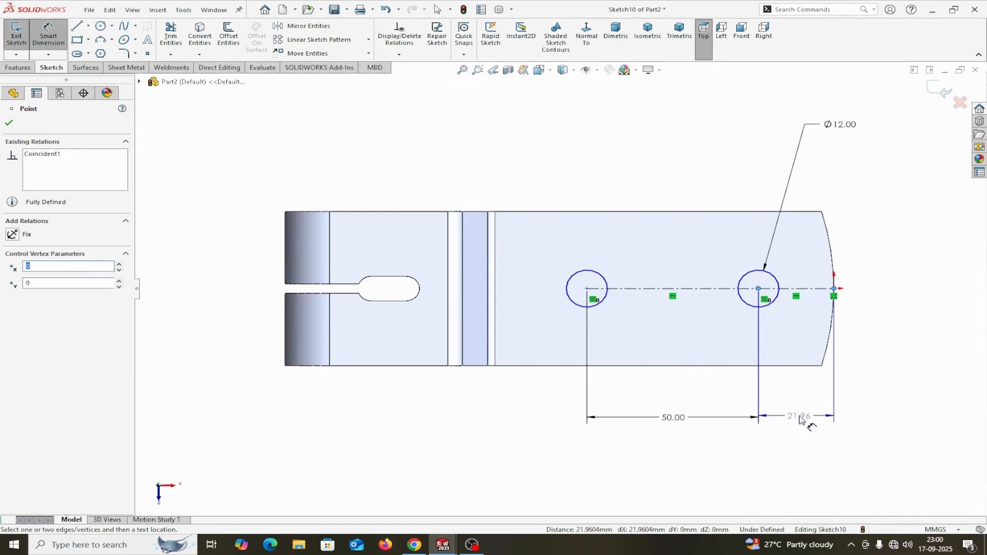
left_click(807, 417)
type("2")
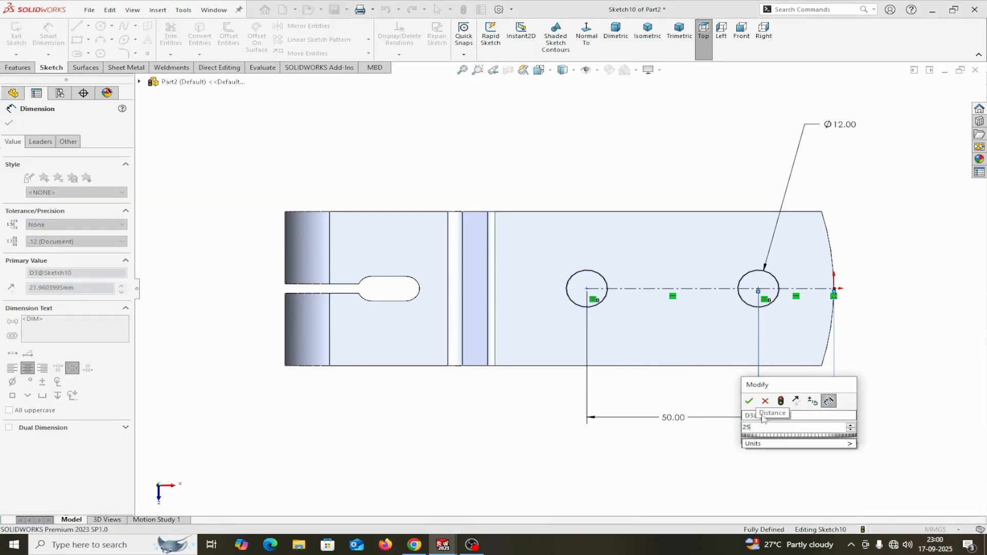
type("5")
left_click(748, 402)
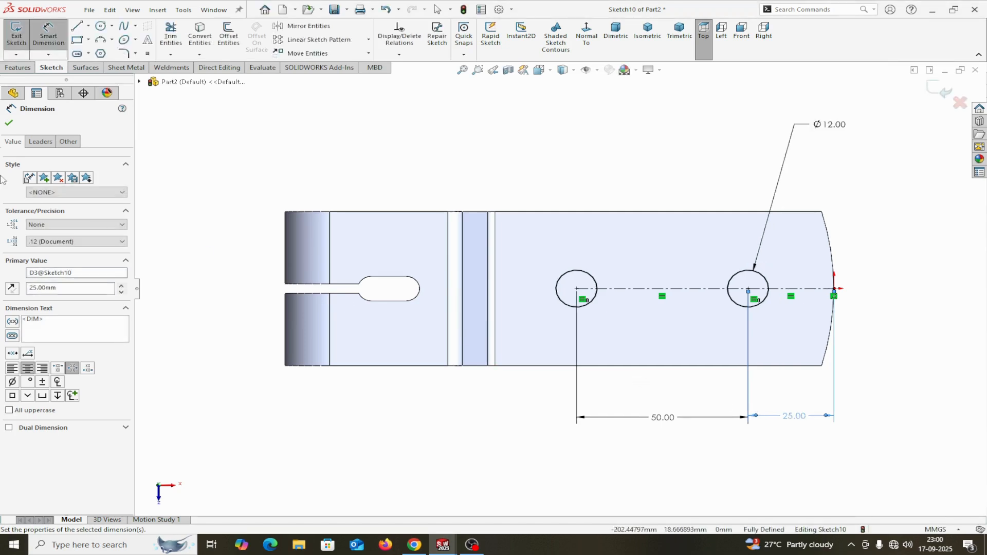
left_click(10, 123)
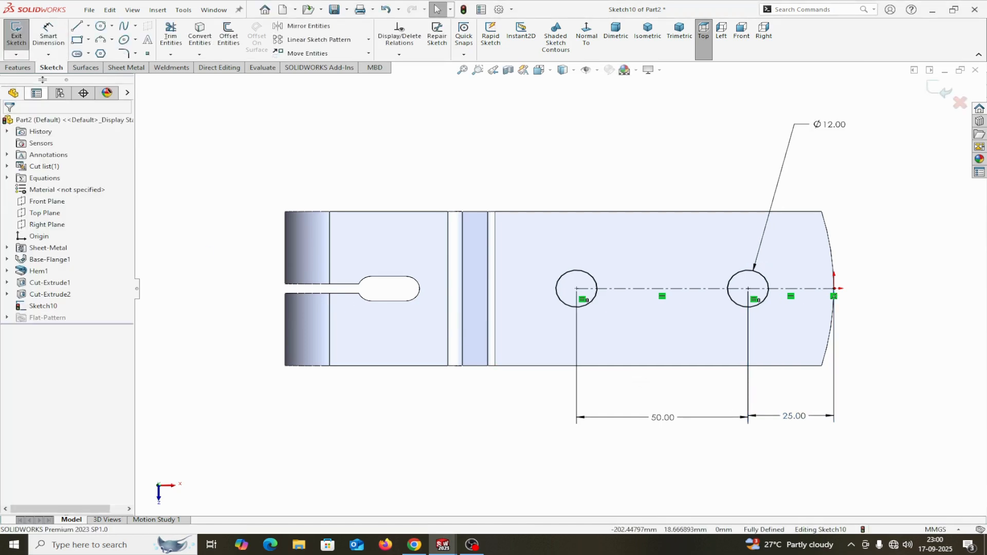
left_click(126, 68)
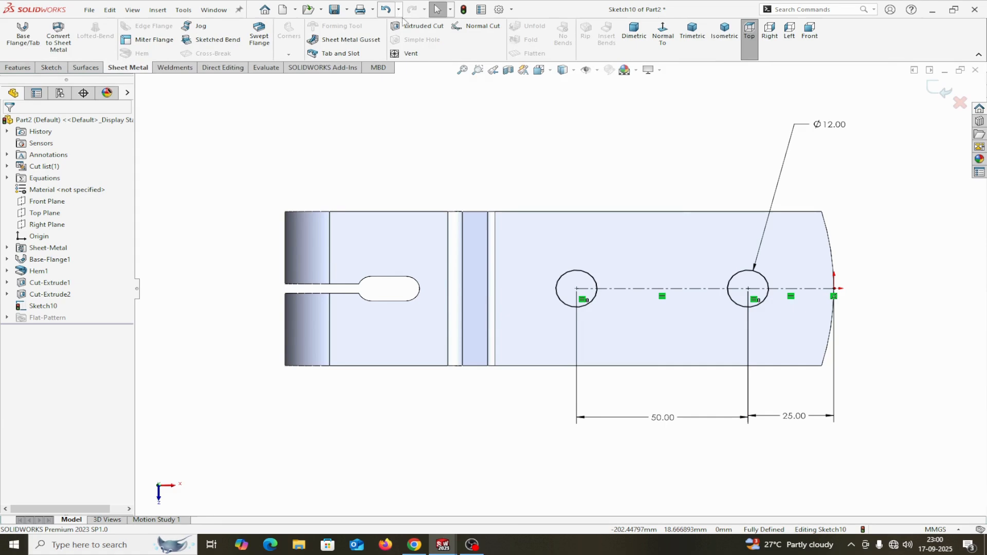
Cut the two Ø12 holes through the flange with a Blind cut linked to thickness.
left_click(418, 26)
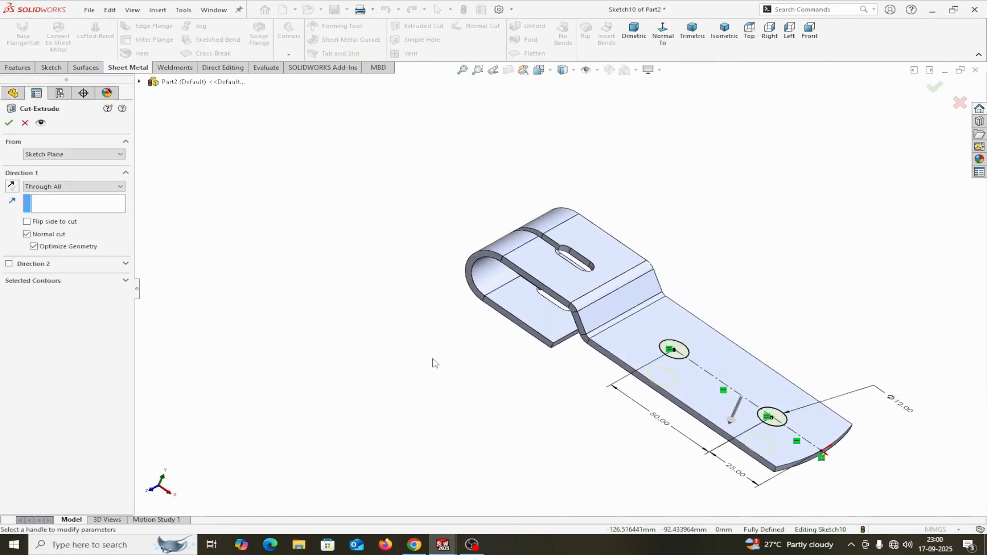
left_click(70, 186)
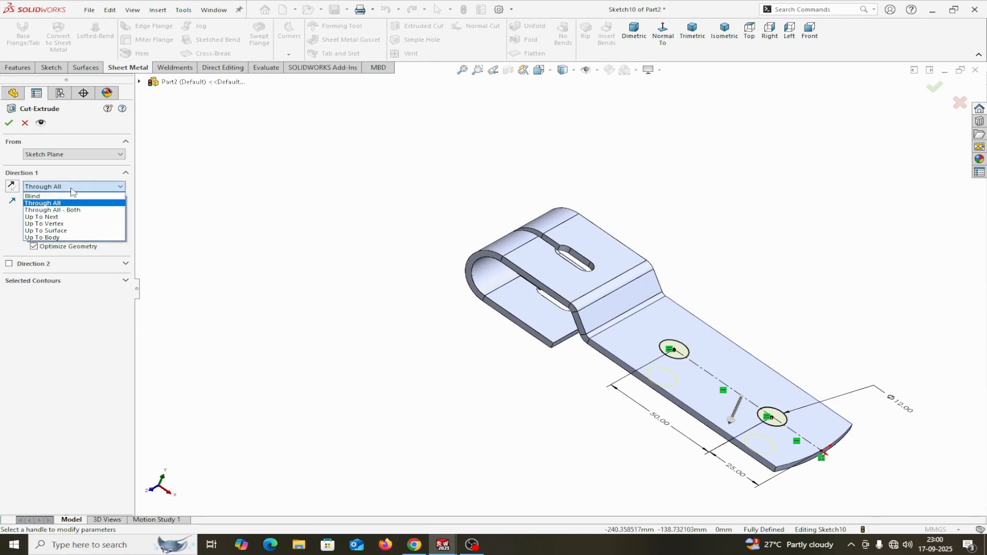
left_click(66, 198)
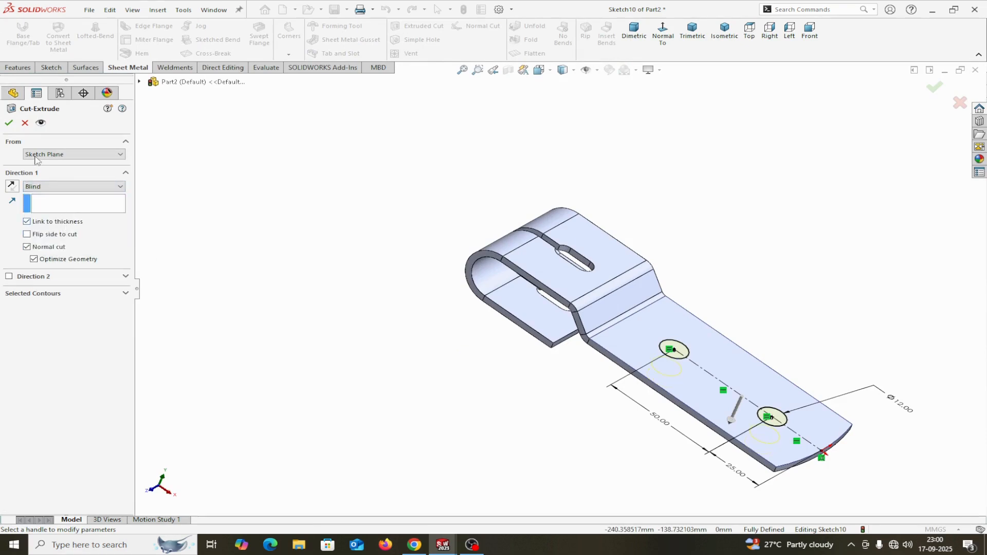
left_click(9, 123)
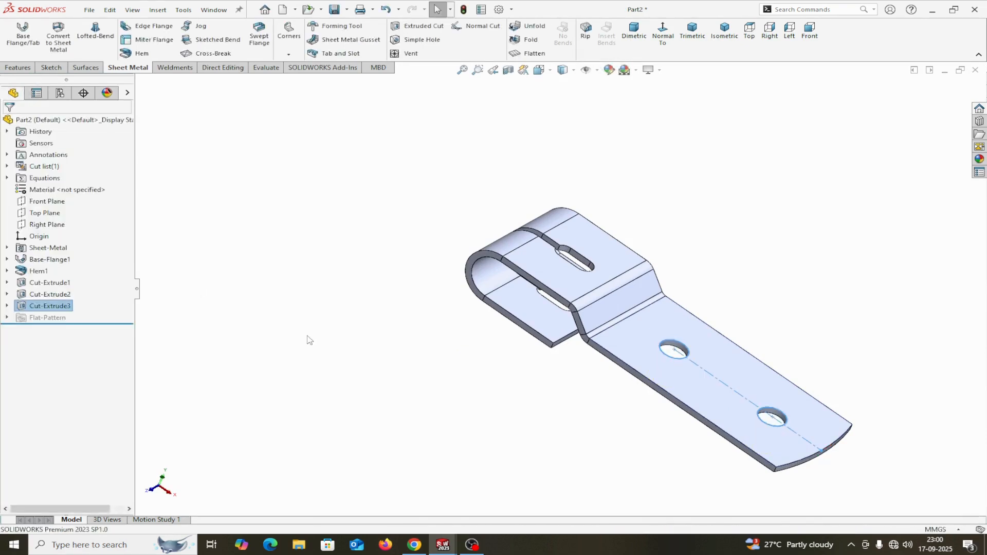
middle_click_drag(309, 340, 314, 304)
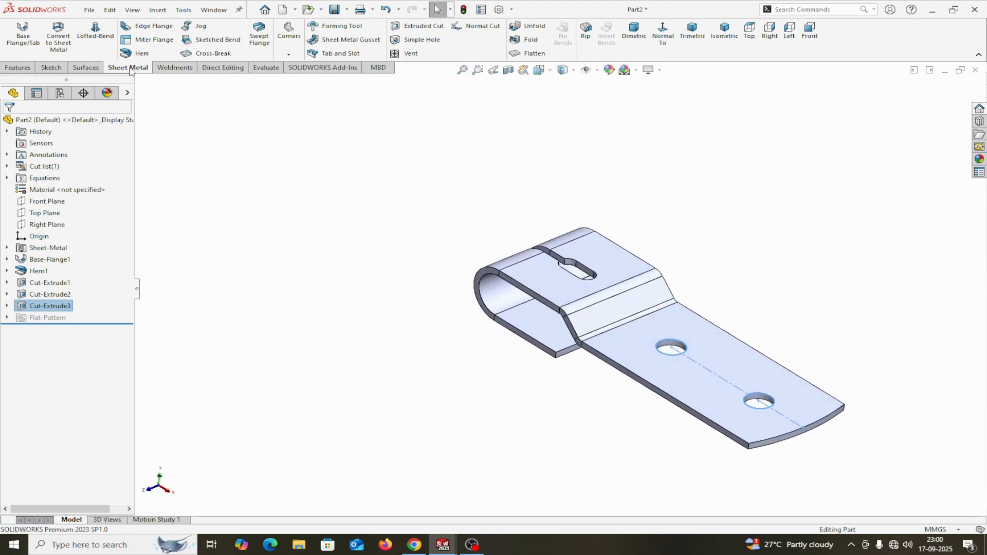
Start a Break-Corner and select the long and lower flange faces.
left_click(288, 54)
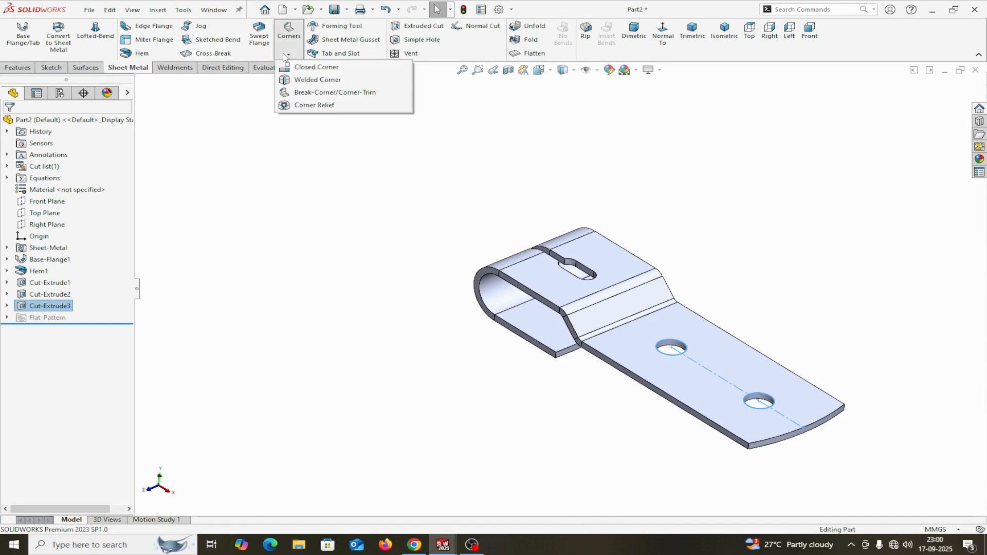
left_click(319, 92)
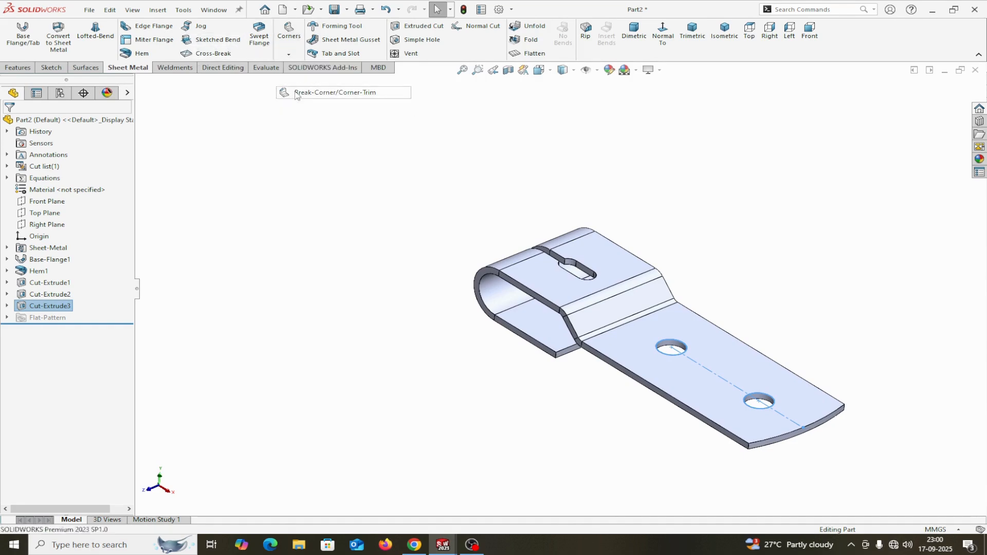
left_click(800, 407)
middle_click_drag(681, 478, 675, 428)
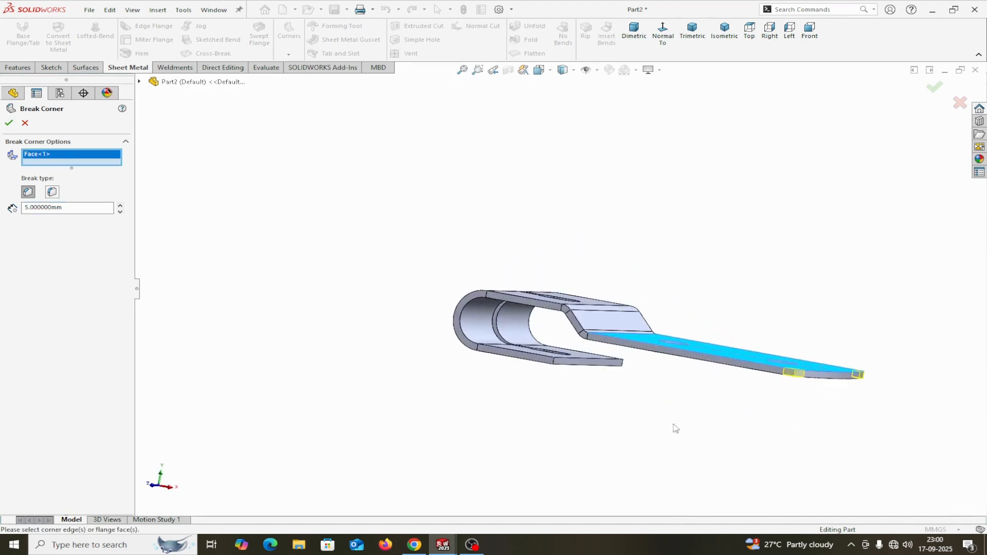
middle_click_drag(573, 394, 577, 423)
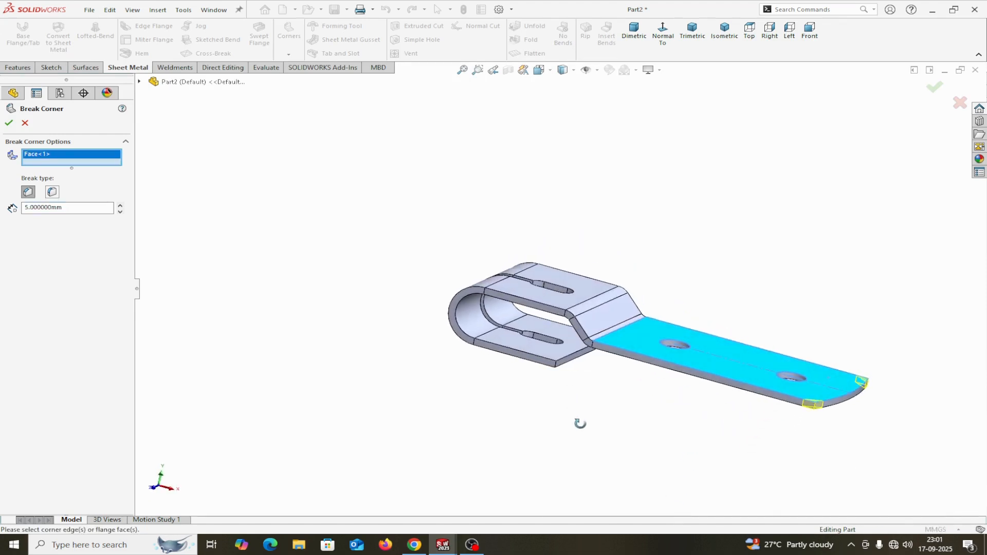
left_click(532, 349)
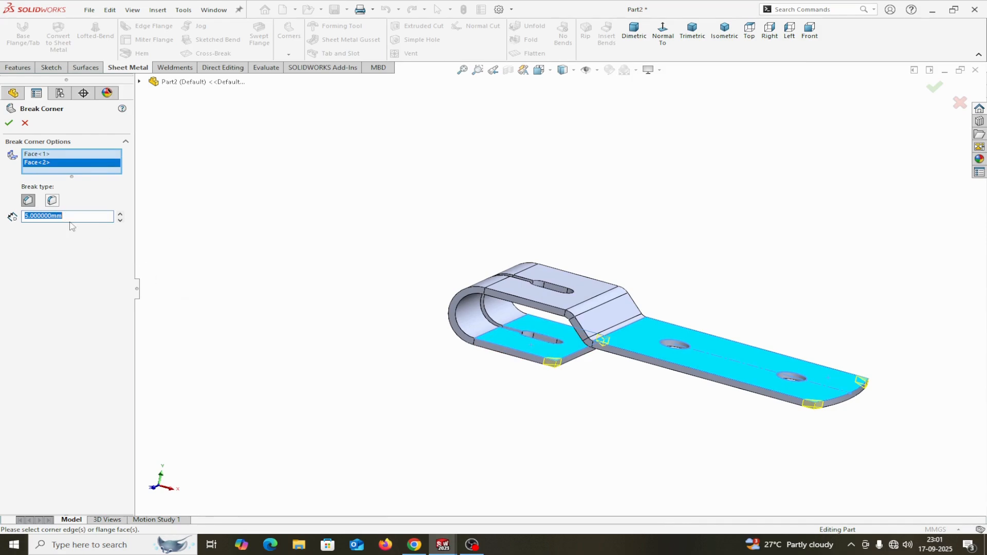
left_click(8, 124)
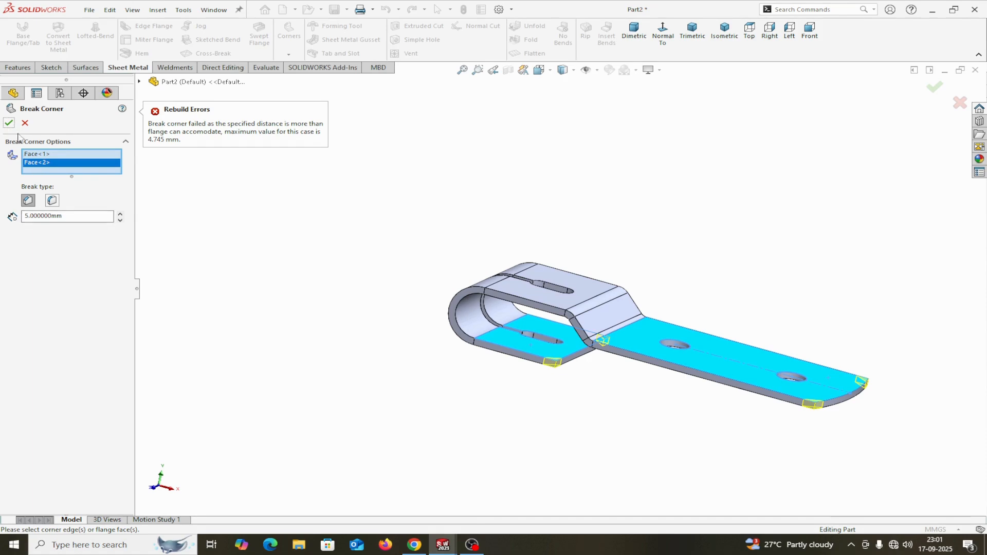
Reselect the lower and long flange faces and apply a 5 mm fillet corner break.
right_click(47, 165)
left_click(64, 168)
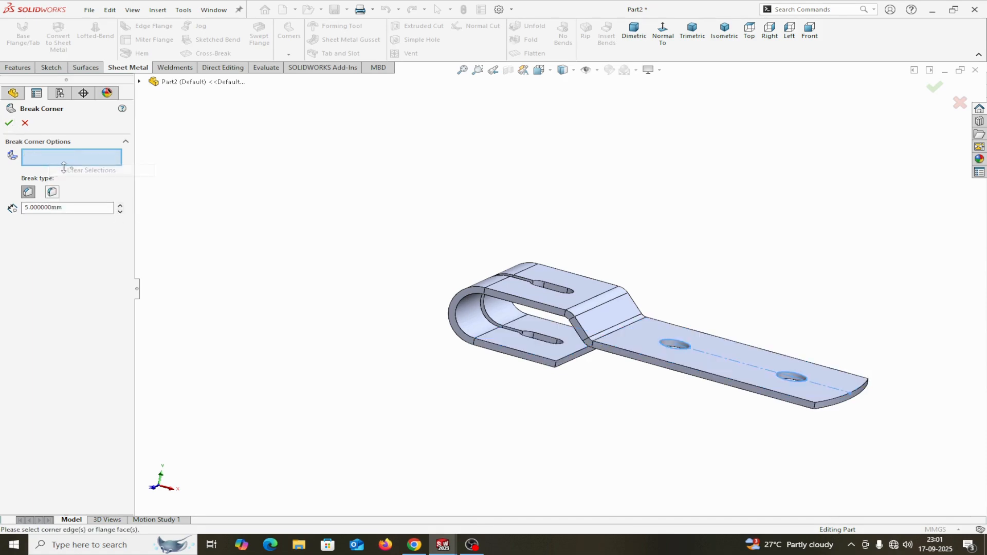
scroll(865, 401, "down", 3)
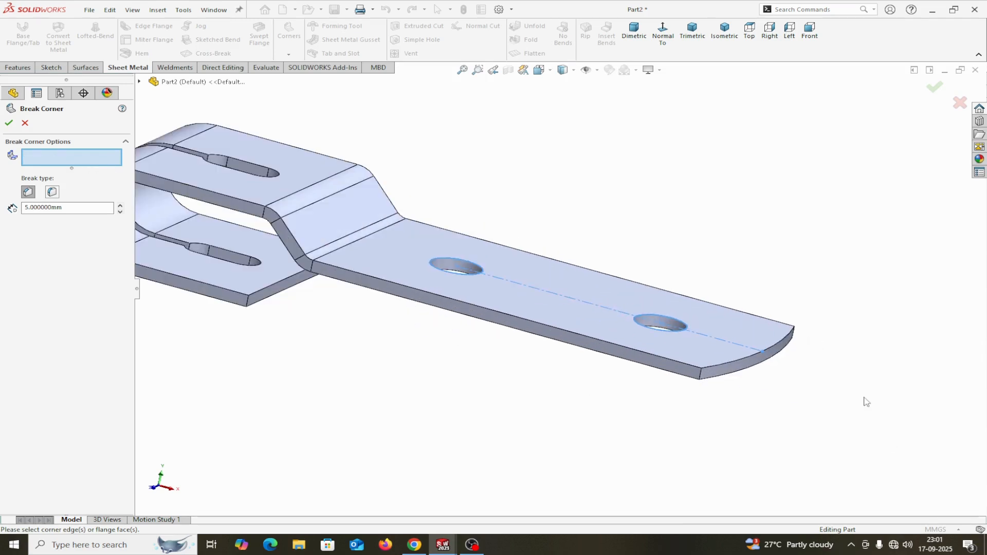
middle_click_drag(682, 399, 692, 431)
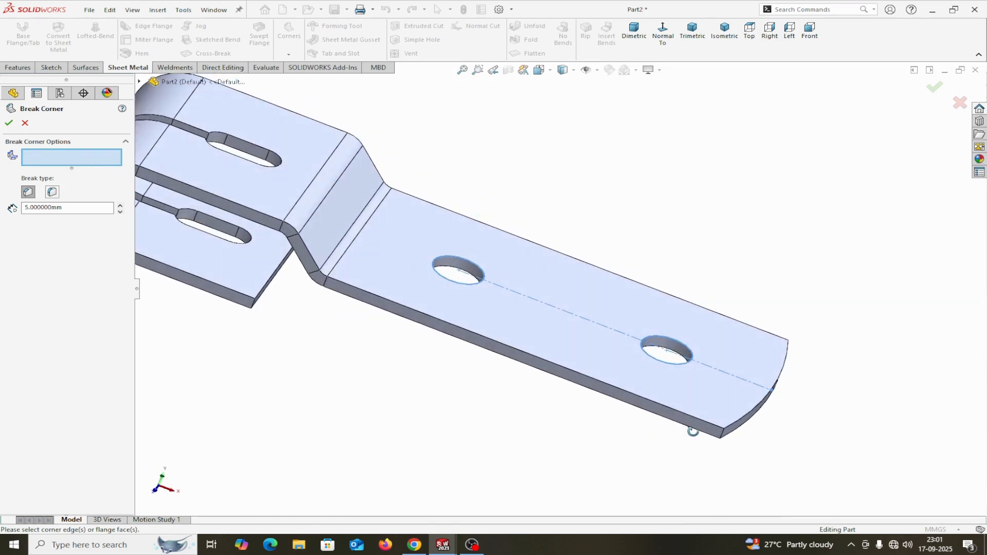
left_click(249, 279)
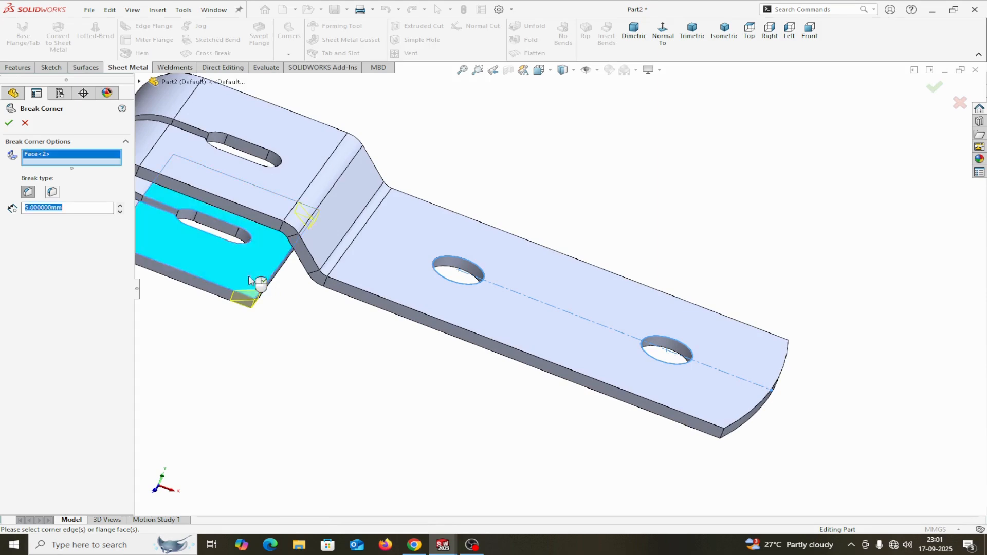
left_click(52, 192)
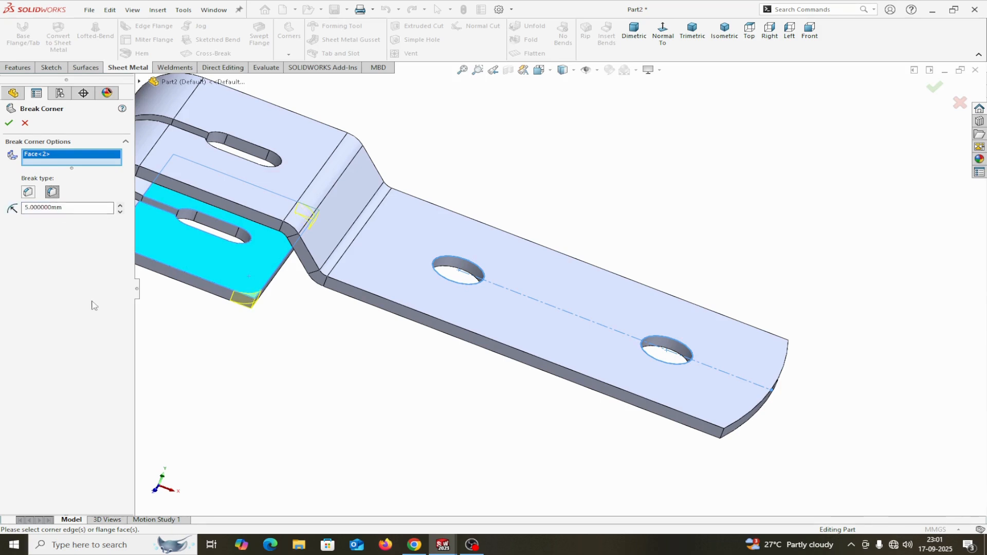
left_click(728, 405)
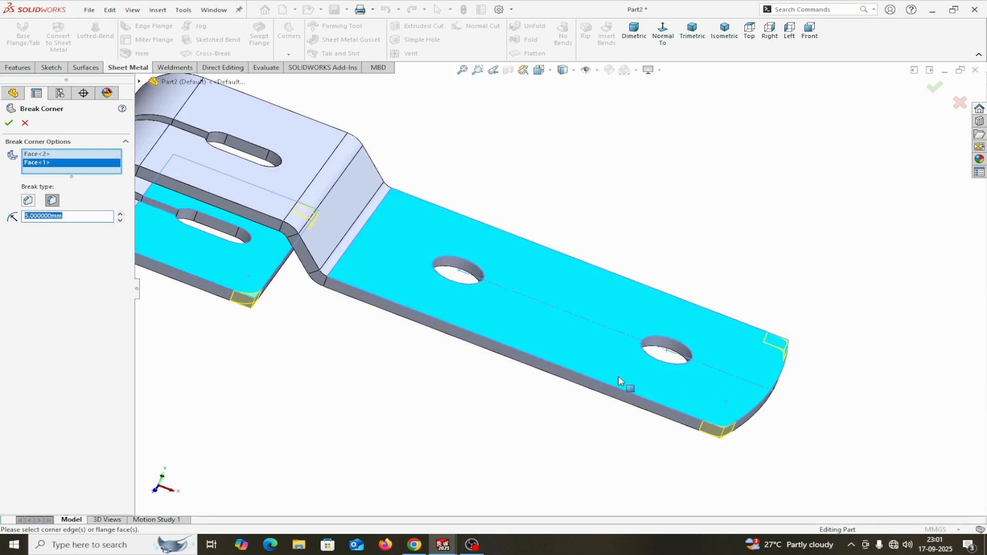
left_click(9, 124)
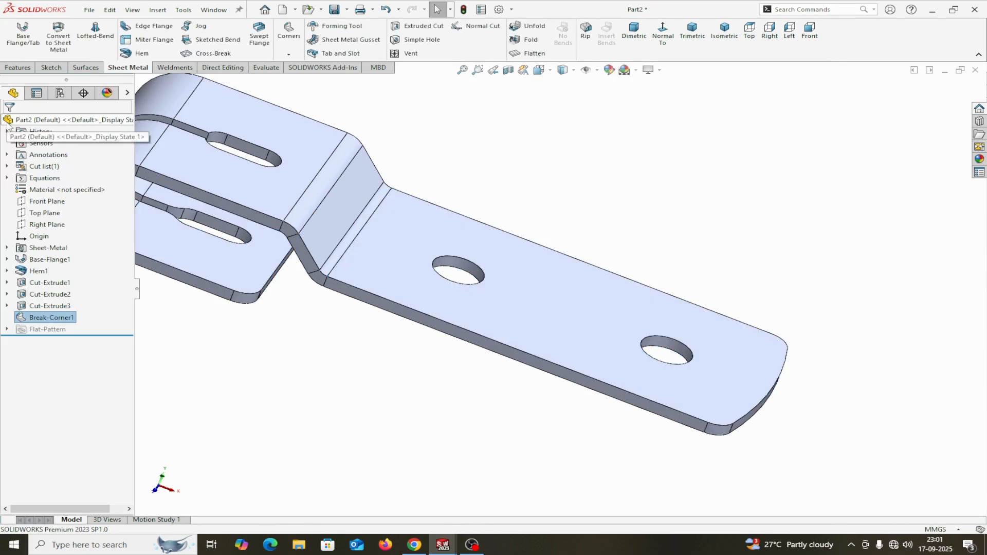
Assign AISI 1020 steel as the part's material and expand the display pane.
middle_click_drag(608, 469, 544, 469)
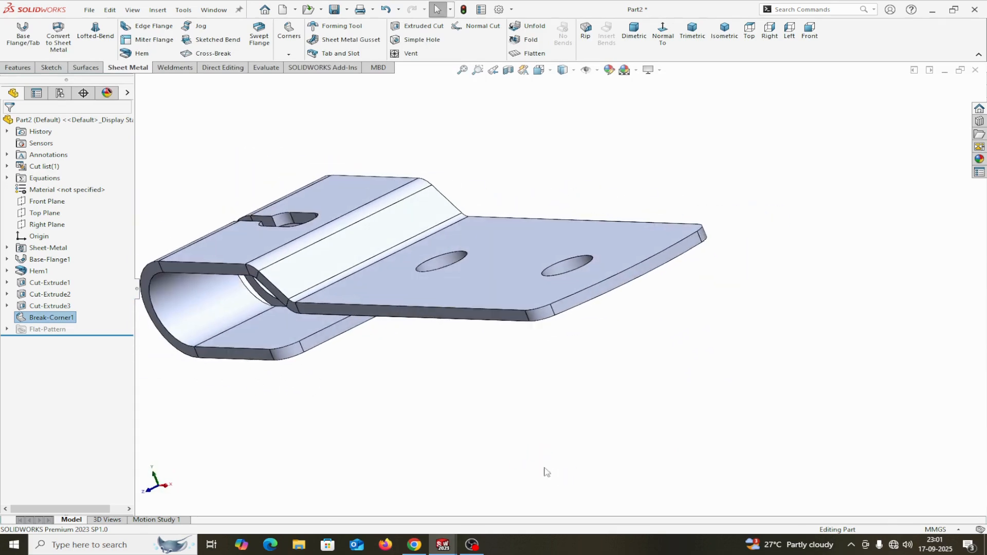
right_click(36, 190)
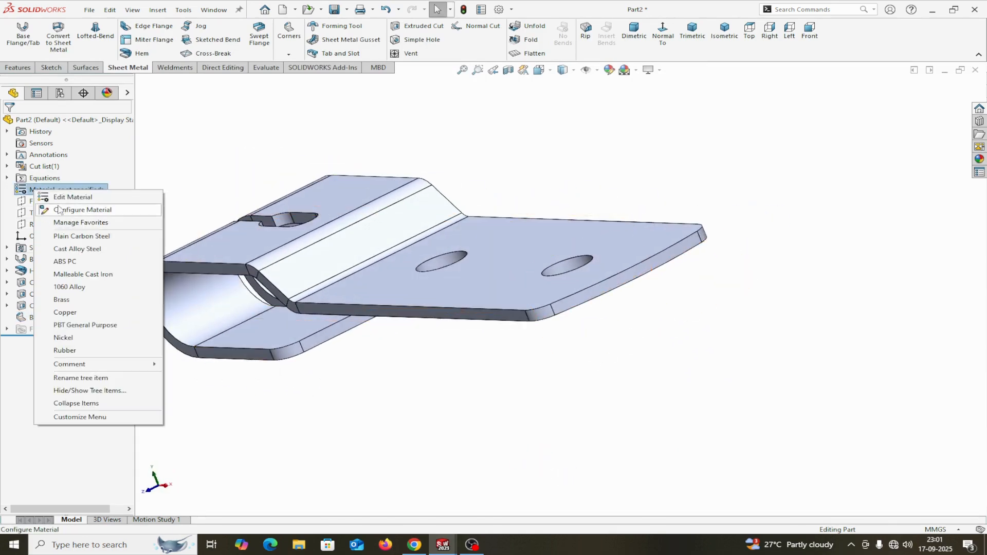
left_click(69, 197)
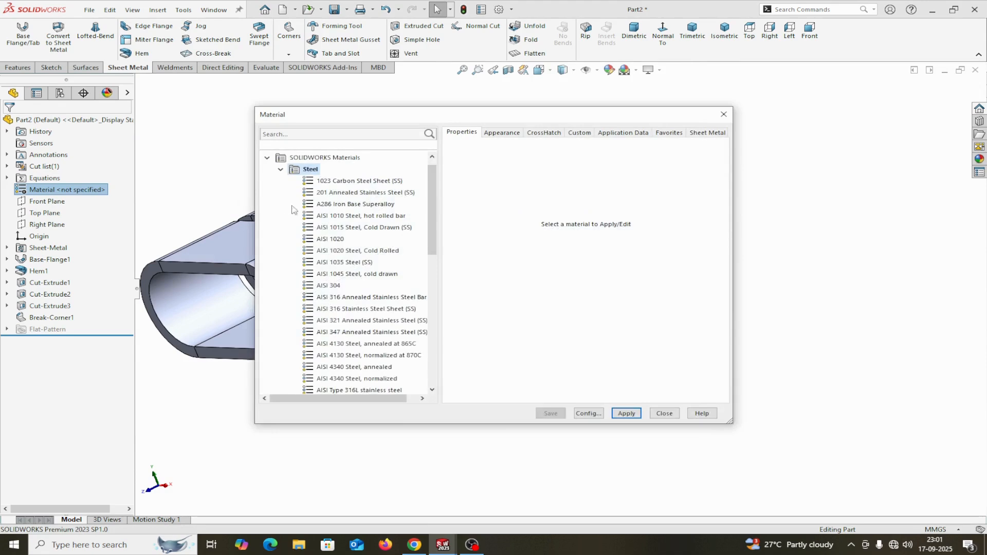
left_click(329, 240)
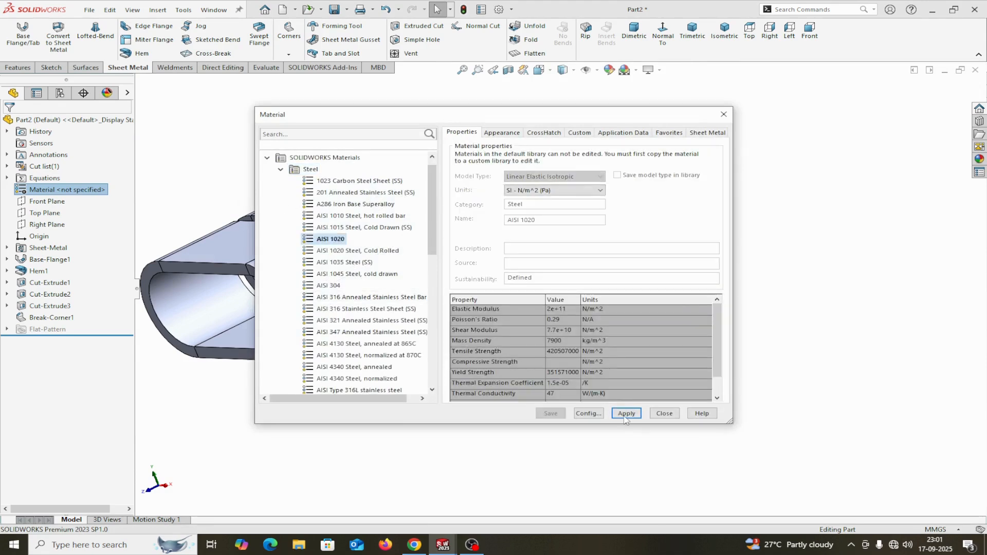
left_click(626, 414)
left_click(663, 414)
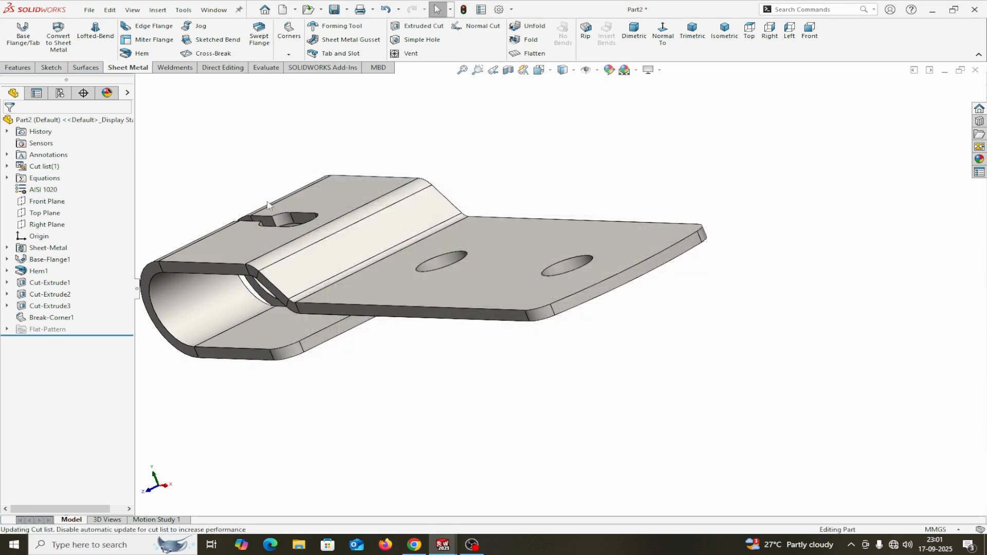
left_click(127, 93)
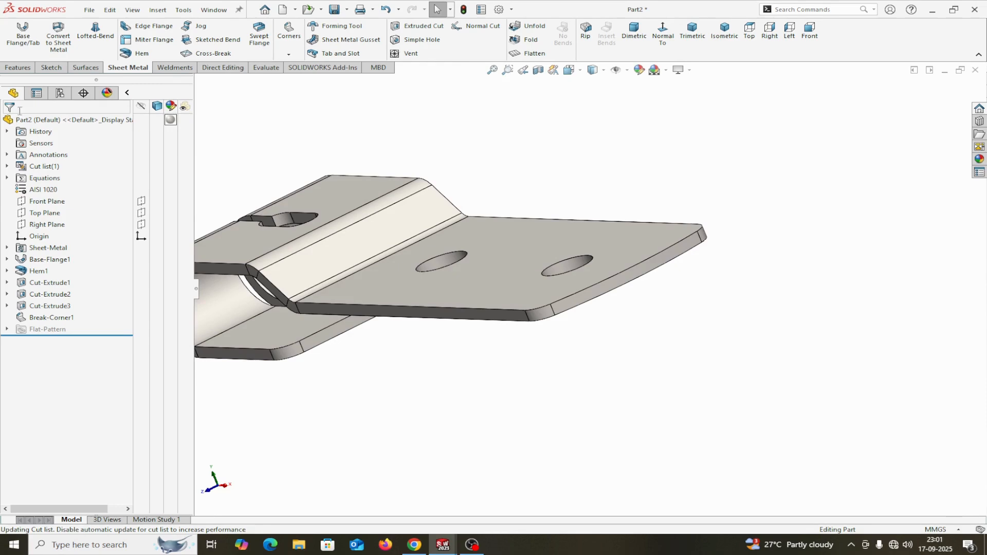
Give the whole part a peach-copper appearance, then view it isometrically and rotate it.
left_click(171, 119)
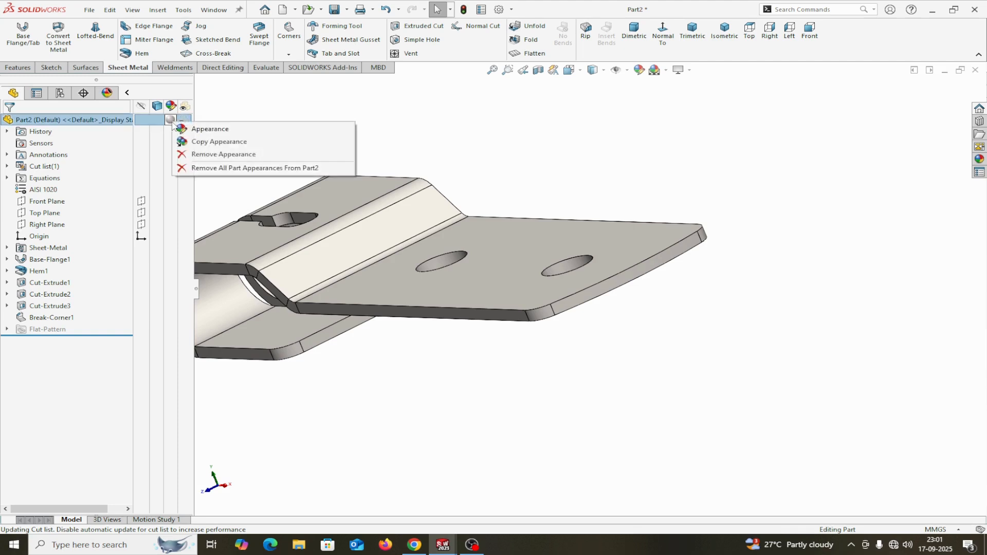
left_click(191, 126)
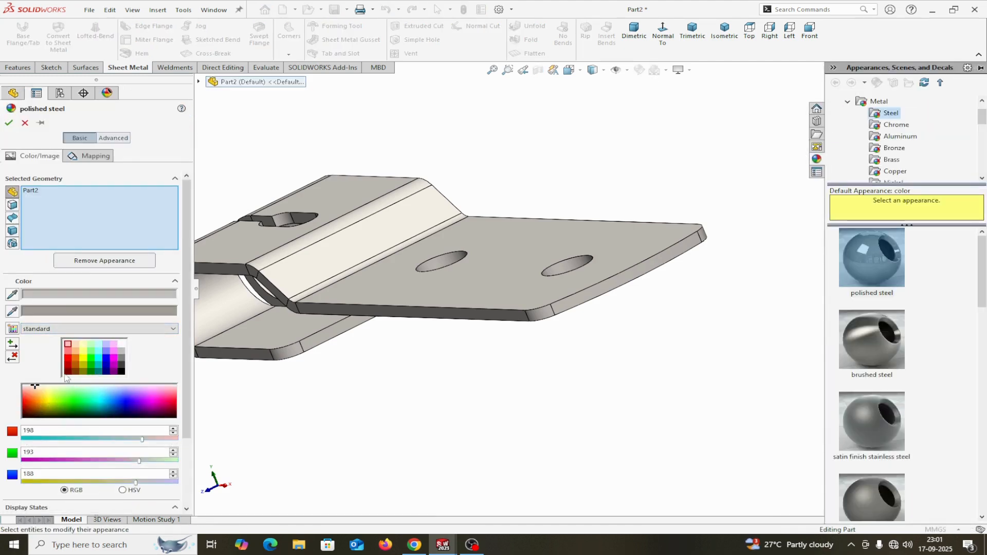
left_click(75, 354)
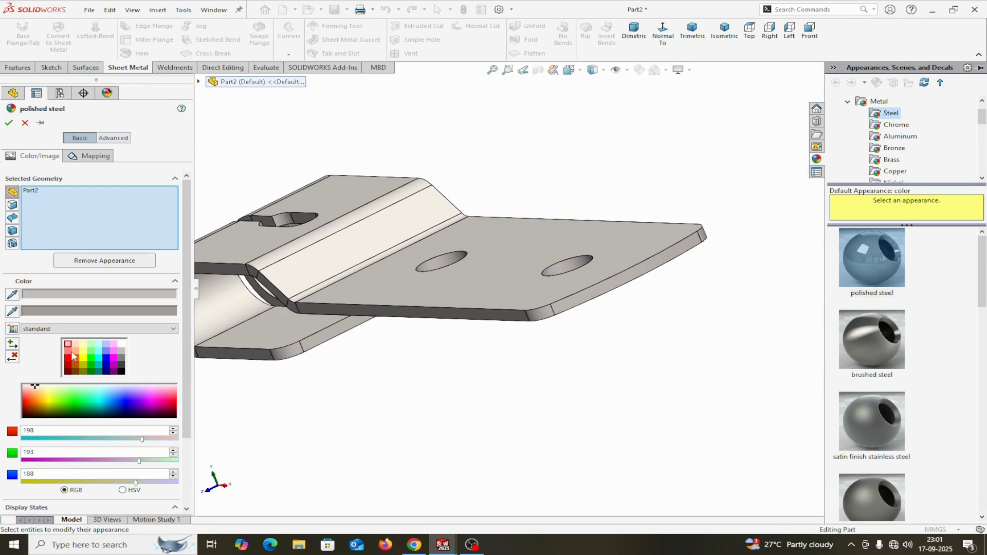
left_click(9, 122)
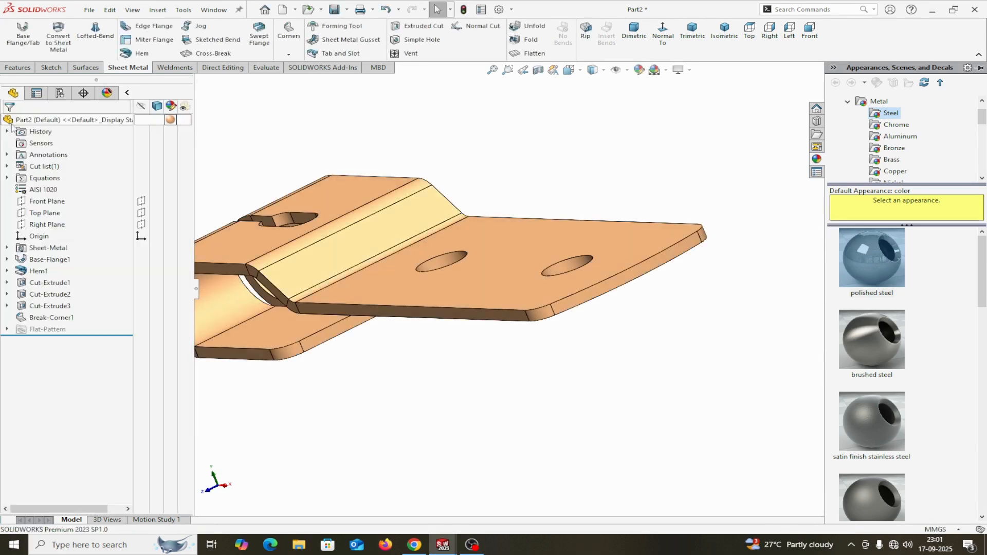
left_click(126, 93)
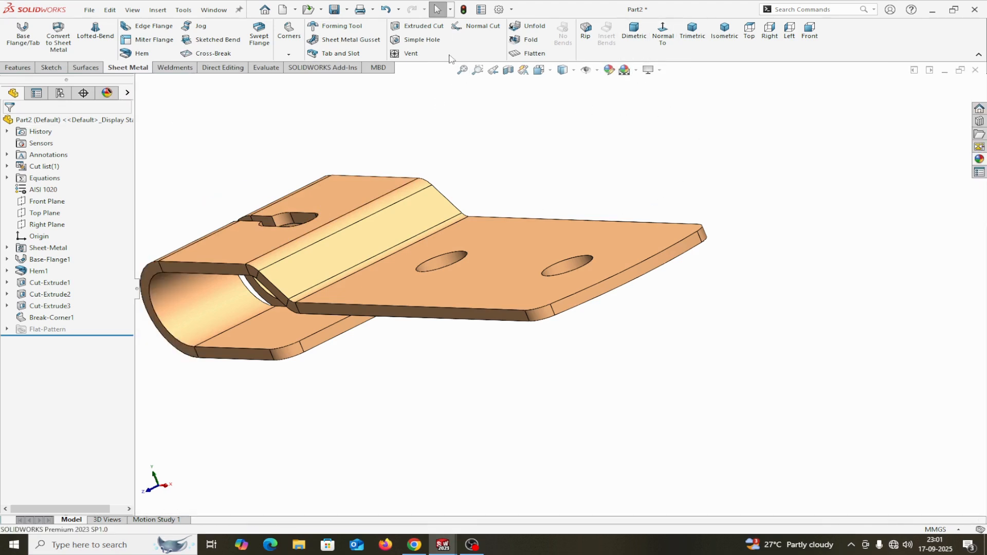
left_click(725, 32)
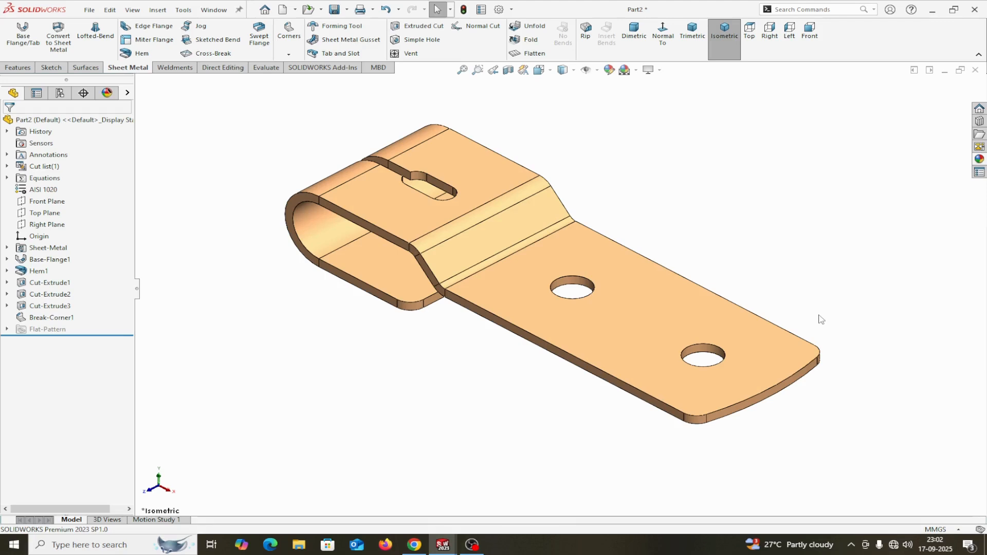
middle_click_drag(818, 323, 861, 266)
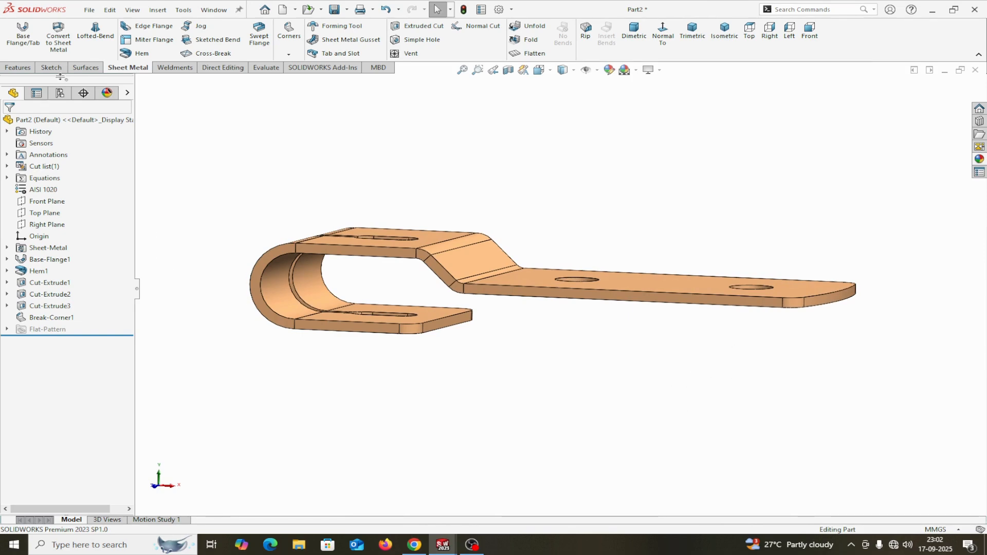
Make a drawing from the part, first saving it as 'sheet metal part123'.
left_click(91, 10)
left_click(116, 97)
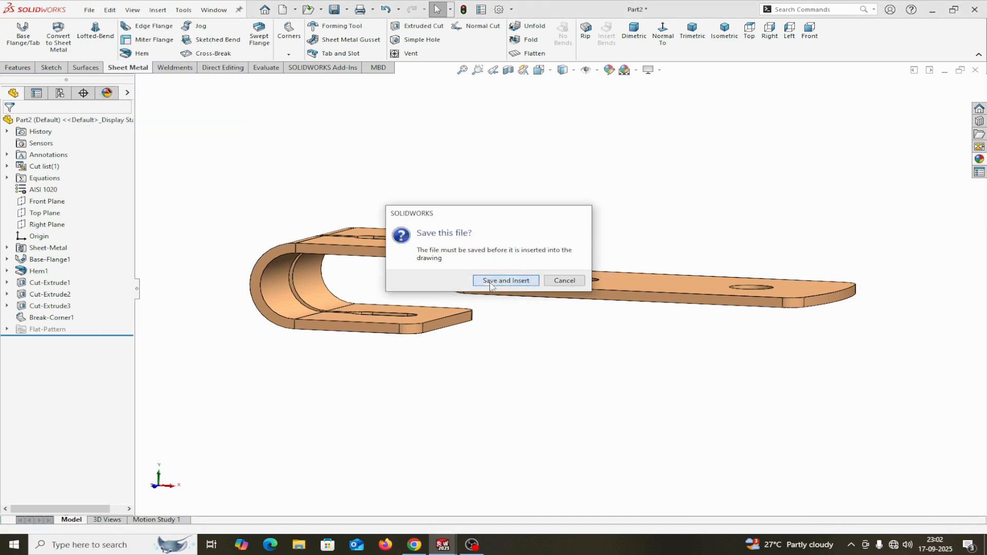
left_click(505, 281)
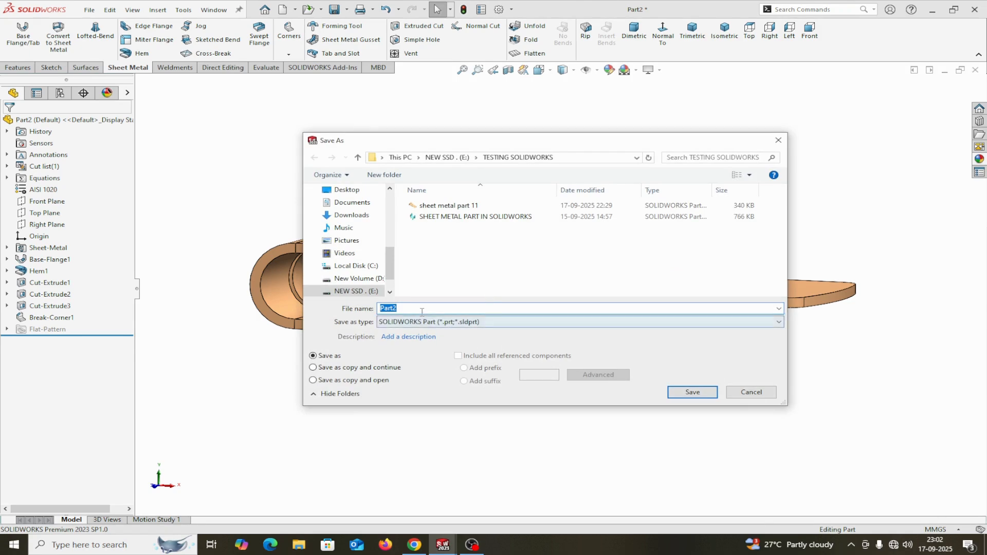
type("sheet metal par")
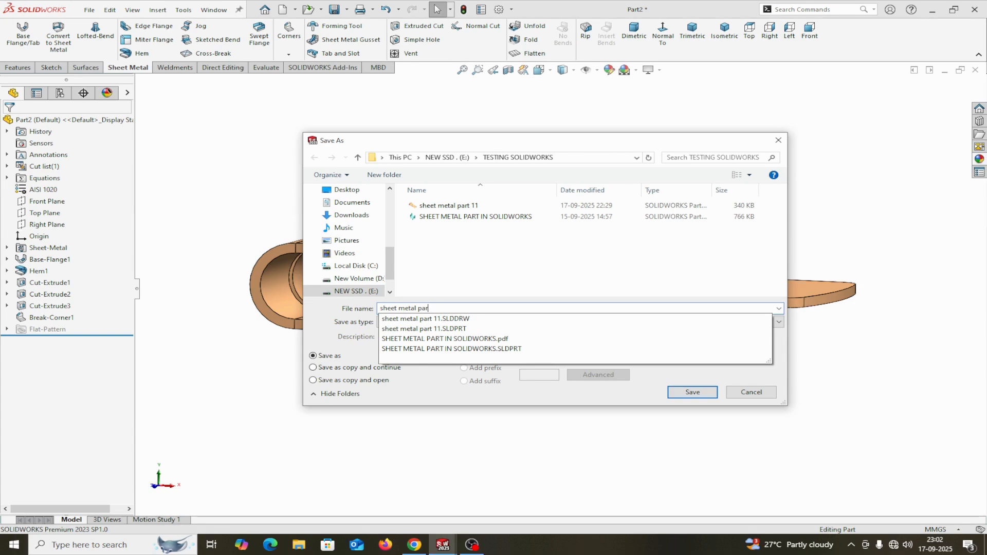
type("t123")
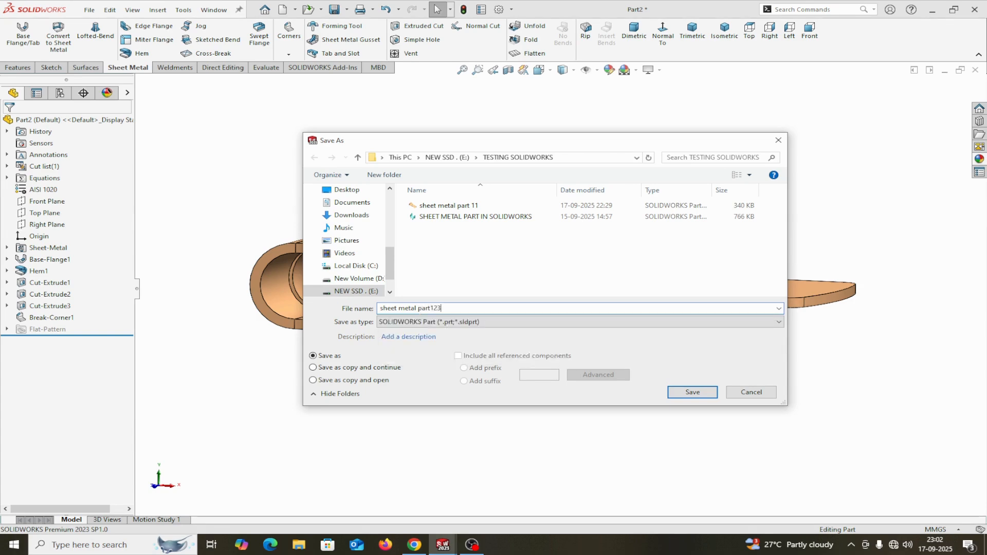
left_click(688, 393)
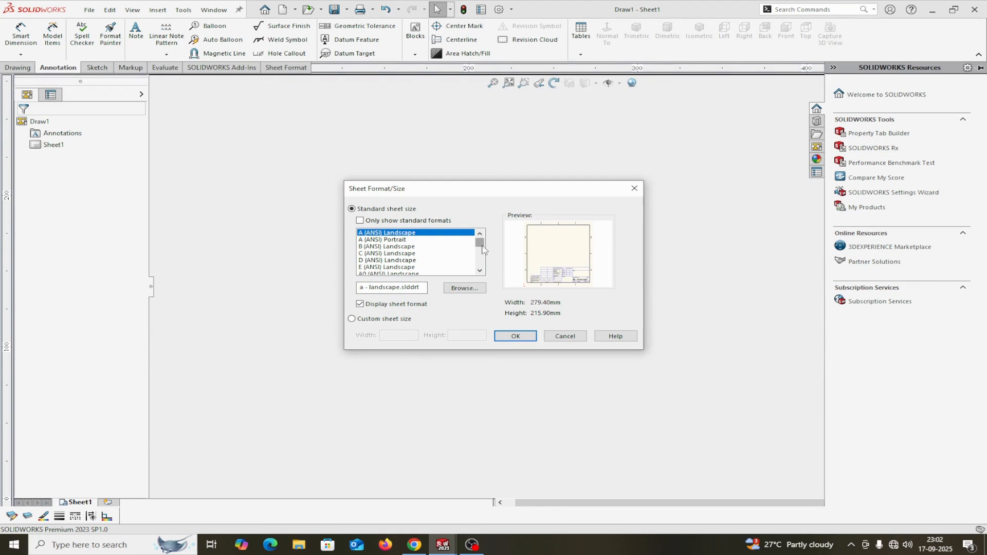
Use the A3 (ISO) sheet format for the new drawing.
left_click_drag(483, 246, 484, 253)
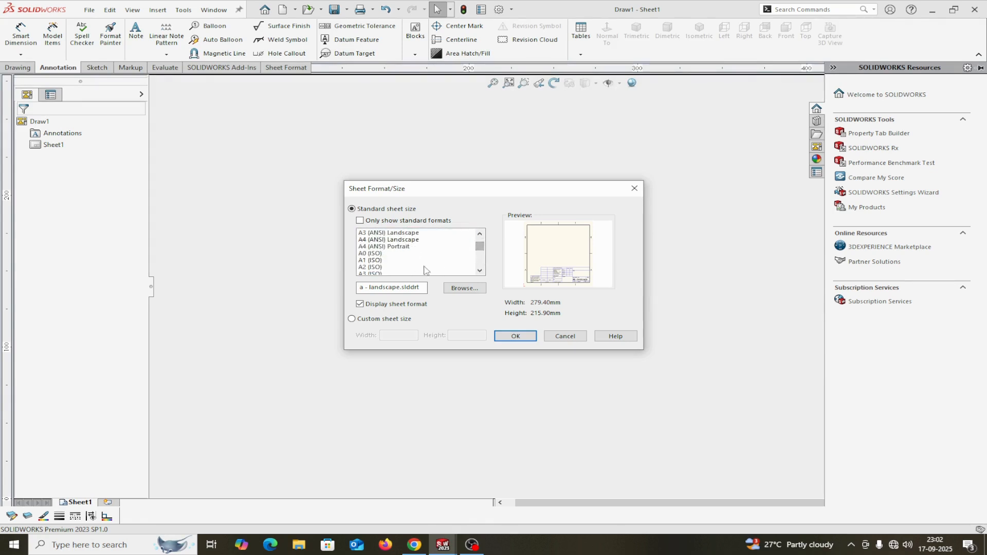
left_click(384, 274)
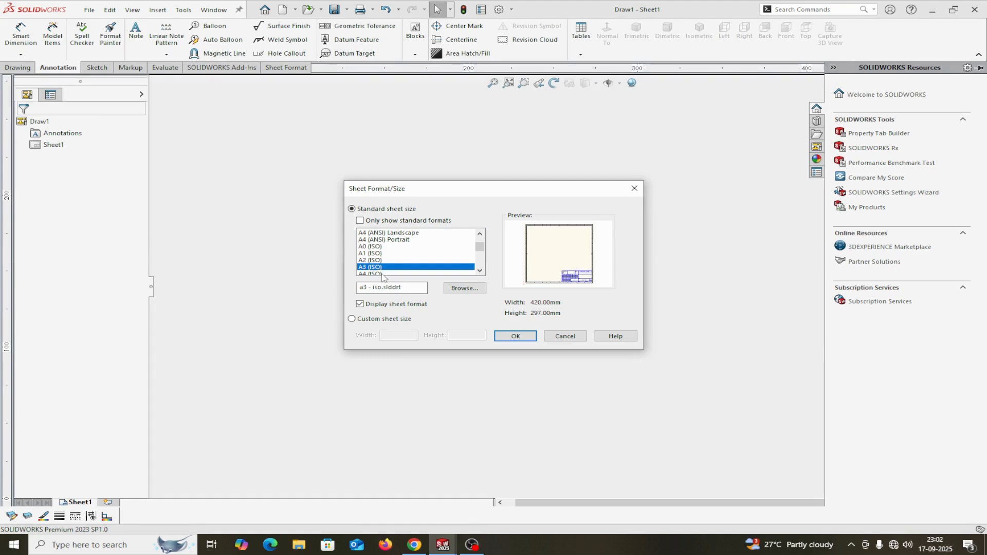
left_click(516, 336)
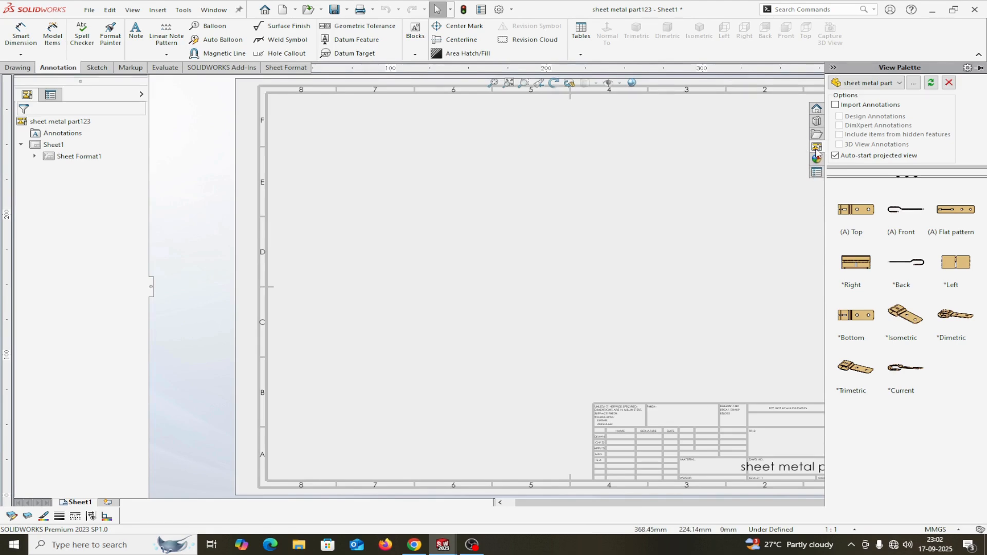
left_click(900, 84)
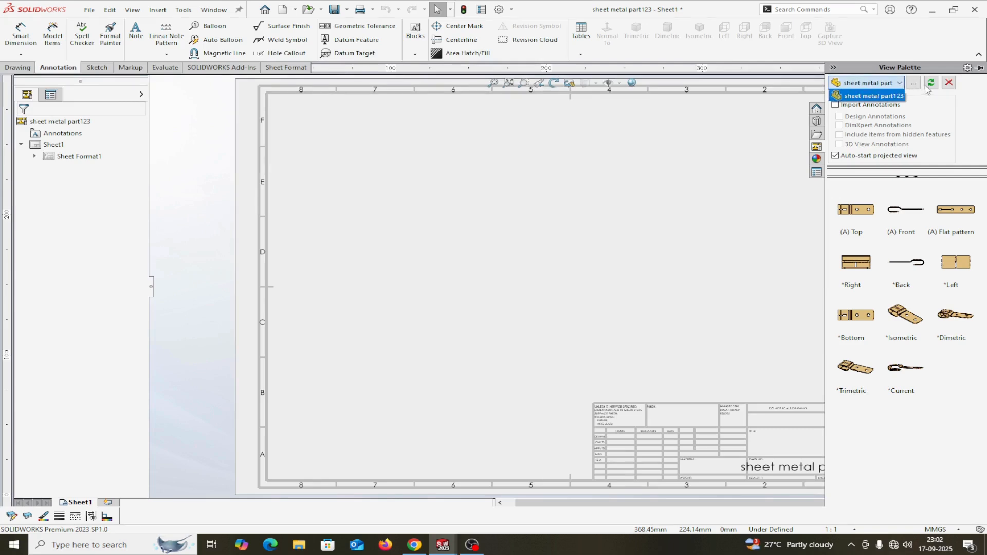
left_click(914, 84)
left_click(914, 84)
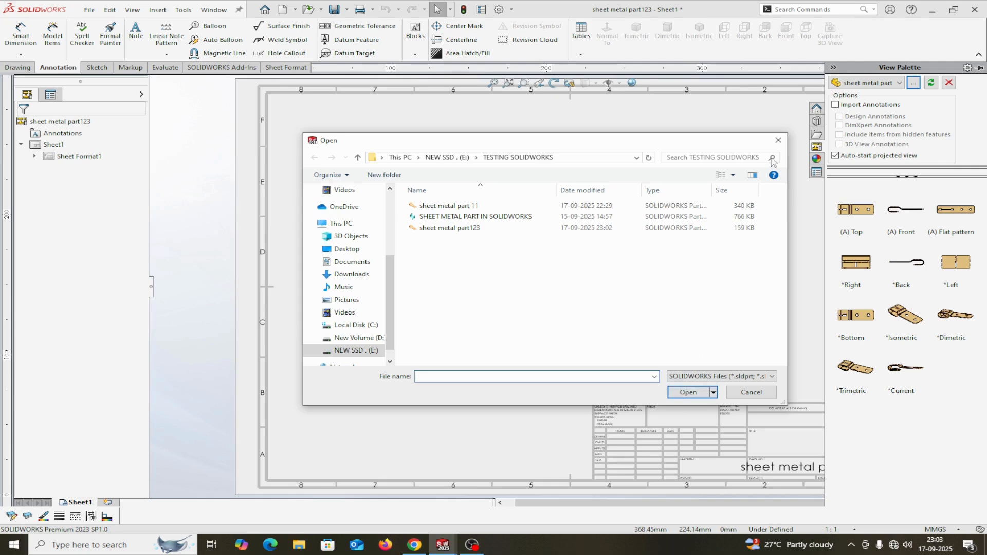
left_click(779, 141)
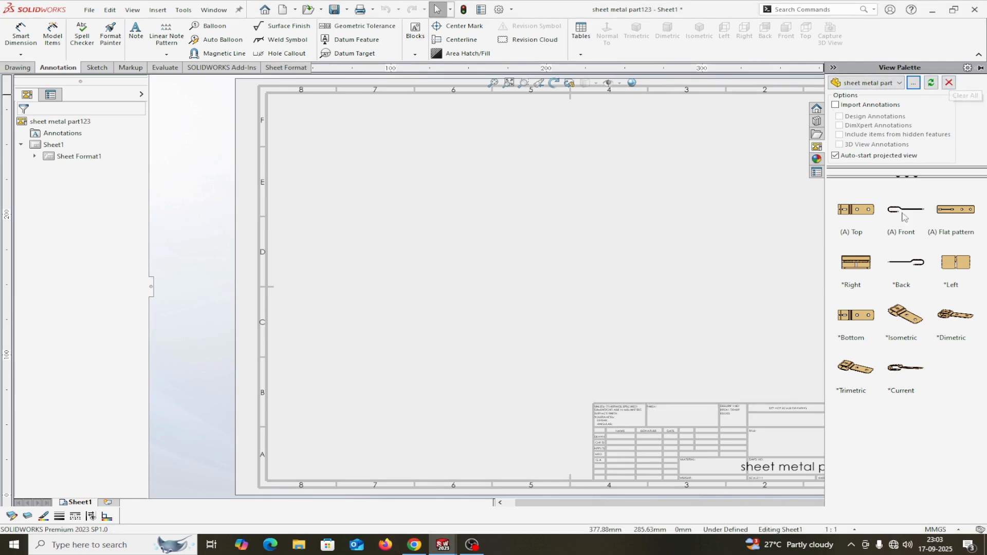
right_click(60, 145)
left_click(93, 240)
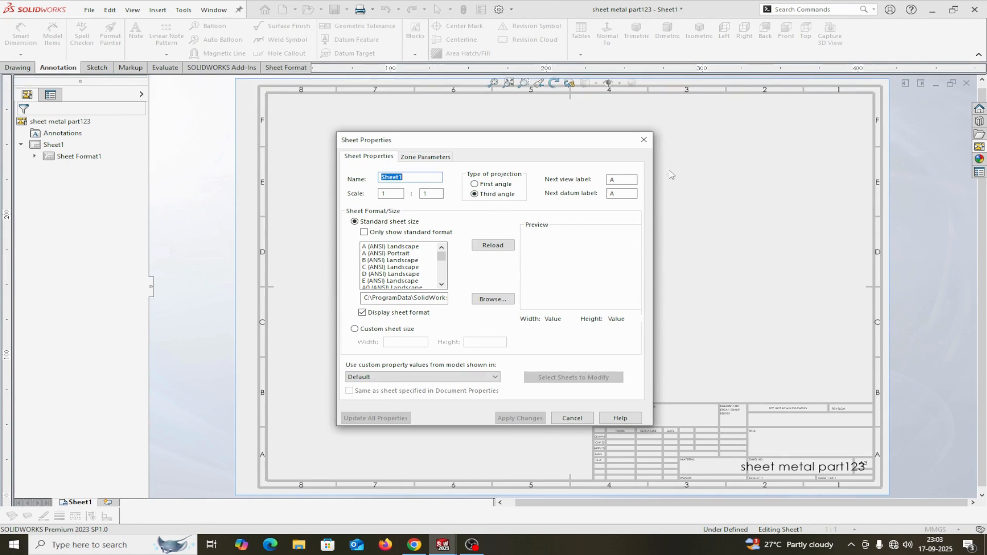
left_click(644, 139)
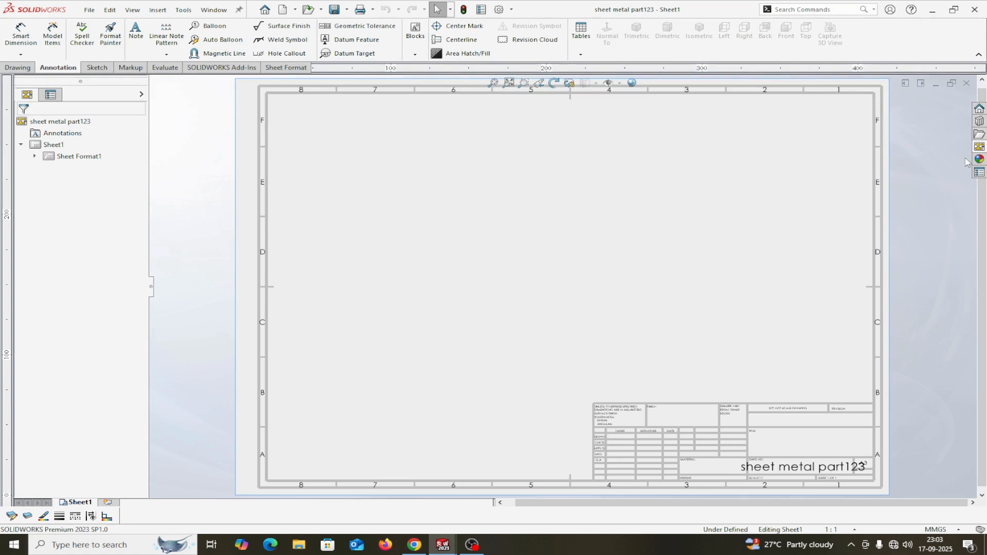
left_click(980, 147)
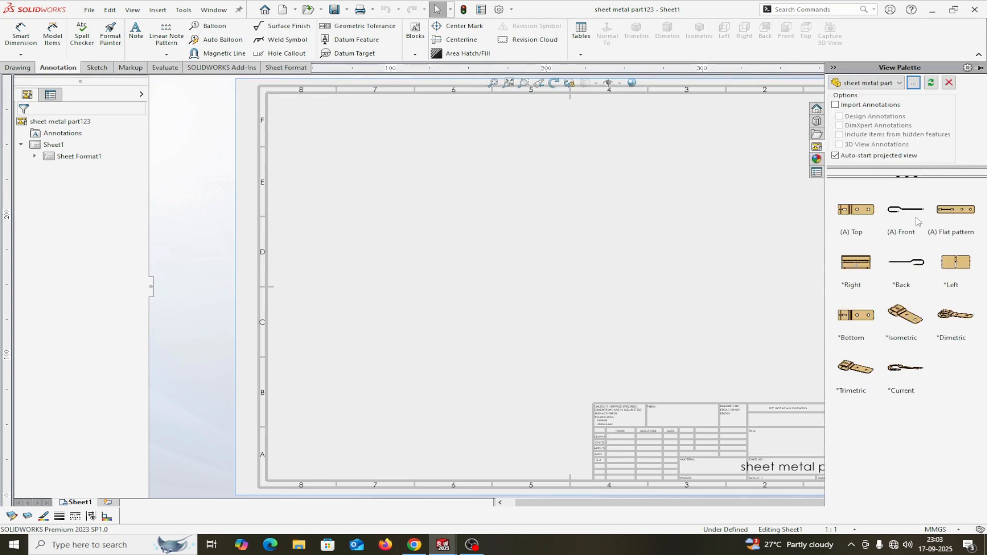
Place the front view at the sheet's lower left and the projected top view above it.
left_click_drag(914, 215, 419, 338)
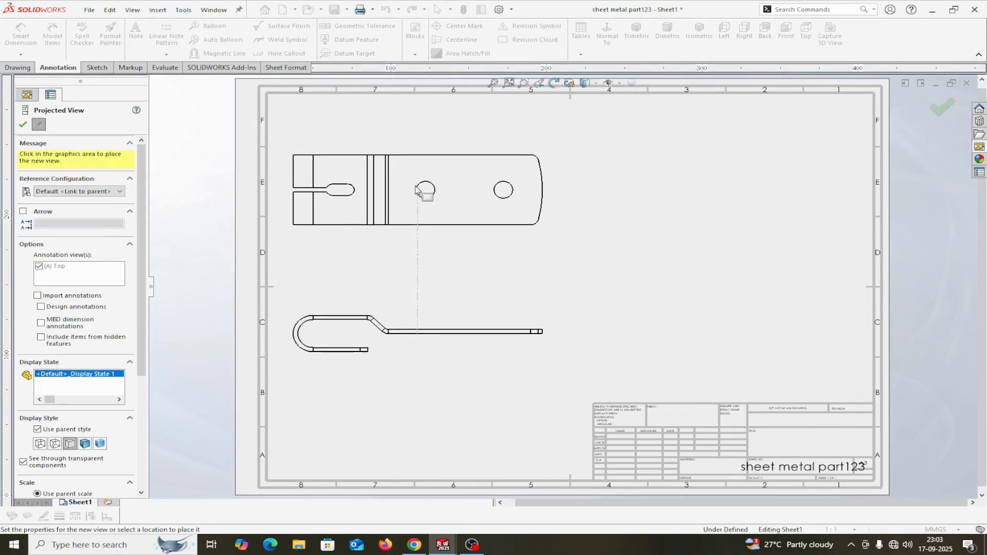
left_click(417, 186)
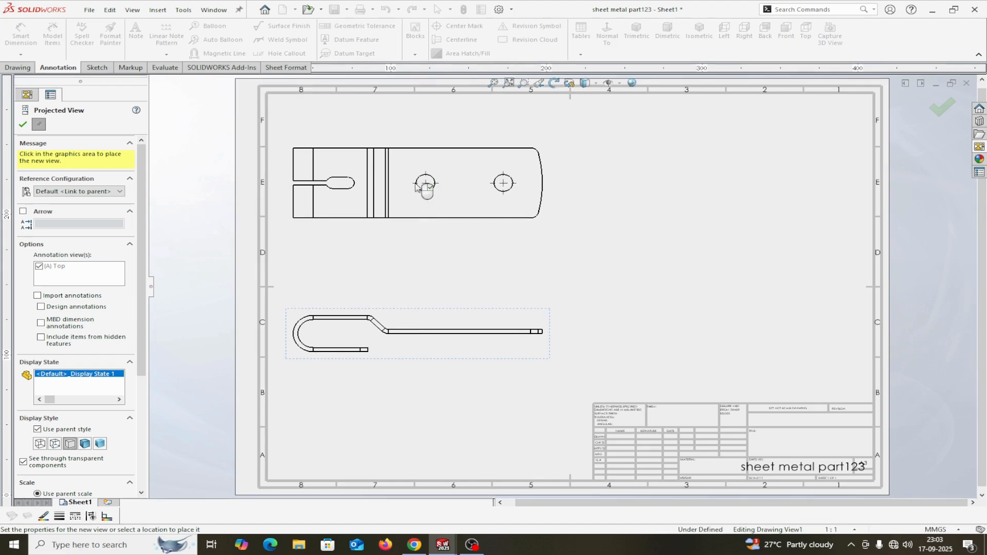
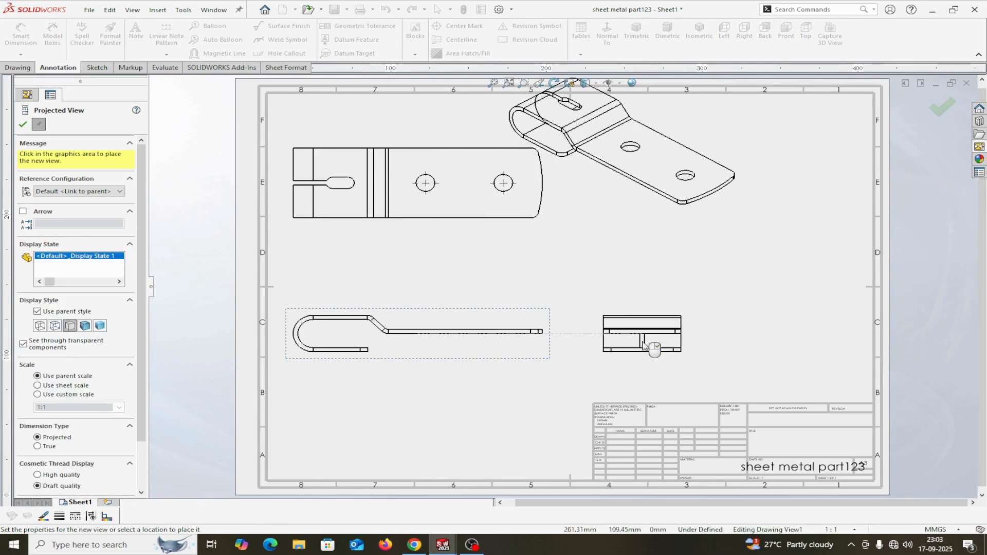
Cancel the additional projected view so the sheet keeps its four existing views.
left_click(23, 125)
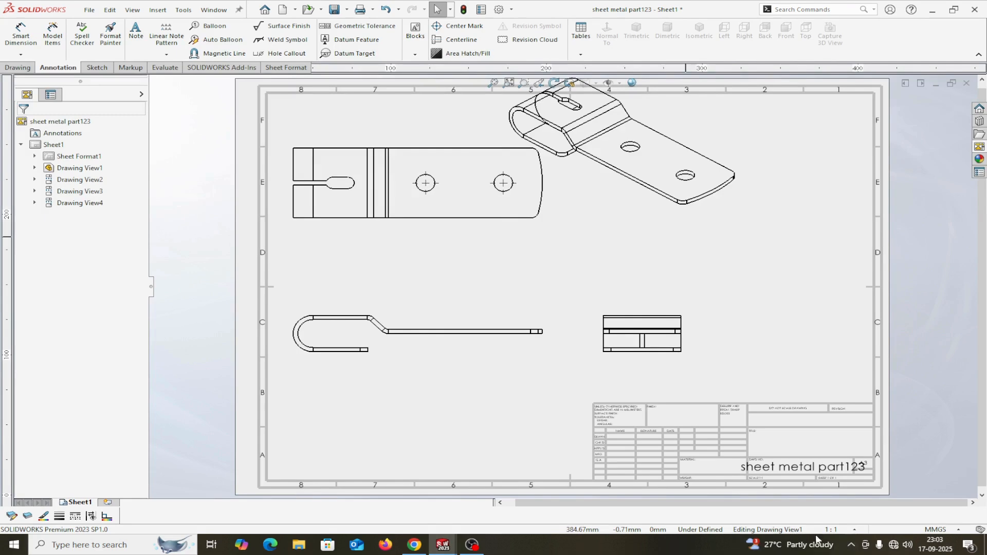
Change the sheet scale to a user-defined 1:1.5.
left_click(855, 529)
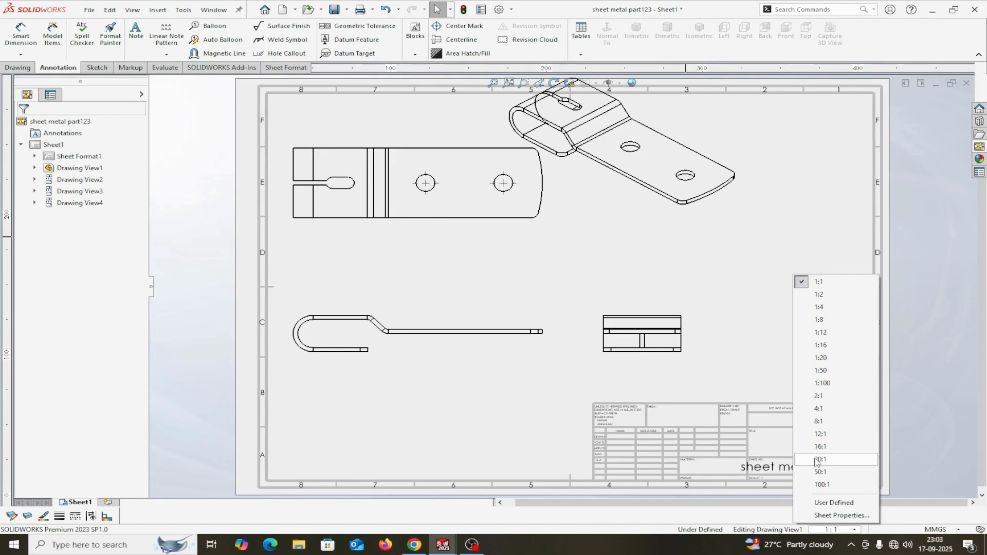
left_click(828, 503)
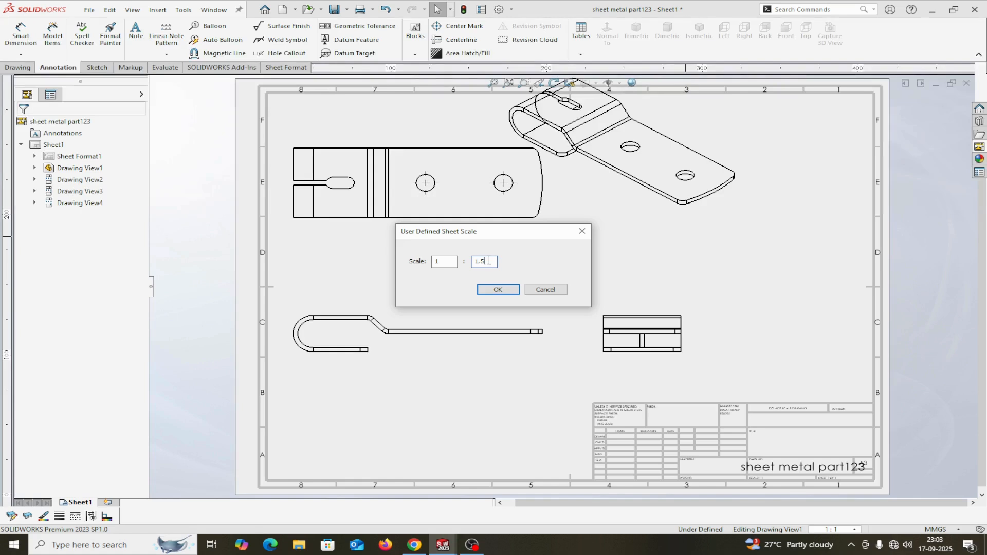
left_click(500, 289)
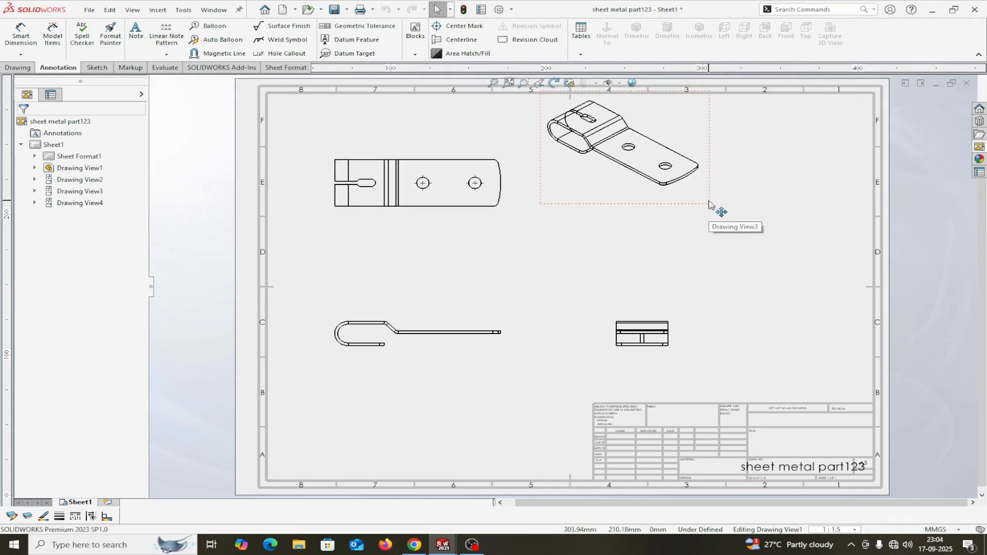
Move the isometric view to the upper-right corner and shift the front, top and side views left.
left_click_drag(710, 204, 822, 248)
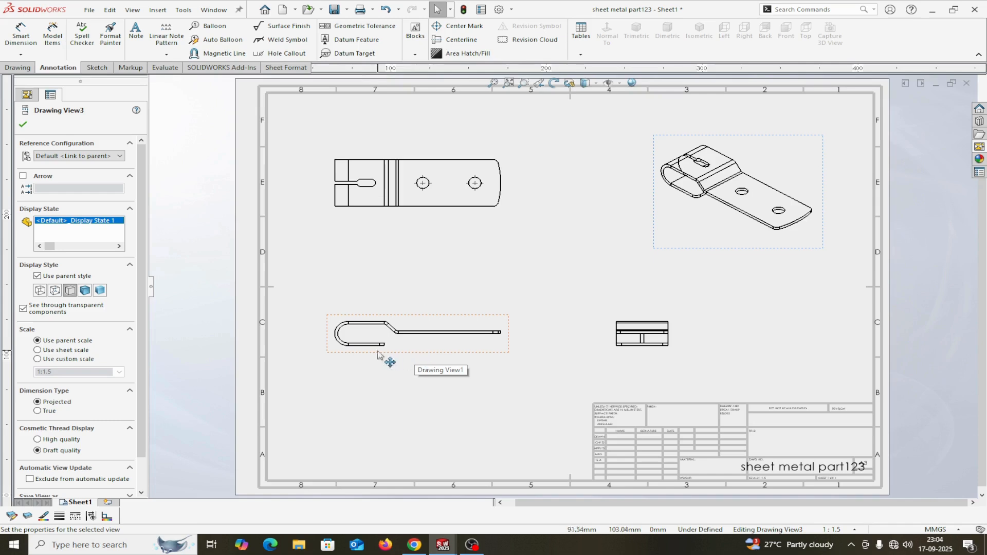
mouse_move(329, 347)
left_mouse_down()
mouse_move(302, 353)
mouse_move(335, 355)
mouse_move(299, 346)
mouse_move(306, 372)
mouse_move(308, 308)
mouse_move(296, 350)
left_mouse_up()
left_click_drag(623, 359, 556, 353)
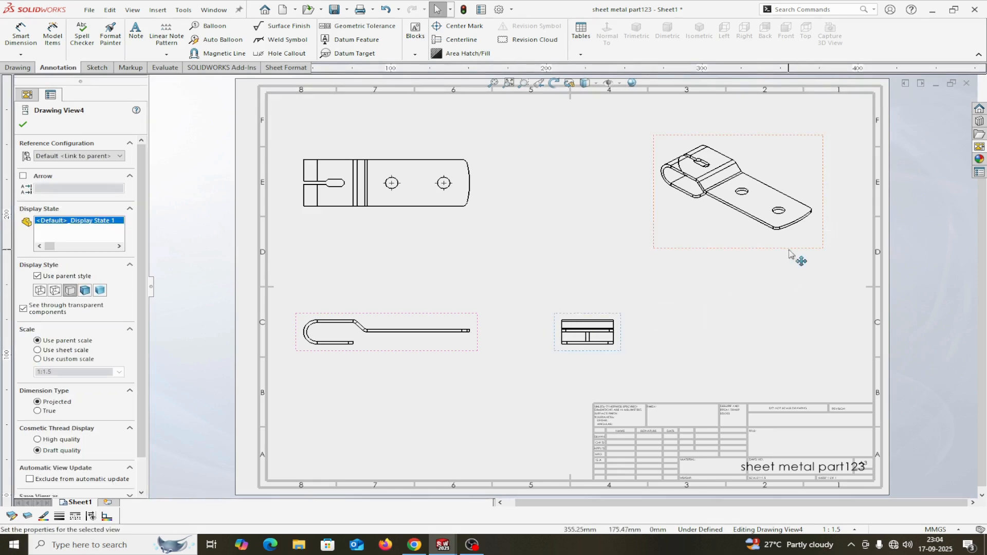
left_click_drag(820, 253, 862, 214)
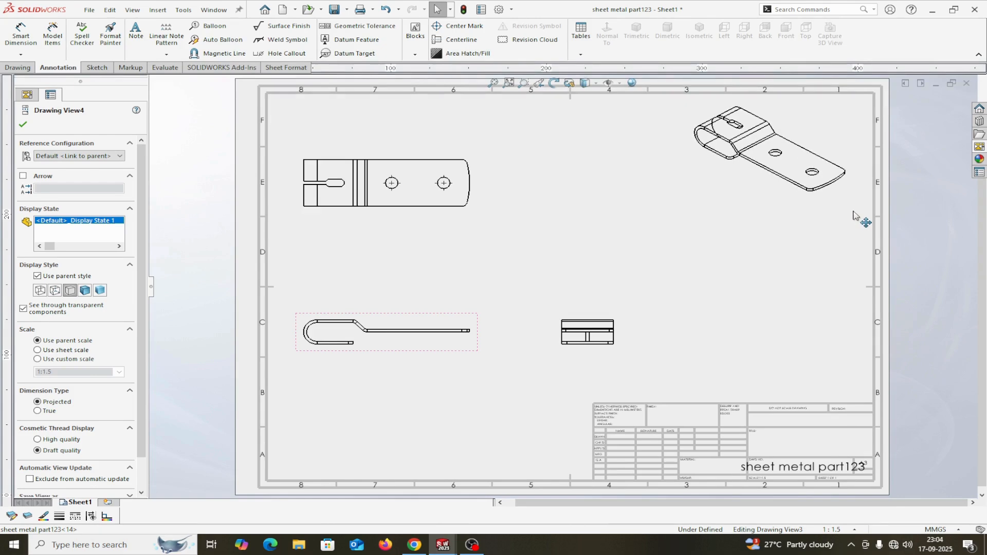
Display the isometric view as Shaded With Edges at high quality.
left_click(768, 197)
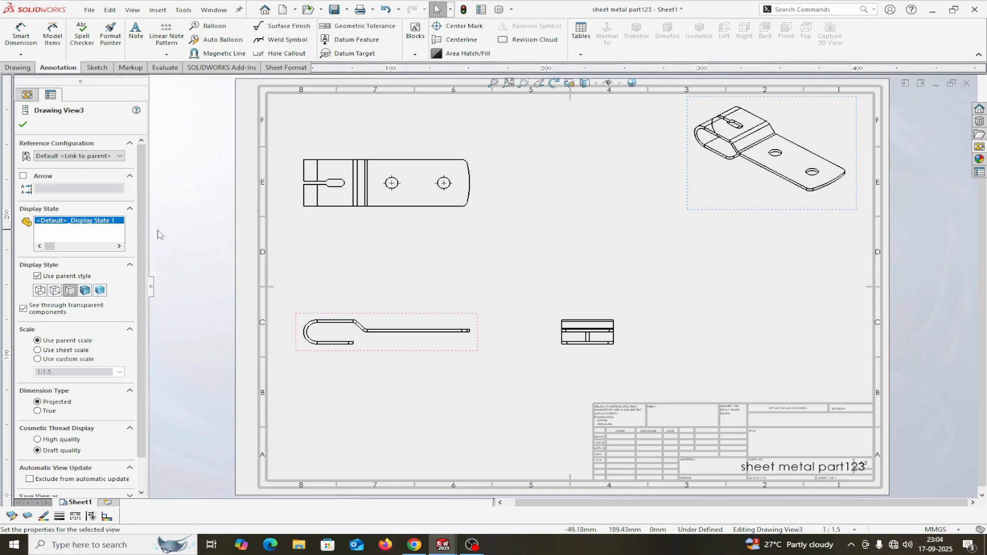
left_click(85, 291)
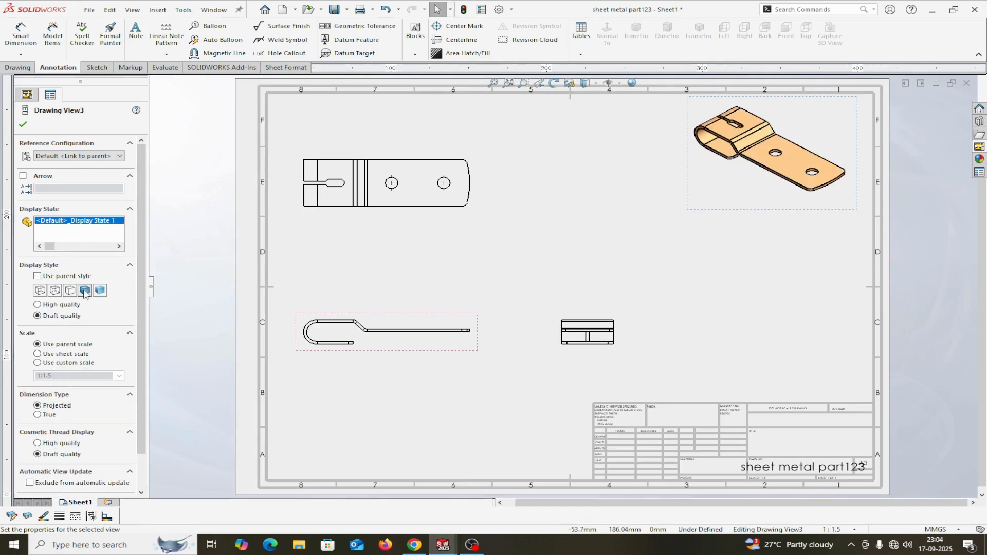
left_click(37, 304)
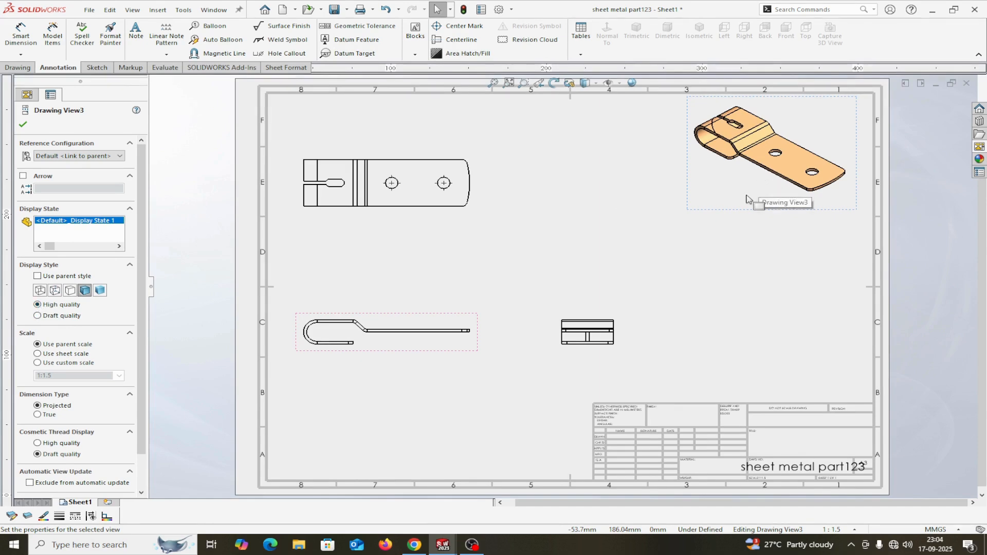
left_click(28, 126)
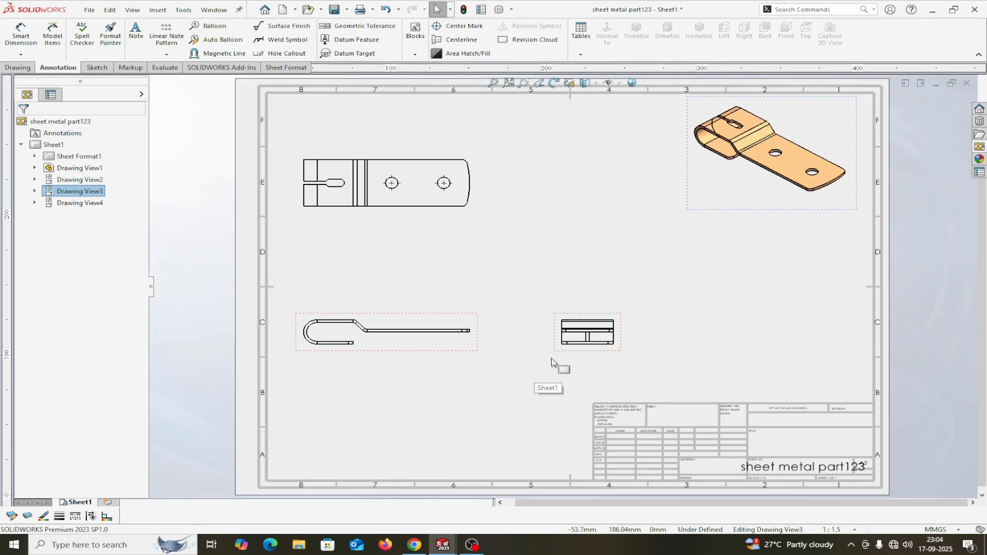
Align the side view further left and remove tangent edges from the top view.
left_click_drag(562, 359, 534, 354)
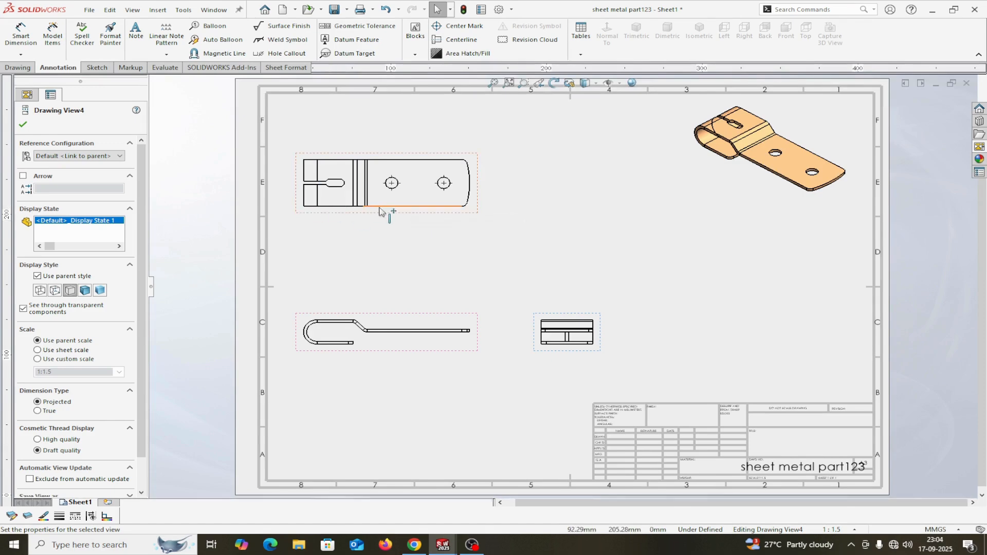
scroll(379, 211, "down", 2)
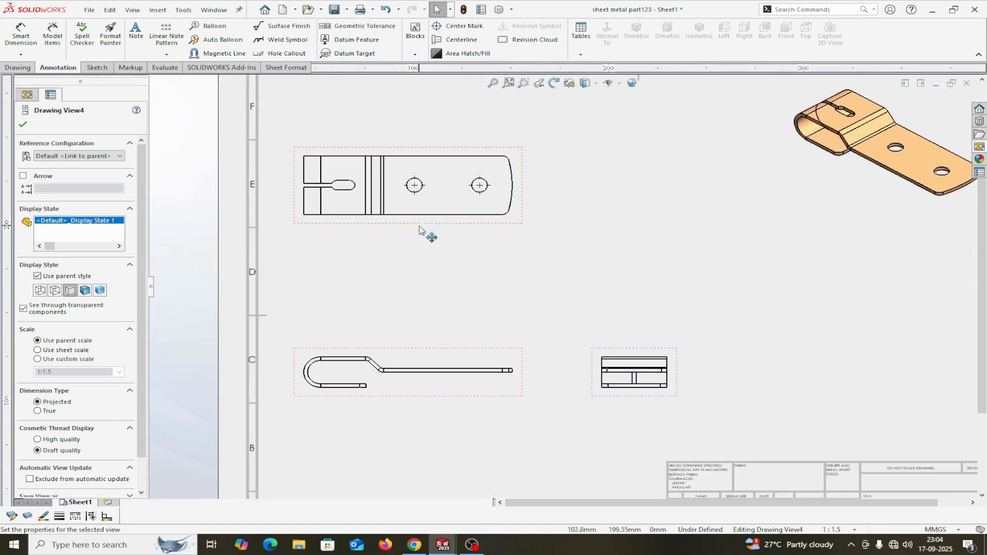
right_click(431, 211)
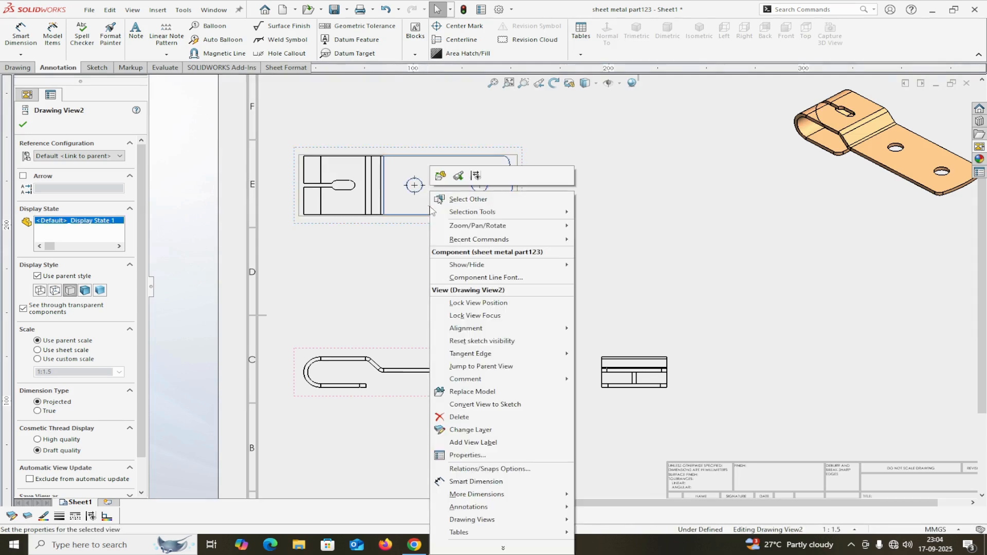
left_click(467, 358)
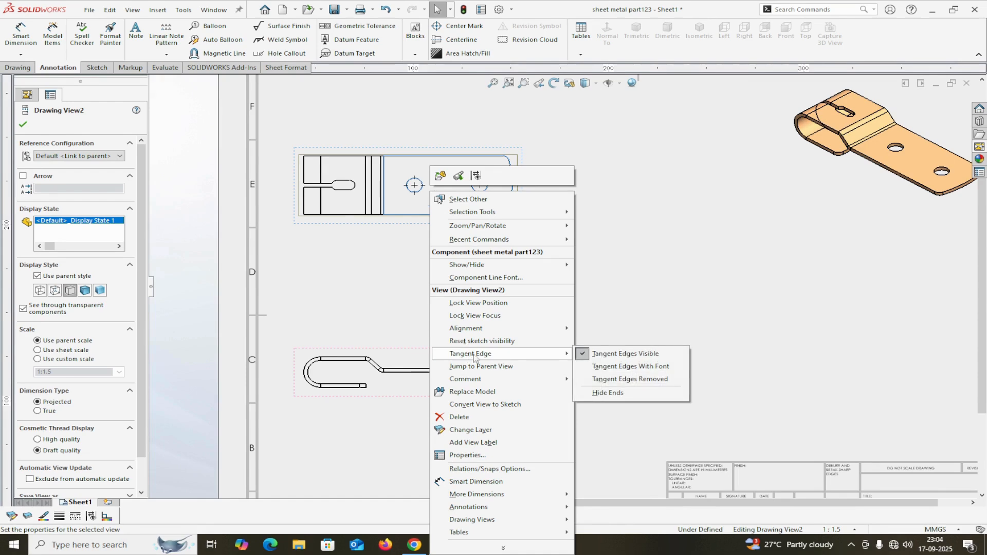
left_click(642, 381)
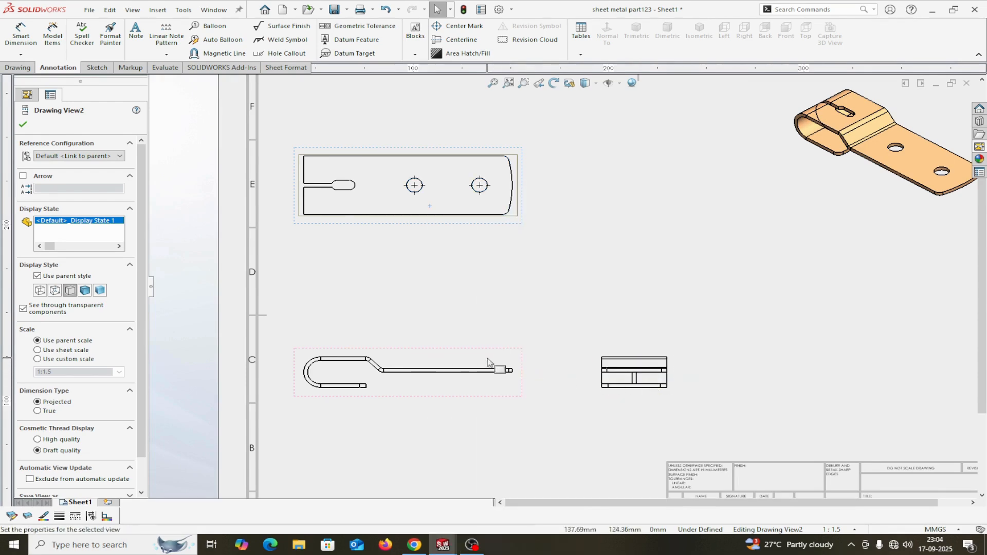
Remove tangent edges from the front and side views.
right_click(488, 208)
mouse_move(530, 354)
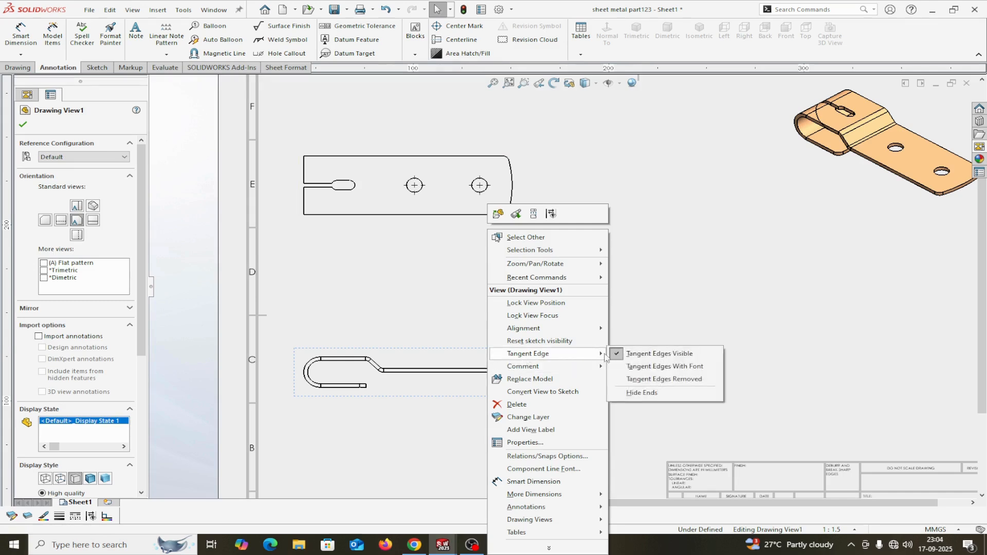
left_click(650, 380)
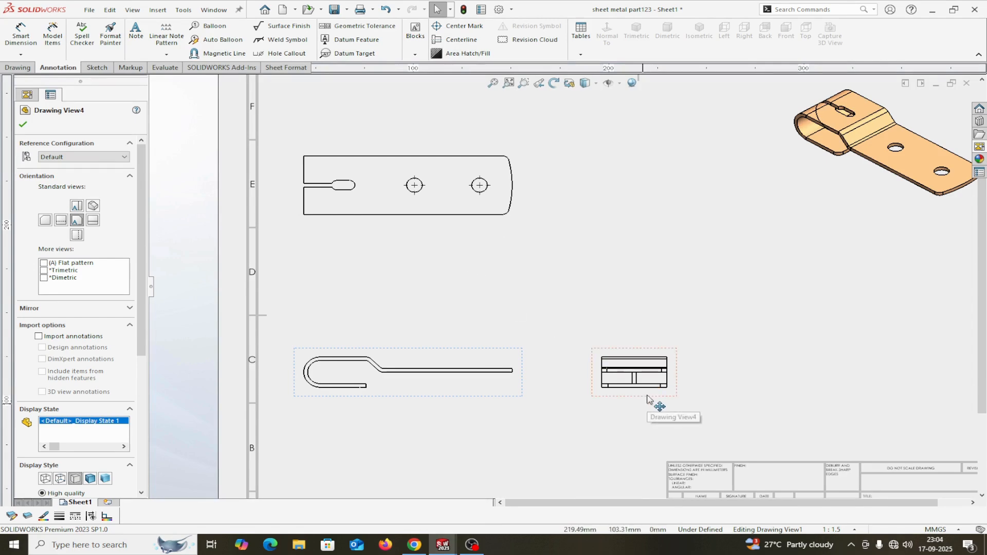
right_click(652, 400)
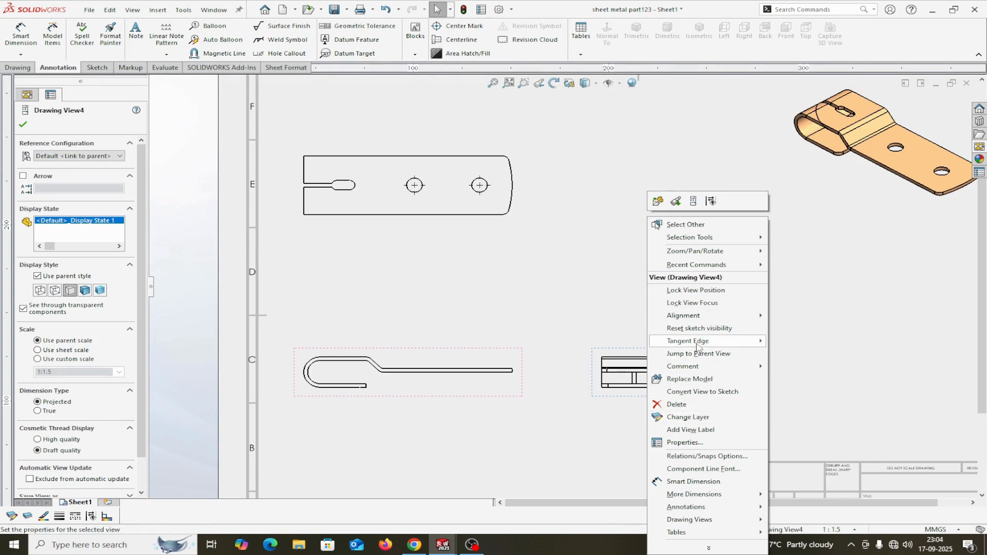
mouse_move(718, 343)
left_click(825, 369)
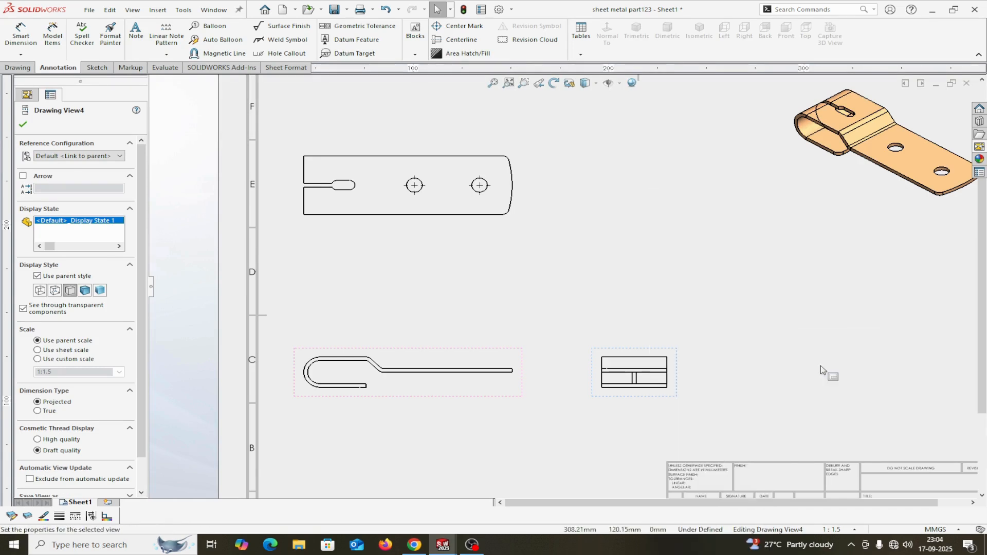
left_click(23, 124)
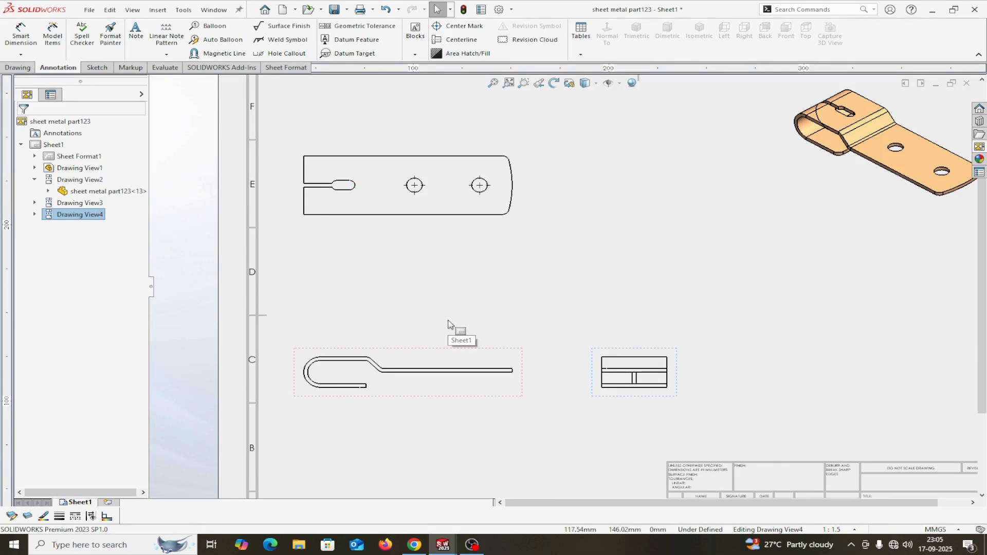
Set the top and front views to Hidden Lines Visible, then zoom to fit the sheet.
left_click(392, 210)
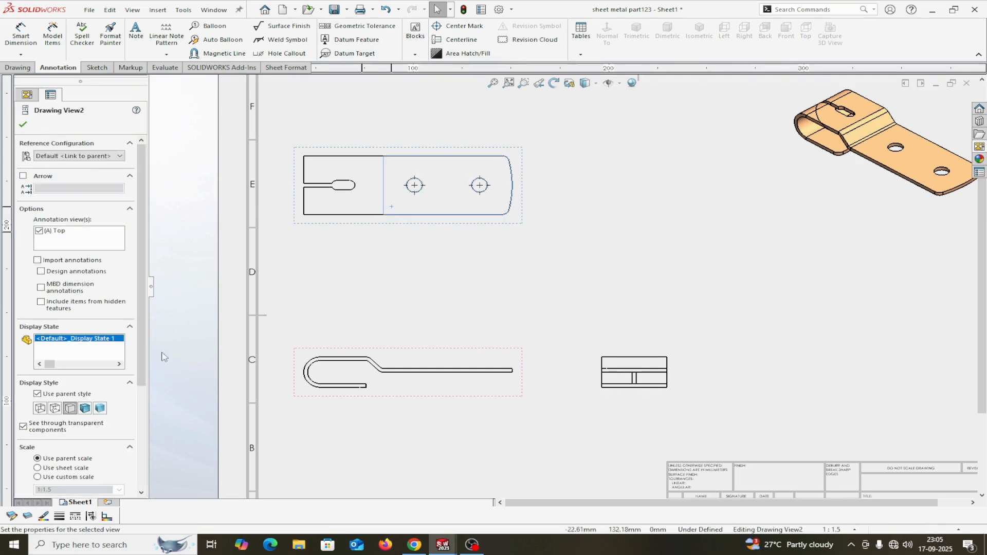
left_click(55, 408)
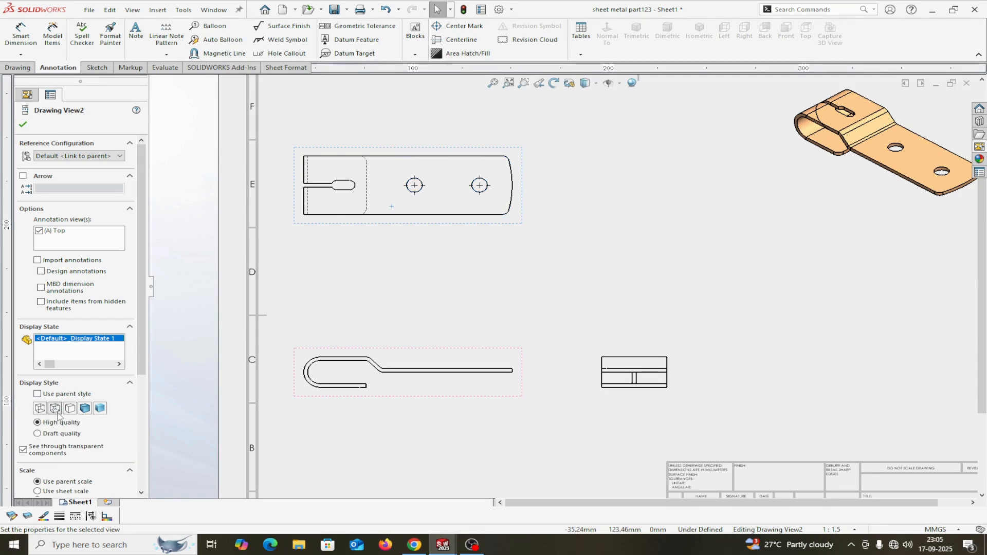
left_click(391, 361)
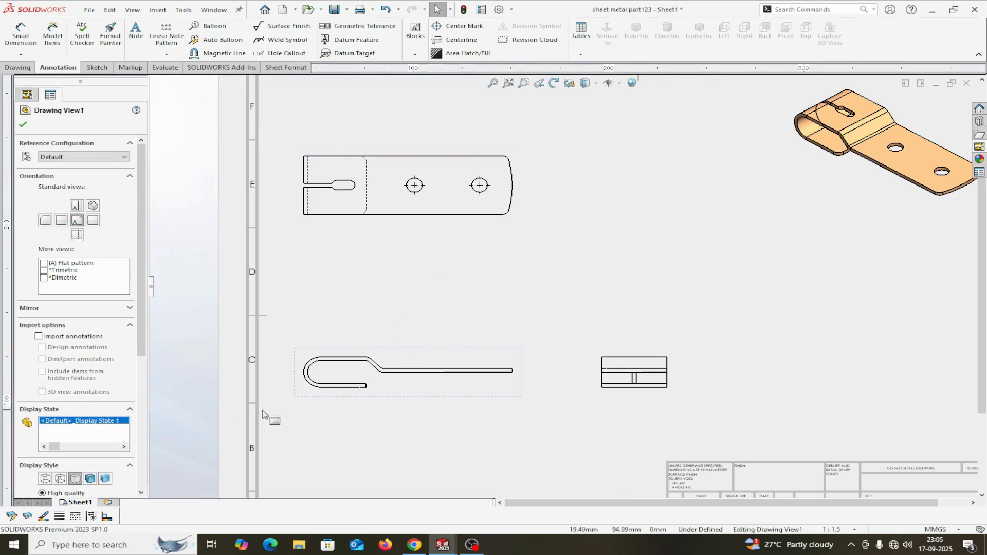
left_click(60, 478)
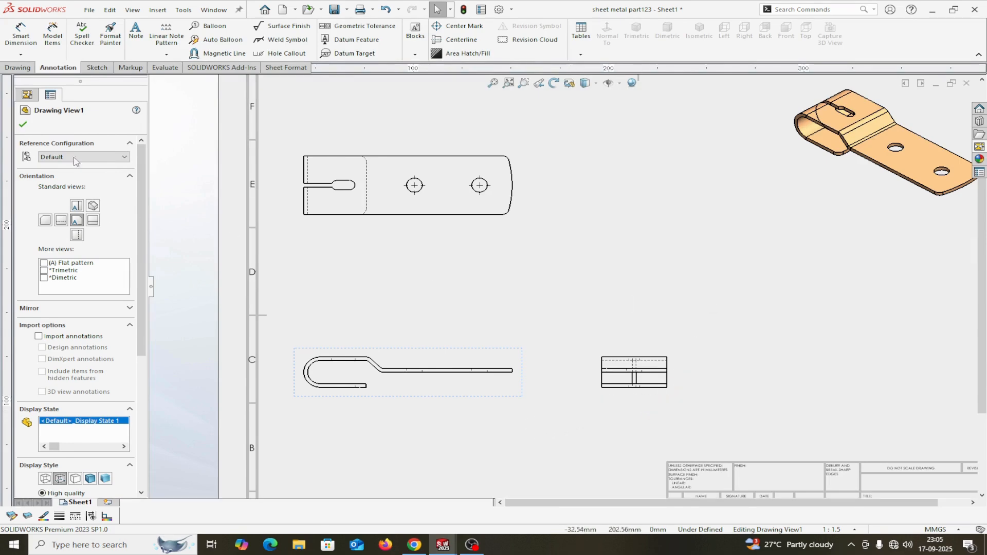
left_click(23, 126)
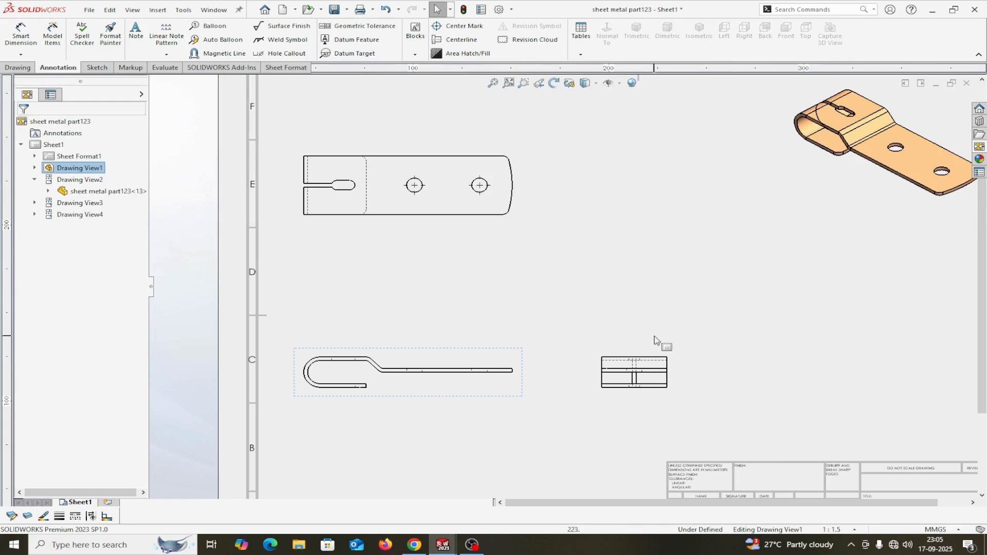
key("f")
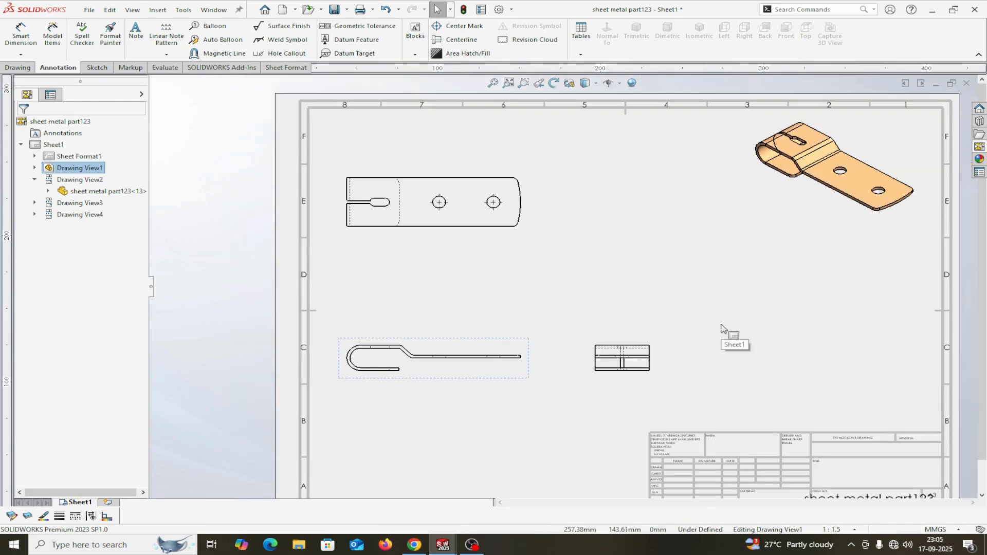
Drag the flat pattern view from the View Palette onto the sheet and select it.
left_click(981, 147)
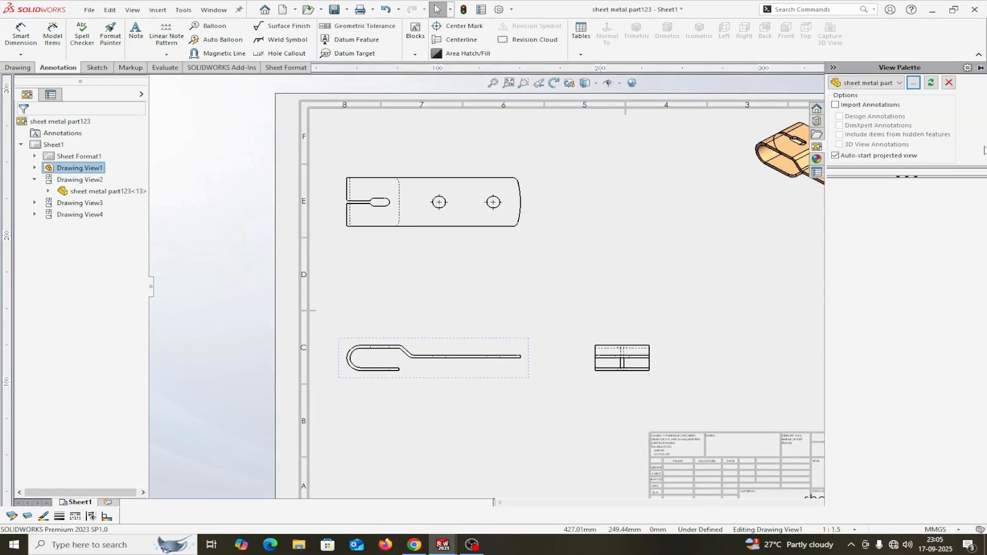
left_click(918, 85)
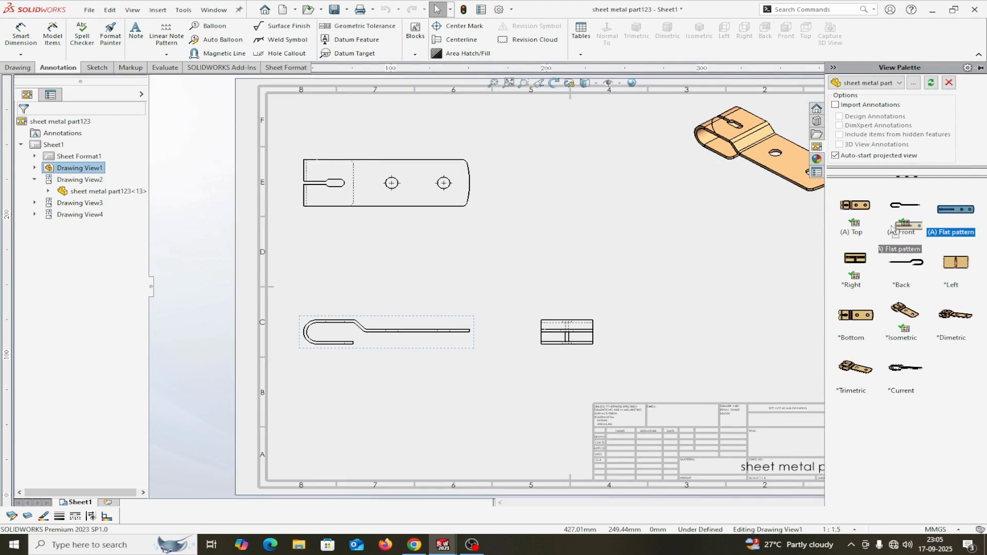
left_click_drag(893, 230, 698, 251)
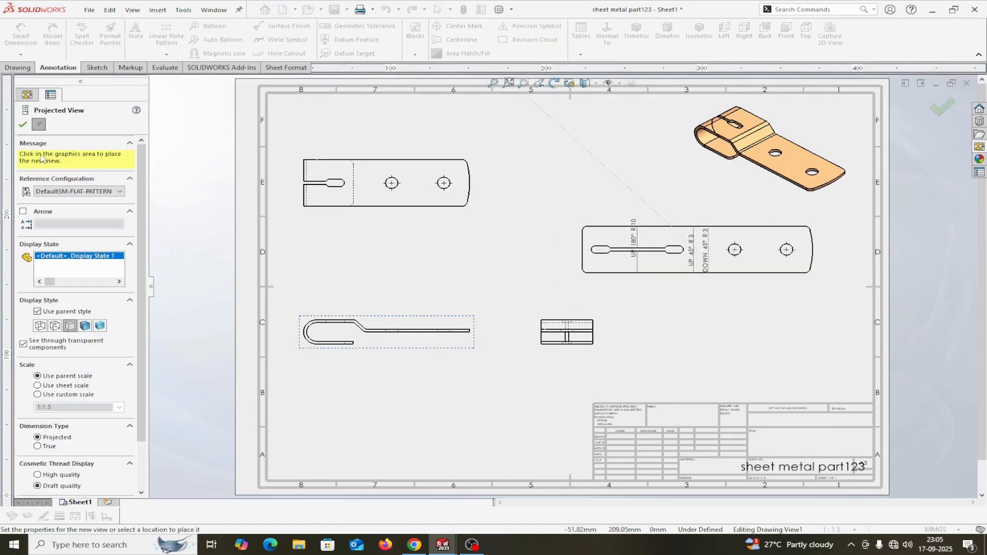
left_click(23, 125)
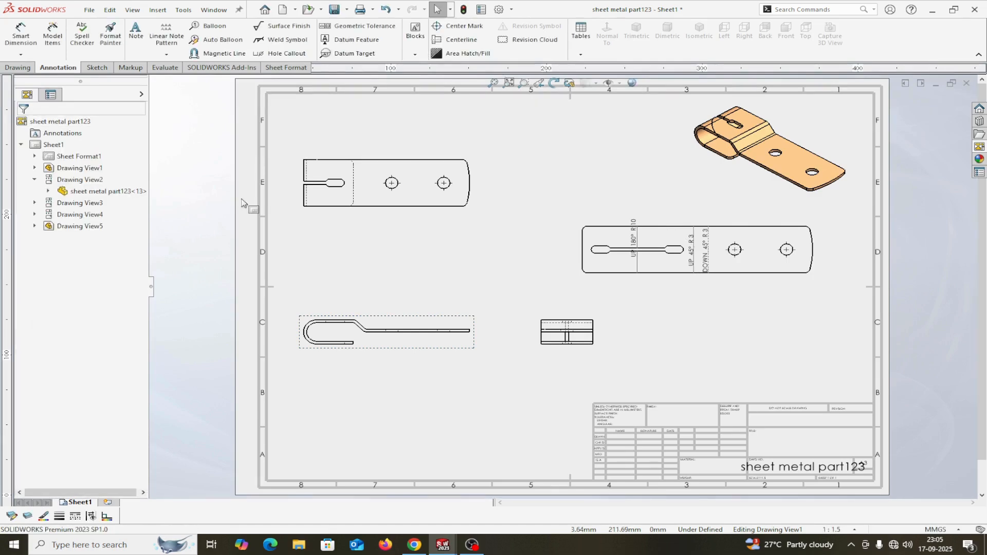
scroll(709, 290, "up", 2)
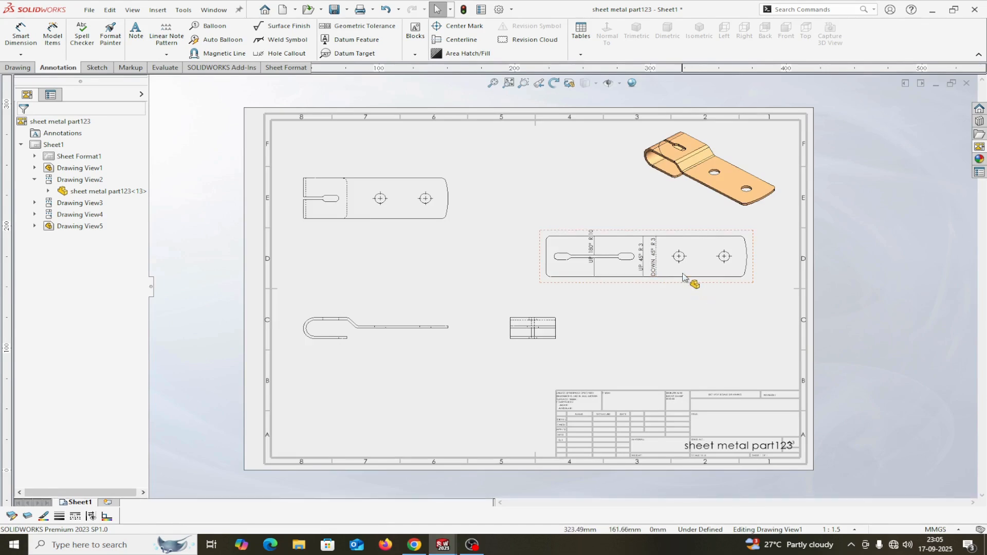
scroll(679, 277, "down", 1)
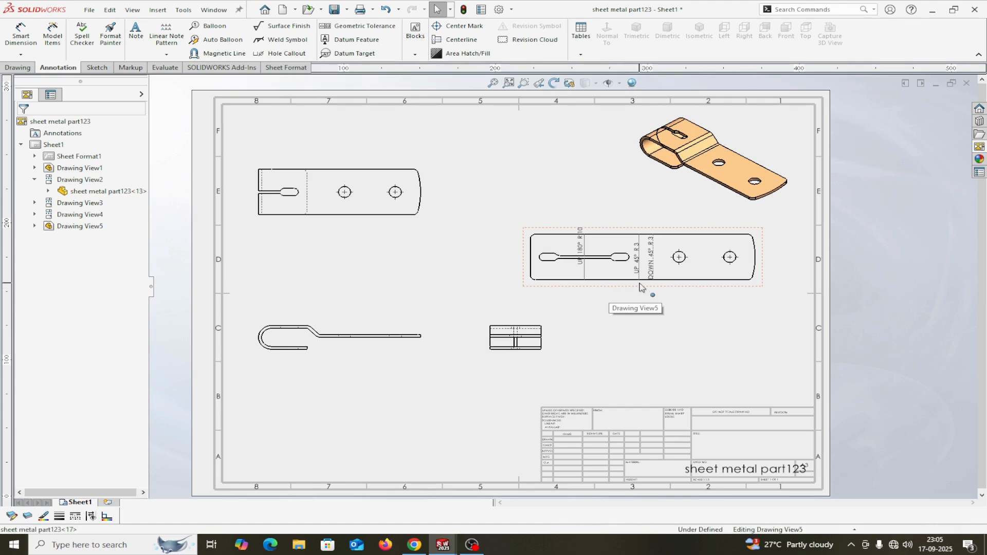
left_click(615, 280)
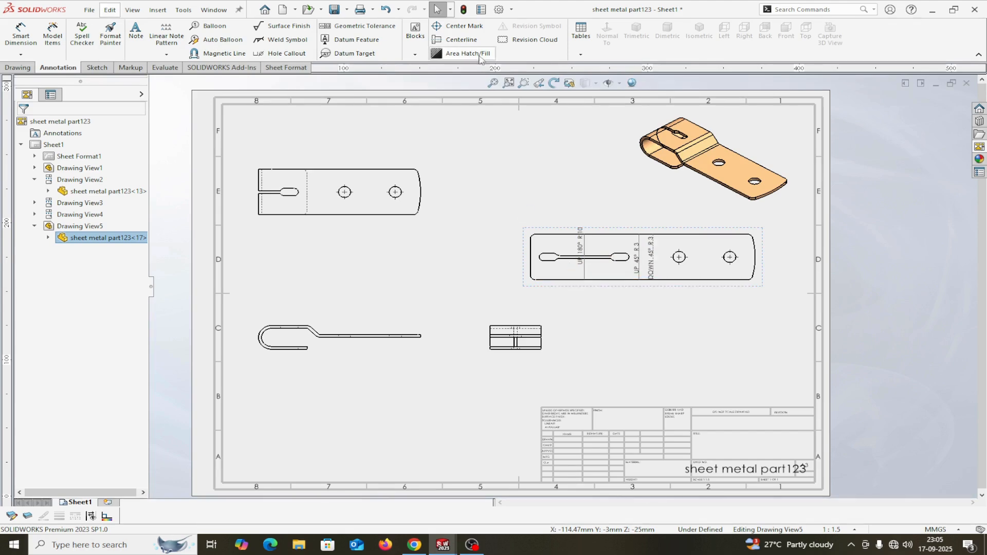
Insert a bend table for the flat pattern with 0.25mm borders on layer FORMAT at the lower left.
left_click(581, 56)
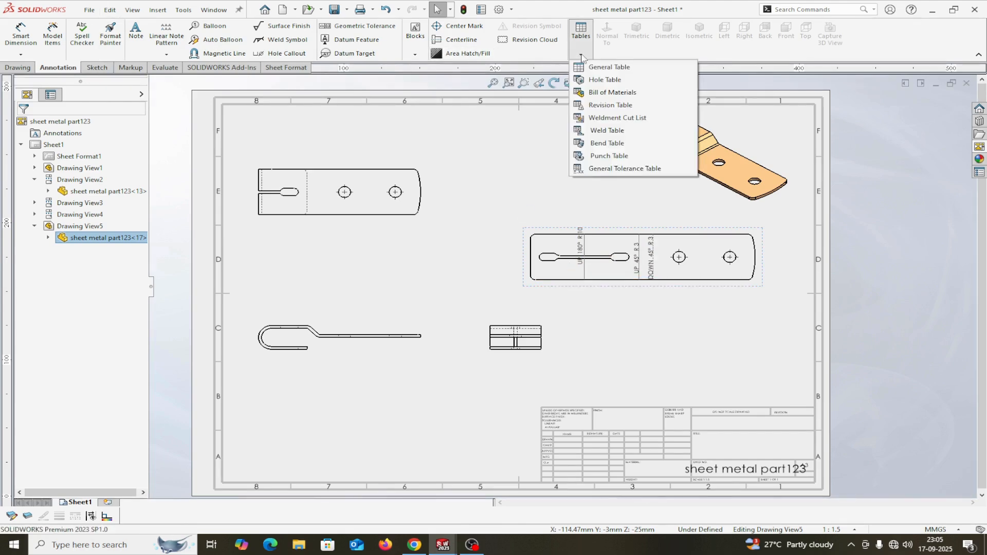
left_click(583, 144)
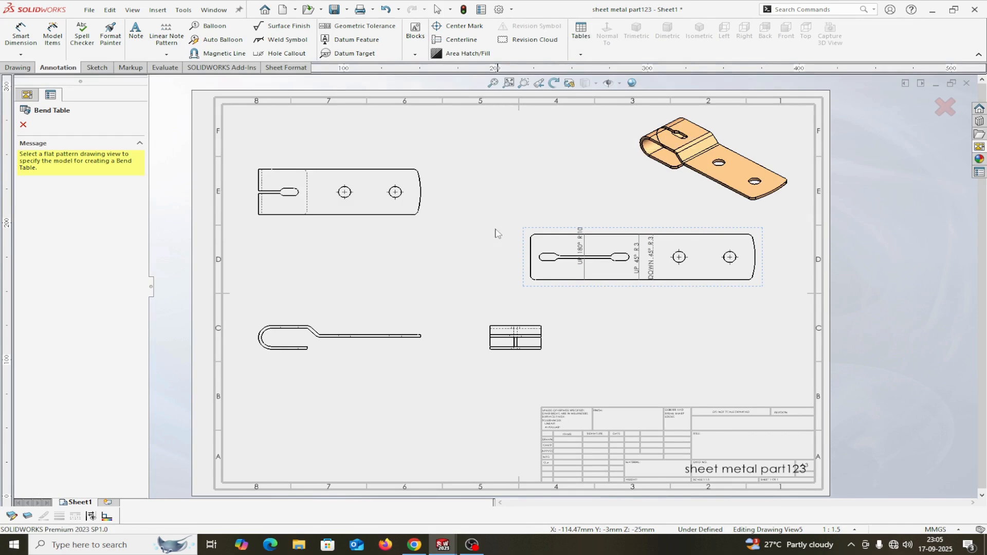
left_click(538, 291)
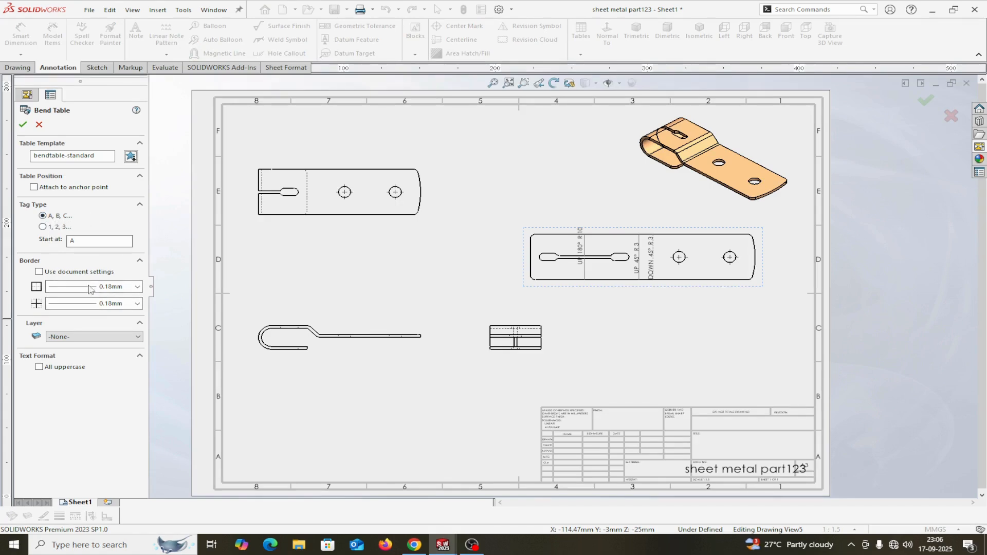
left_click(138, 286)
left_click(125, 311)
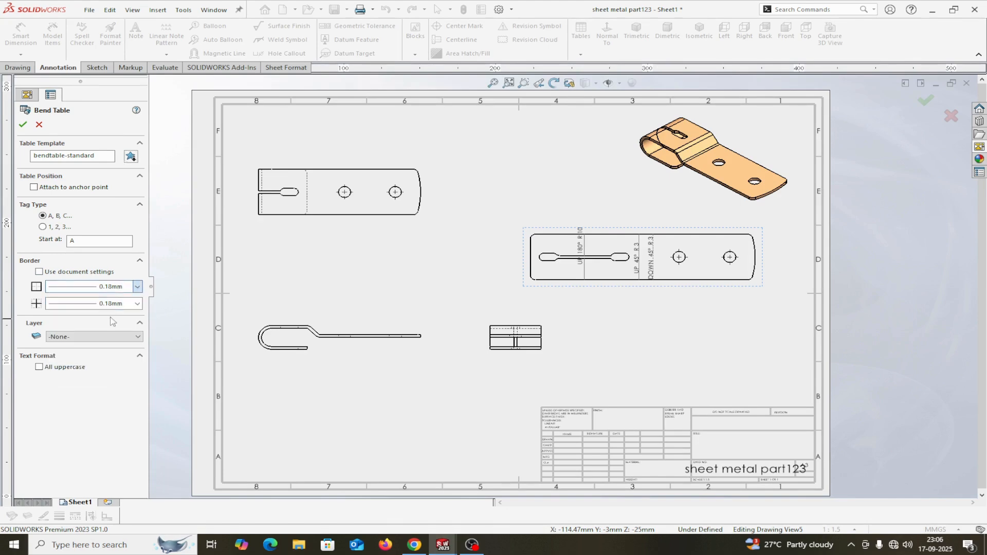
left_click(137, 303)
left_click(111, 330)
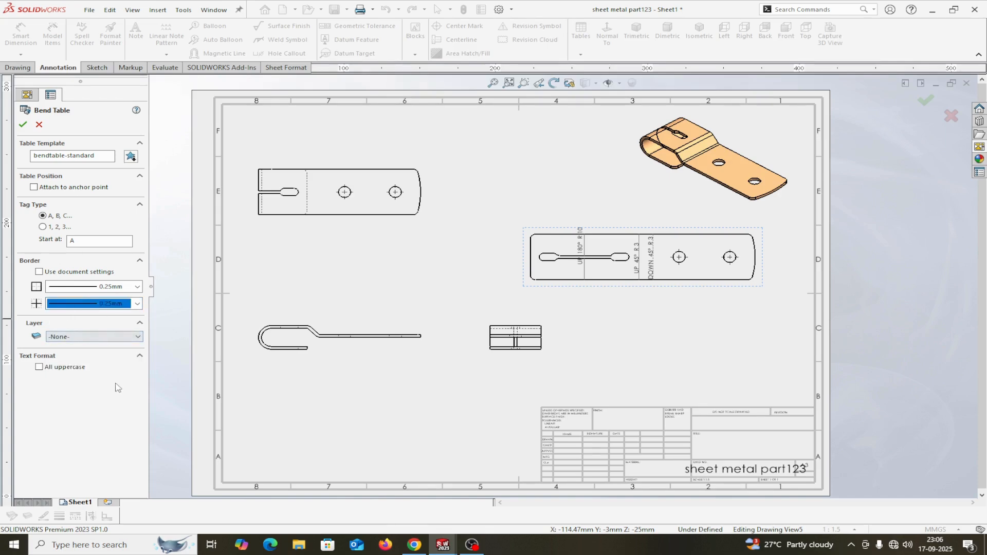
left_click(136, 336)
left_click(91, 351)
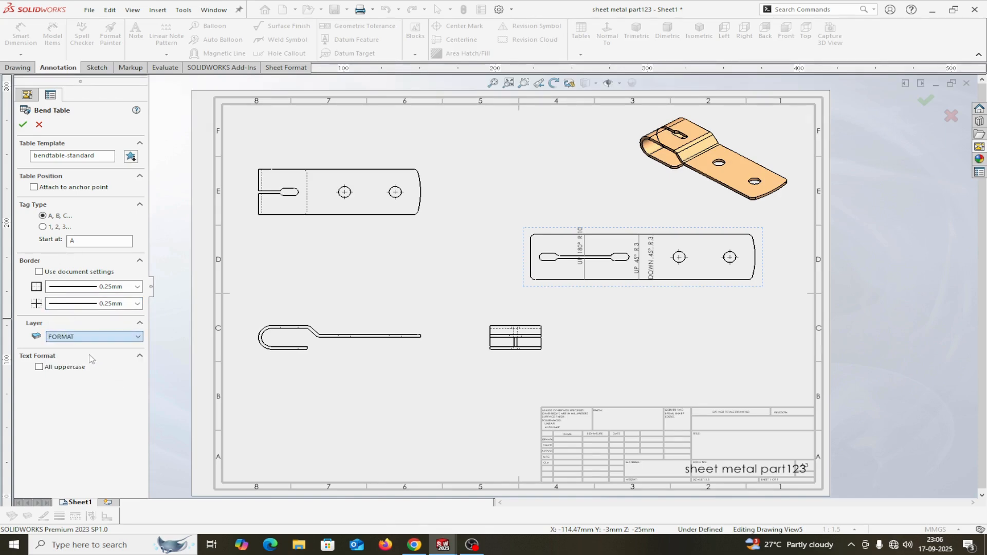
left_click(23, 126)
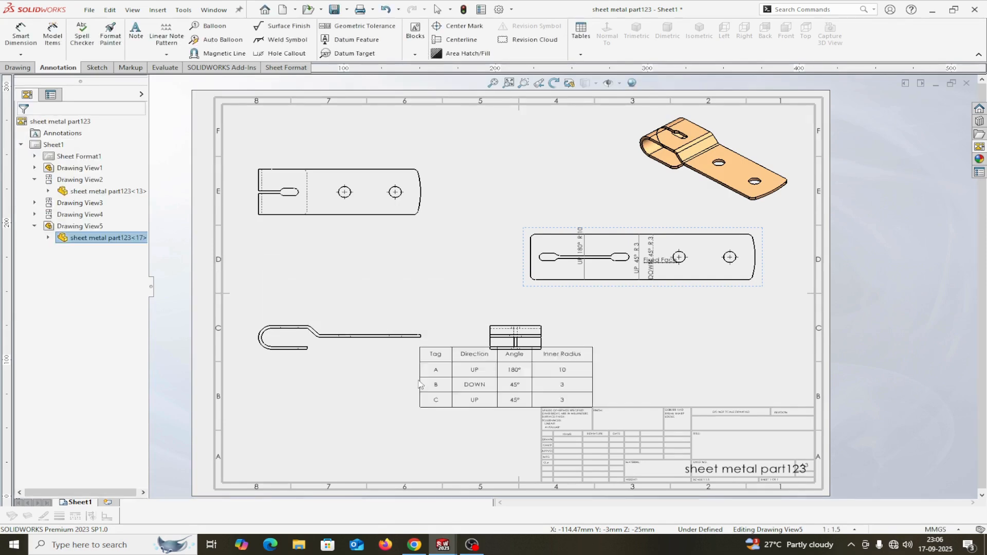
left_click(271, 403)
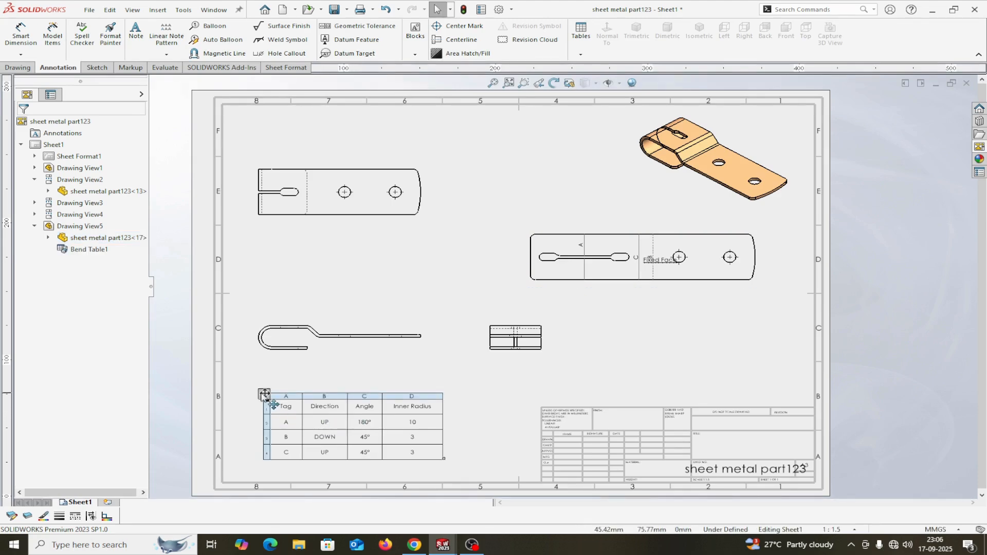
Select all bend table cells and stop them following the document font.
left_click(273, 404)
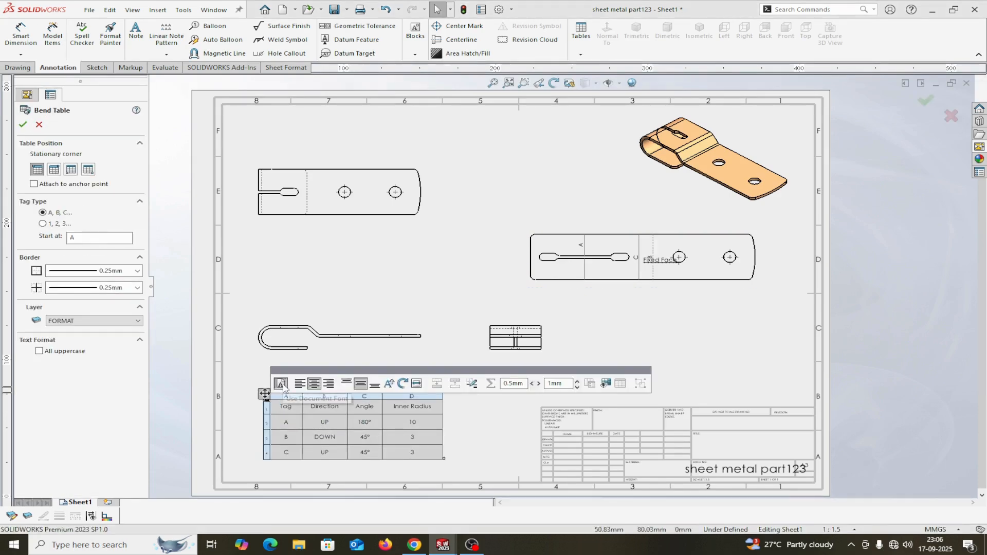
left_click(283, 385)
left_click_drag(281, 404, 430, 455)
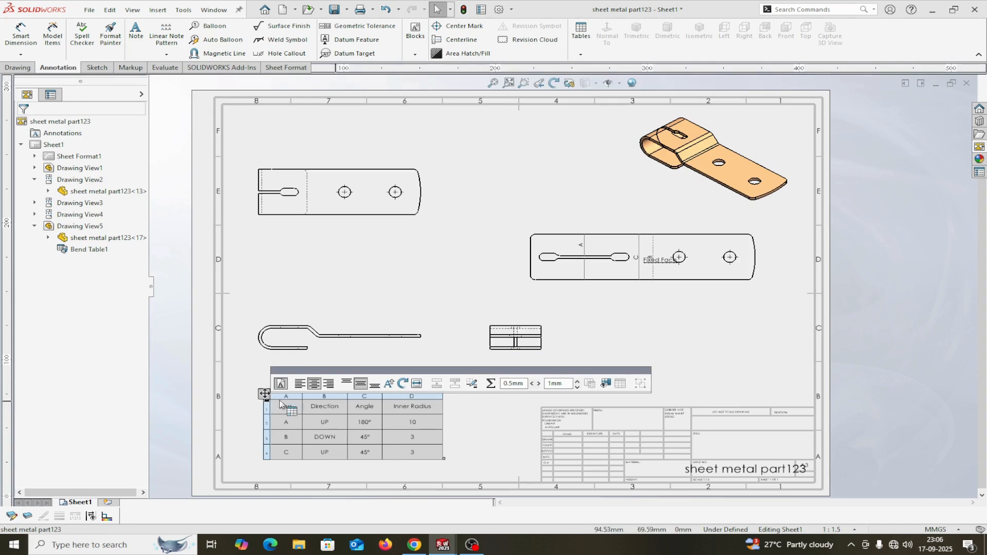
Make the bend table text bold at size 14 and widen the Angle and Inner Radius columns.
left_click(281, 384)
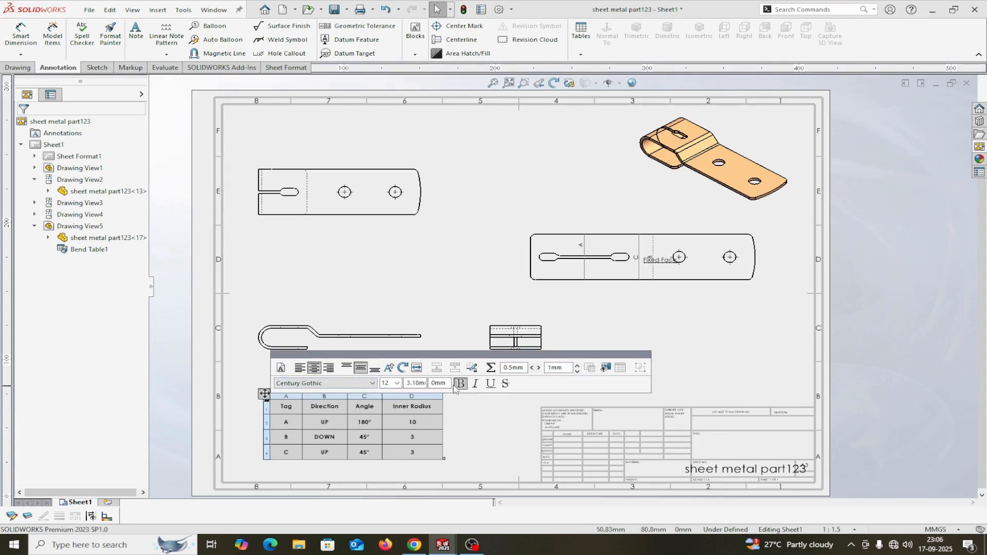
left_click(397, 383)
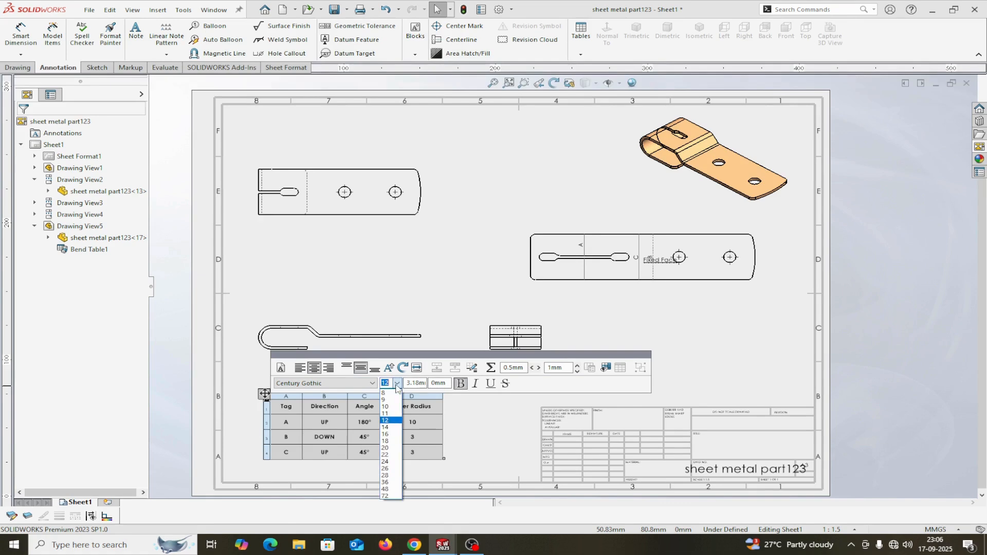
left_click(383, 427)
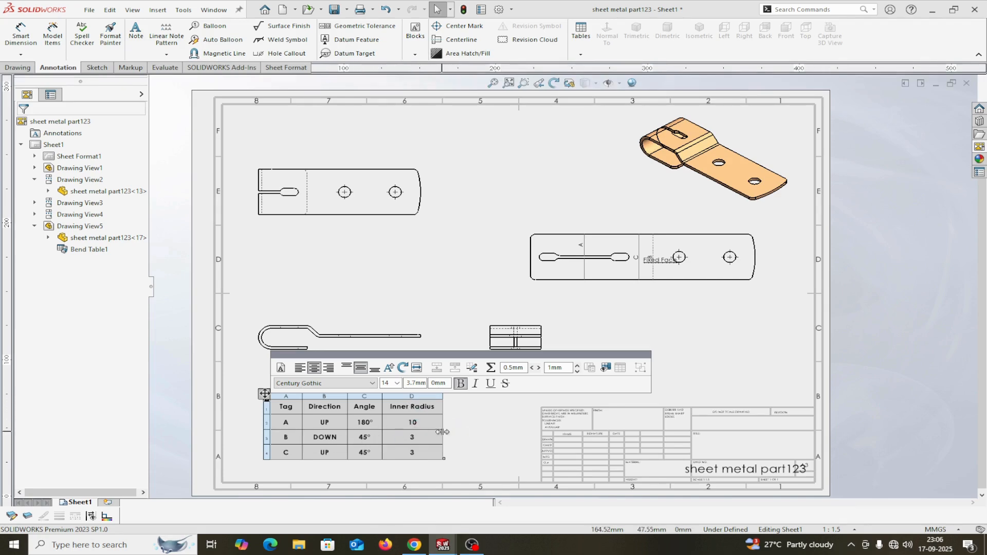
mouse_move(442, 432)
left_mouse_down()
mouse_move(422, 432)
mouse_move(446, 432)
left_mouse_up()
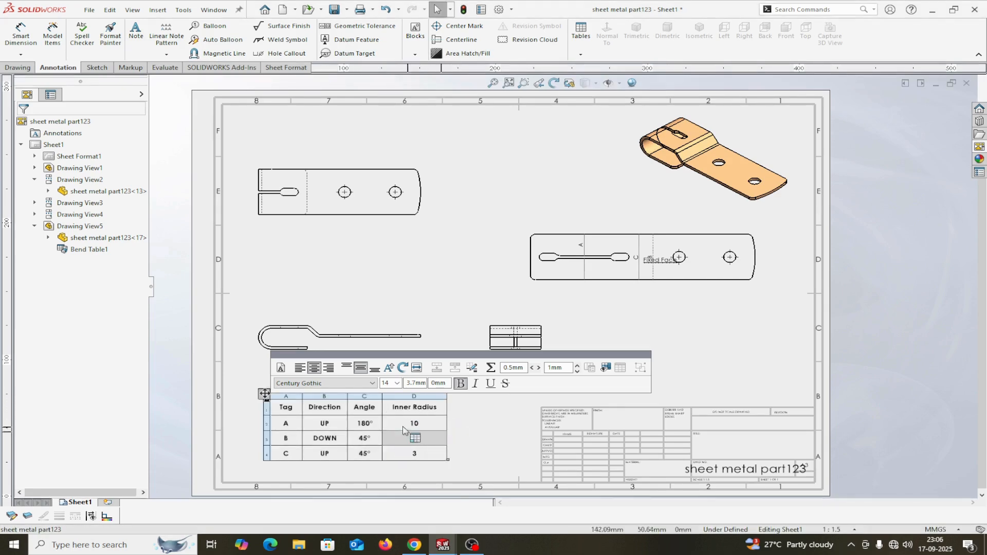
left_click_drag(383, 425, 415, 424)
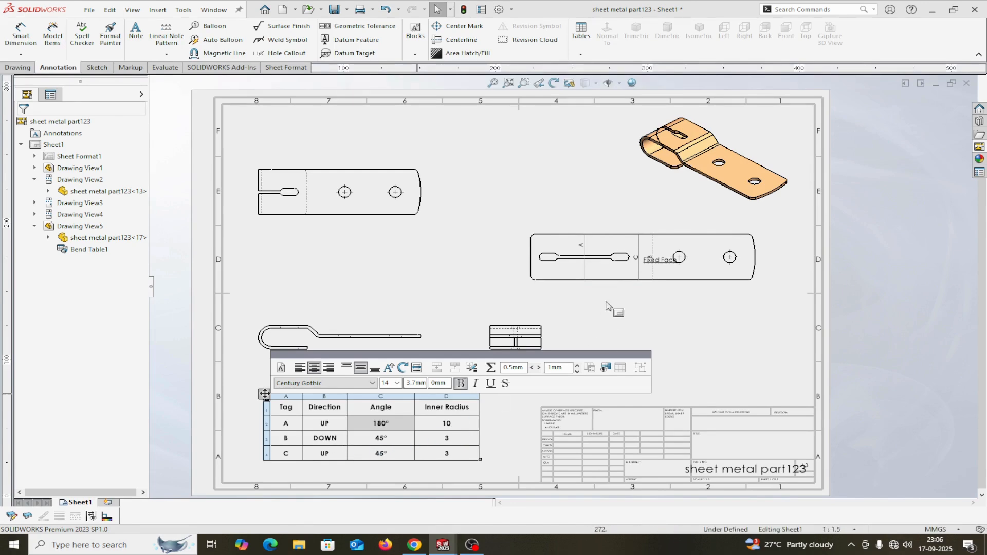
Inspect the rotated B bend tag note on the flat pattern view, leaving it unchanged.
scroll(634, 283, "down", 4)
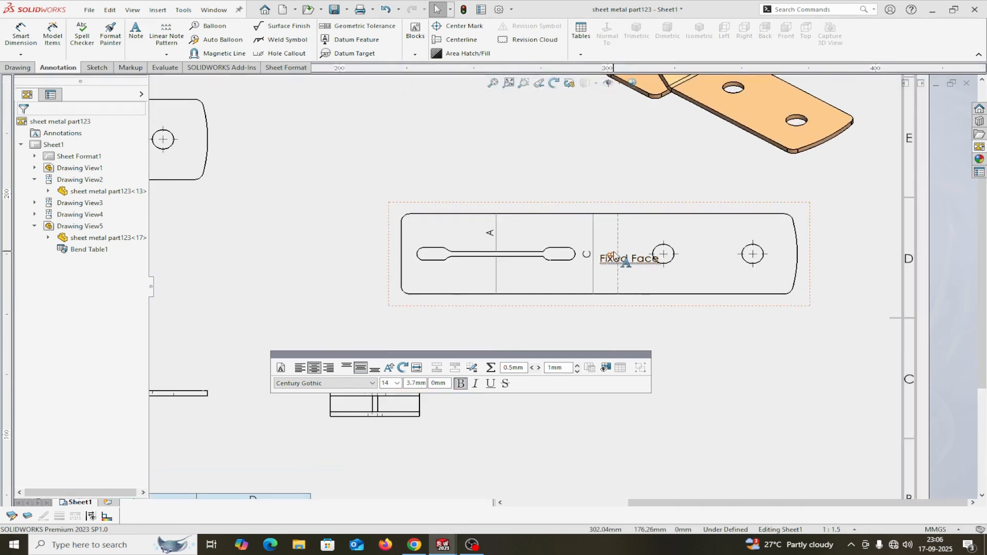
left_click(617, 256)
left_click(612, 240)
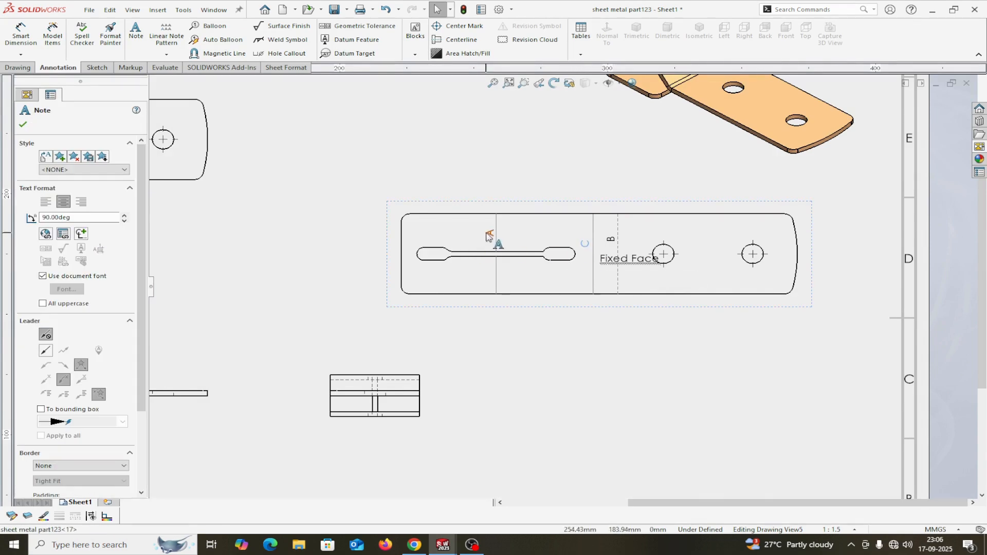
left_click(23, 125)
scroll(443, 380, "up", 5)
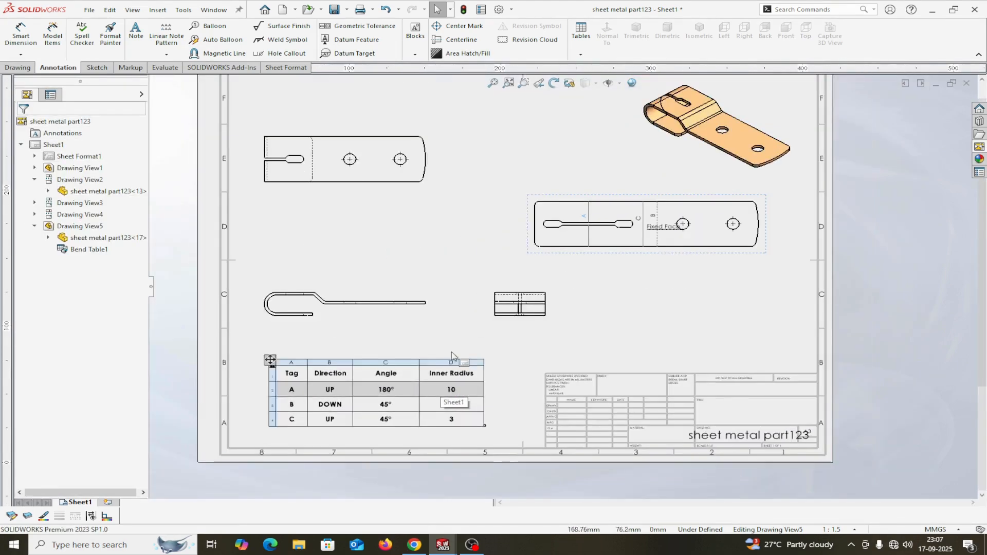
Add a 96.23 length dimension to the side view flange, then delete it.
left_click(20, 34)
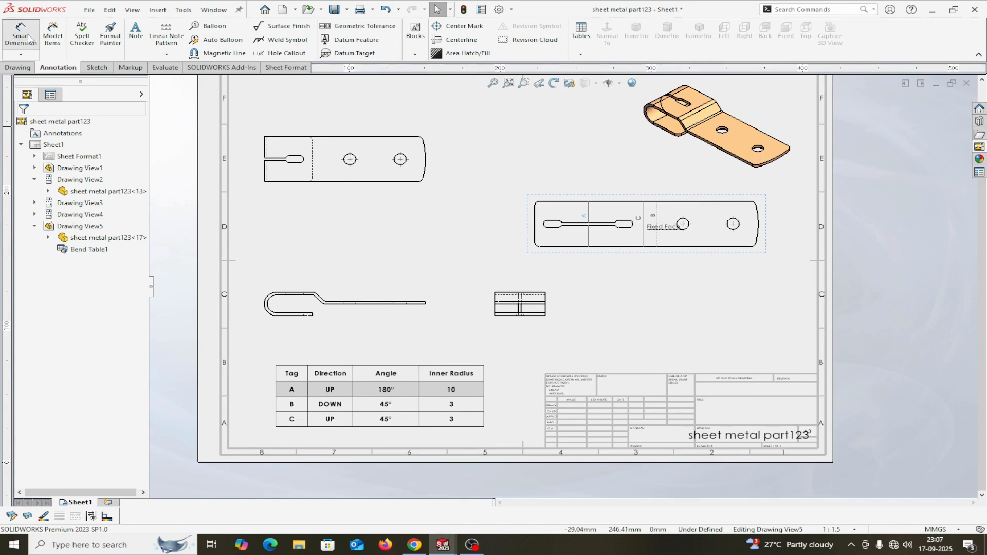
scroll(335, 320, "down", 2)
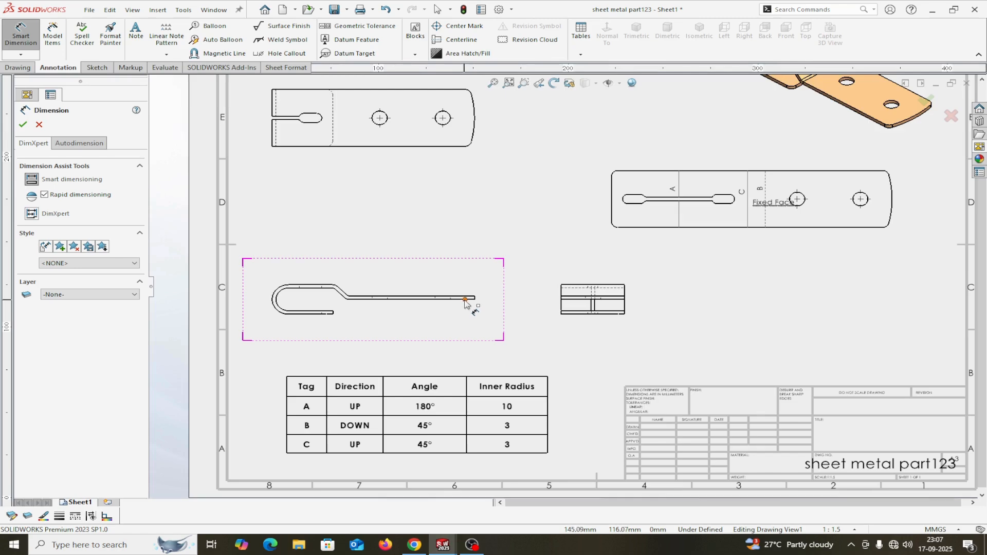
scroll(524, 252, "down", 2)
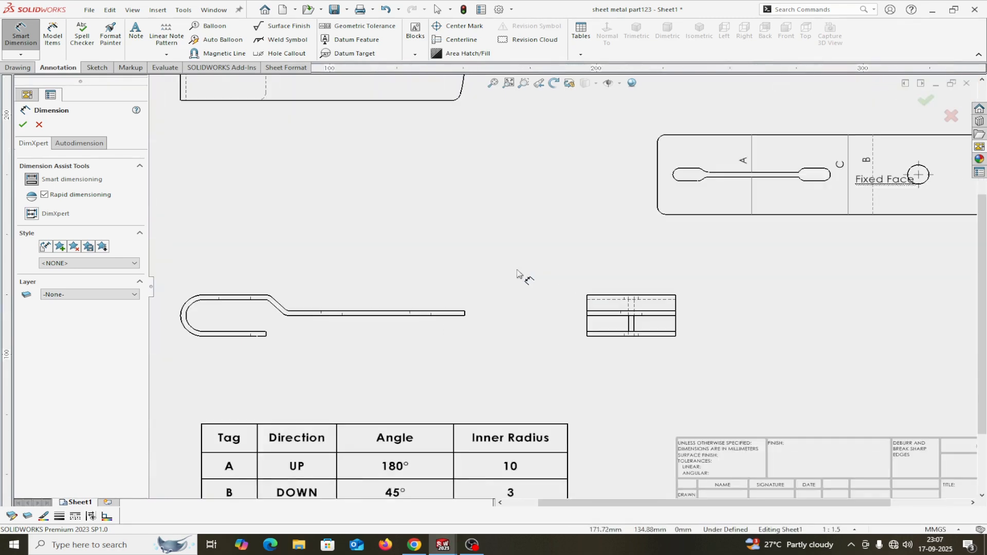
left_click(457, 321)
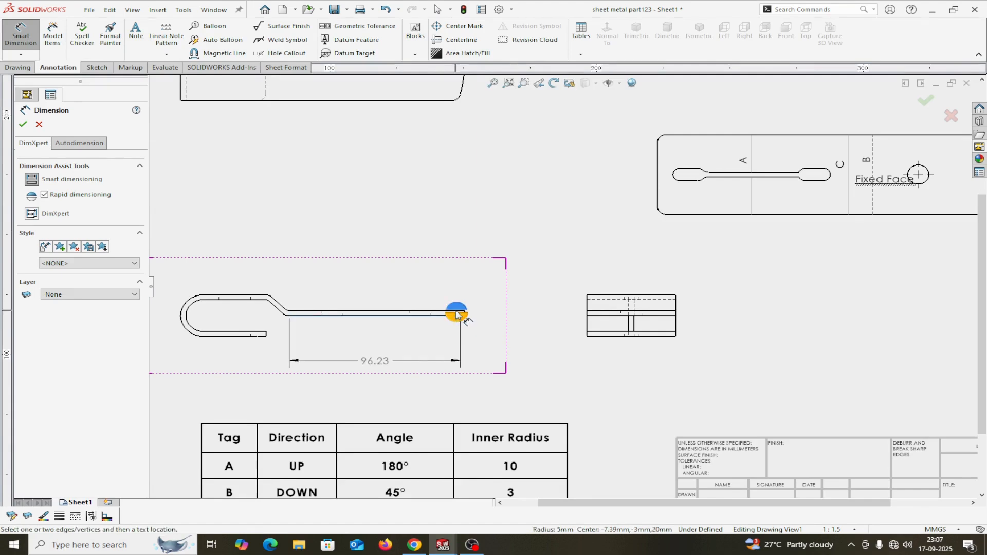
left_click(459, 315)
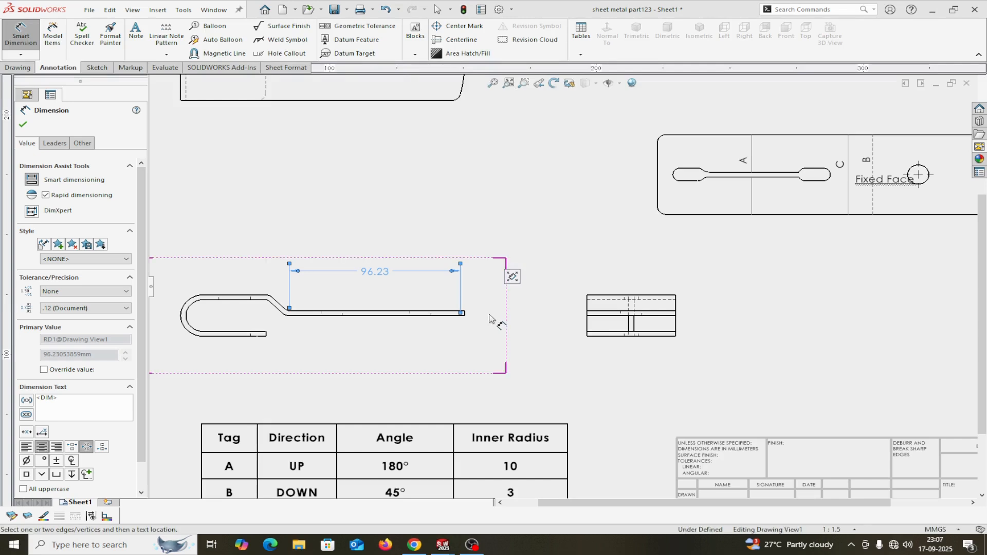
key("Escape")
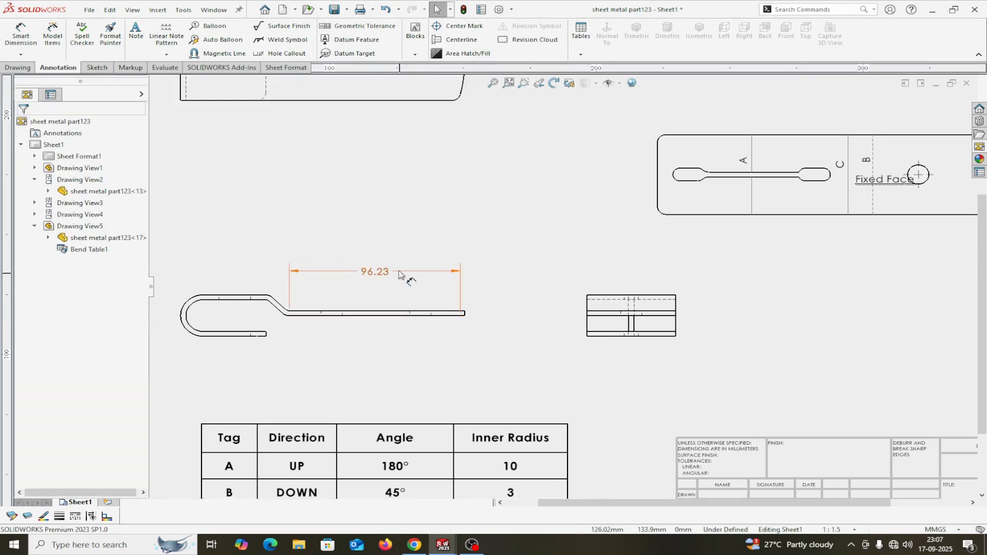
left_click(399, 274)
key("Delete")
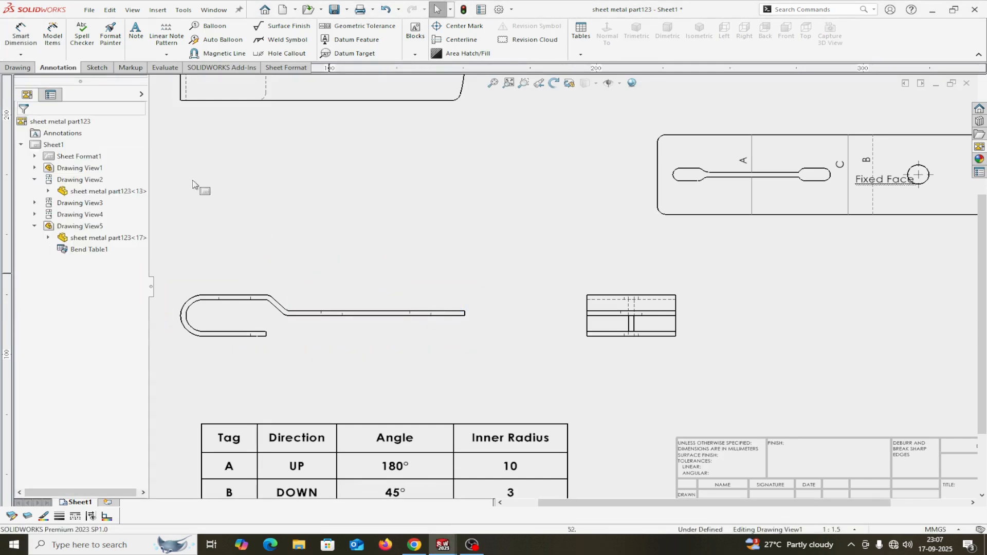
scroll(278, 323, "down", 3)
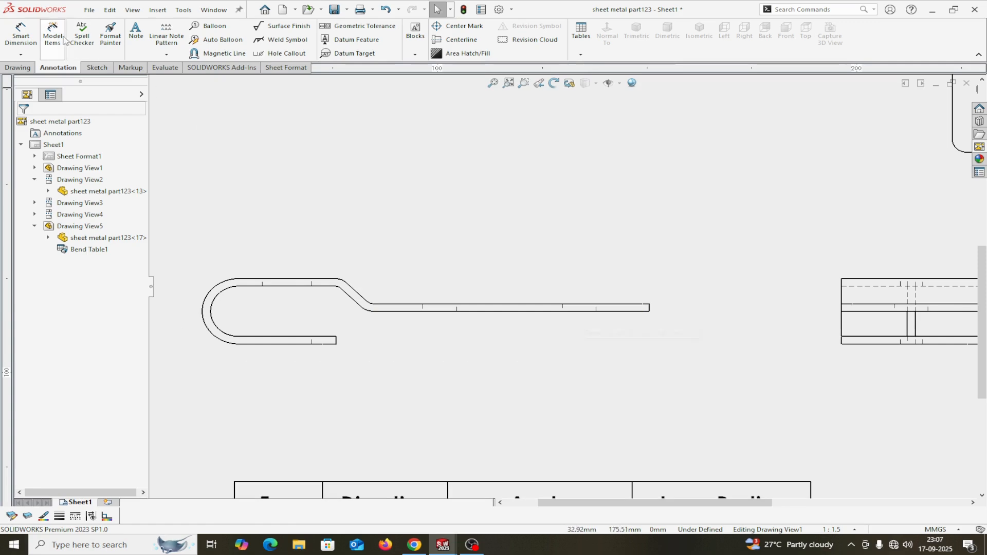
Dimension the 3.00 sheet thickness on the side view.
left_click(20, 35)
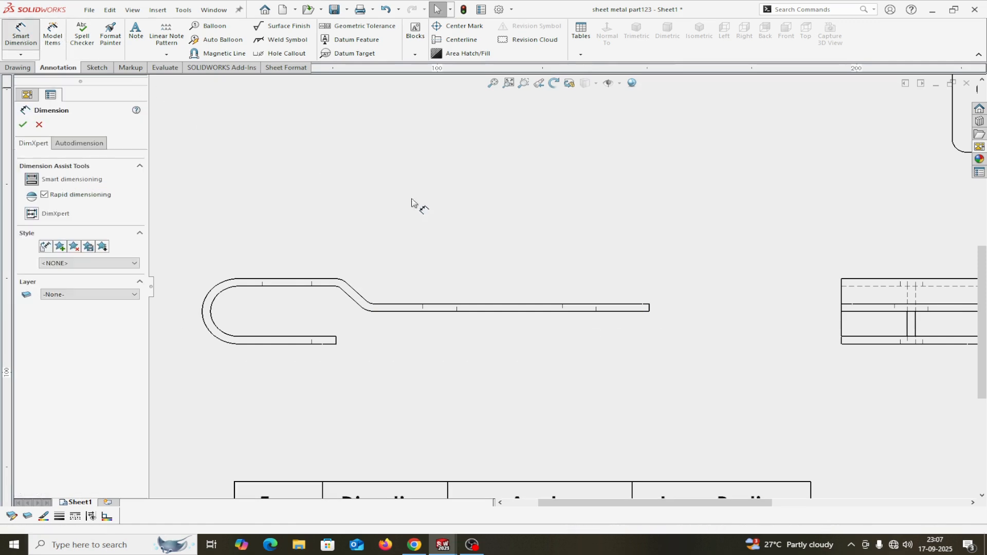
left_click(632, 311)
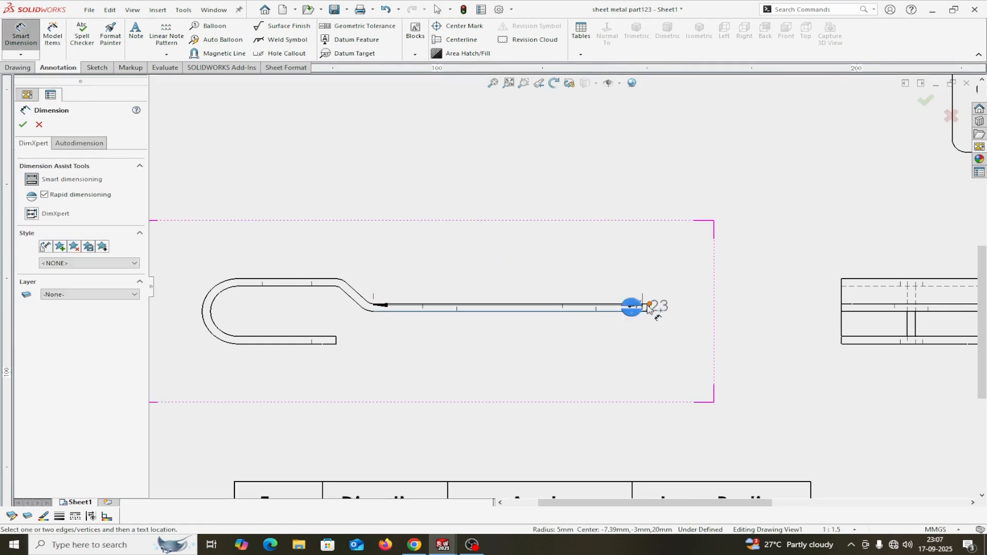
left_click(596, 304)
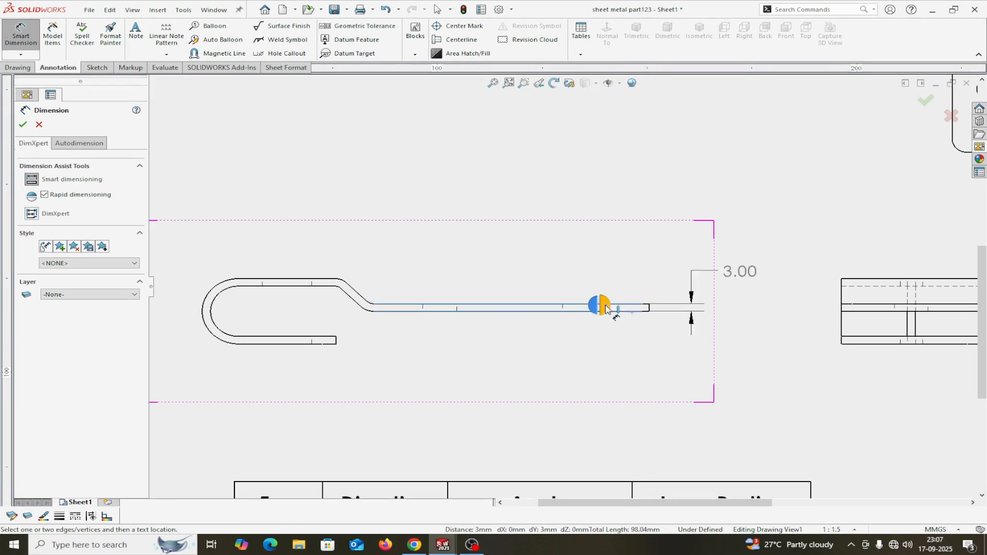
left_click(755, 255)
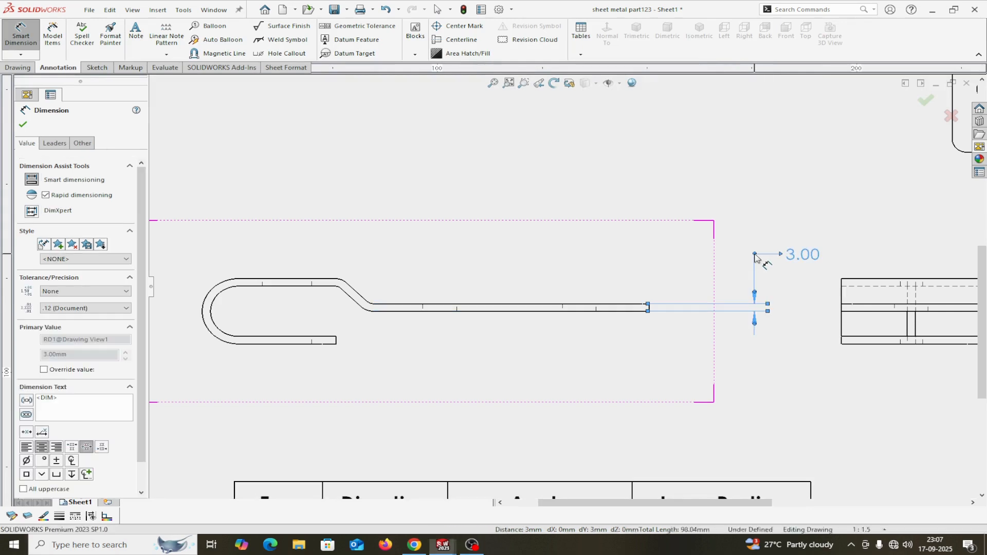
left_click(23, 124)
Add a 10.00 flange offset dimension to the right of the part.
left_click(24, 45)
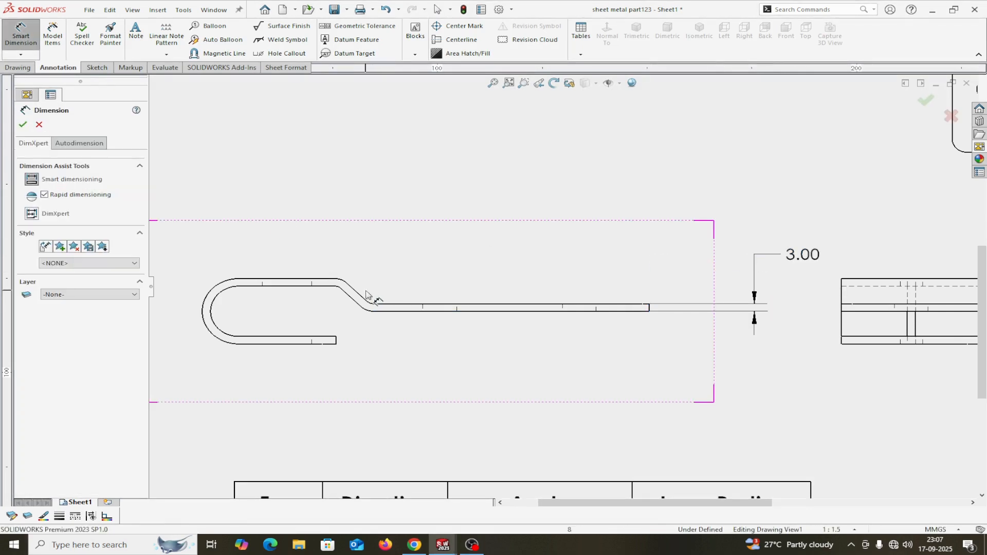
left_click(396, 307)
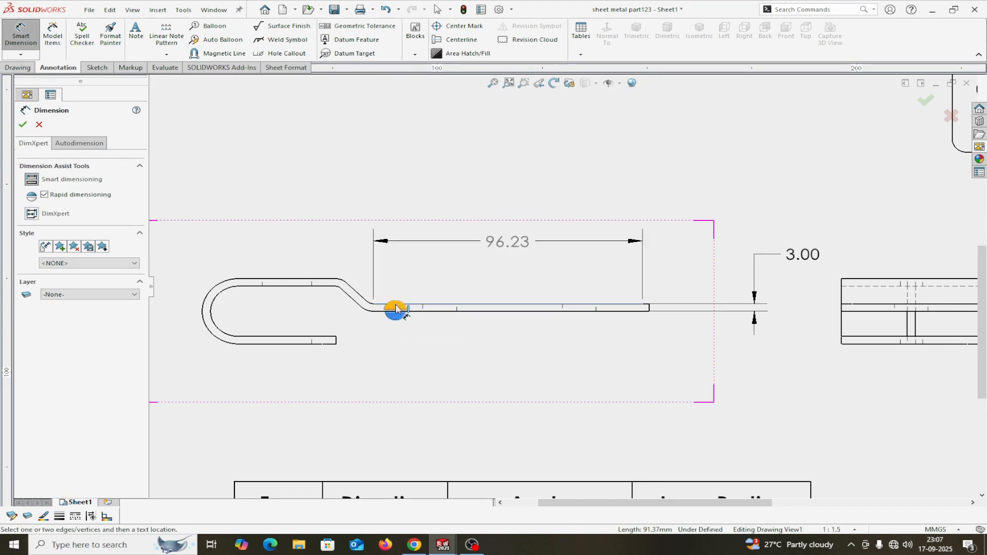
left_click(340, 278)
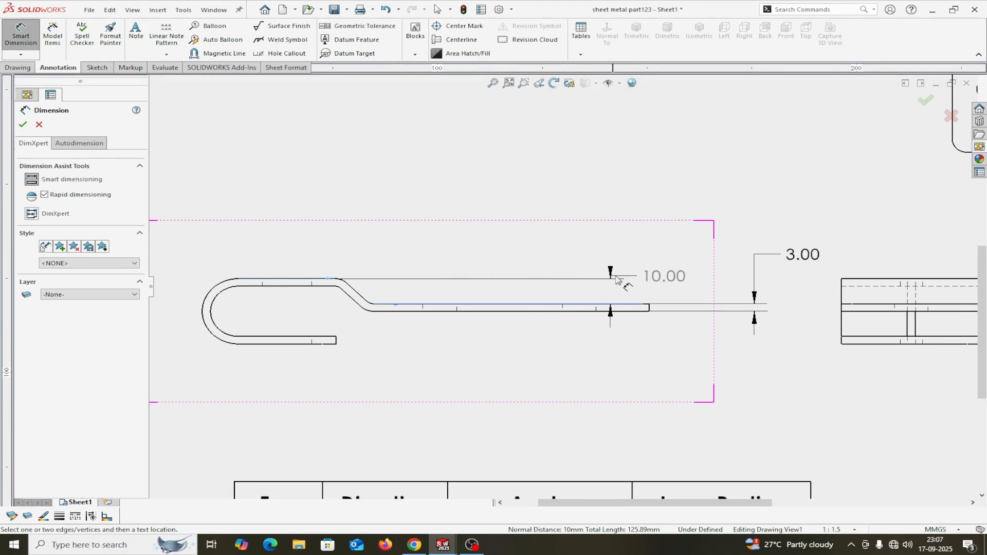
left_click(680, 293)
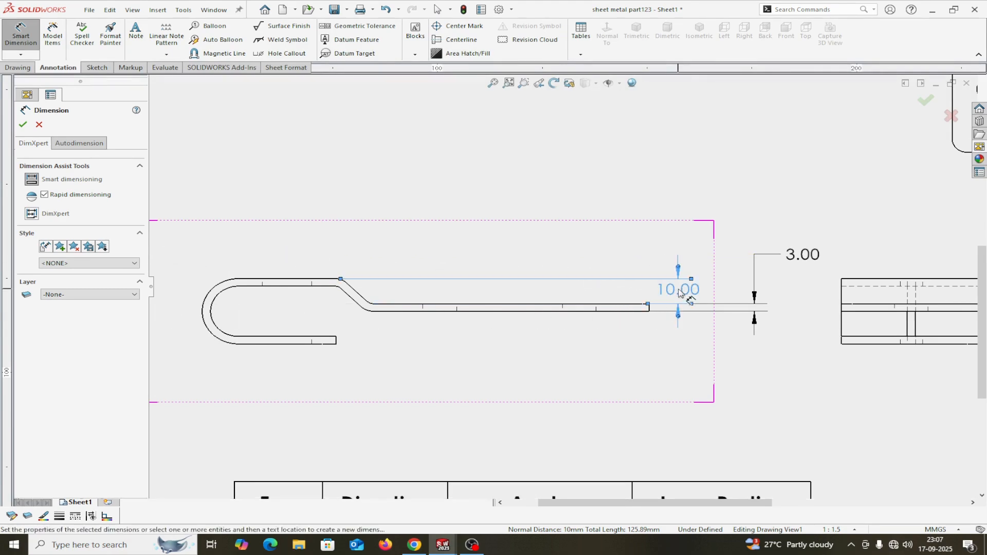
left_click(22, 126)
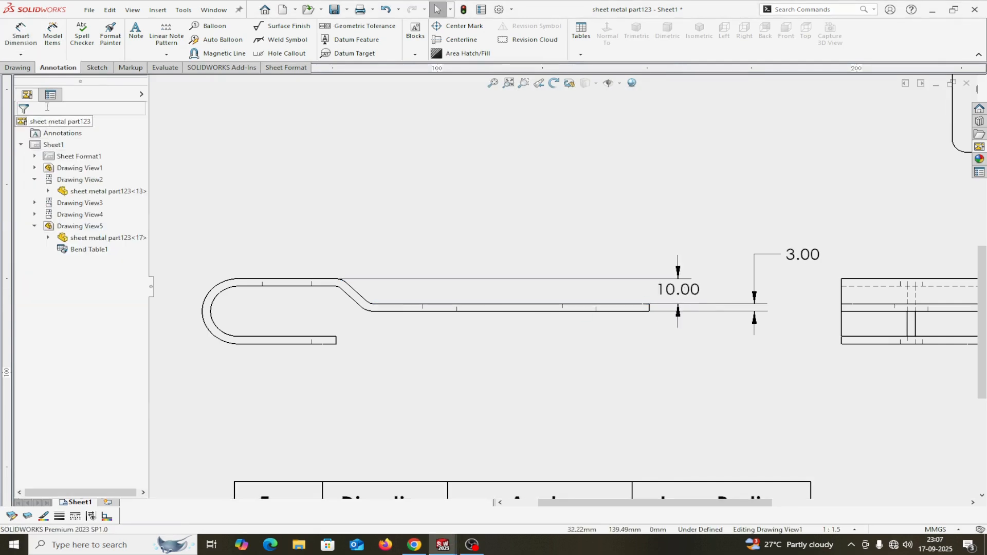
left_click(53, 36)
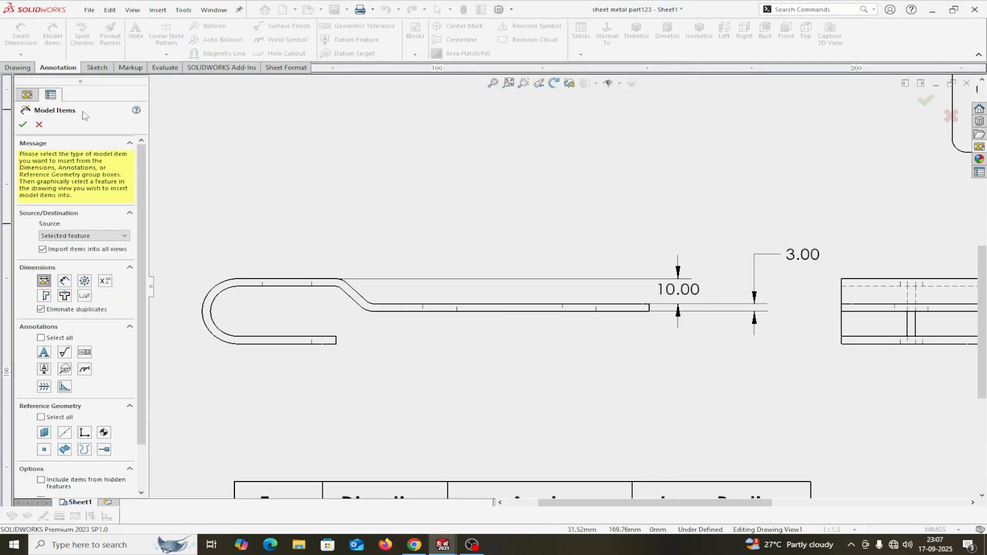
Dimension the 135° angle between the angled segment and the straight flange in the side view.
left_click(39, 125)
left_click(21, 36)
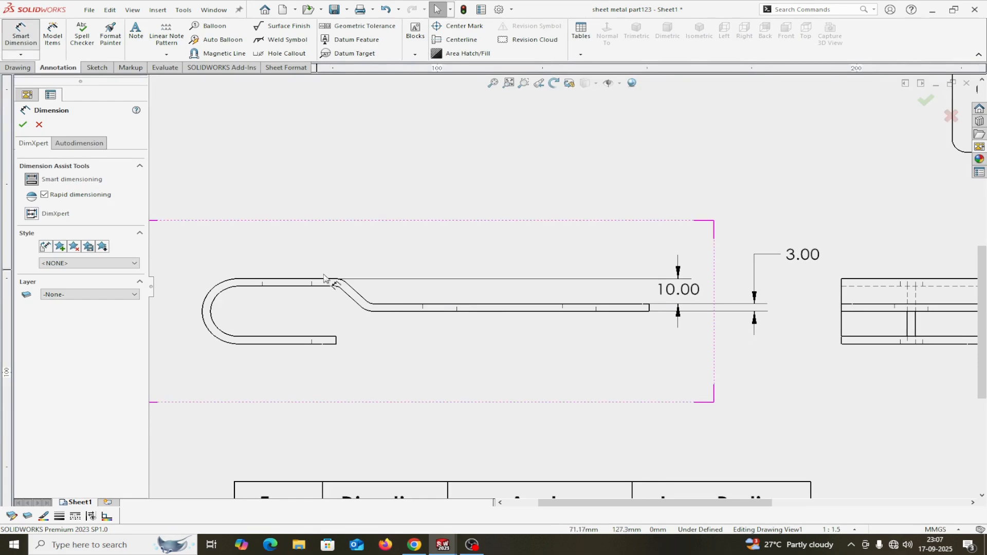
scroll(386, 306, "down", 2)
left_click(386, 296)
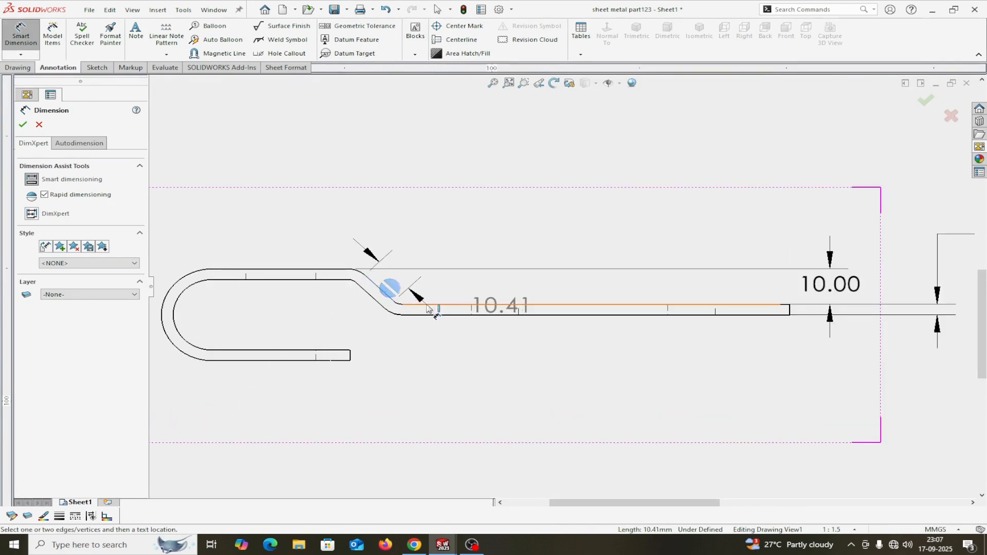
left_click(417, 306)
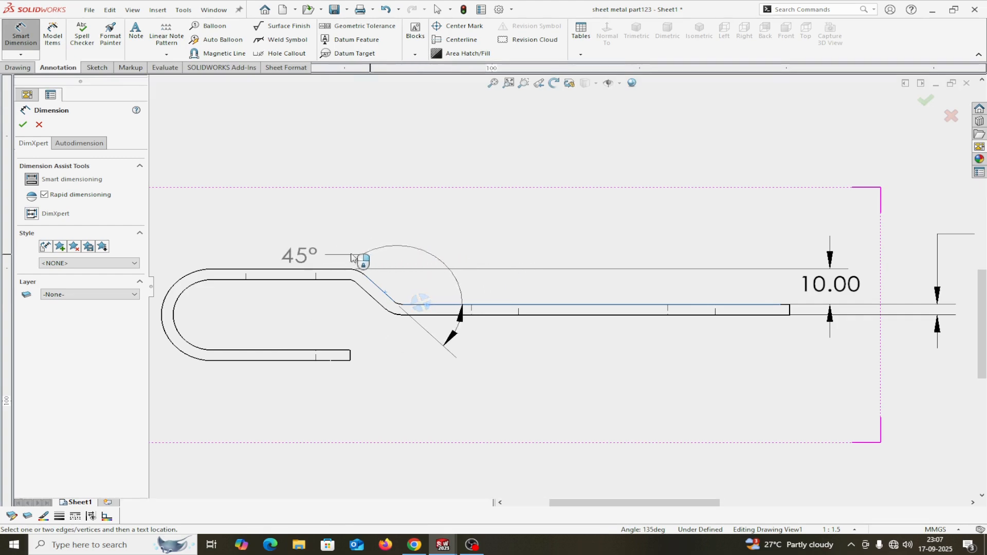
left_click(413, 246)
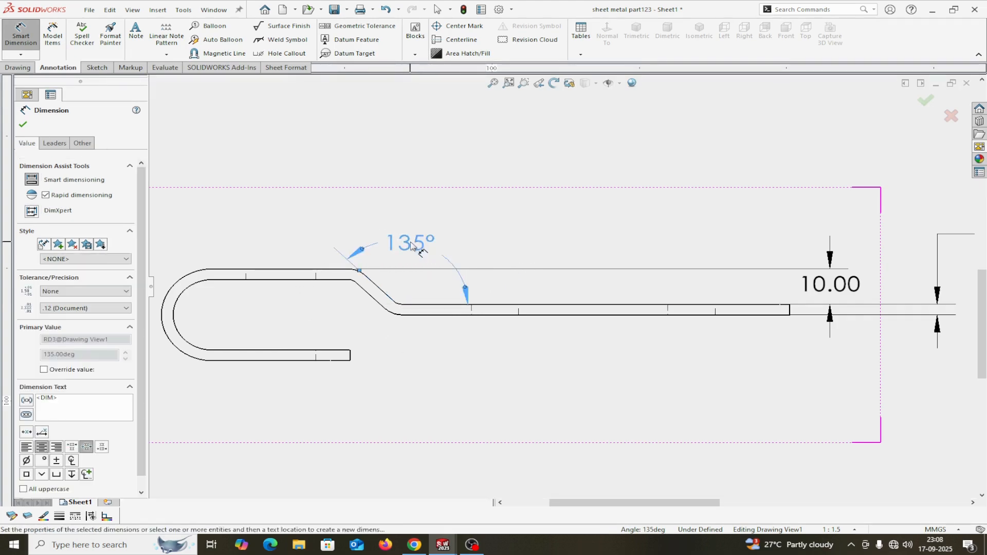
left_click(22, 126)
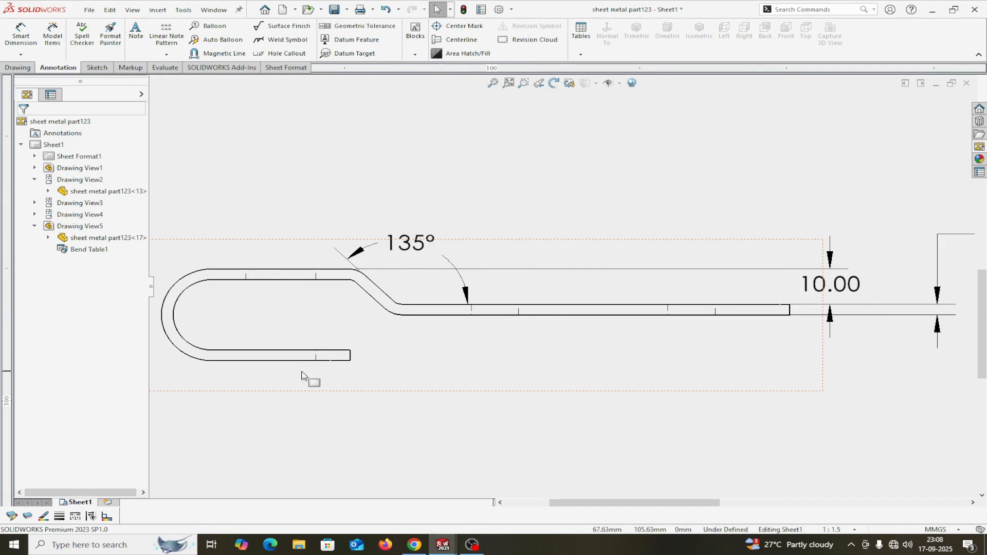
Add the 48.00 hem length from the bend's outer arc to the short flange end, below the part.
scroll(334, 373, "up", 2)
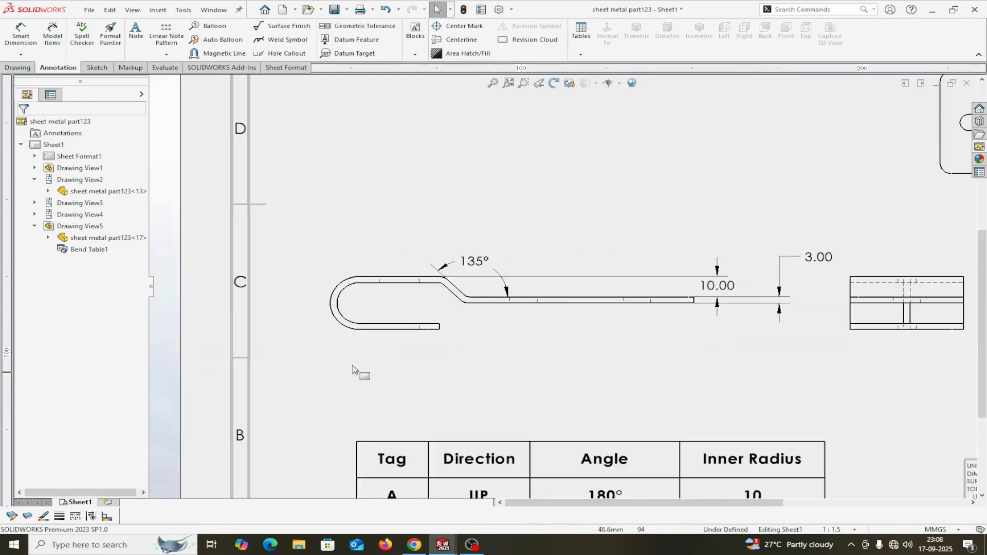
left_click(17, 37)
scroll(413, 303, "down", 3)
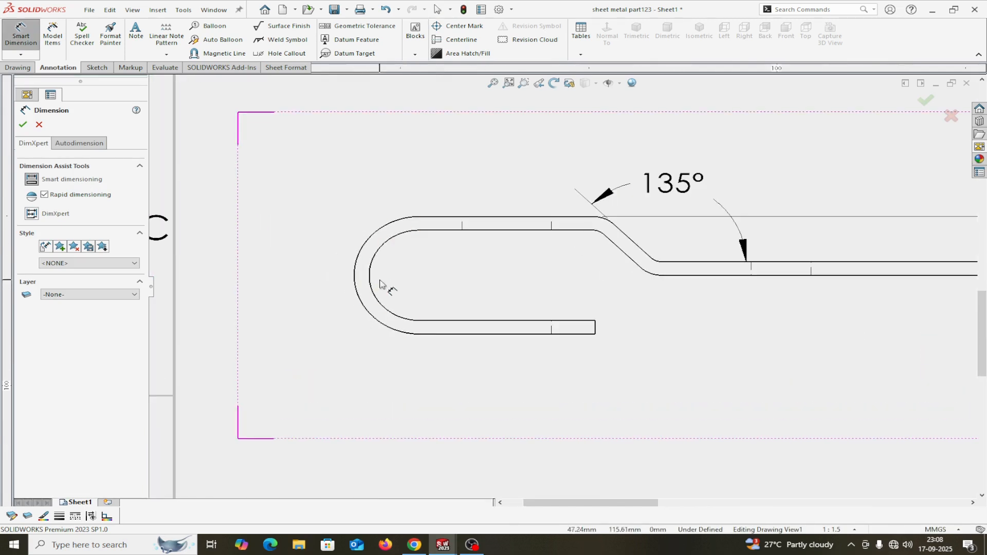
left_click(353, 277)
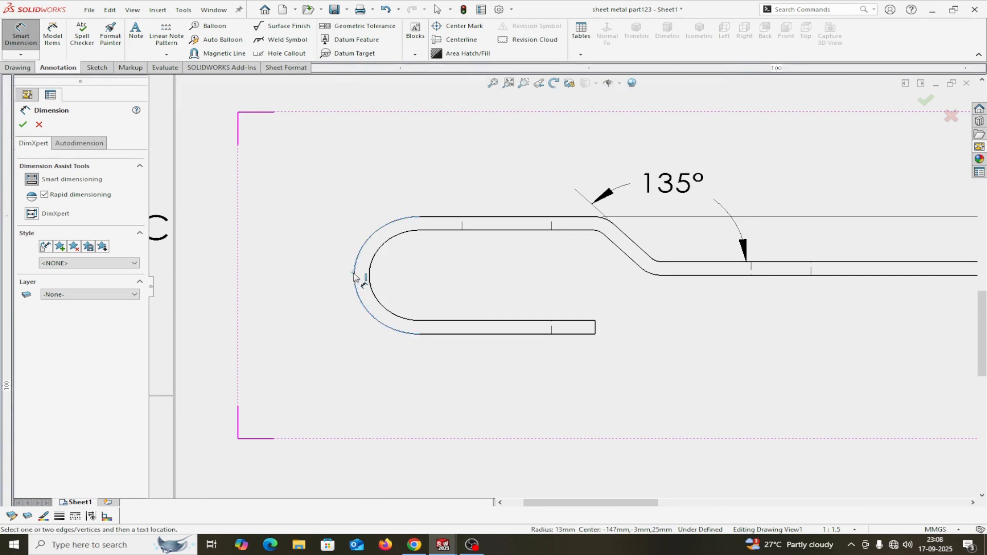
left_click(596, 331)
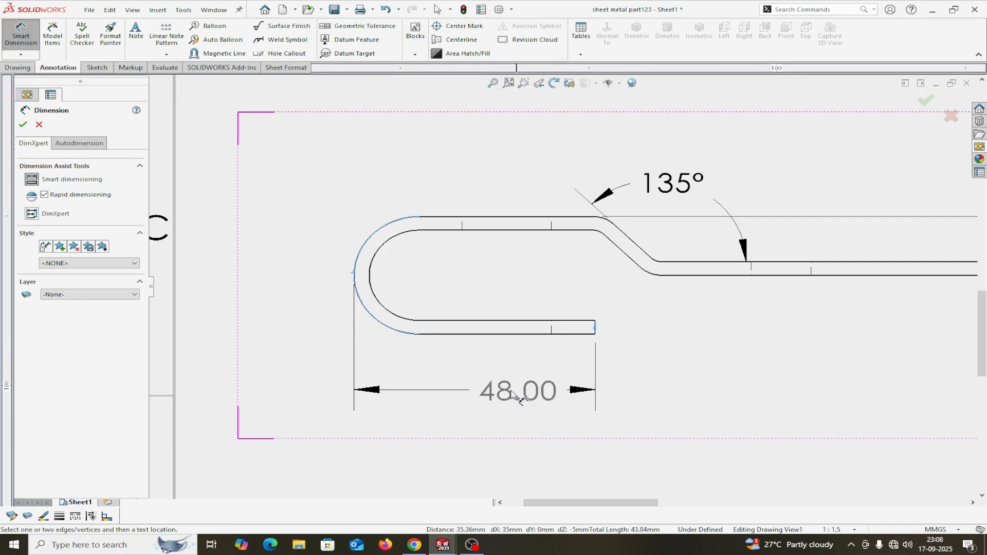
left_click(510, 394)
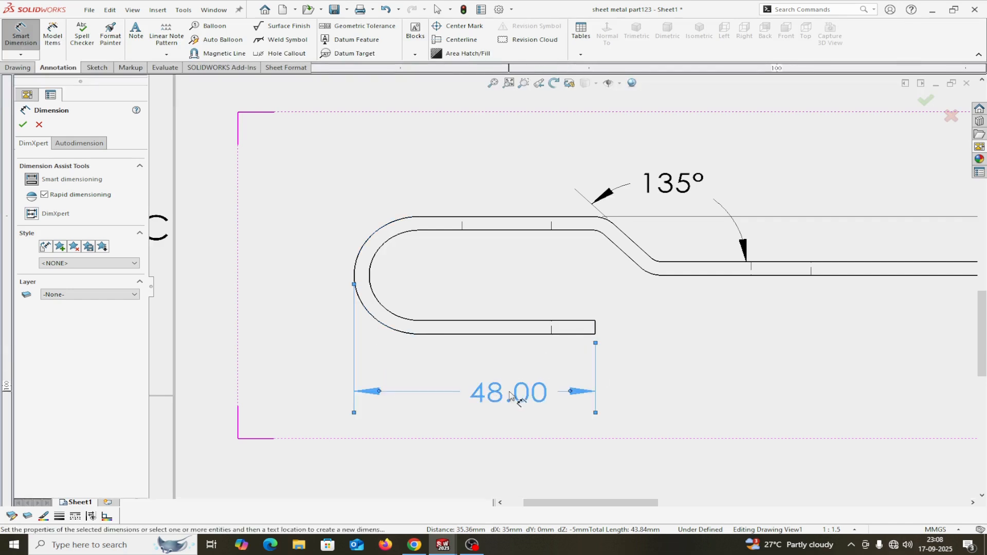
left_click(23, 125)
Dimension the 20.00 gap between the hem's upper and lower inner lines.
left_click(30, 45)
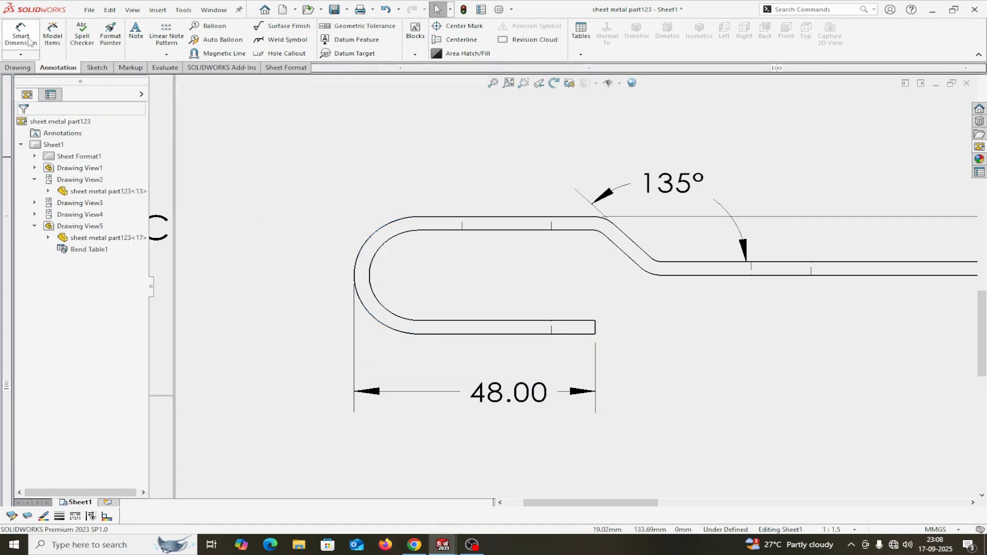
left_click(30, 43)
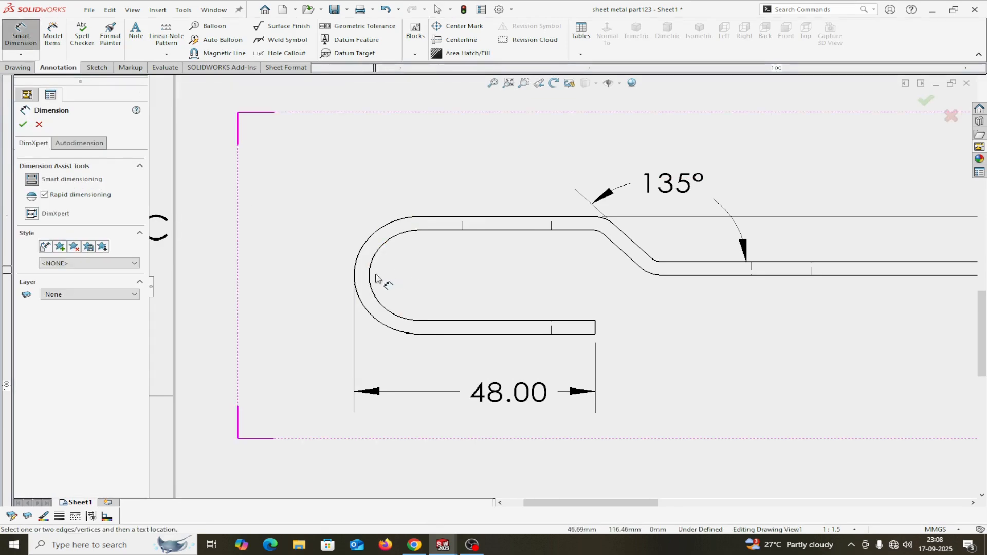
left_click(503, 231)
left_click(489, 320)
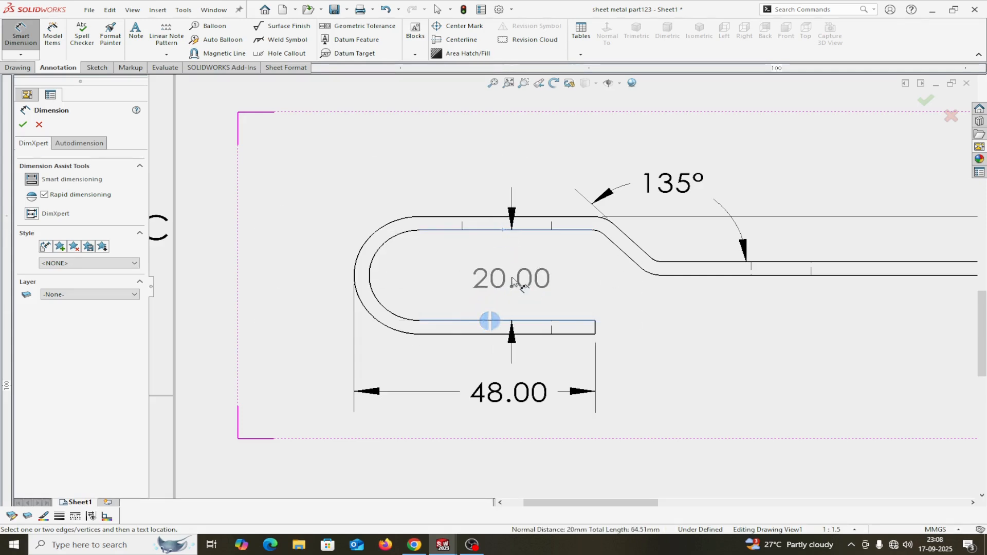
left_click(512, 280)
left_click(23, 125)
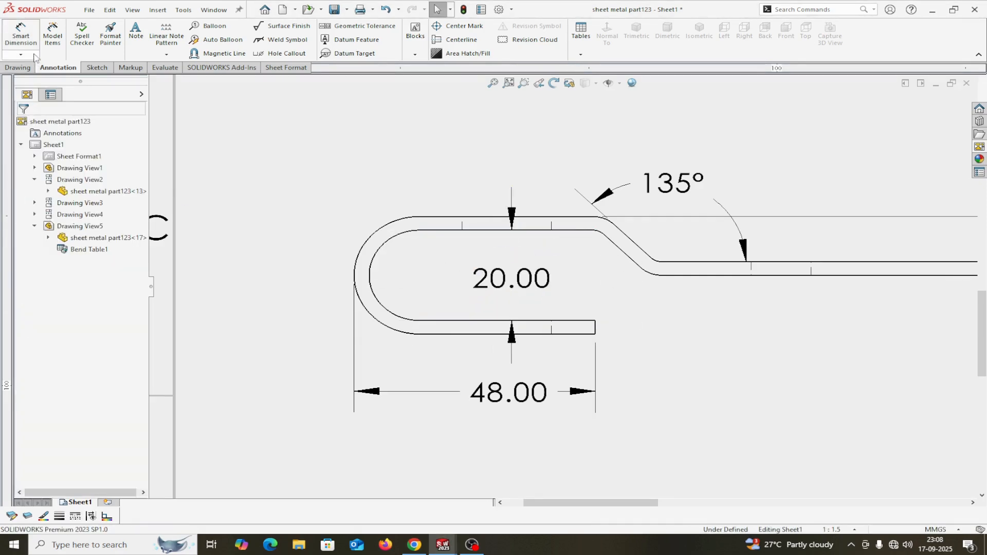
Add R10.00 inner and R13.00 outer bend radii, then move the R10.00 label above the bend.
left_click(21, 34)
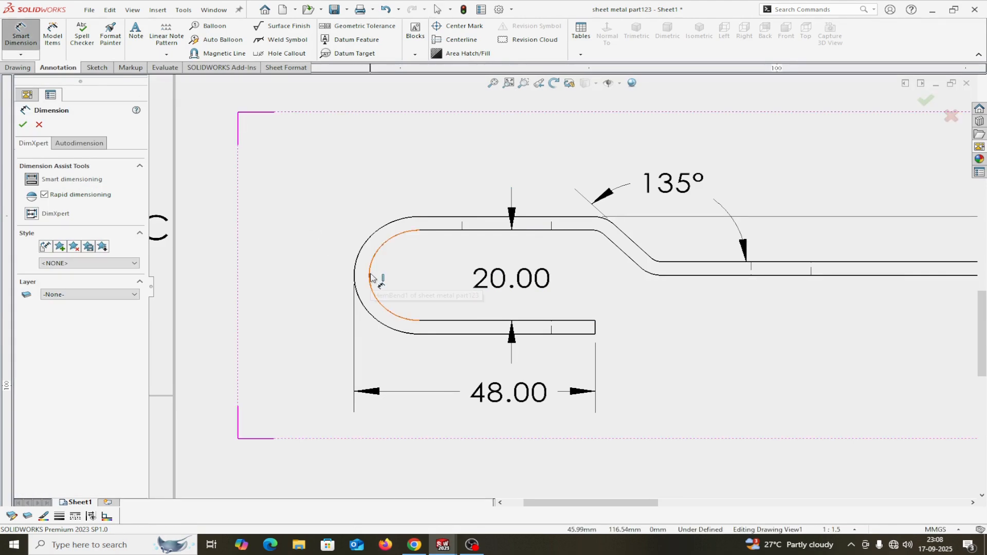
left_click(371, 278)
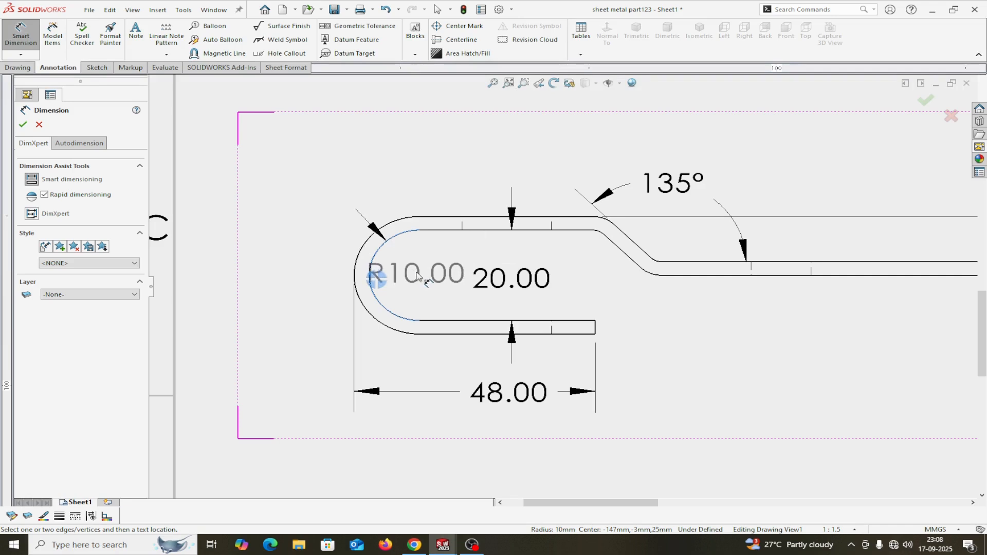
left_click(417, 276)
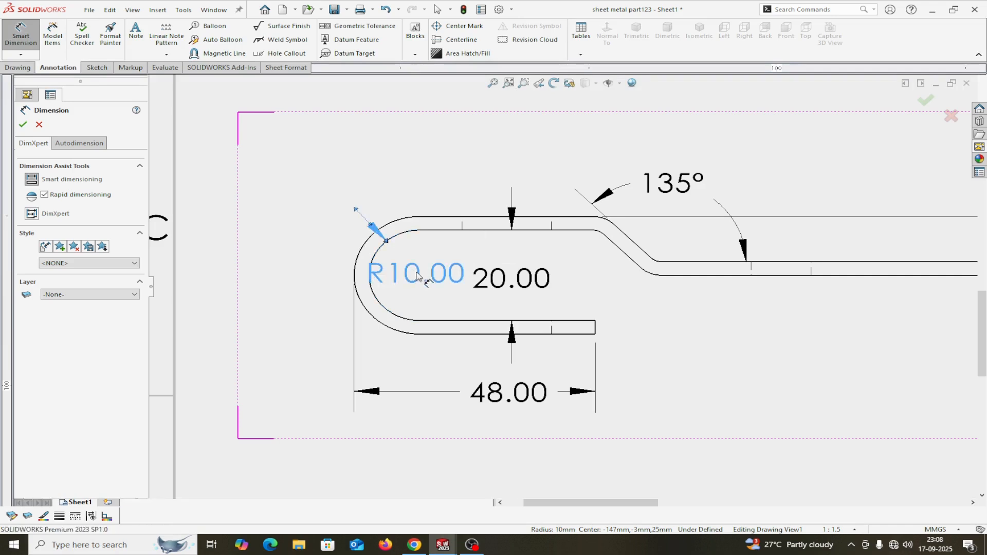
left_click(23, 125)
left_click(20, 34)
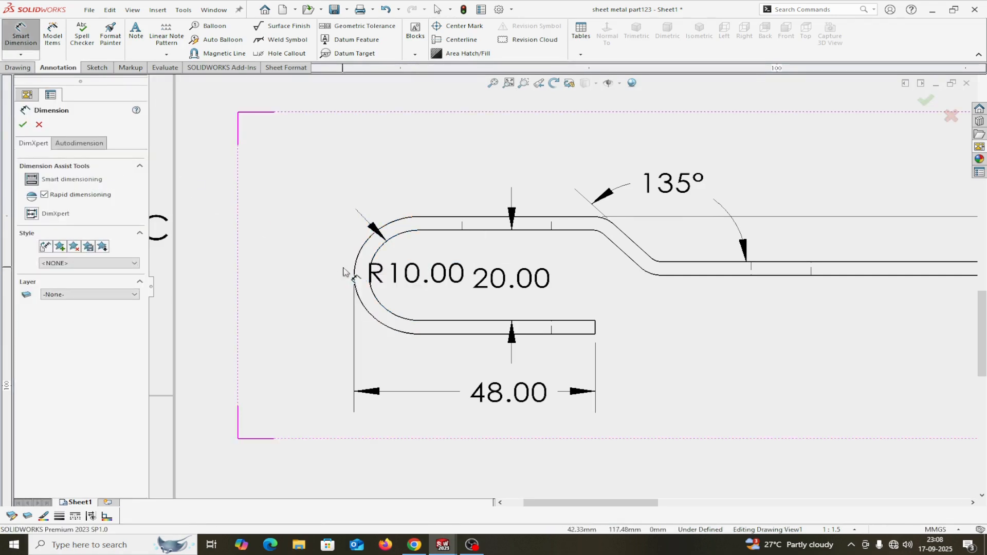
left_click(354, 278)
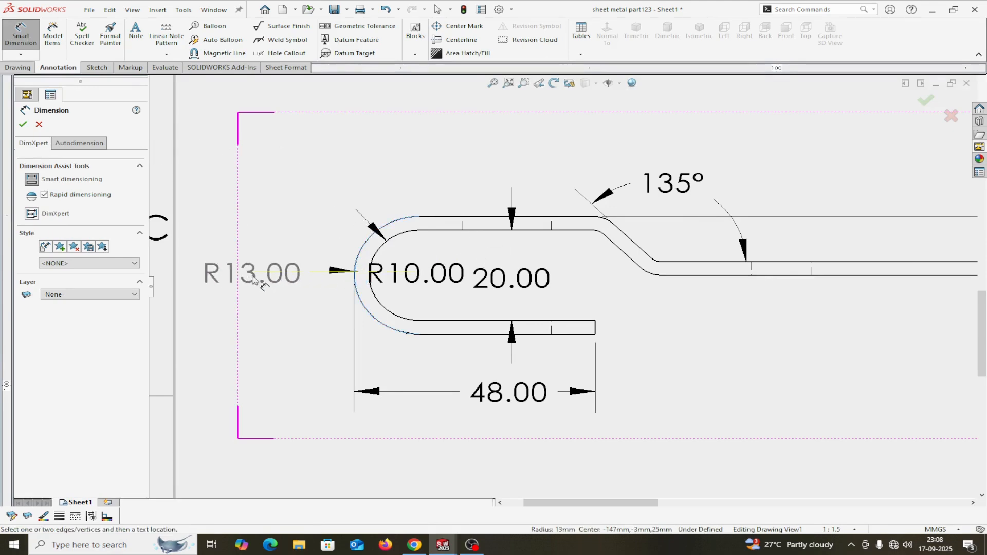
left_click(252, 277)
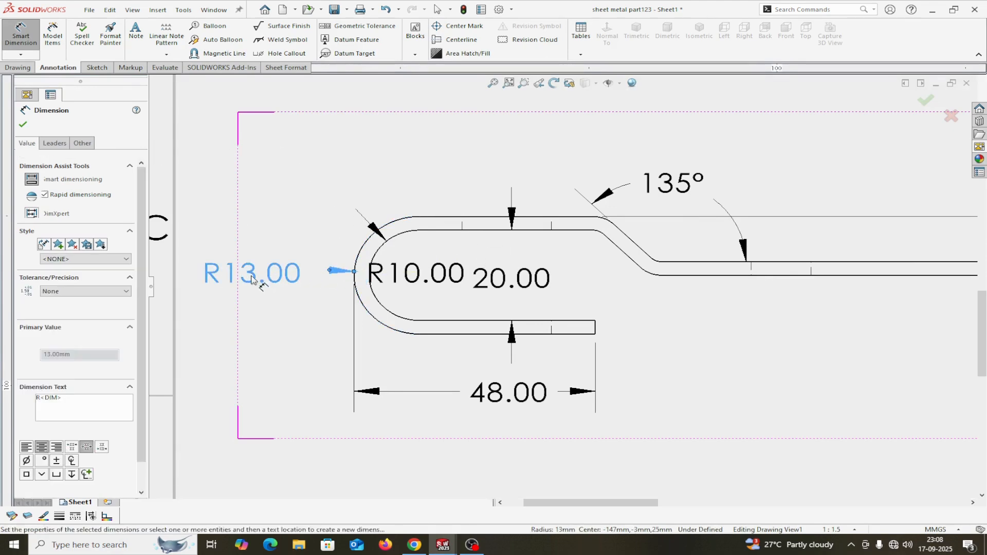
left_click(23, 126)
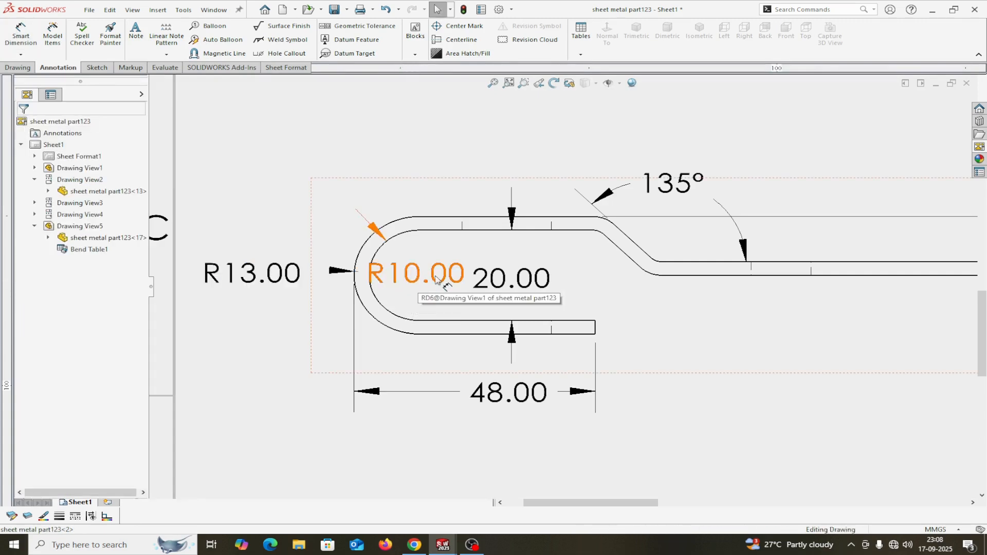
left_click_drag(418, 283, 221, 153)
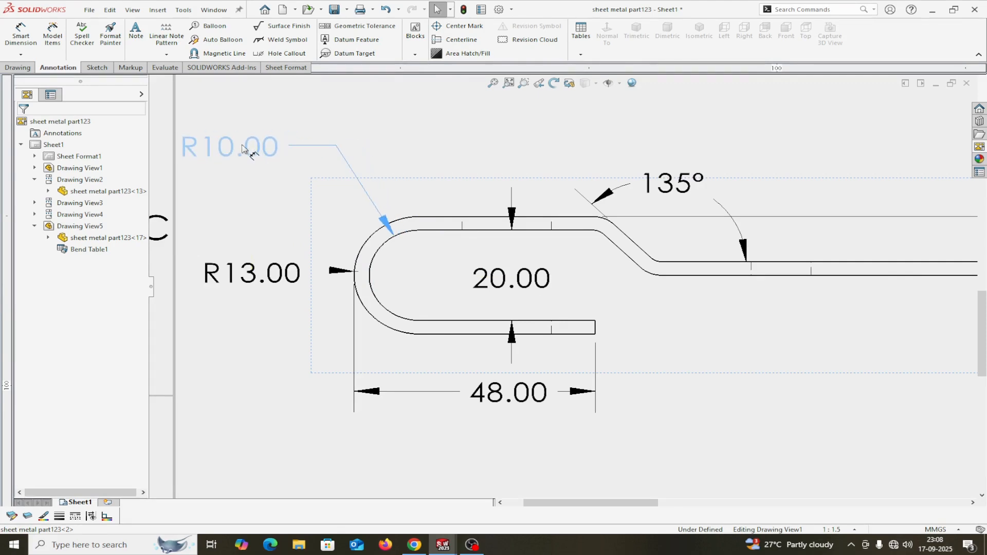
Finish editing the radius dimension in the side view.
scroll(469, 268, "up", 5)
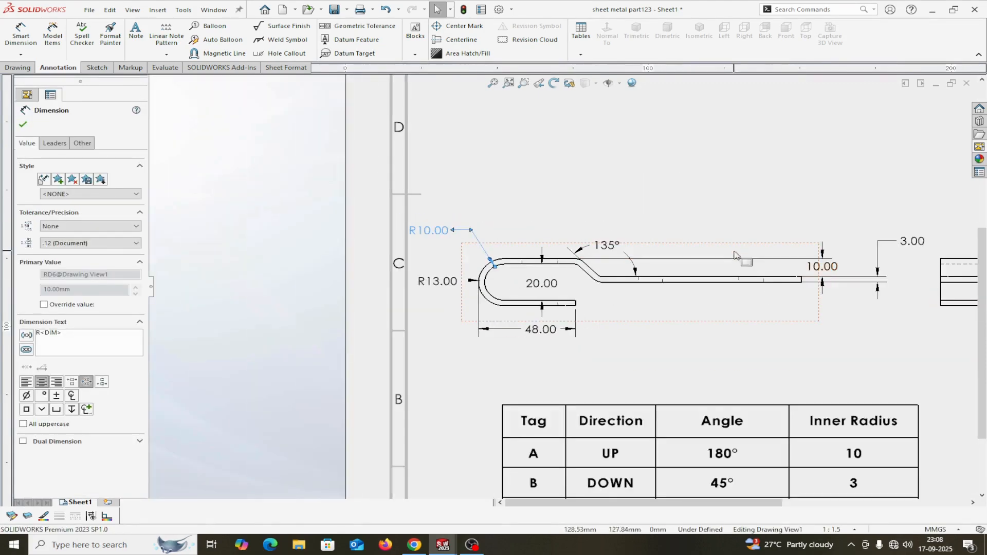
scroll(712, 266, "down", 3)
scroll(709, 267, "up", 3)
scroll(668, 244, "up", 4)
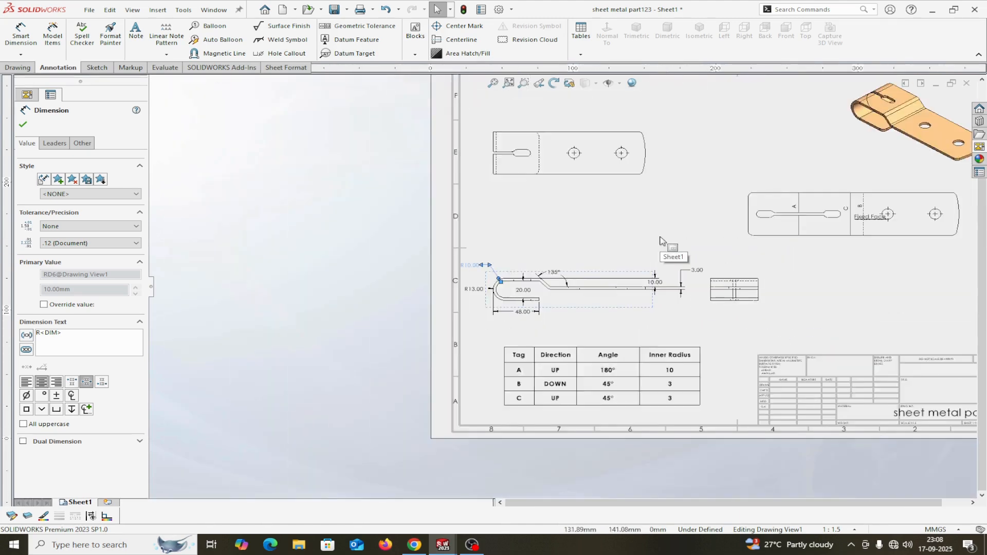
scroll(638, 195, "down", 3)
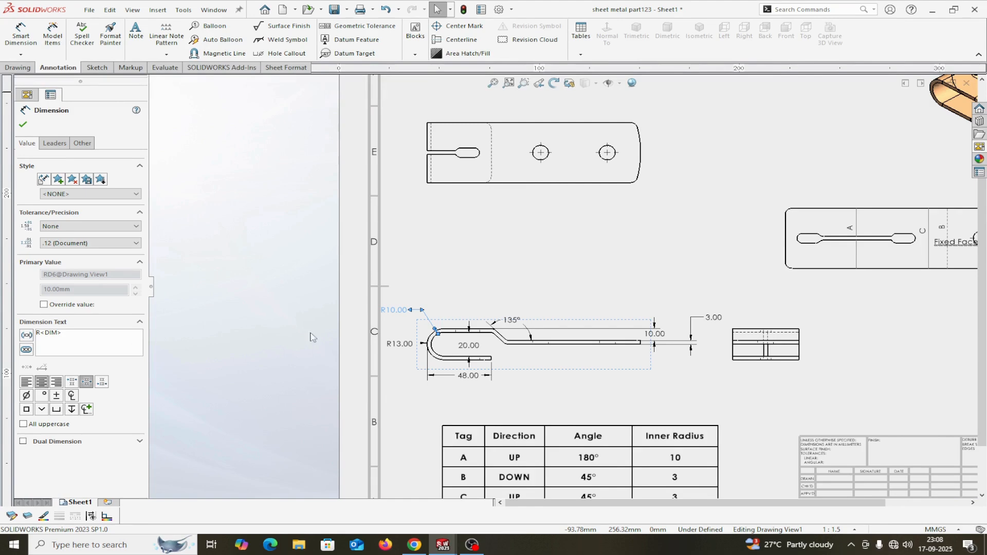
left_click(23, 124)
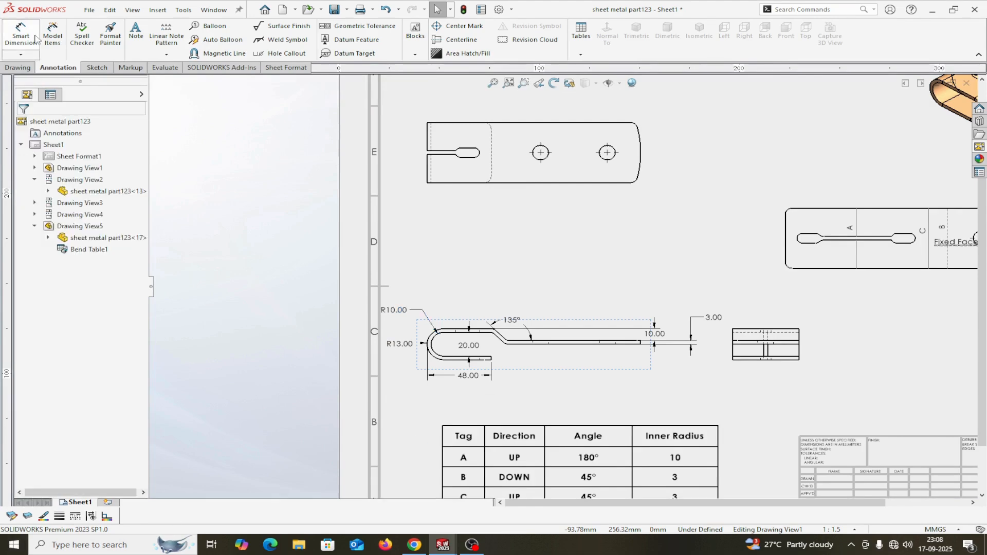
Dimension the top view's 160.00 overall length below it, discarding an unwanted 70.00 attempt.
left_click(21, 35)
scroll(414, 101, "up", 2)
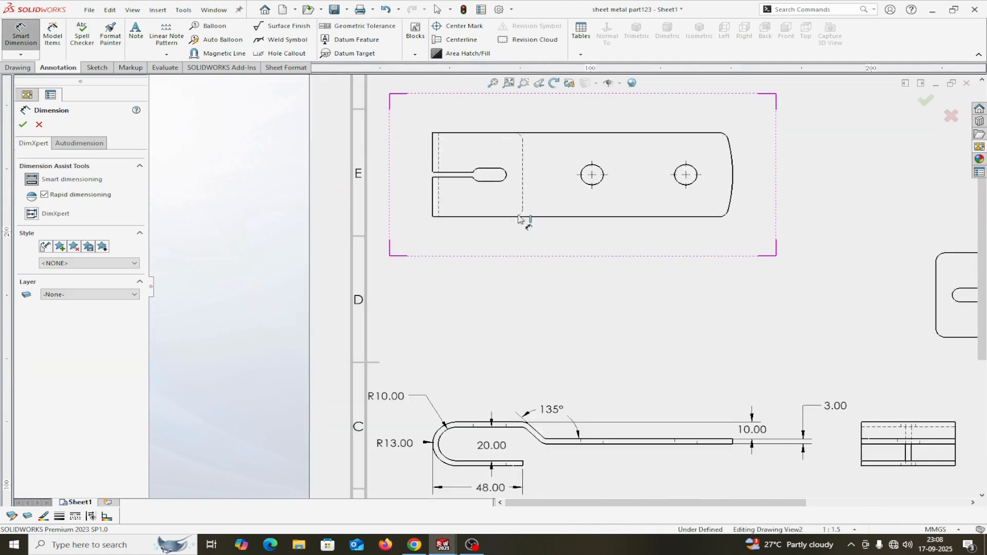
left_click(432, 205)
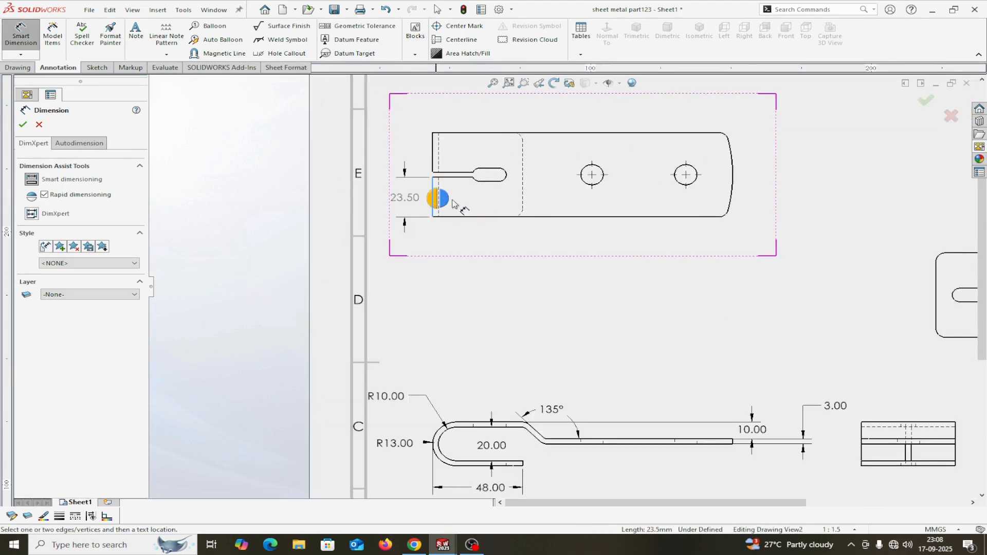
left_click(733, 184)
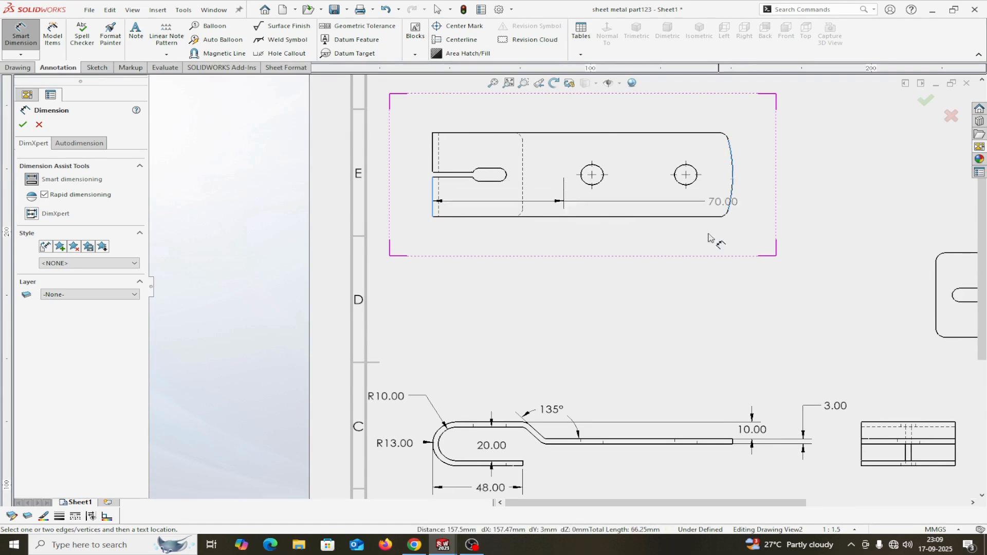
key("Escape")
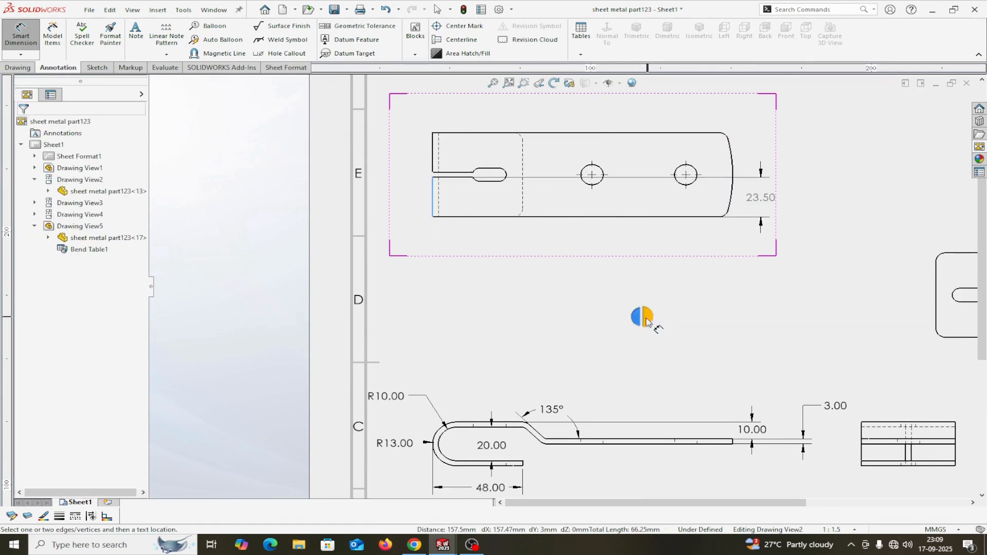
key("Escape")
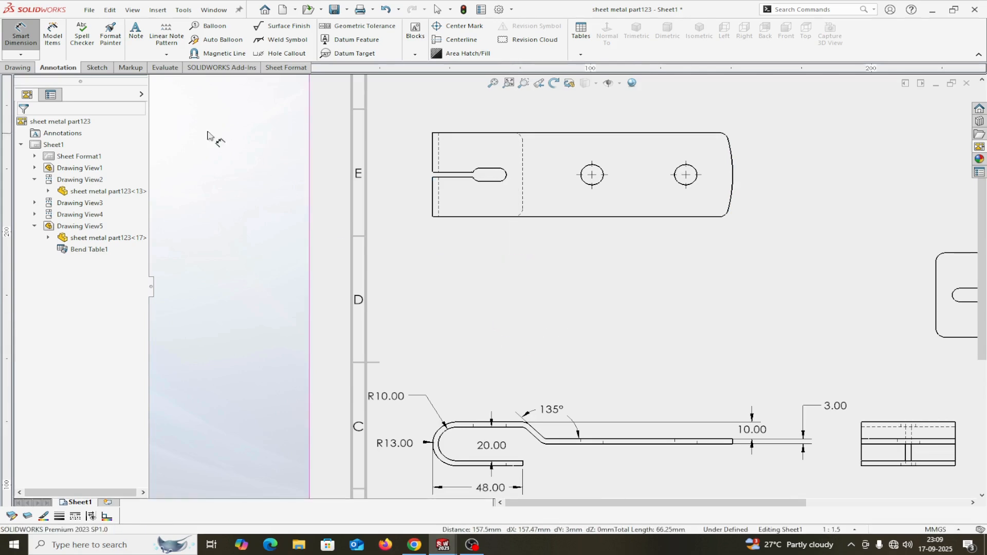
left_click(433, 194)
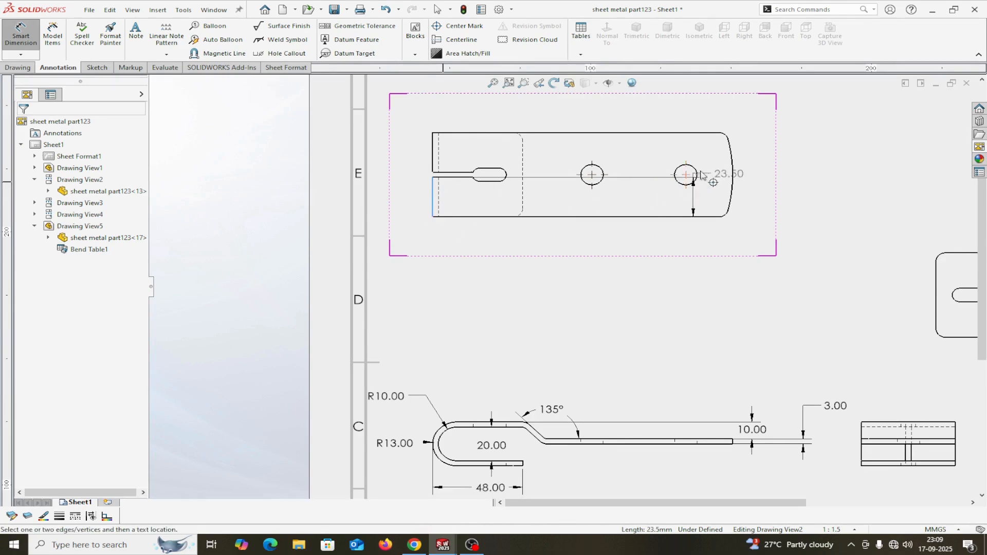
left_click(734, 174)
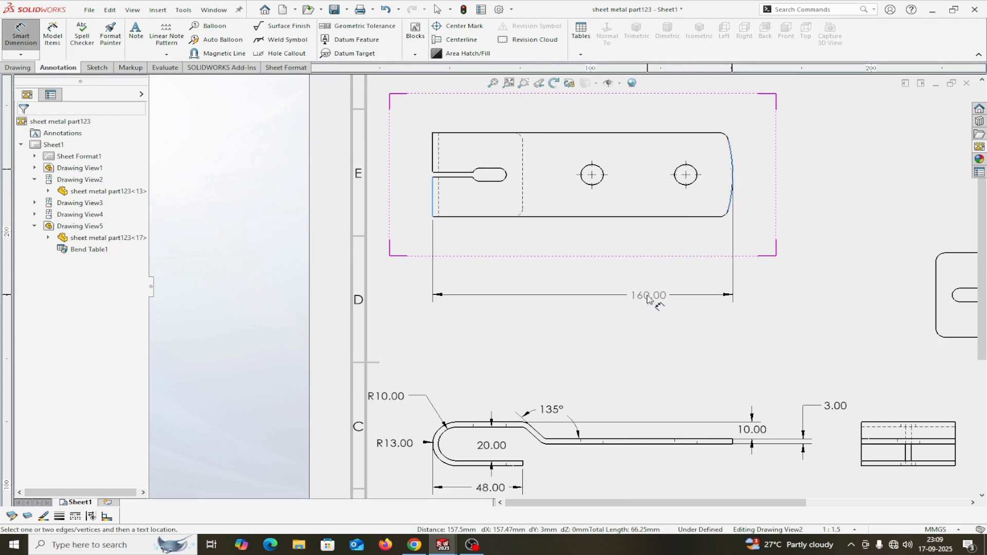
left_click(637, 302)
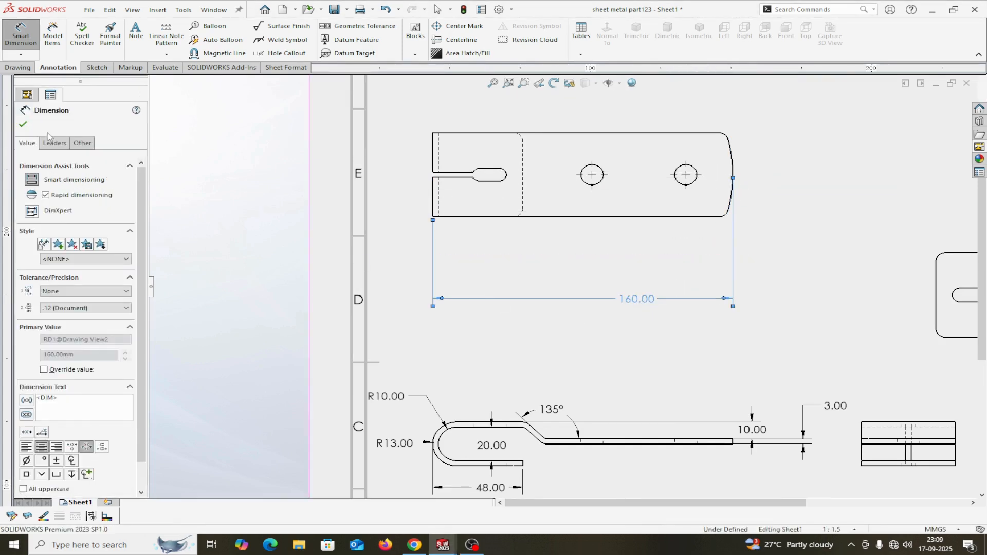
left_click(22, 124)
Add the 50.00 width between the top view's top and bottom edges, placed on the right.
left_click(21, 31)
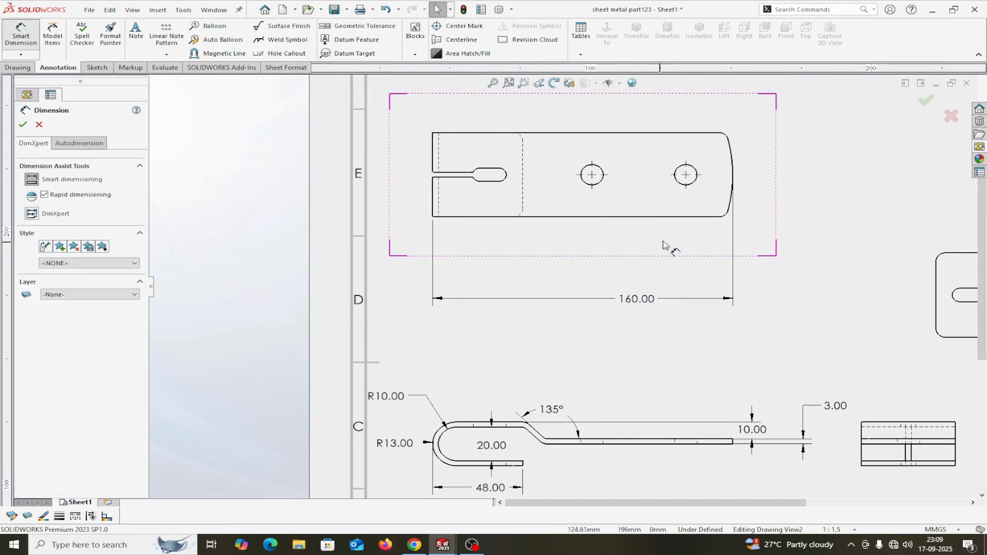
left_click(691, 217)
left_click(715, 133)
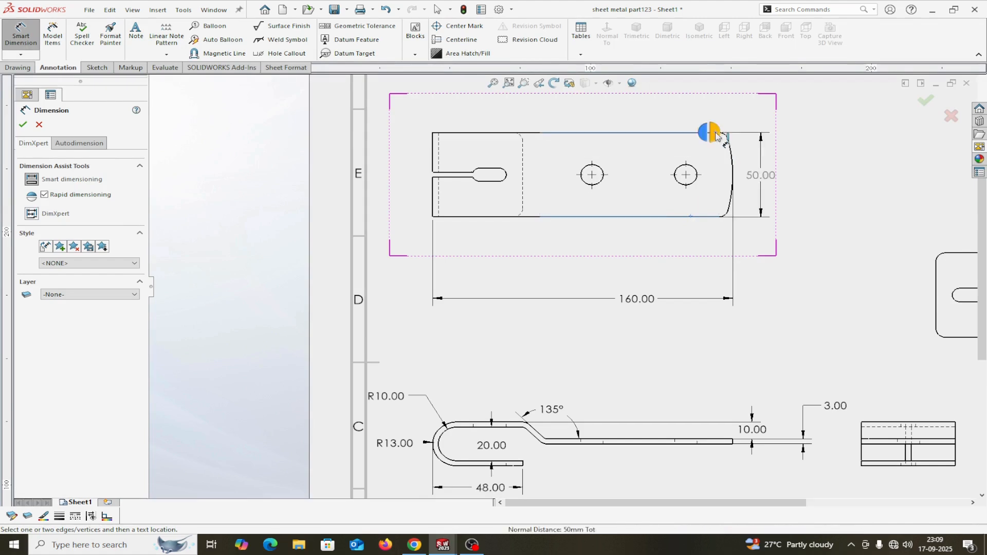
left_click(865, 158)
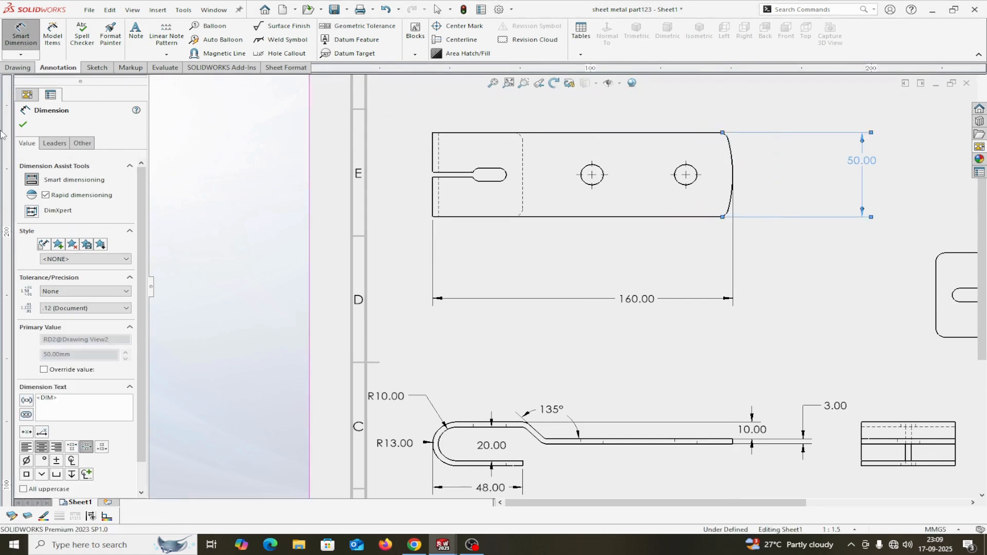
left_click(23, 125)
scroll(654, 229, "down", 2)
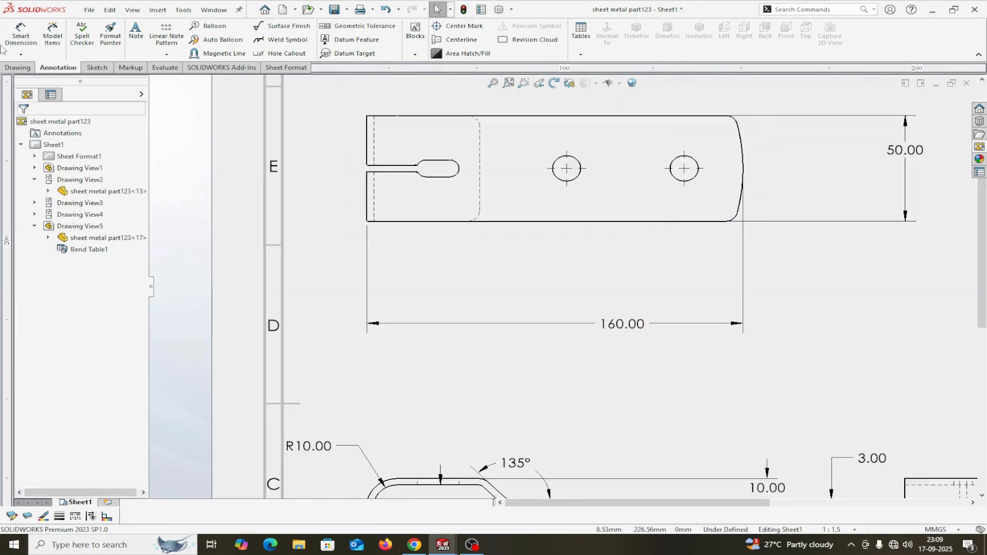
Add a Ø12.00 hole diameter callout with '2 nox' text below right of the top view.
left_click(19, 34)
left_click(580, 177)
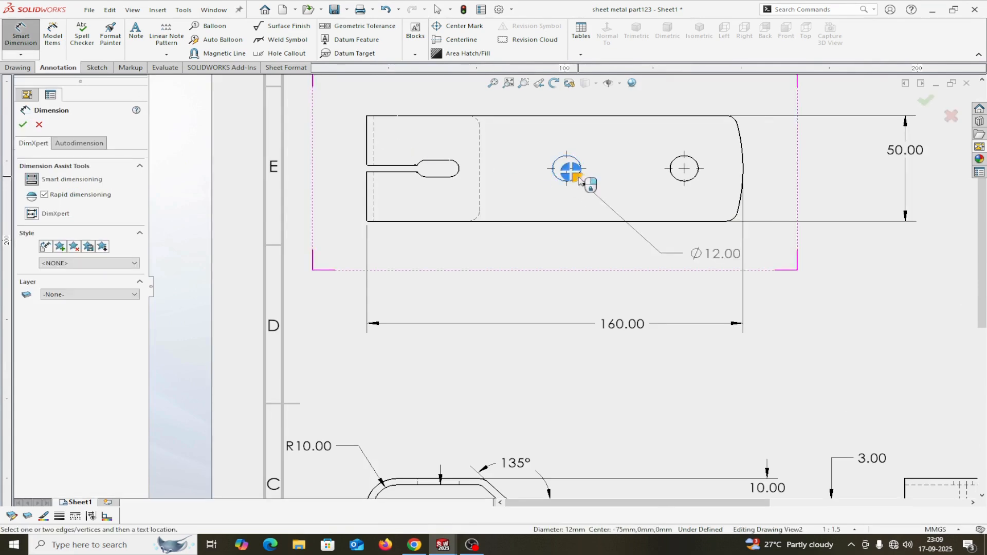
left_click(846, 307)
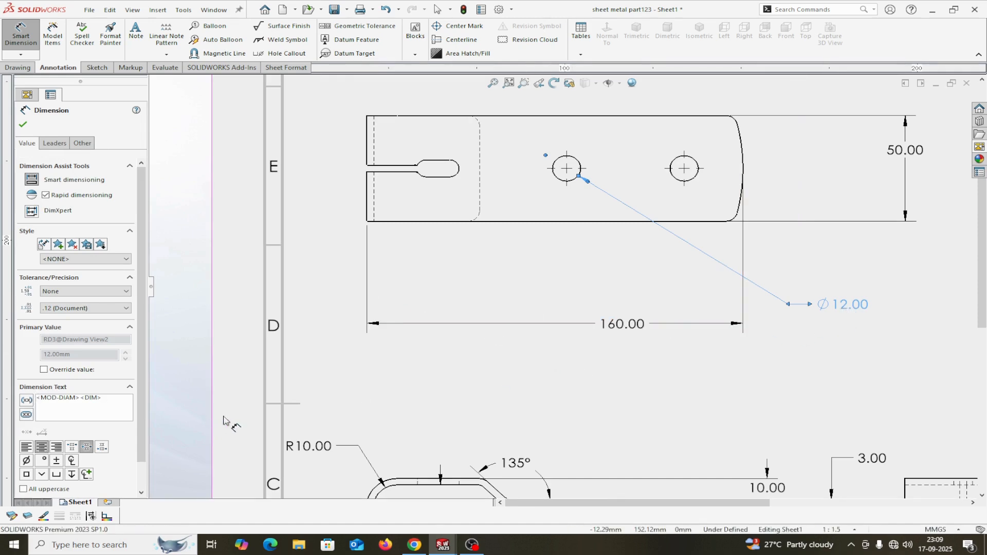
type("2 ")
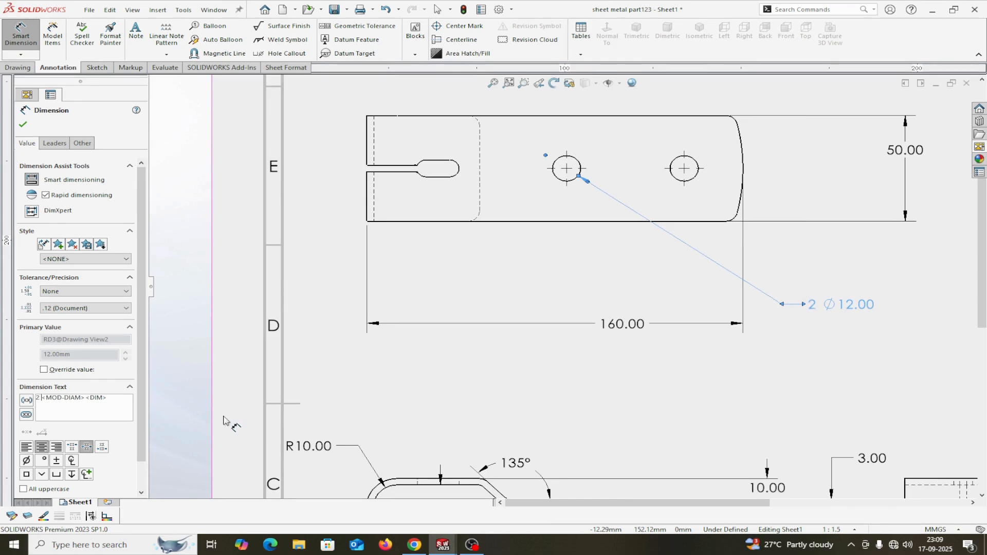
type("no")
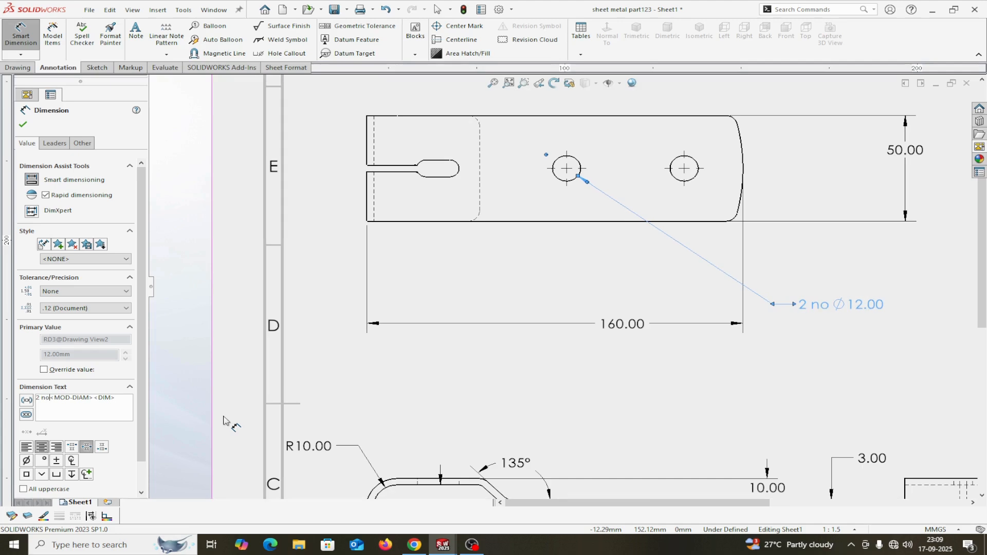
type("x")
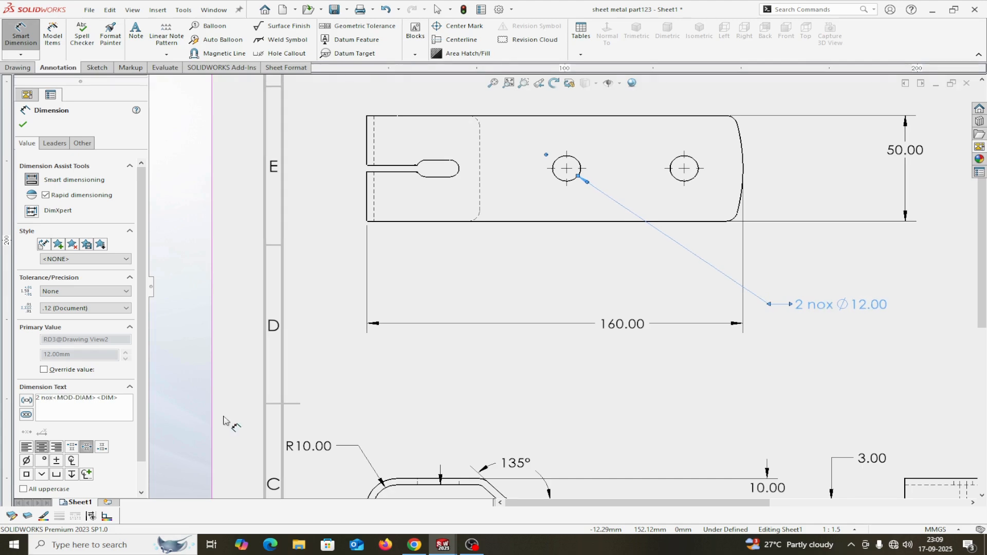
left_click(23, 124)
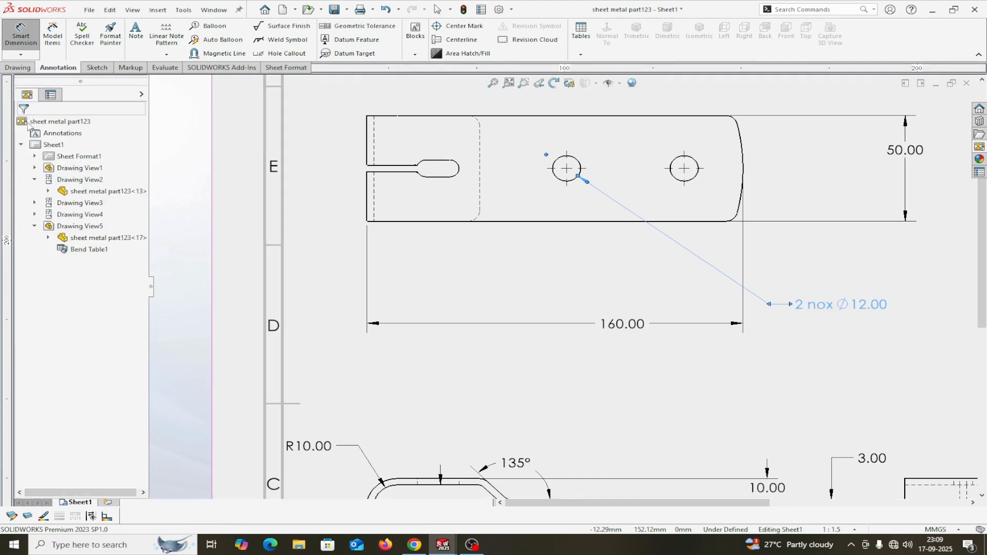
Dimension the 50.00 spacing between the two mounting holes.
left_click(21, 34)
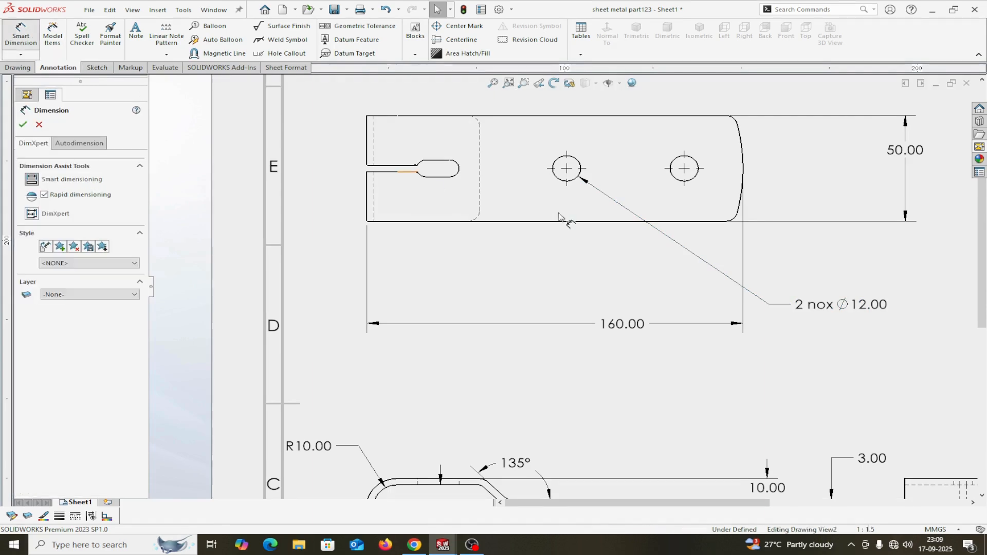
left_click(577, 178)
left_click(700, 179)
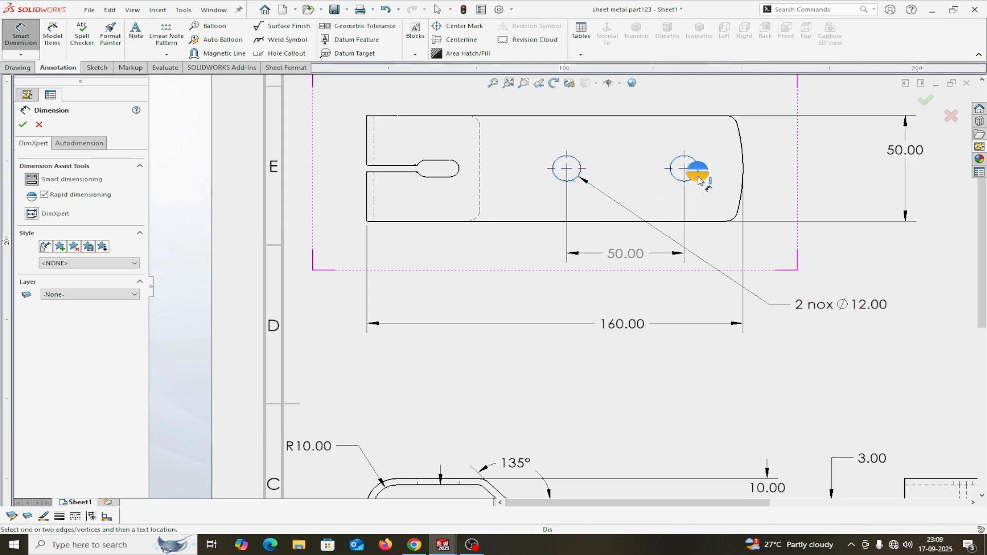
left_click(617, 254)
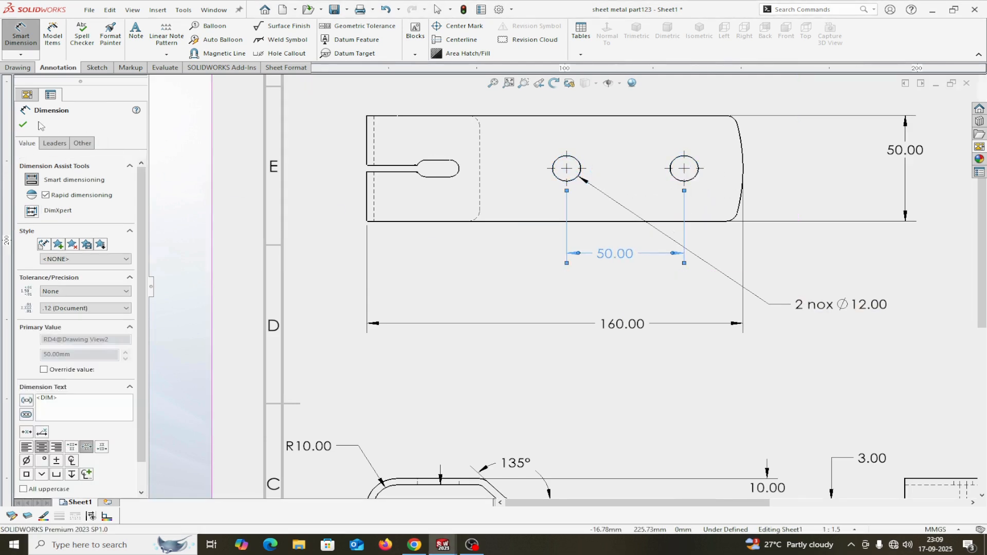
left_click(23, 125)
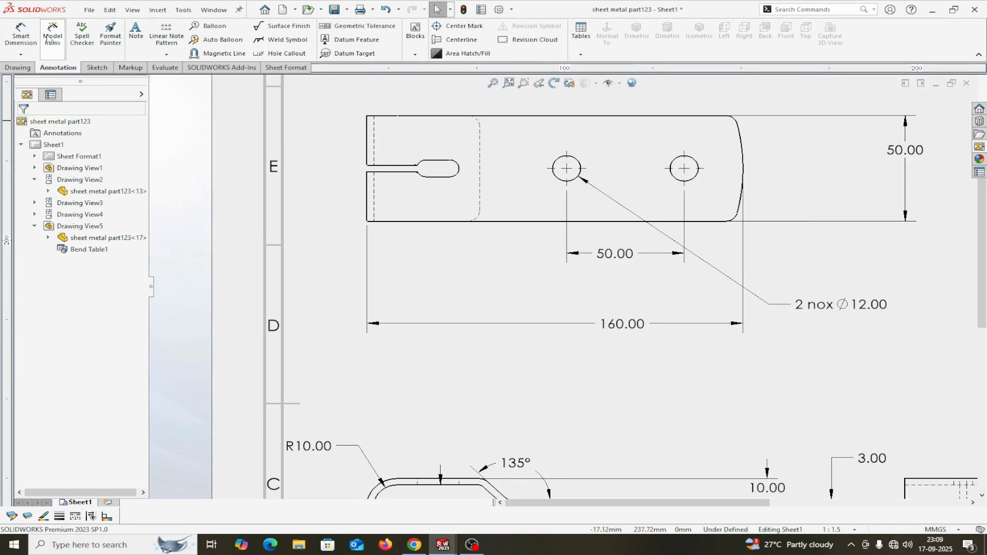
Dimension the slot's end arc with an R4.00 radius.
left_click(21, 34)
left_click(457, 173)
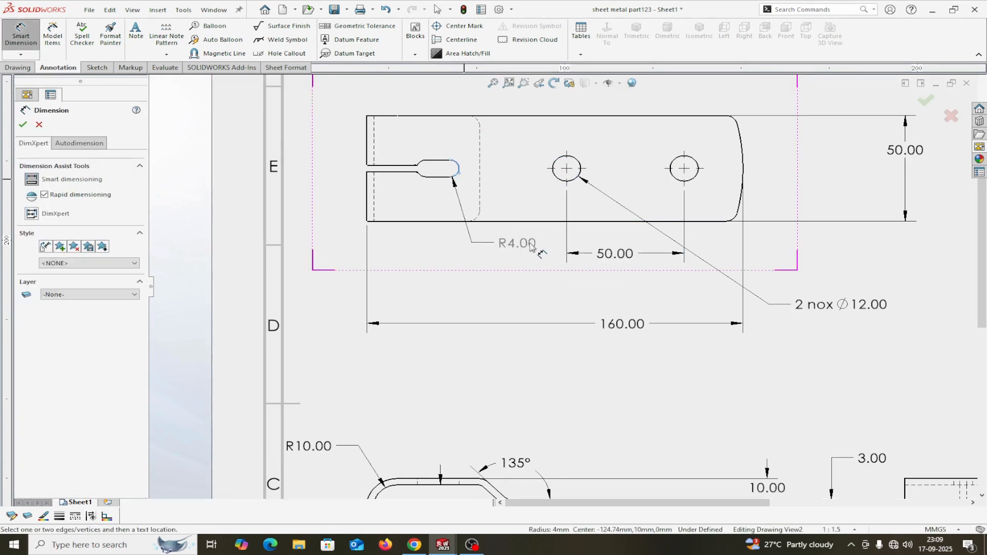
left_click(555, 247)
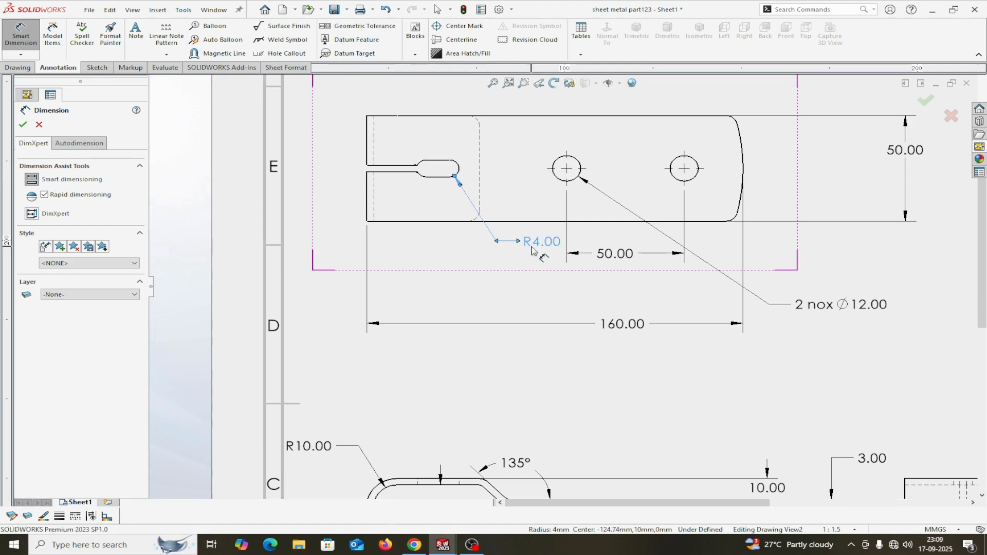
left_click(23, 125)
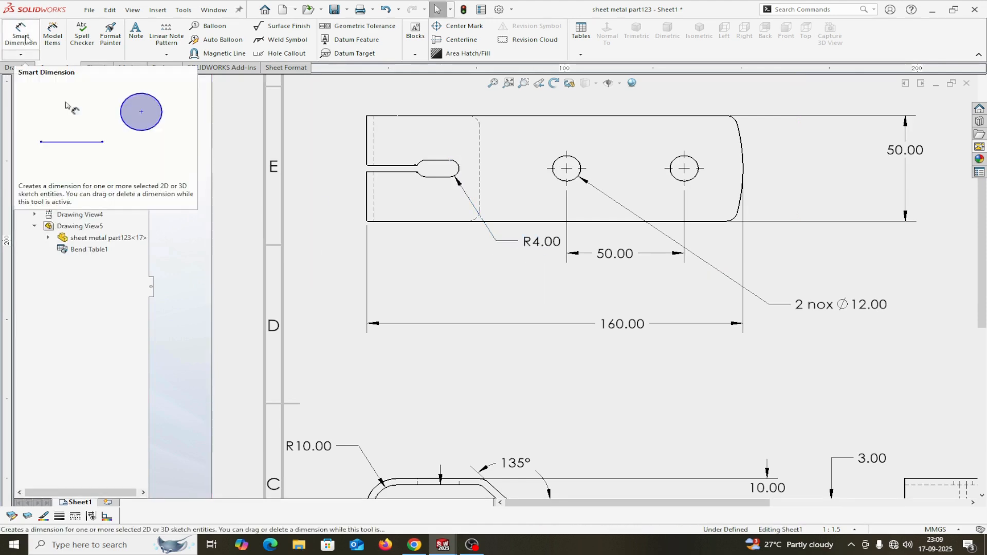
Add a centre mark to the slot.
left_click(472, 29)
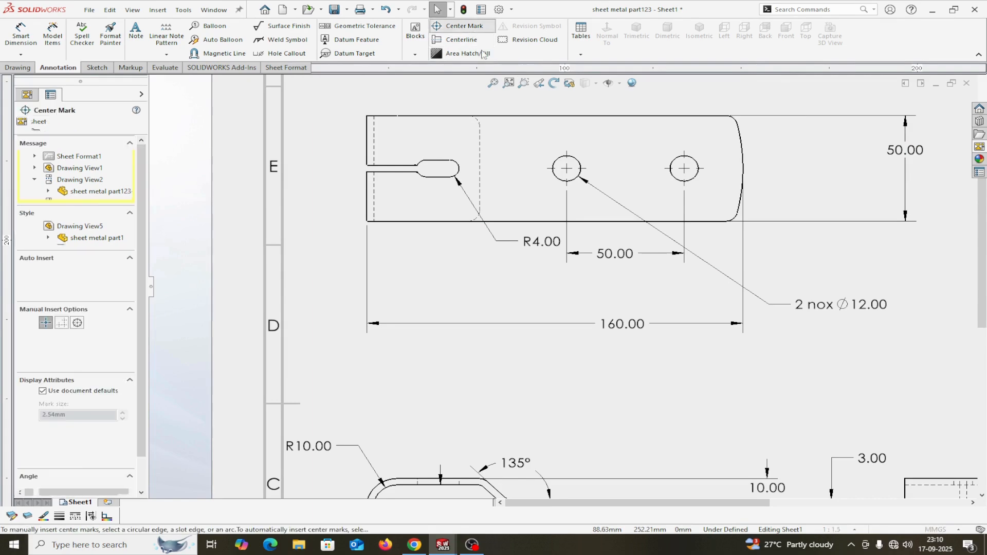
left_click(457, 168)
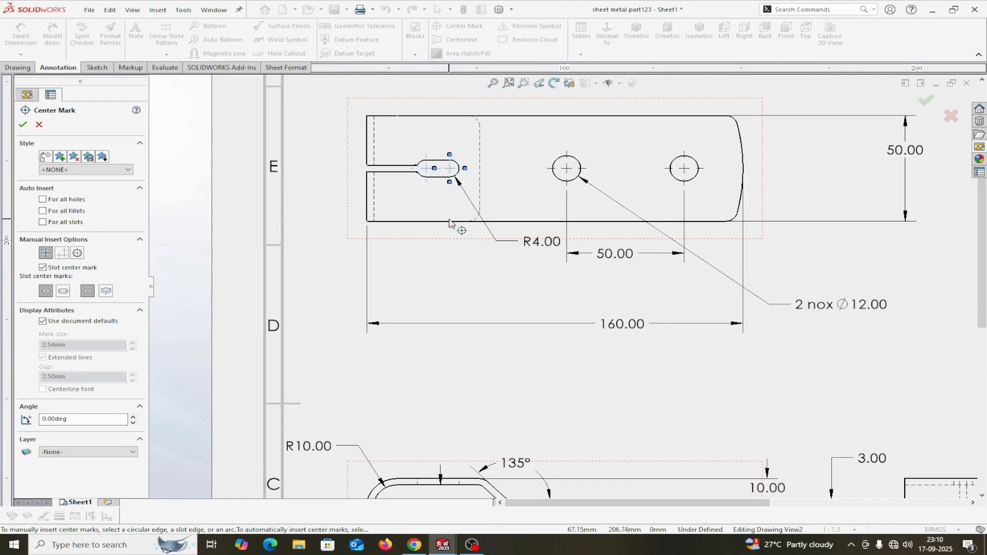
left_click(22, 124)
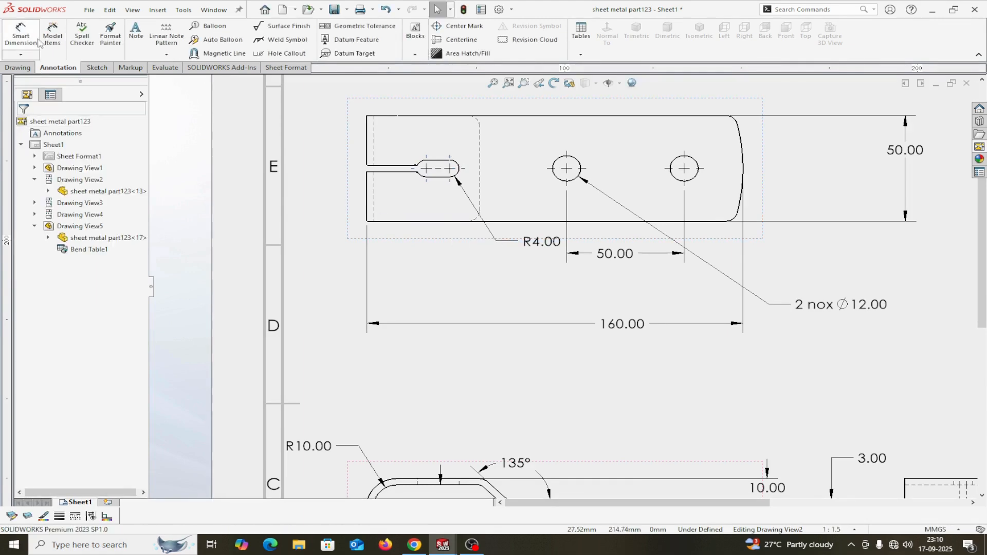
Dimension the 14.00 slot centre distance below the slot.
left_click(21, 35)
scroll(388, 135, "down", 2)
scroll(441, 182, "down", 1)
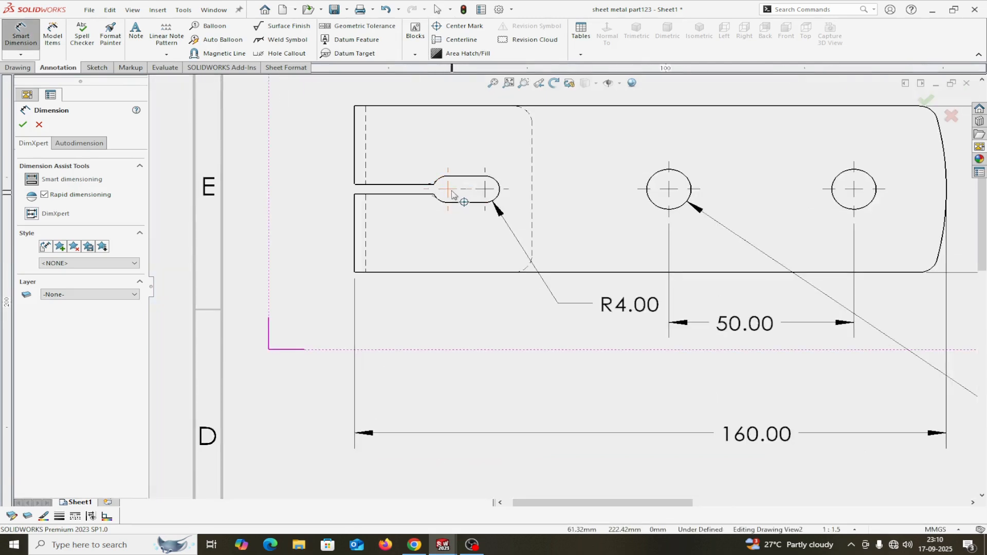
left_click(464, 194)
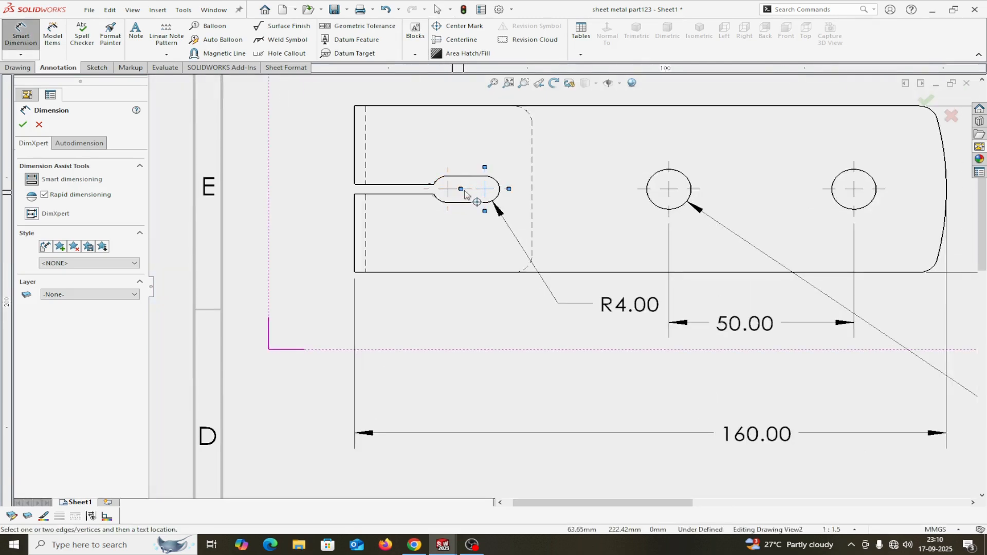
key("Escape")
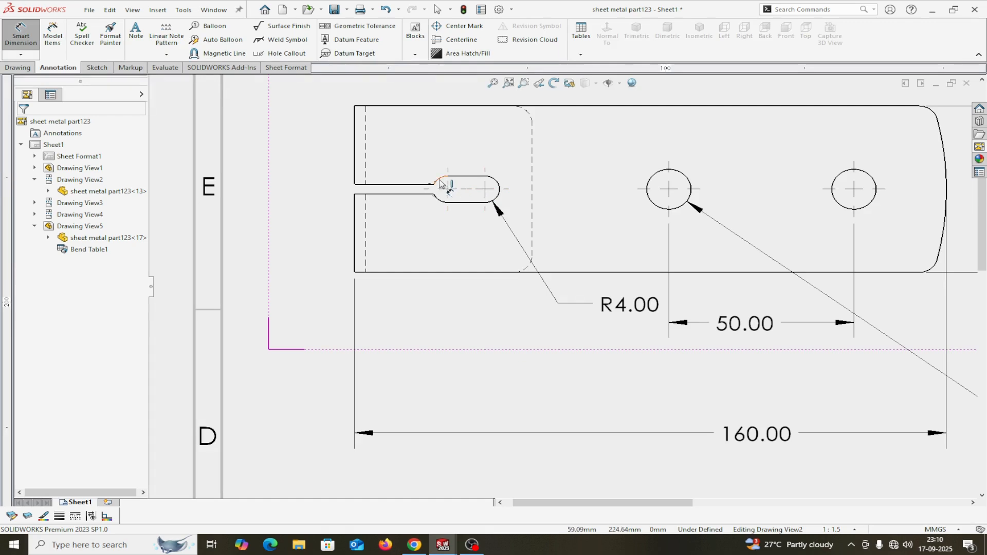
left_click(497, 188)
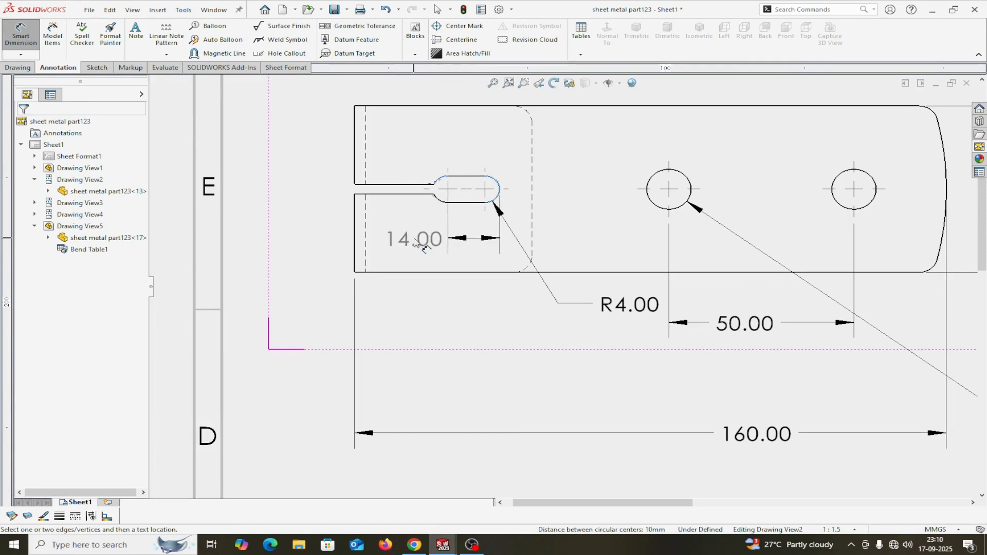
left_click(414, 239)
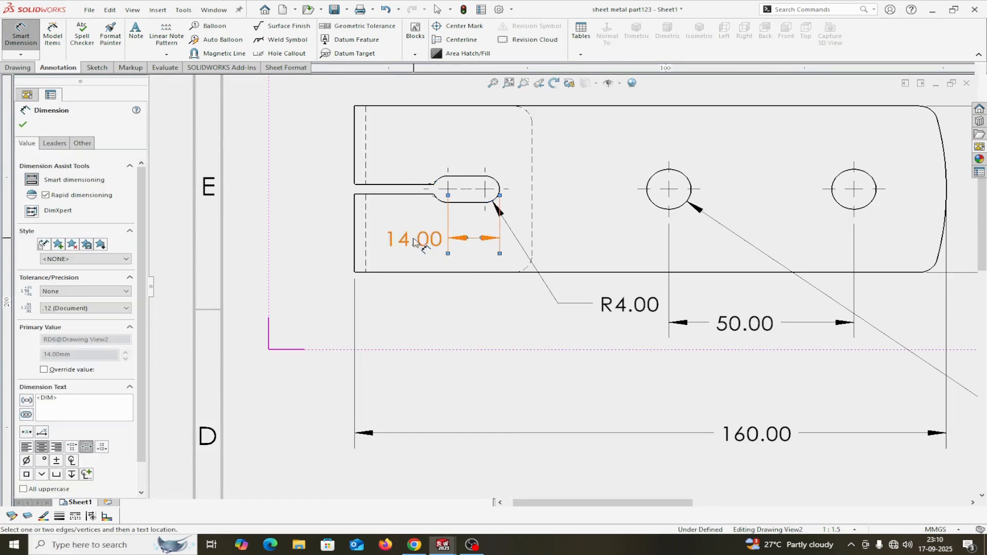
left_click(22, 125)
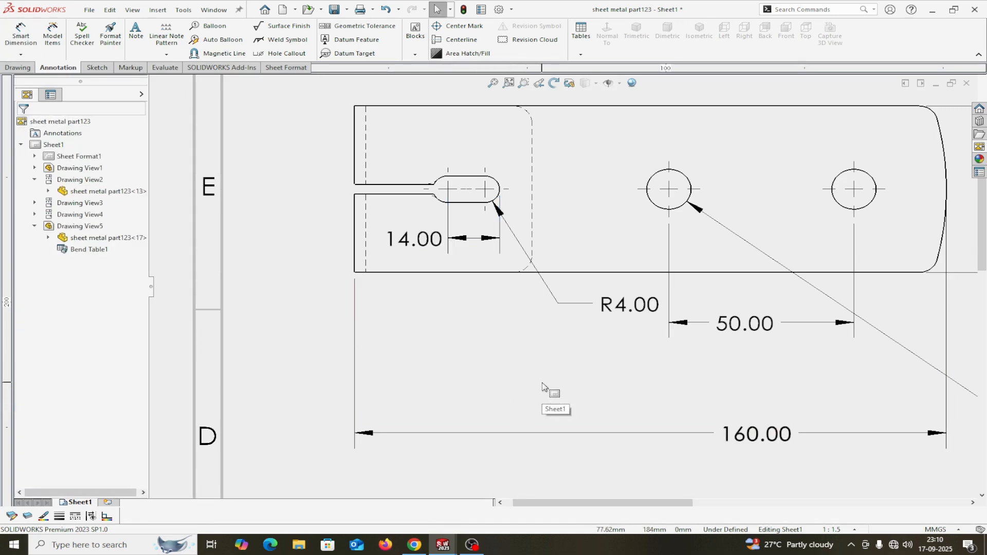
Dimension the 3.00 slit width between its edges, placed at the left.
left_click(25, 37)
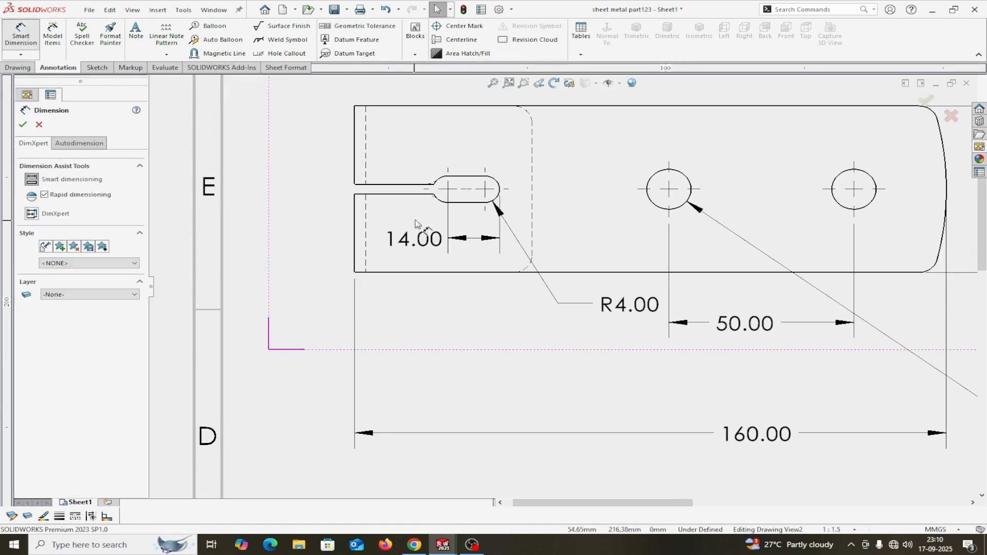
left_click(401, 195)
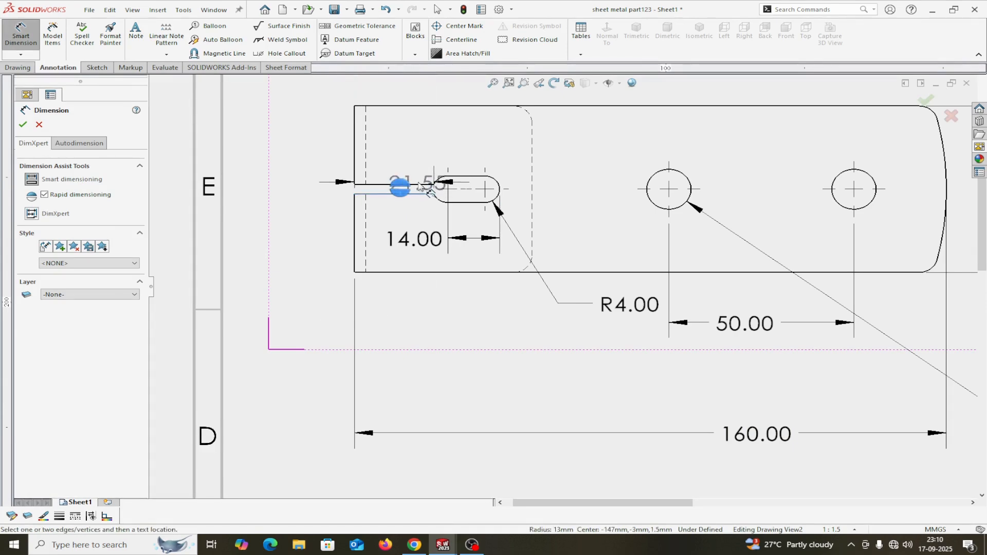
left_click(419, 185)
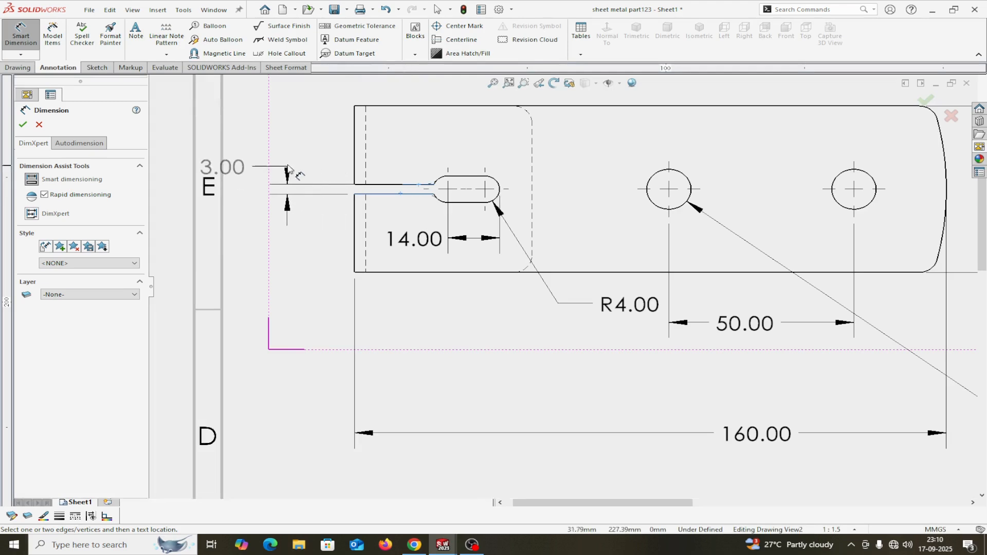
left_click(304, 154)
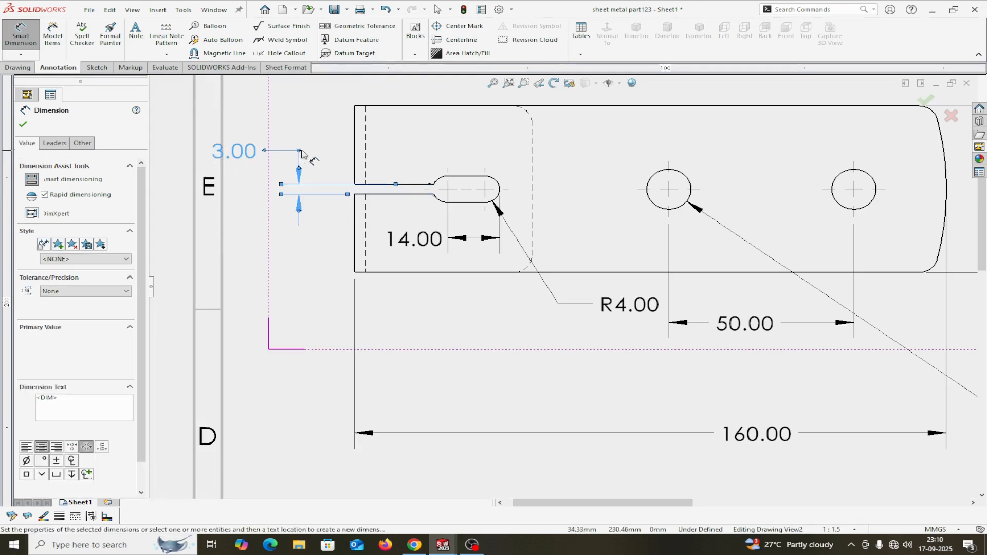
left_click(22, 126)
Add the 25.00 distance from the right hole to the part's end edge.
scroll(749, 344, "up", 3)
scroll(344, 138, "down", 2)
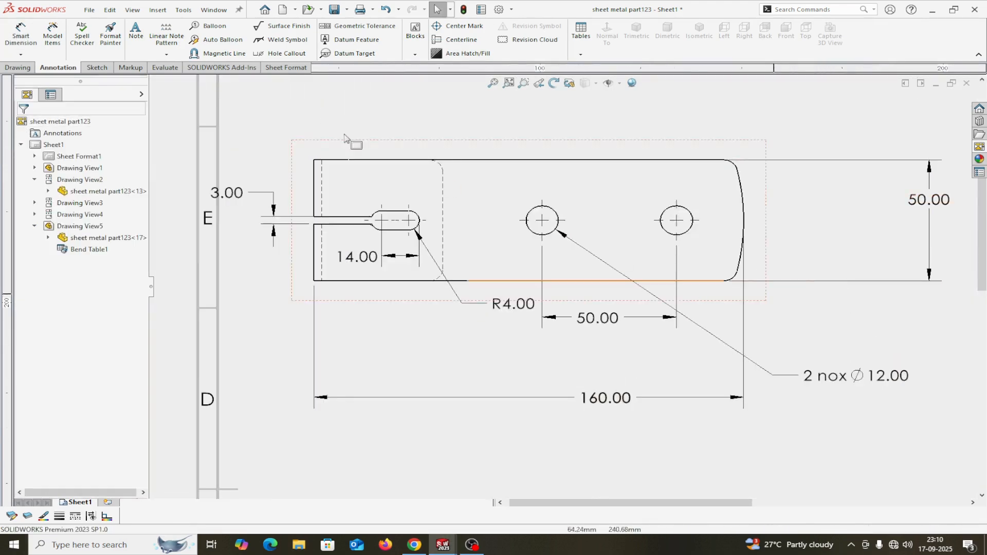
left_click(20, 33)
scroll(835, 304, "up", 2)
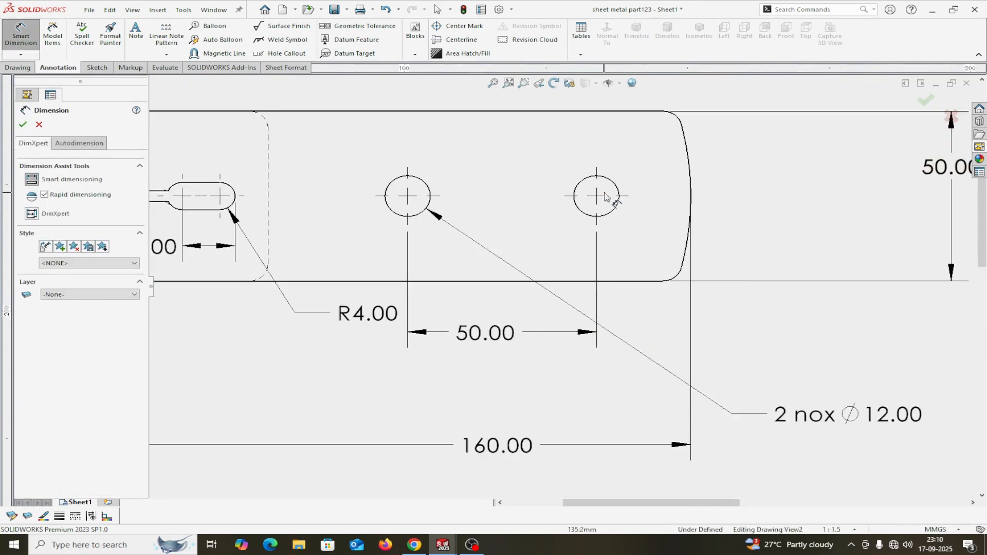
left_click(617, 209)
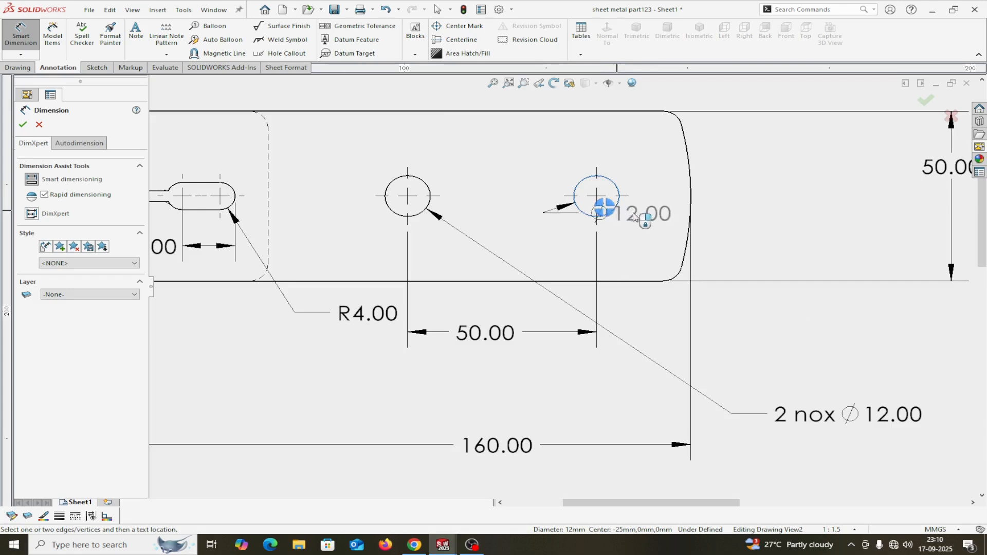
left_click(690, 203)
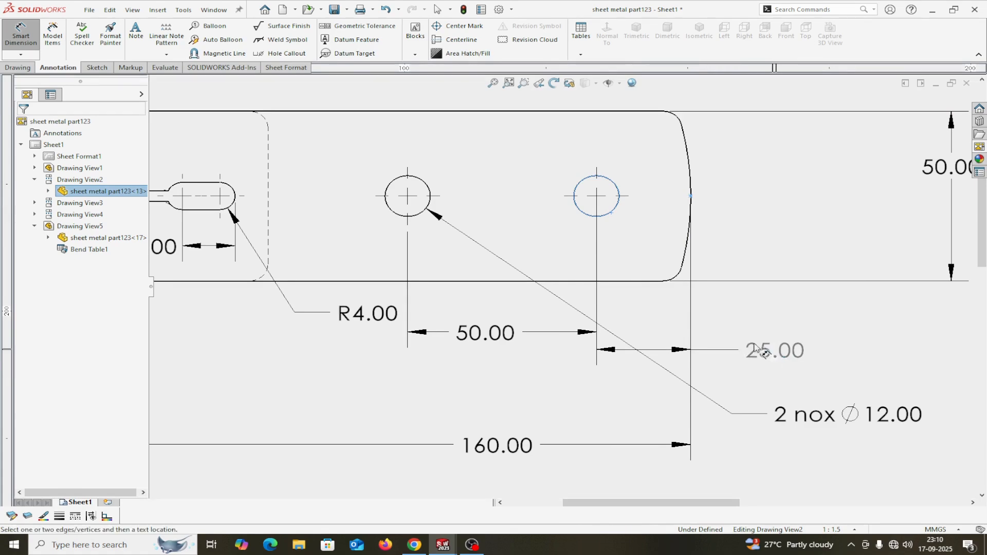
left_click(778, 360)
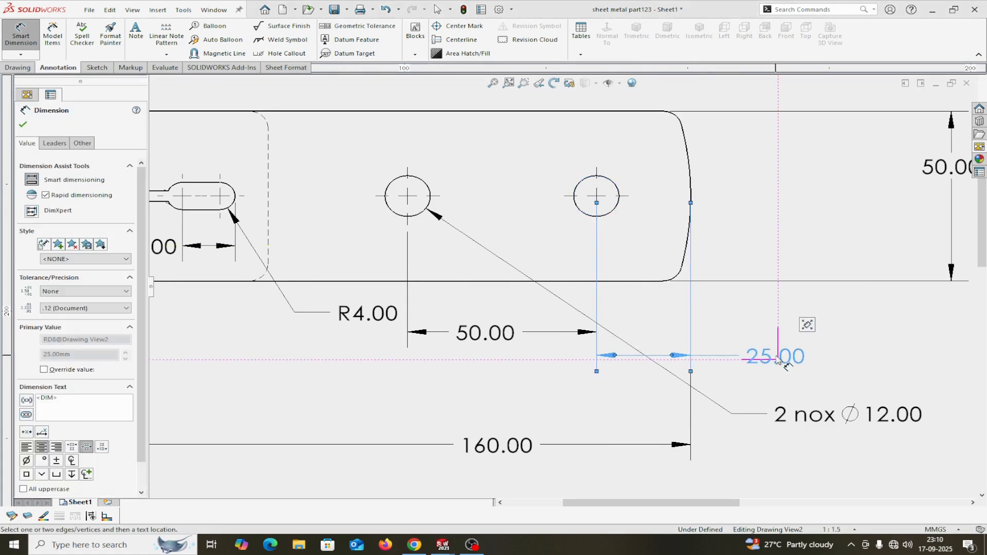
scroll(406, 266, "up", 5)
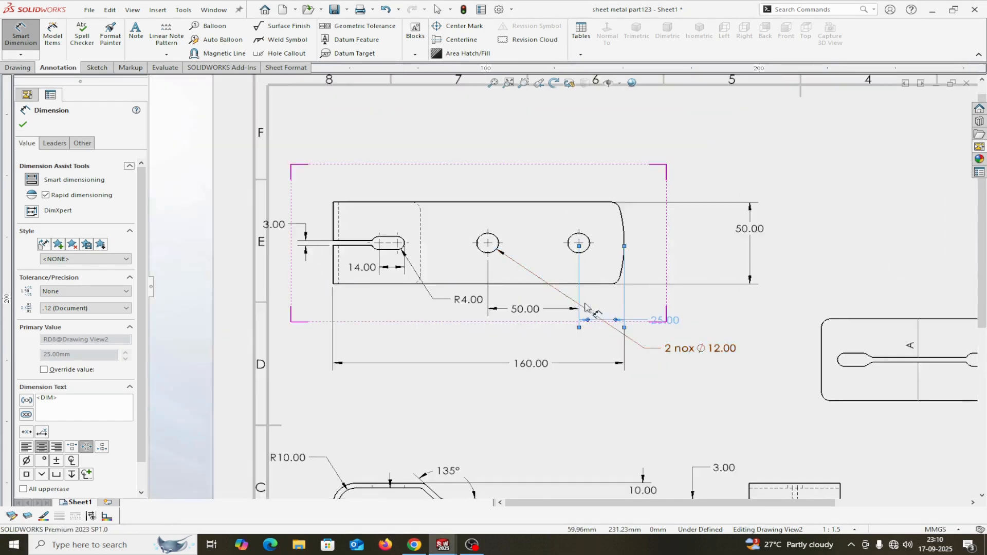
left_click(23, 125)
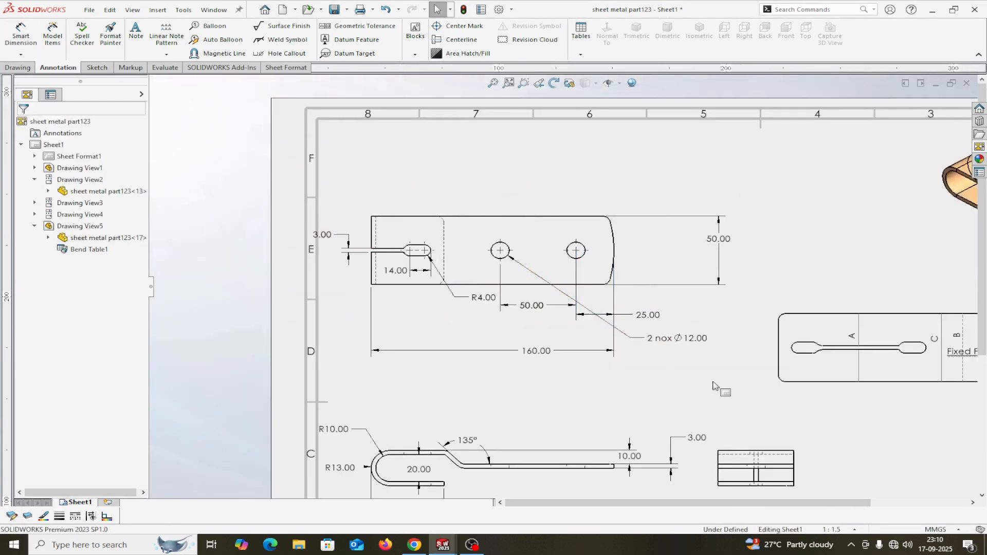
scroll(720, 396, "up", 3)
scroll(672, 434, "down", 2)
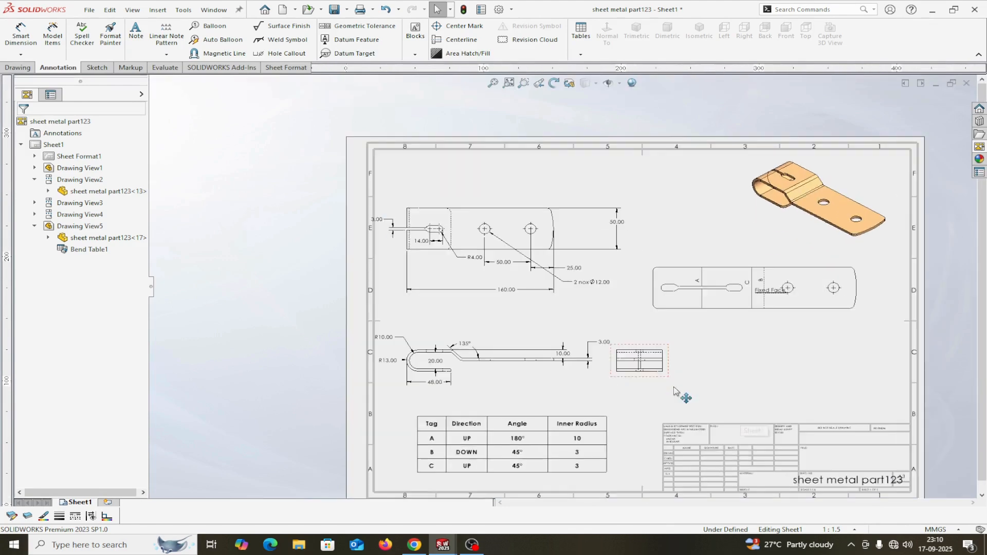
Add a bold 'FLATTEN VIEW' note at font size 22 under the flat pattern view.
left_click(135, 32)
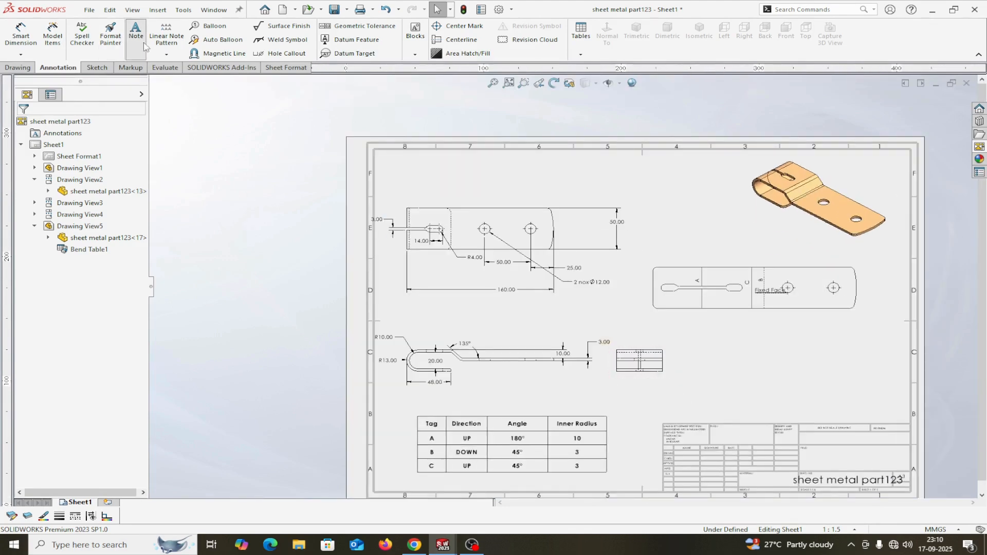
left_click(742, 333)
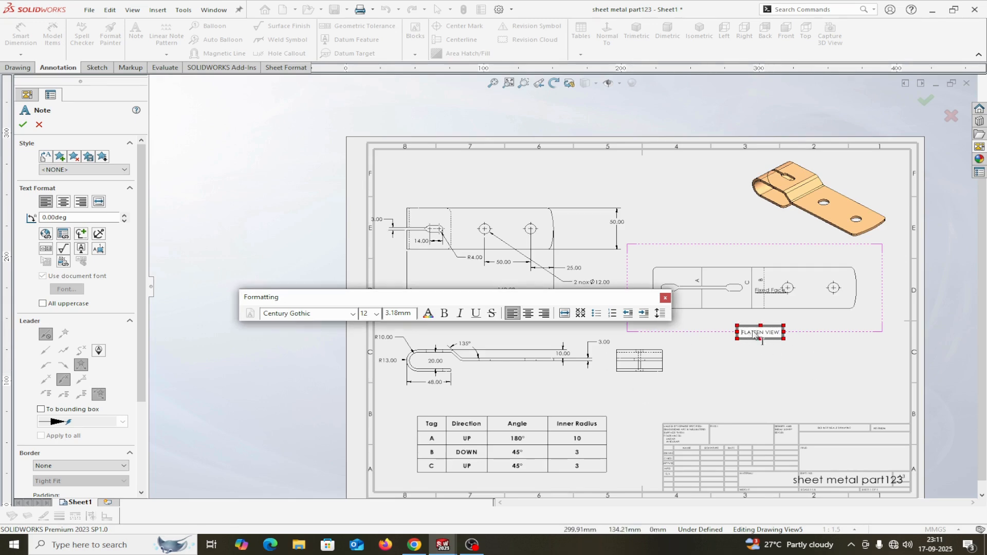
left_click(444, 313)
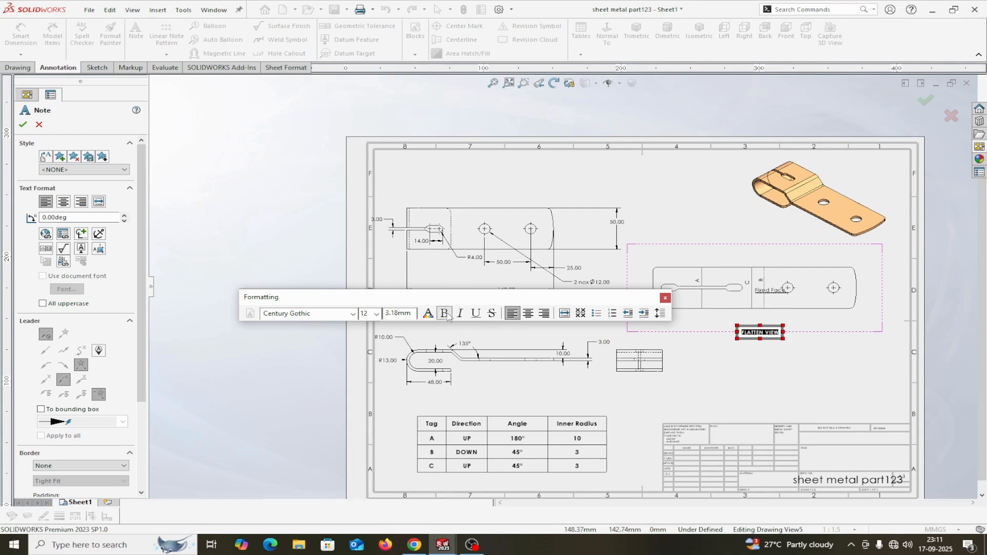
left_click(377, 314)
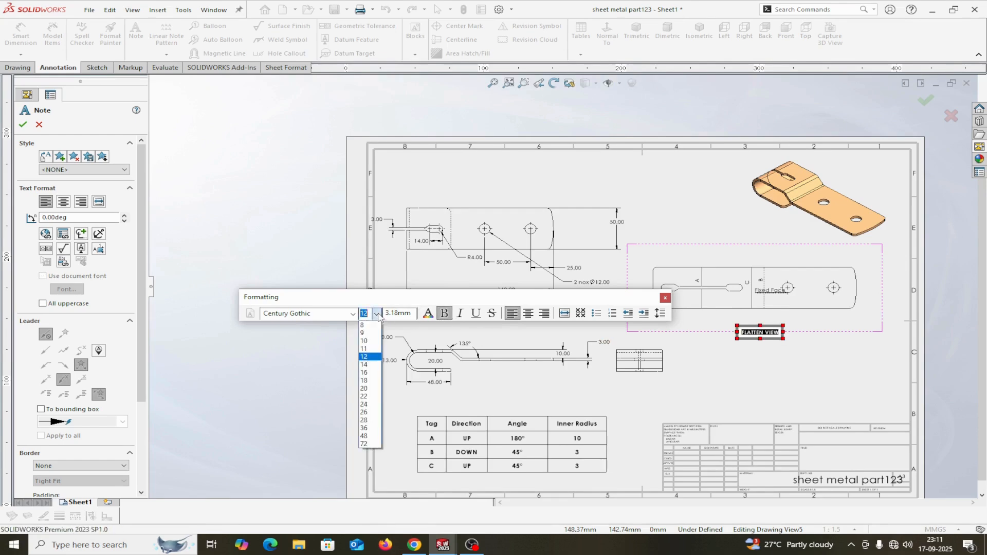
left_click(365, 396)
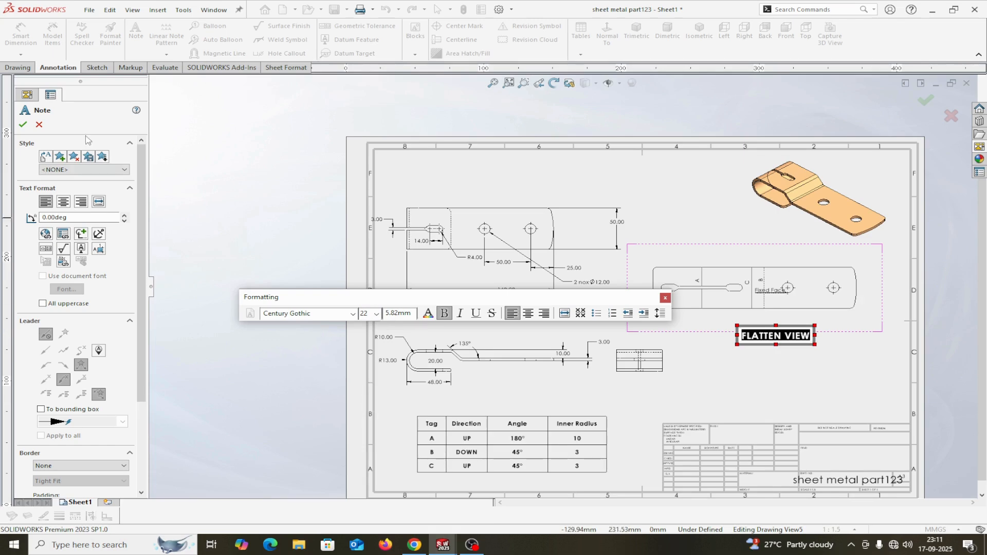
left_click(22, 126)
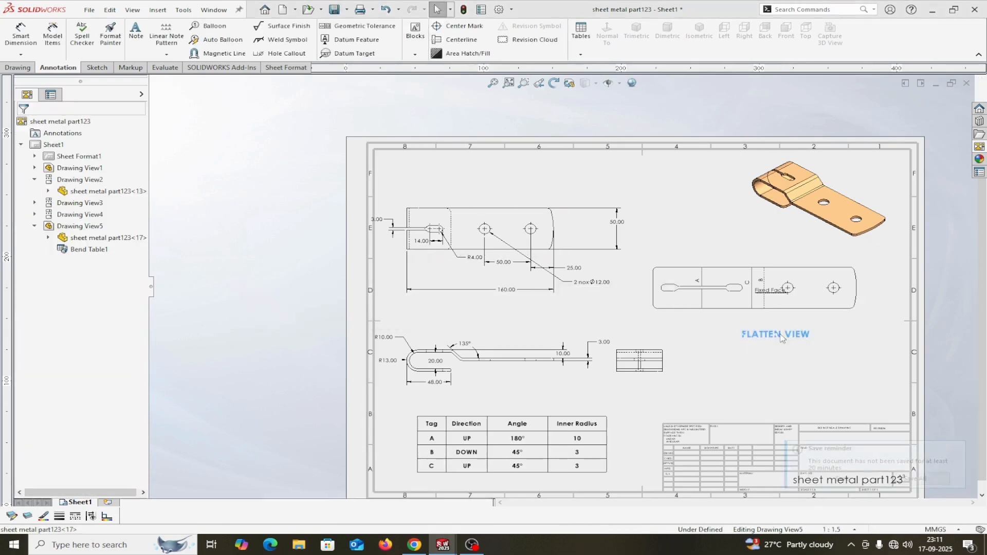
Reposition the label beneath the flat view and box-select the dimensions across the views.
left_click_drag(783, 350, 769, 346)
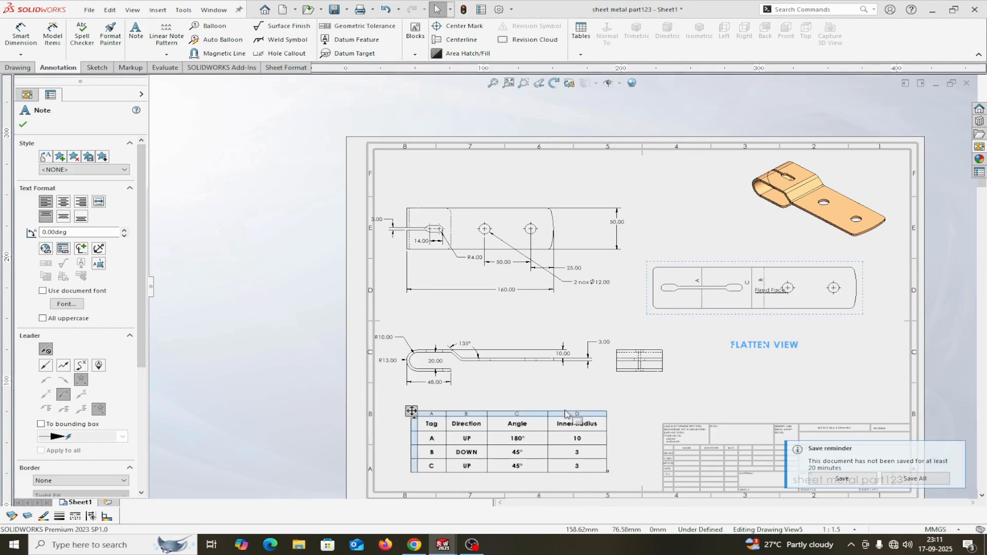
scroll(581, 344, "up", 3)
scroll(581, 344, "down", 2)
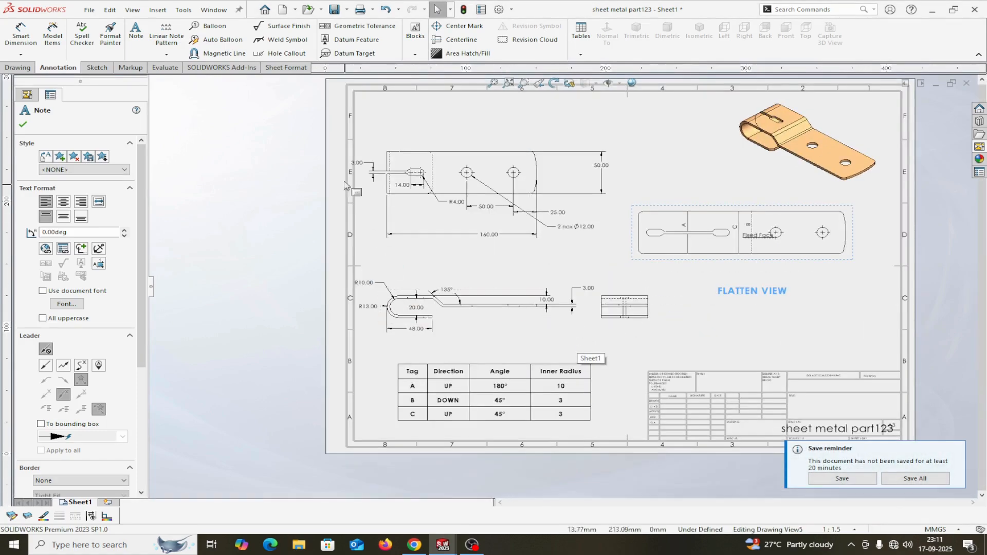
mouse_move(334, 149)
left_mouse_down()
mouse_move(808, 294)
mouse_move(900, 368)
left_mouse_up()
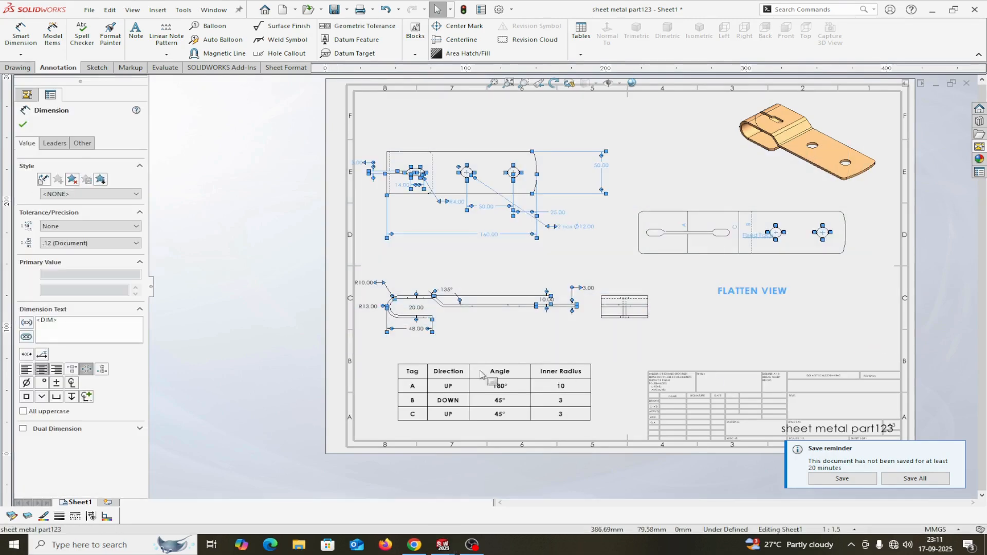
Set the selected dimensions' Layer to FORMAT in the Other tab of the Dimension PropertyManager.
left_click(81, 145)
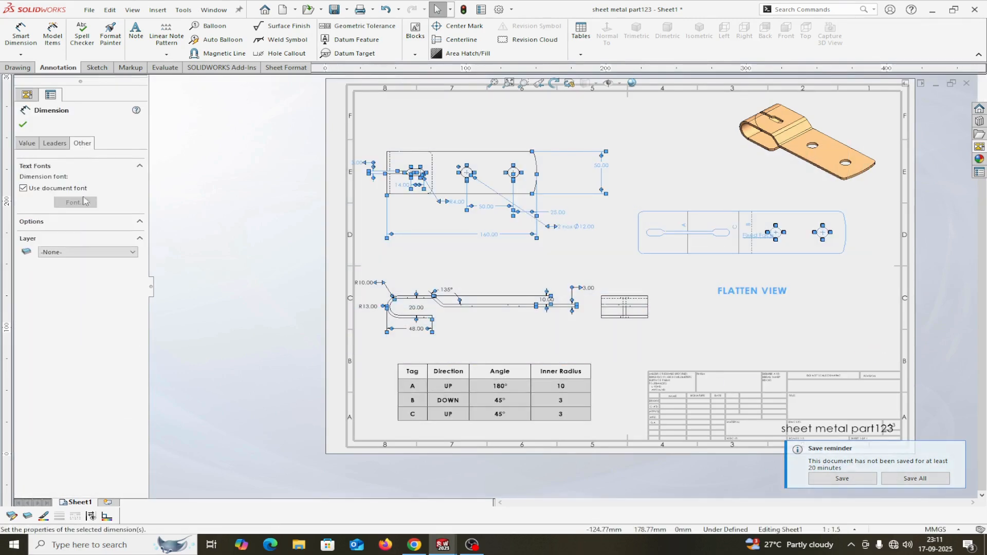
left_click(84, 257)
left_click(74, 268)
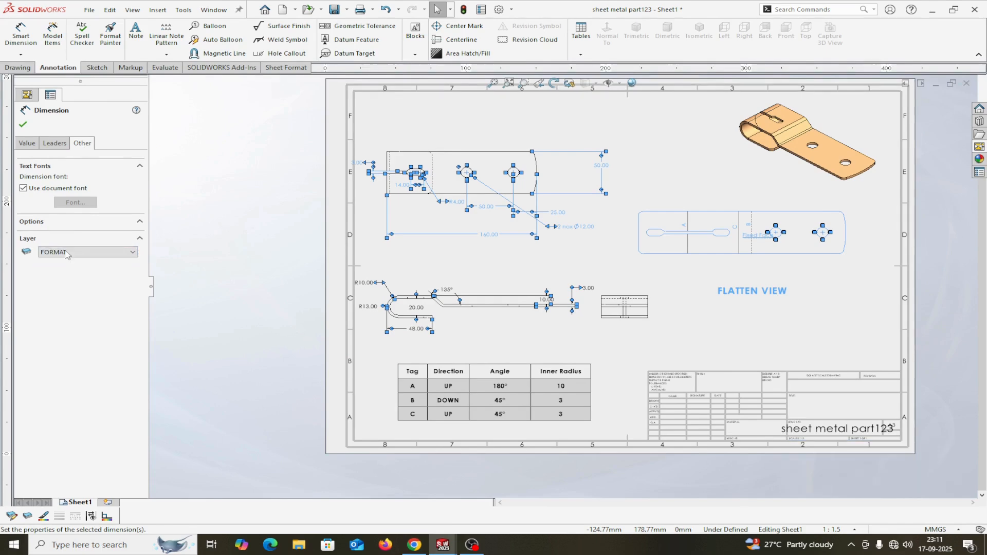
left_click(23, 125)
scroll(515, 260, "down", 1)
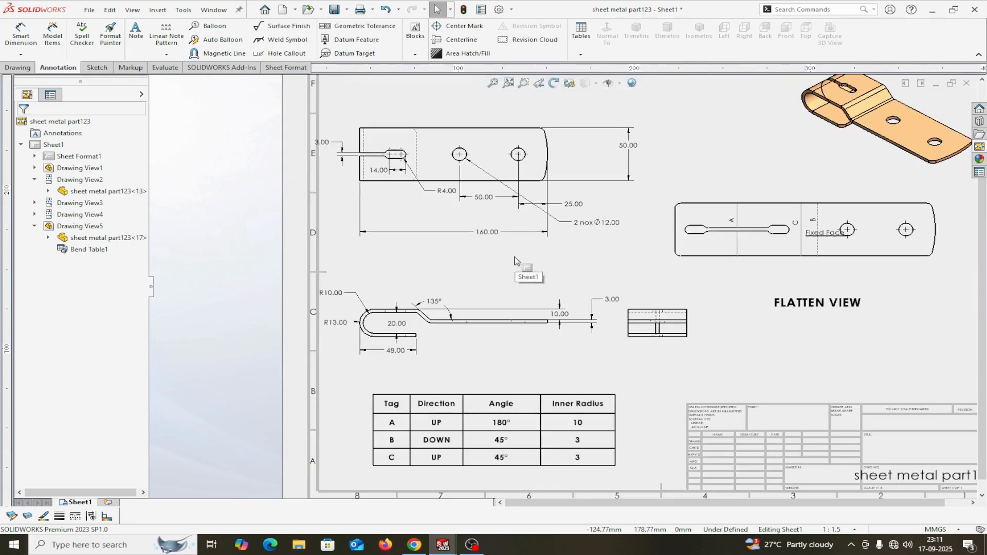
scroll(515, 260, "up", 2)
scroll(538, 233, "down", 1)
scroll(563, 287, "up", 1)
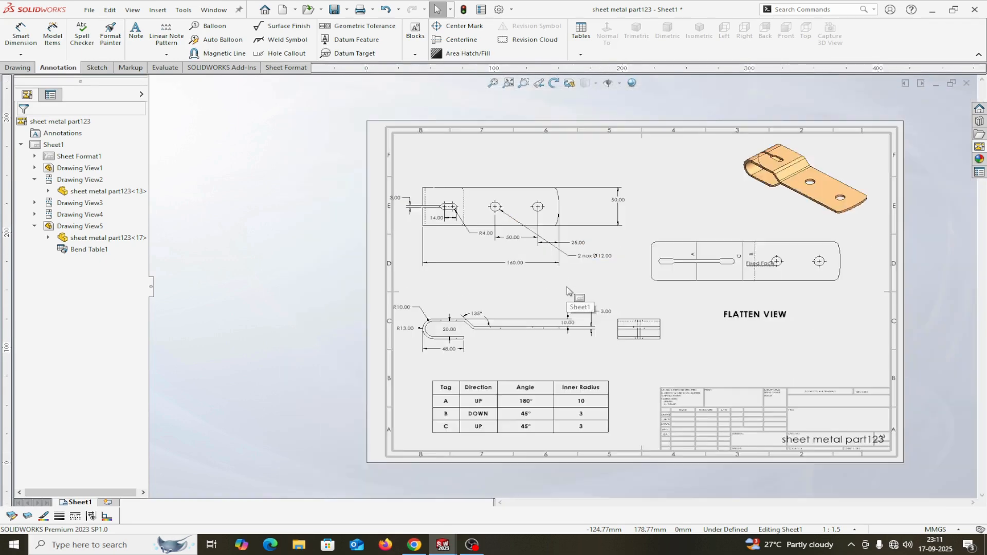
scroll(567, 291, "down", 1)
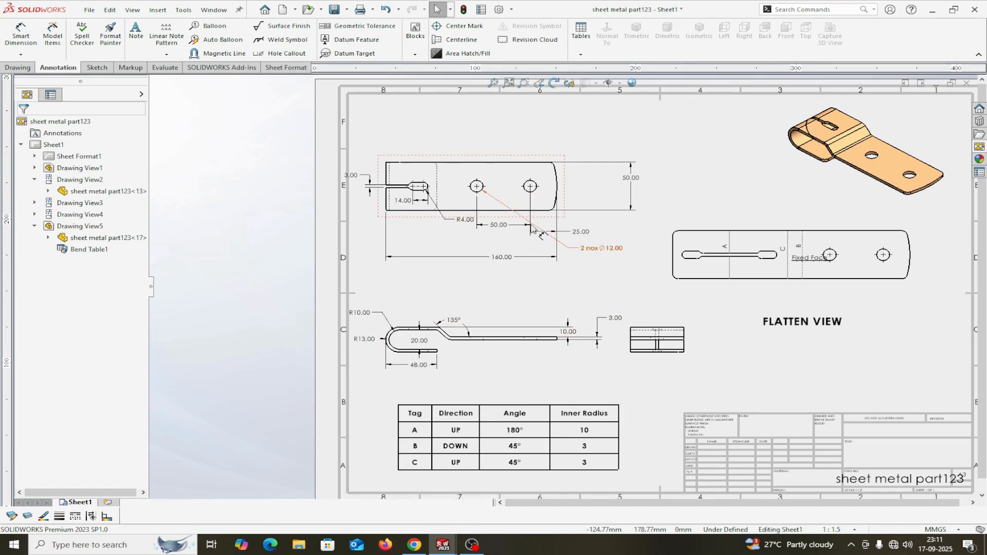
Dimension the side view's outer bend arc with R6.00 placed below the bend.
left_click(33, 40)
scroll(421, 342, "down", 3)
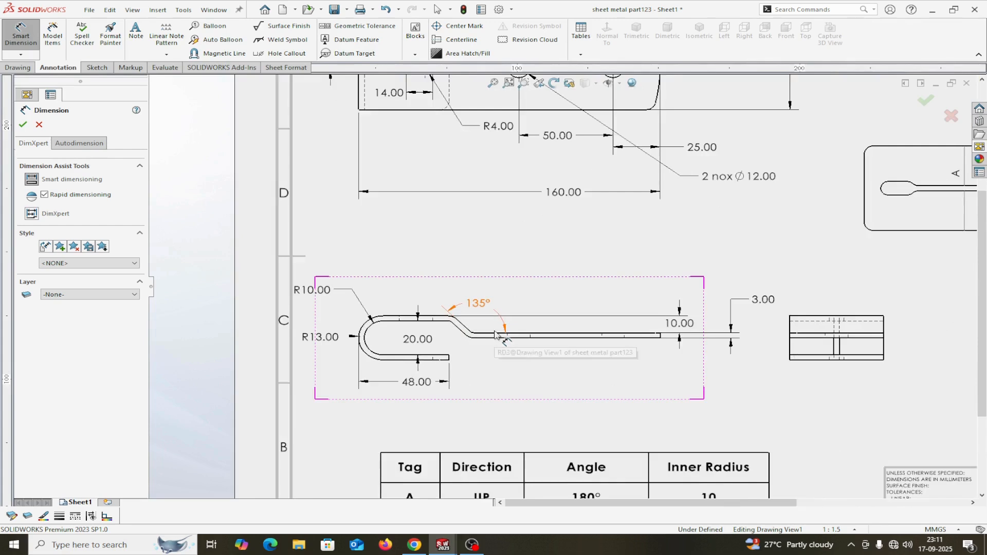
scroll(494, 335, "down", 2)
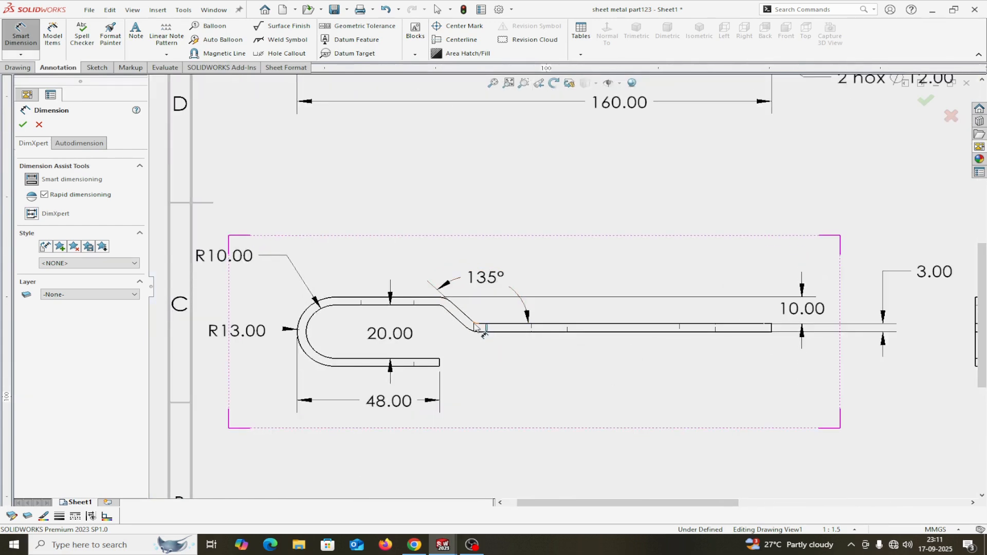
left_click(471, 330)
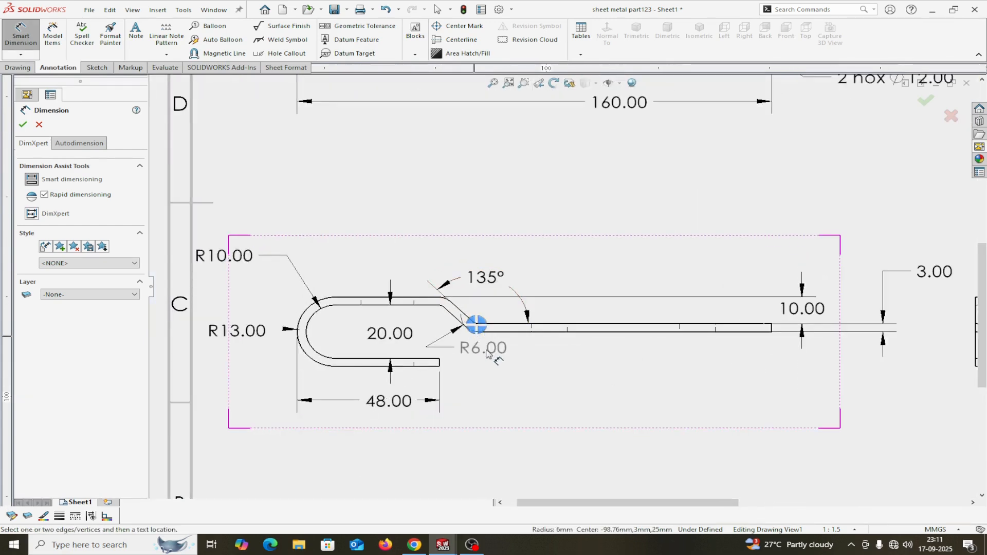
left_click(563, 403)
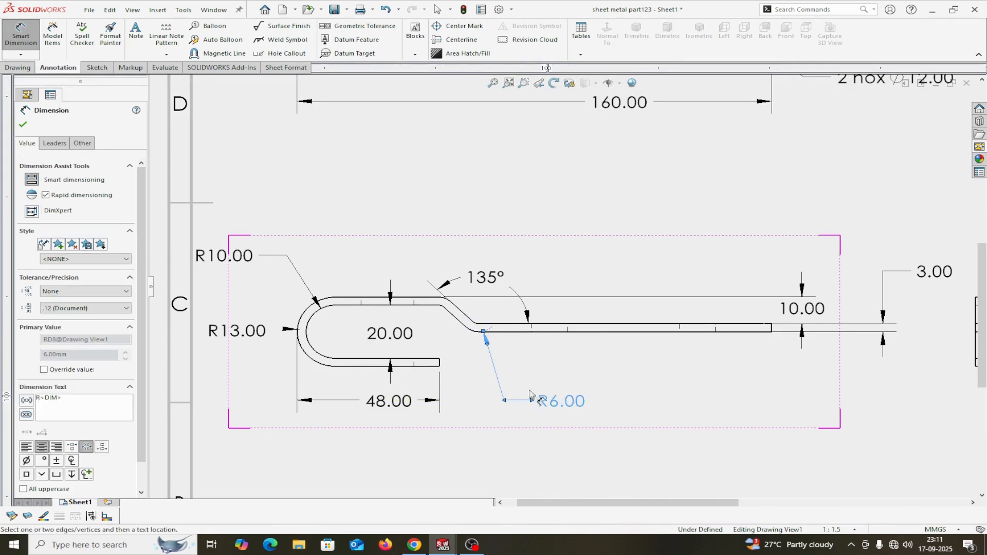
left_click(22, 125)
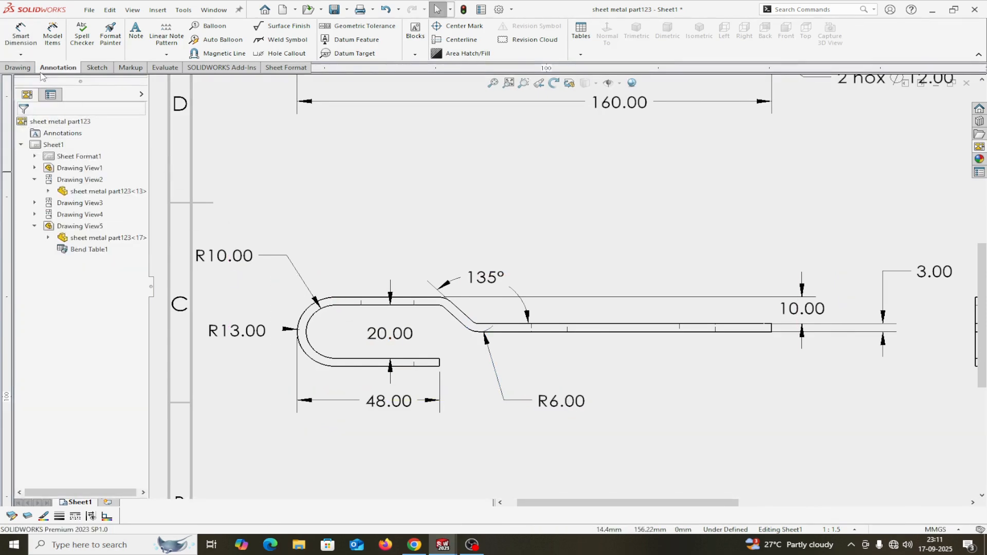
Add an R3.00 radius to the small inner bend arc, placed above the bend.
left_click(21, 31)
scroll(610, 241, "up", 3)
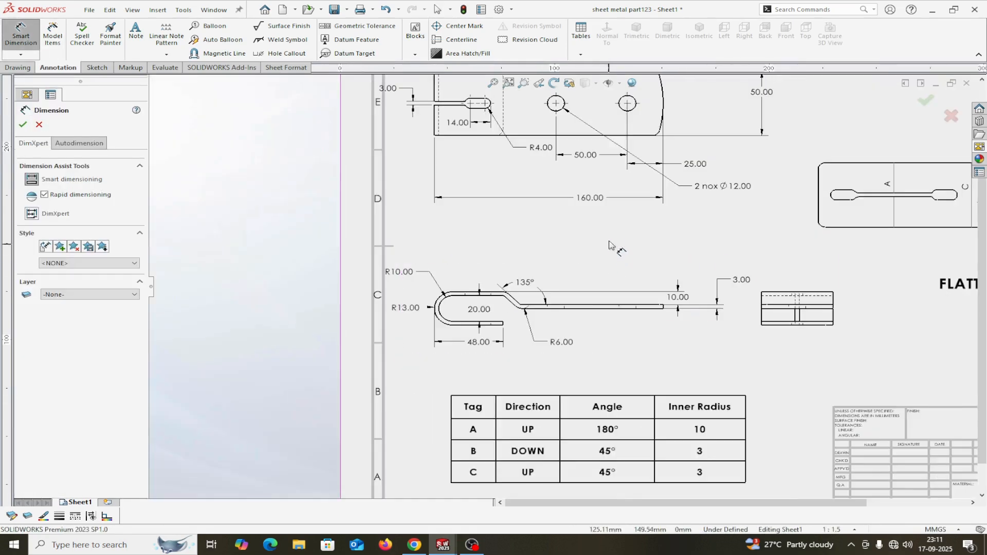
scroll(602, 228, "down", 1)
scroll(602, 228, "up", 3)
scroll(601, 229, "down", 1)
scroll(604, 231, "up", 3)
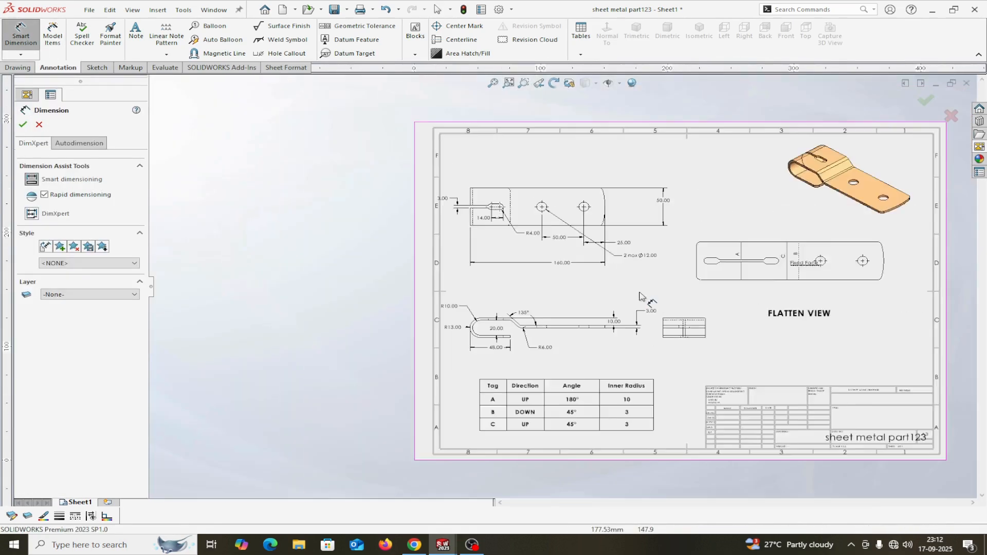
scroll(540, 313, "down", 5)
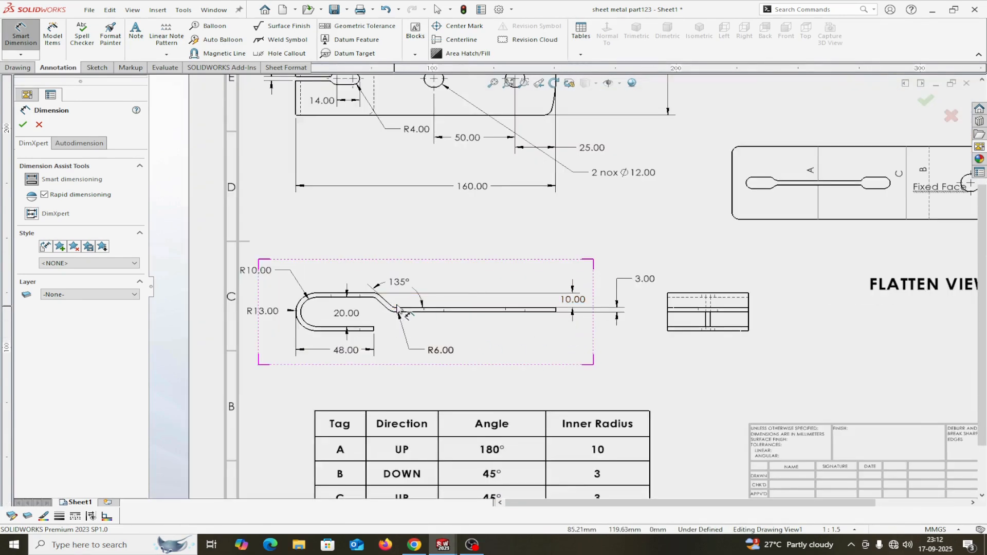
scroll(397, 310, "down", 8)
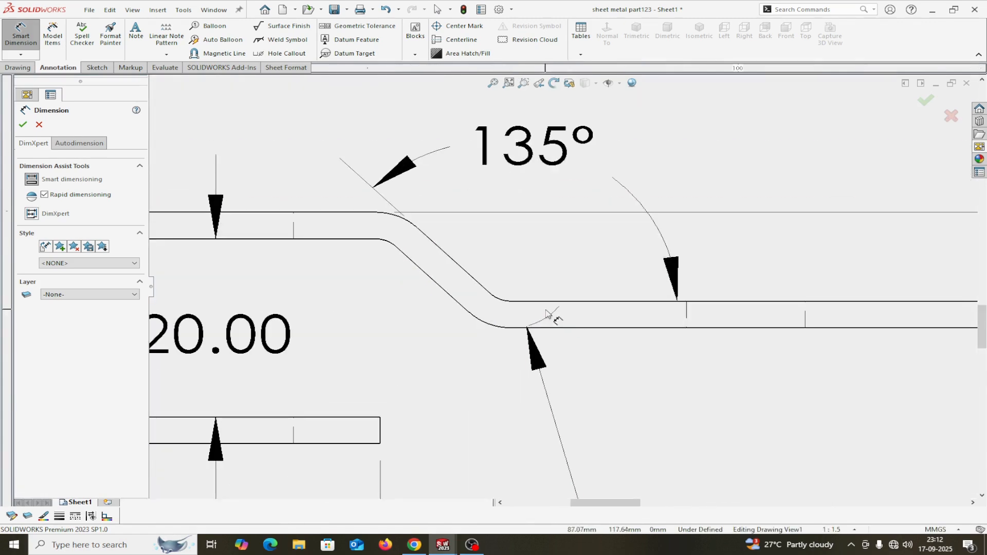
left_click(498, 302)
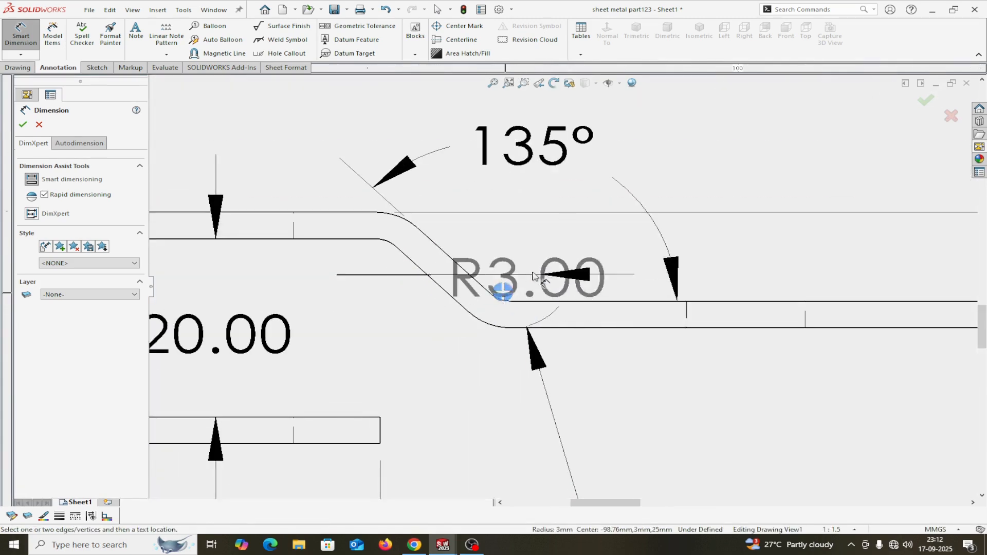
left_click(814, 155)
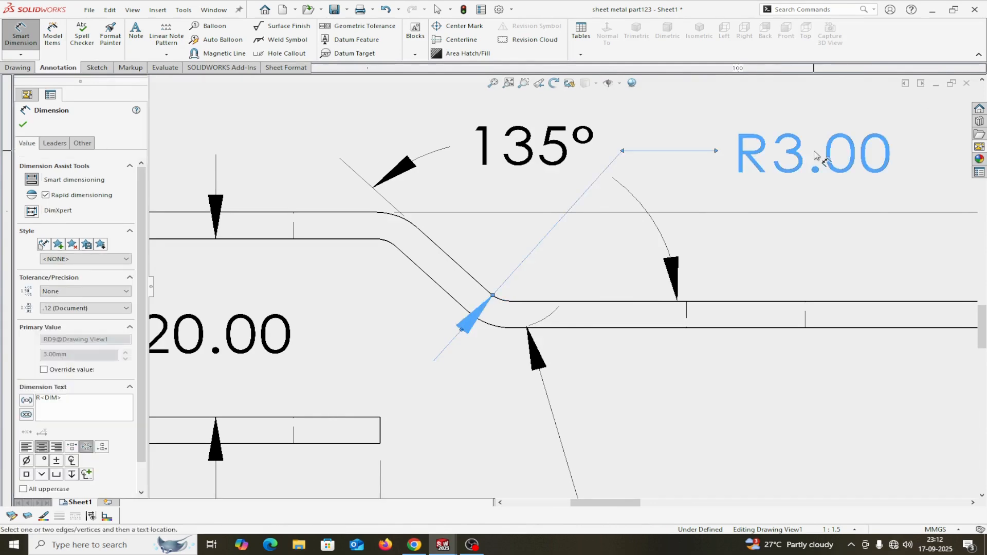
left_click(22, 125)
scroll(566, 291, "up", 3)
scroll(668, 316, "up", 4)
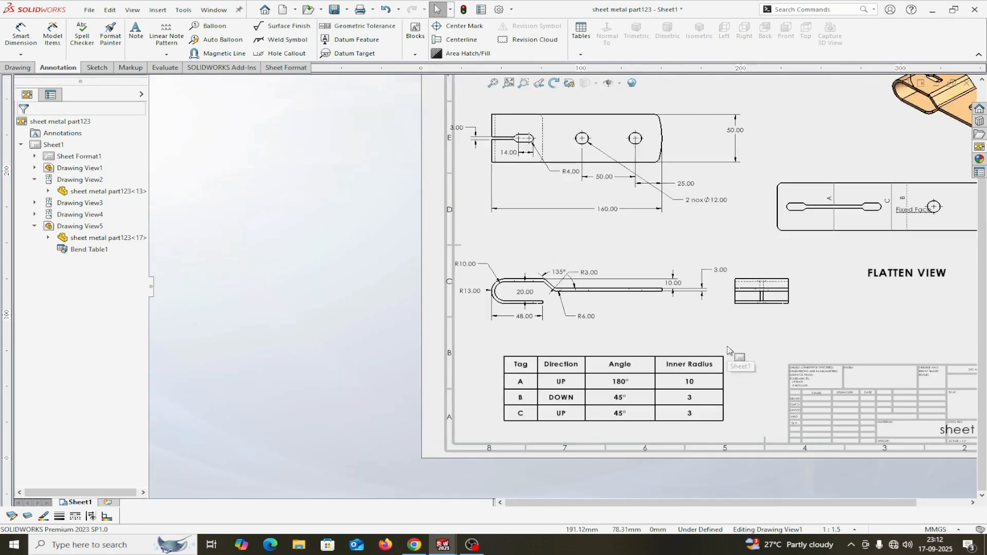
scroll(730, 325, "down", 1)
scroll(731, 324, "up", 2)
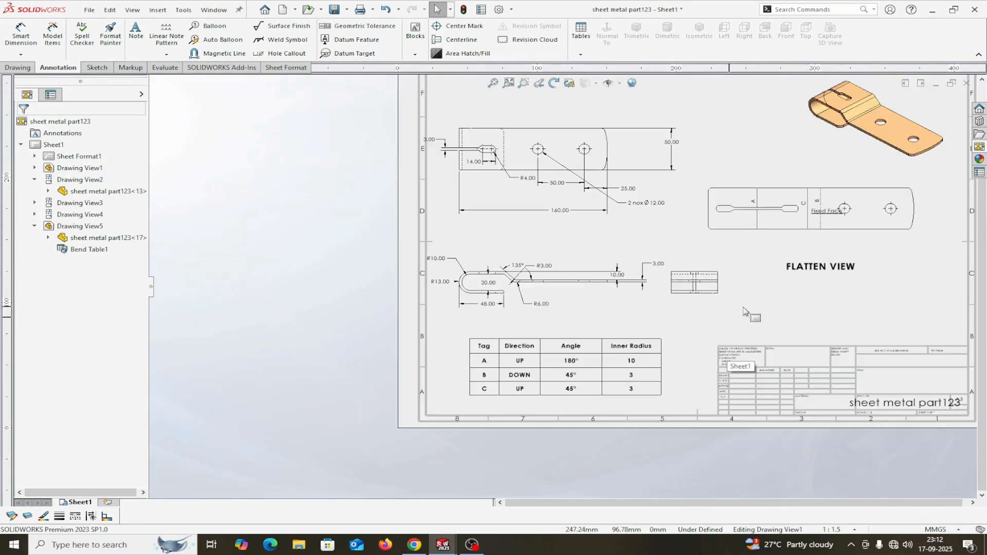
scroll(750, 312, "down", 1)
scroll(832, 243, "down", 1)
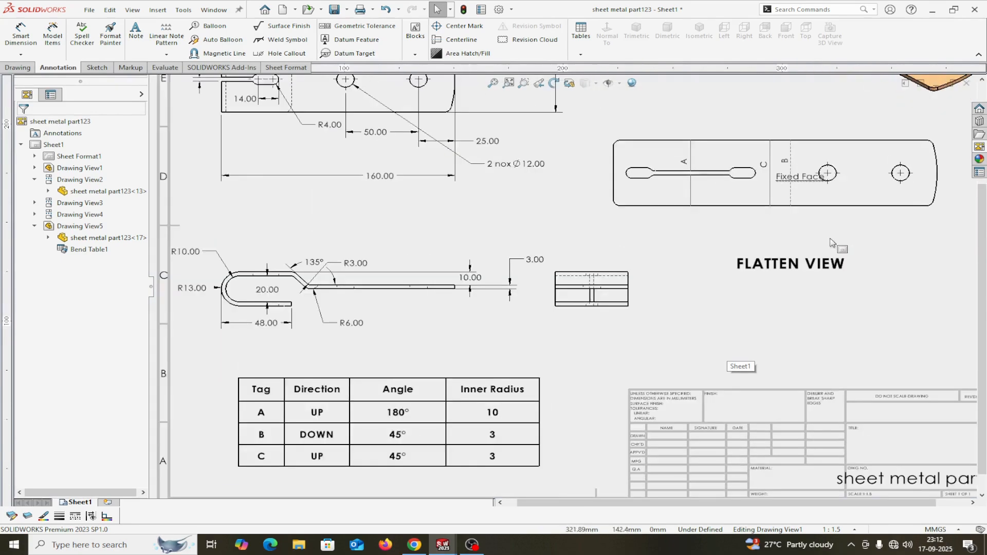
scroll(837, 243, "up", 3)
scroll(563, 238, "down", 2)
scroll(569, 238, "up", 3)
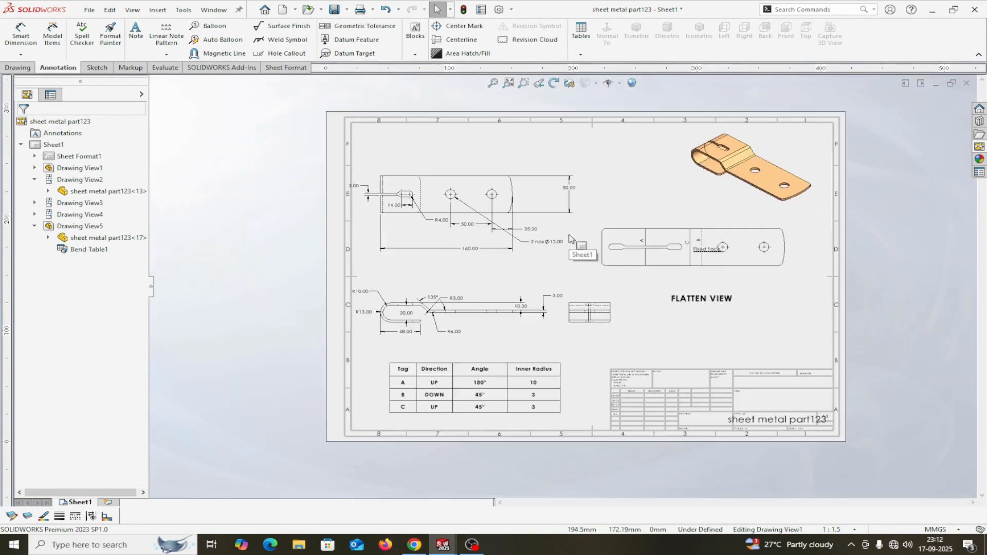